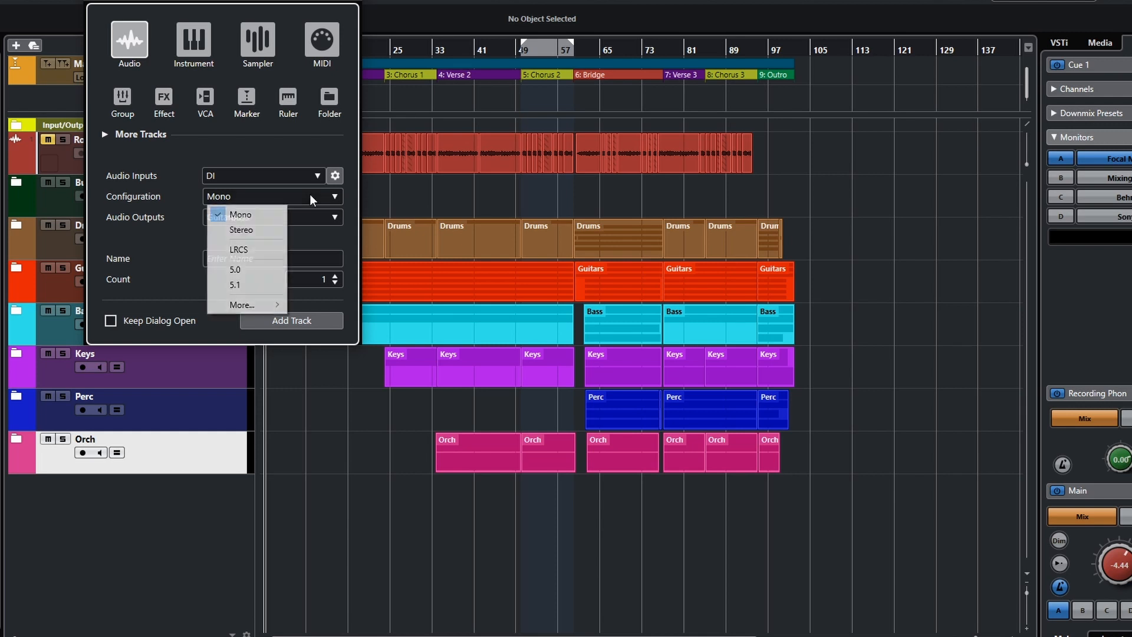
Set the new audio track's configuration to Stereo, then close the dialog without adding a track
left_click(254, 228)
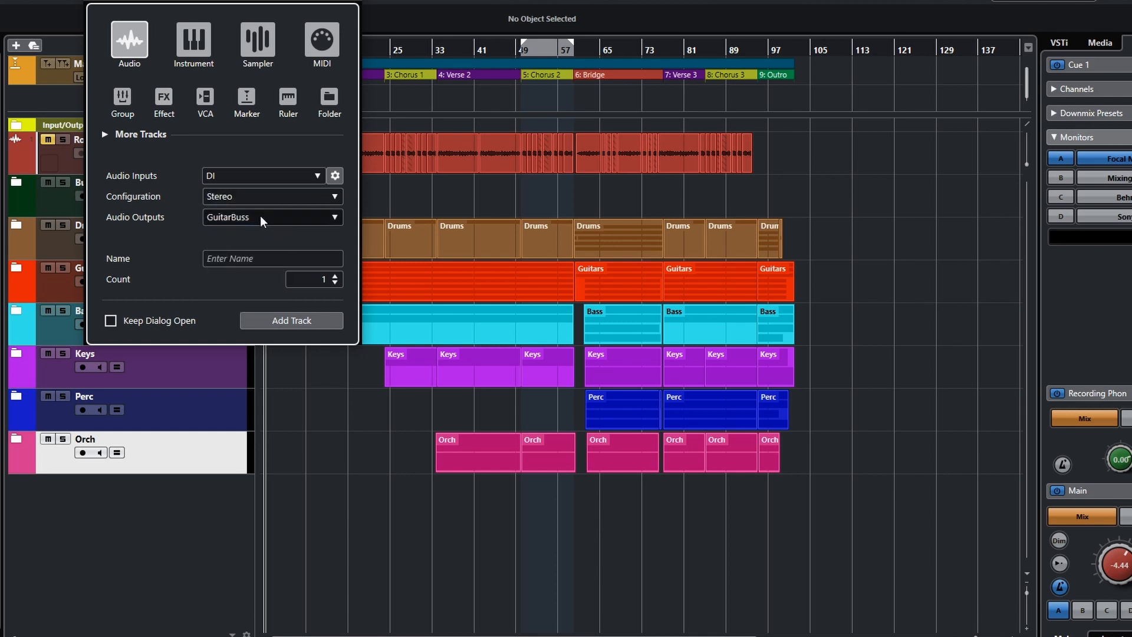
left_click(260, 217)
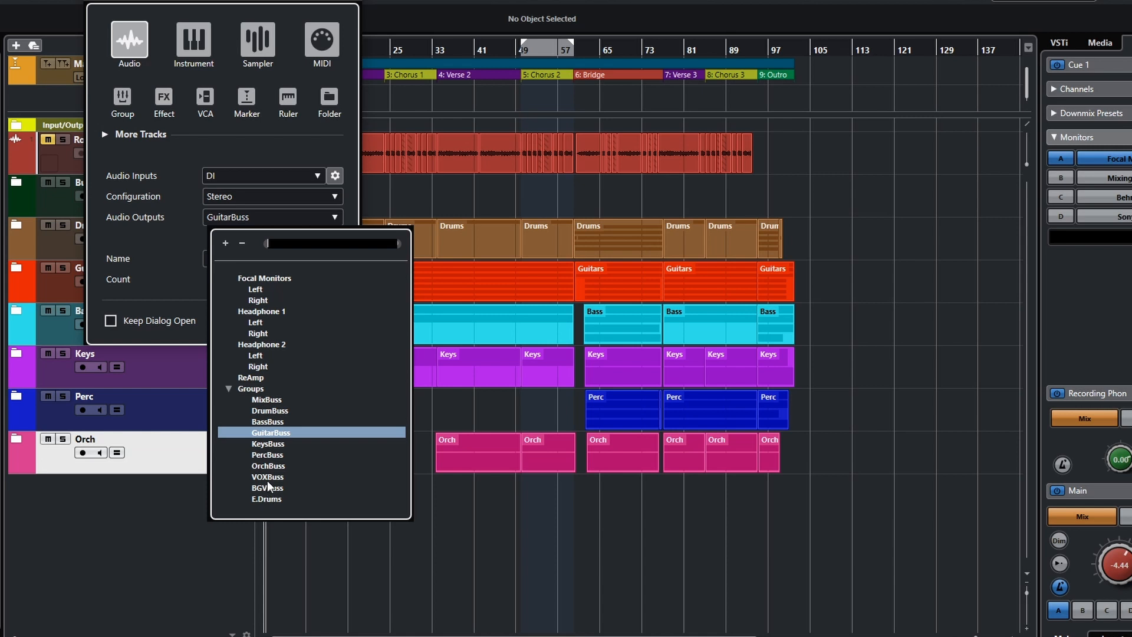
left_click(186, 521)
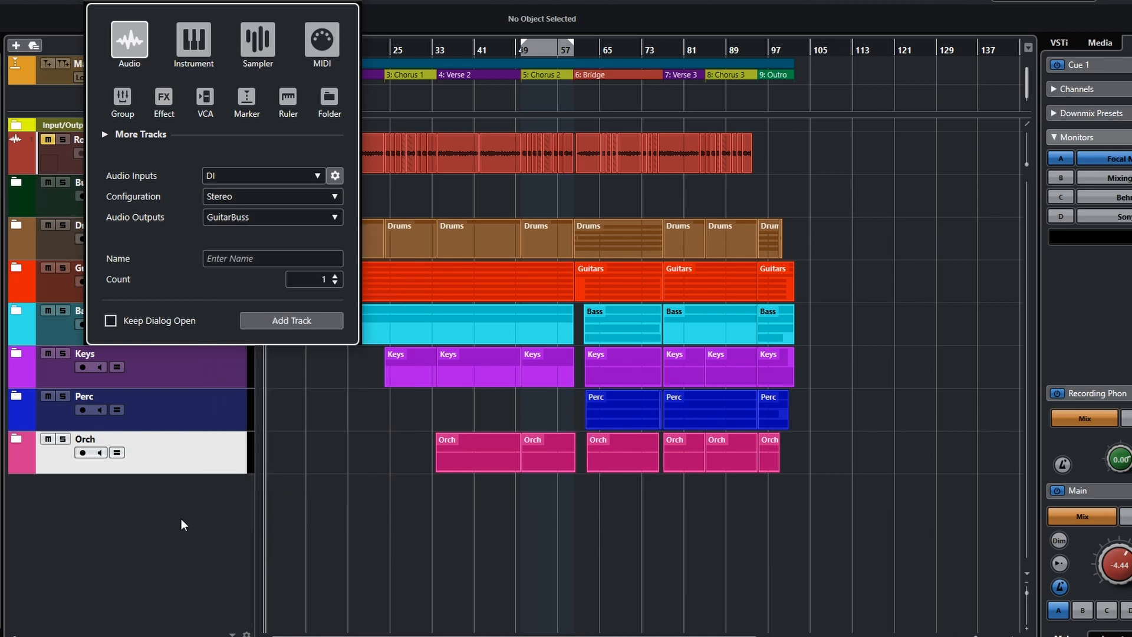
left_click(354, 3)
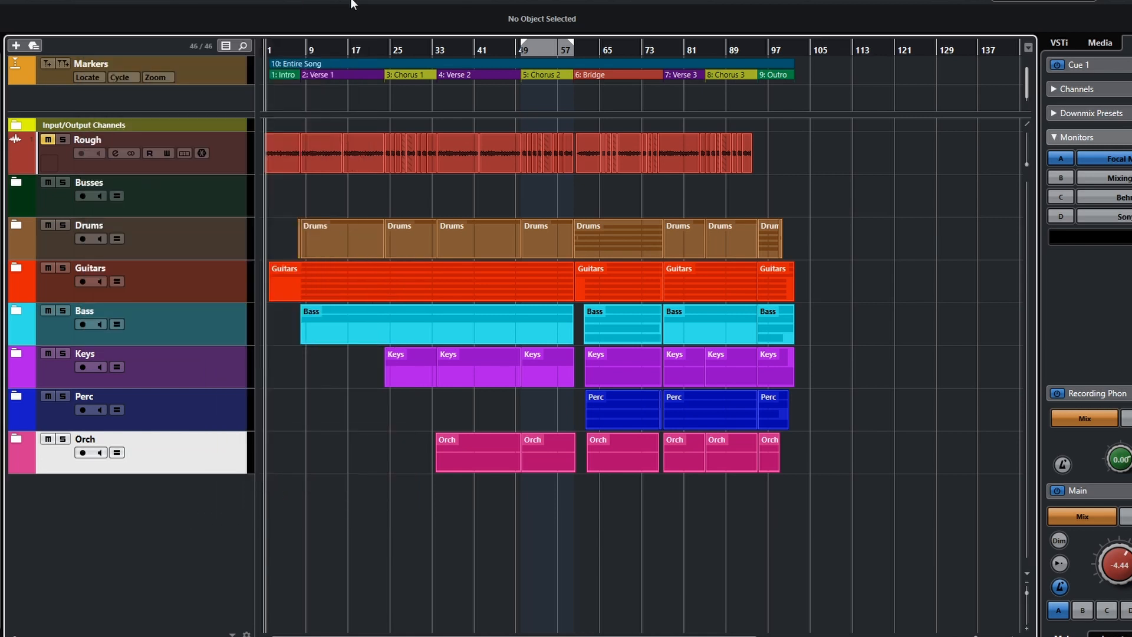
Expand the Busses folder and duplicate the OrchBuss group track
left_click(18, 183)
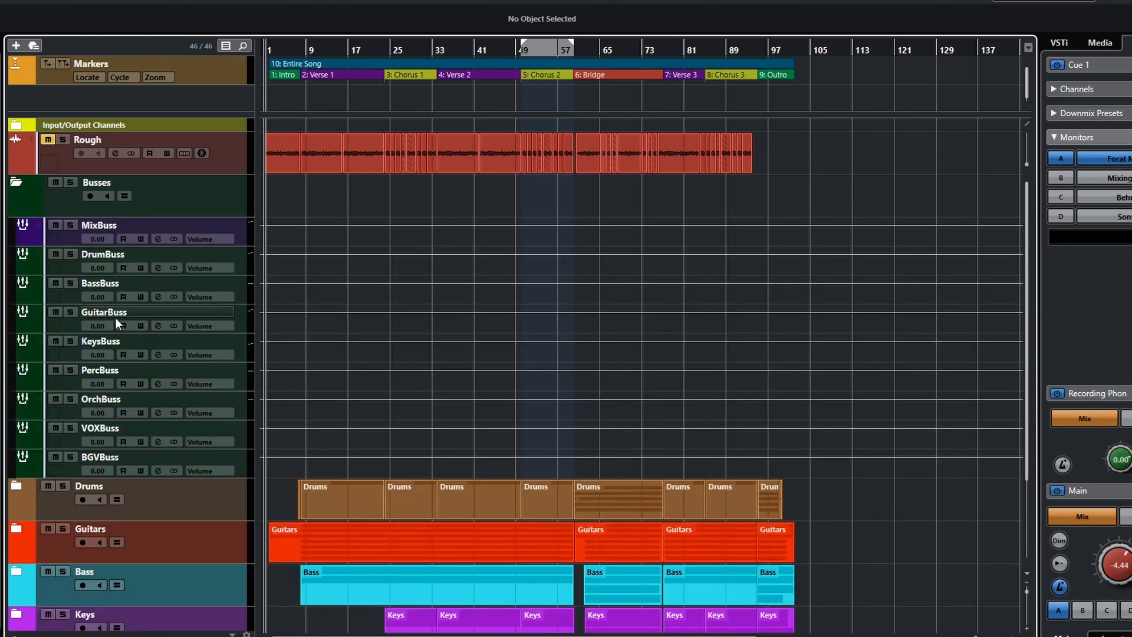
left_click(242, 410)
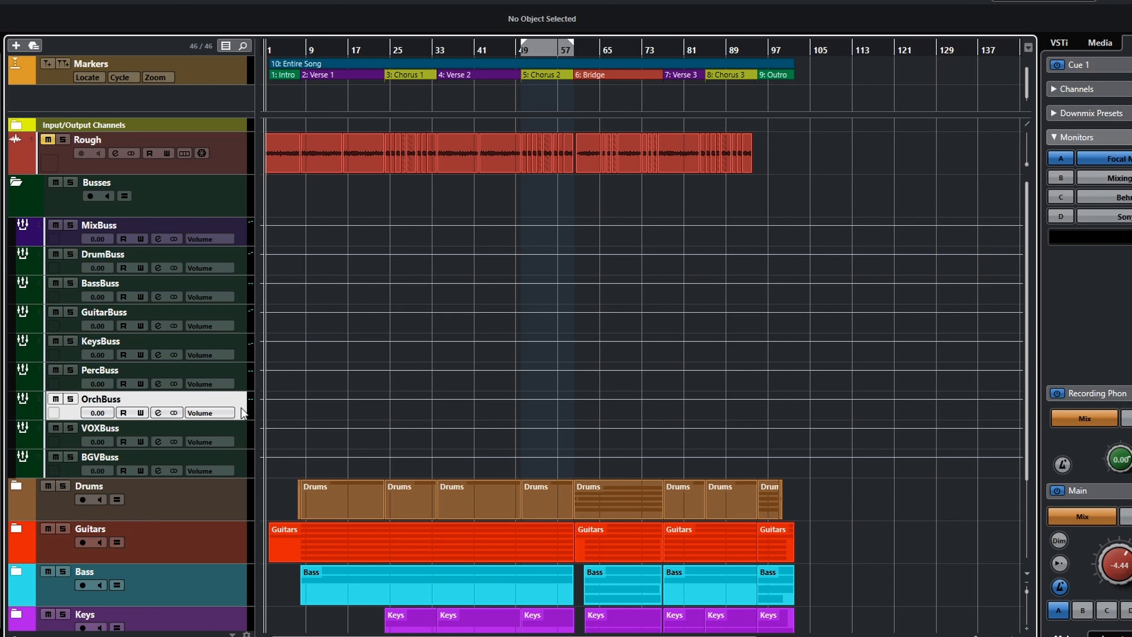
right_click(242, 411)
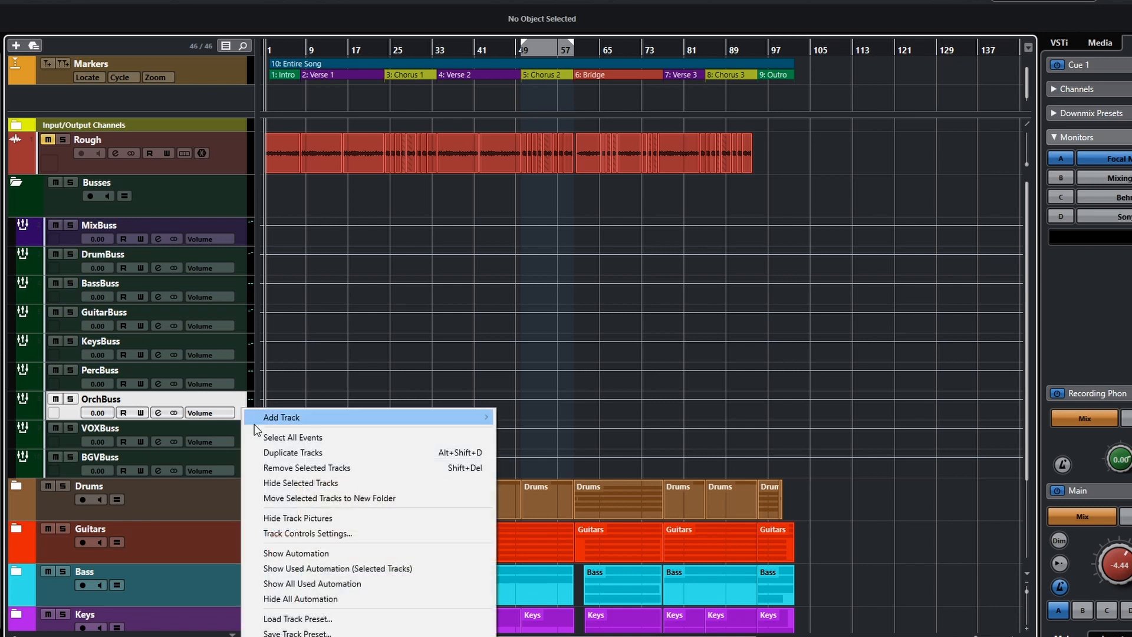
left_click(271, 452)
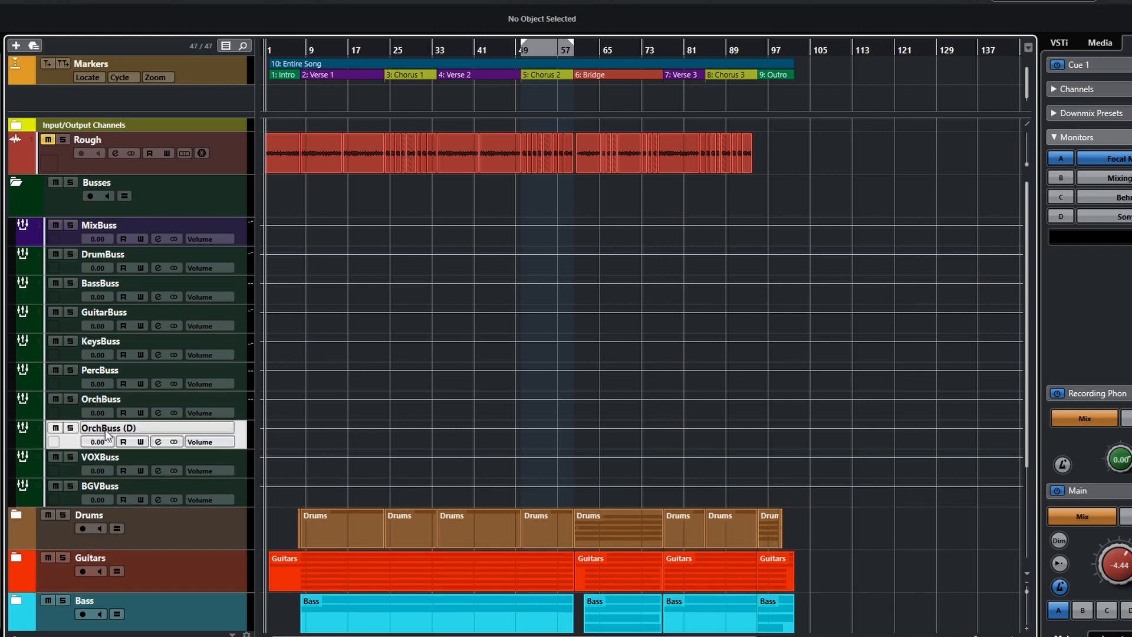
Rename the duplicated OrchBuss group to SmpBuss and collapse the Busses folder
double_click(105, 428)
key("BackSpace")
key("BackSpace")
key("BackSpace")
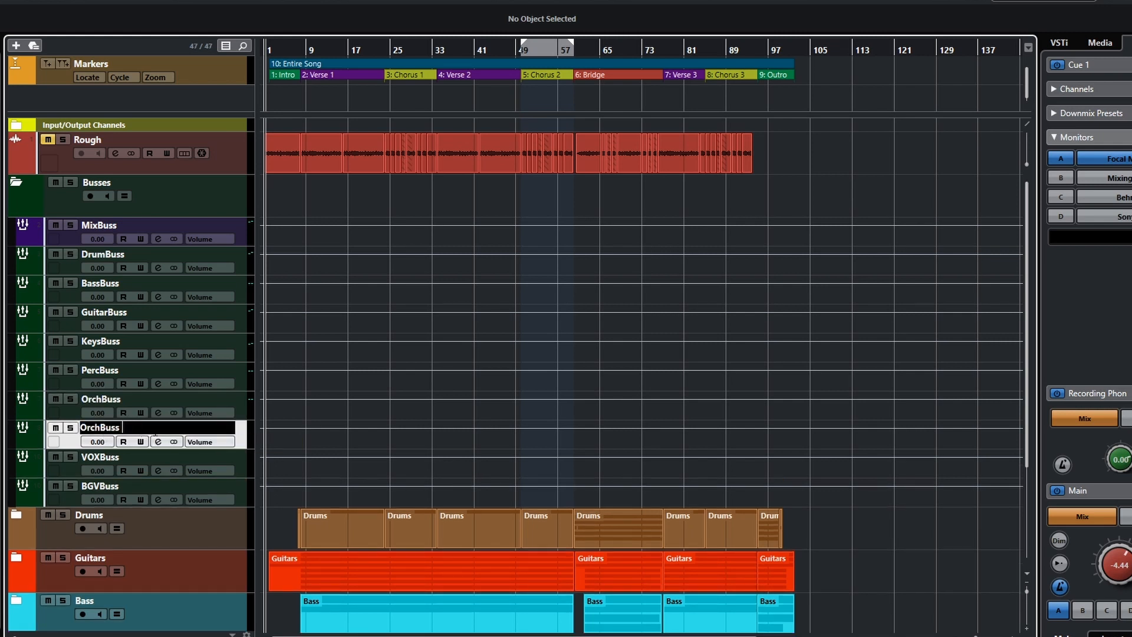
key("BackSpace")
key("BackSpace")
key("BackSpace")
key("BackSpace")
type("Smp")
key("Return")
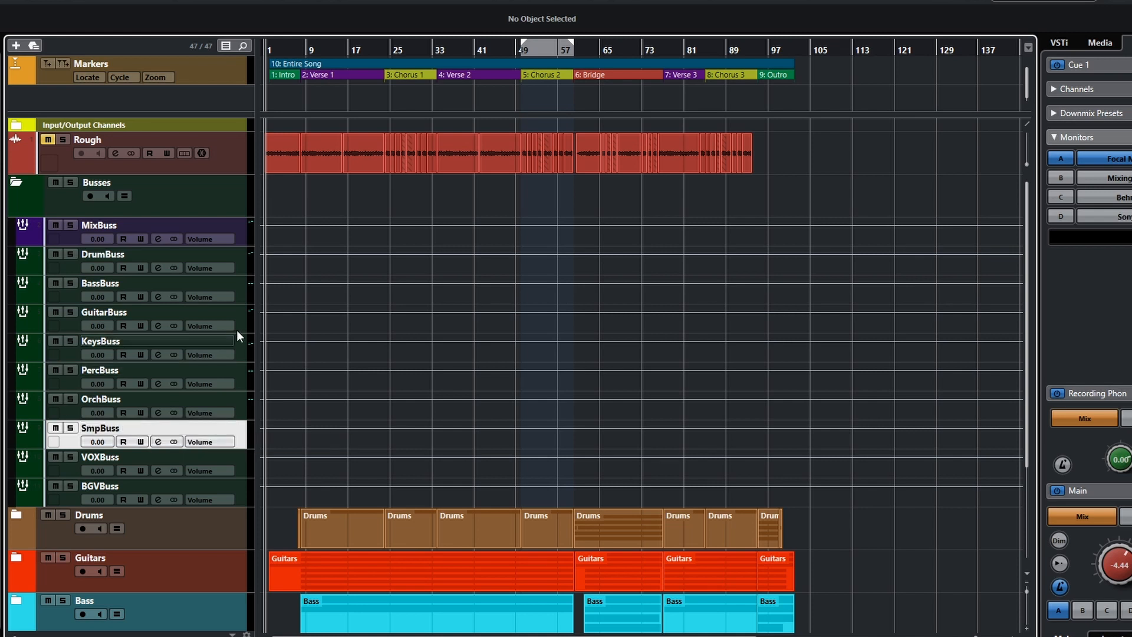
left_click(19, 183)
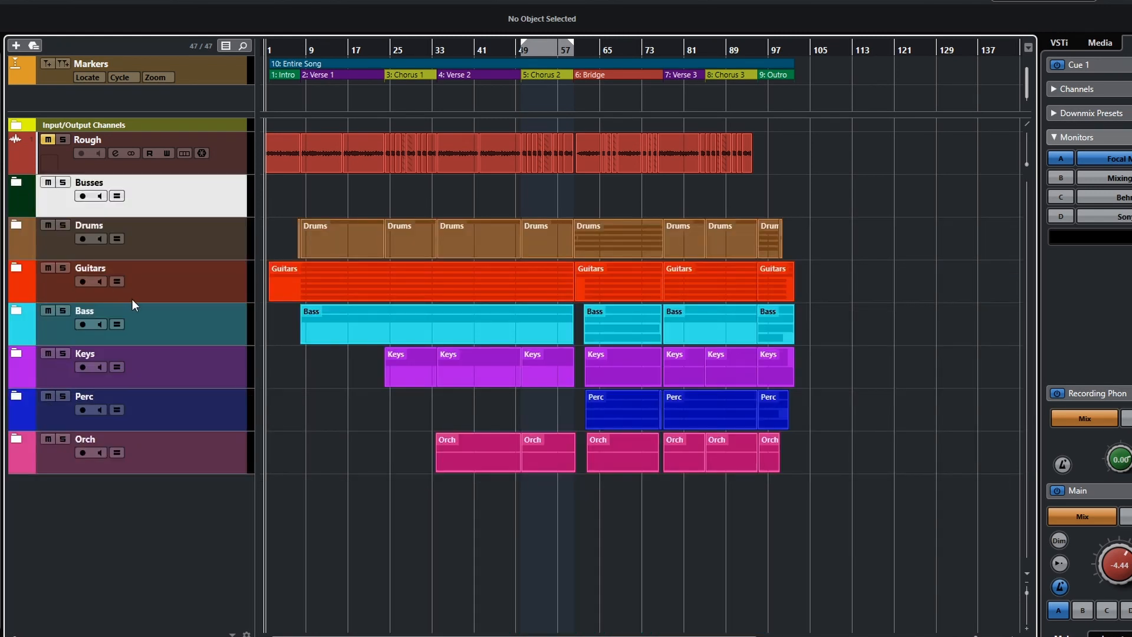
Add one stereo audio track named "Sample 1" with its output routed to SmpBuss
left_click(16, 45)
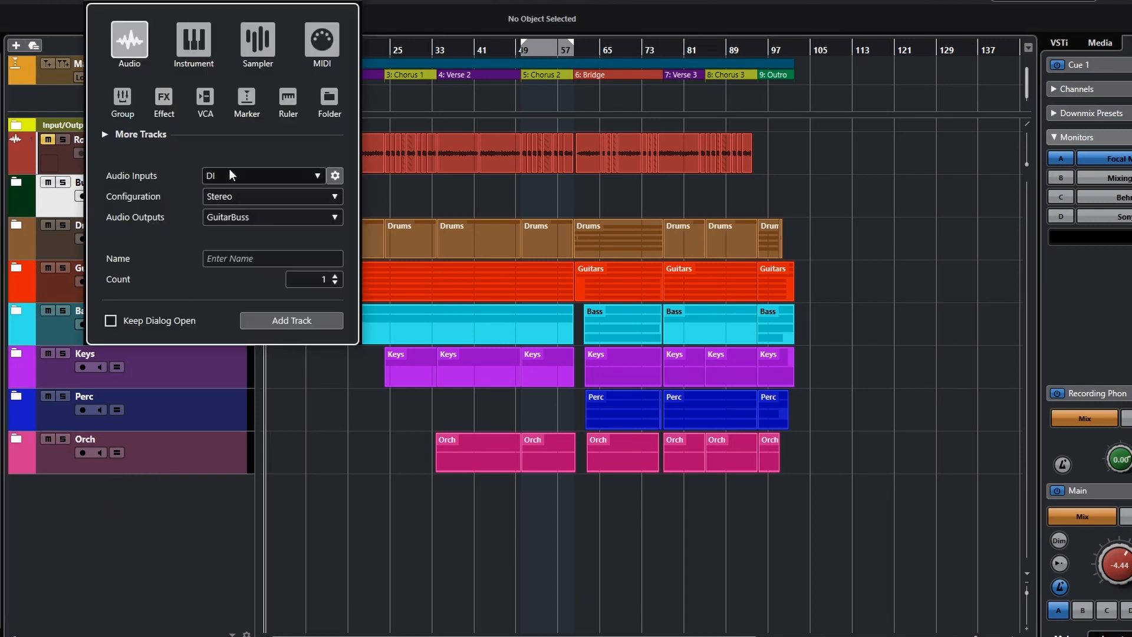
left_click(279, 218)
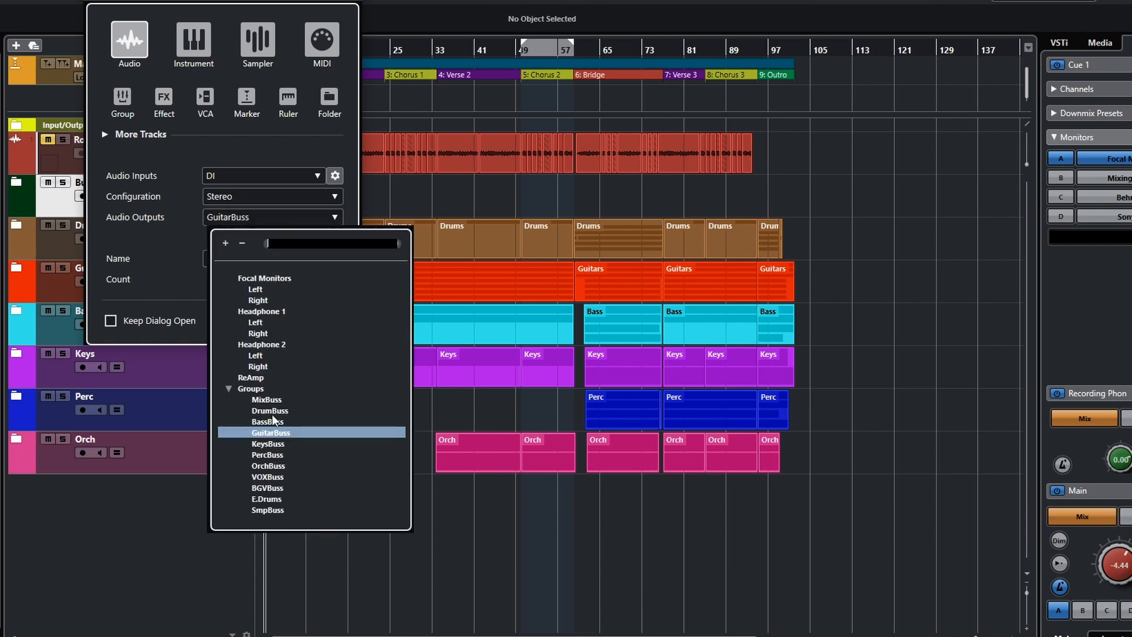
left_click(268, 510)
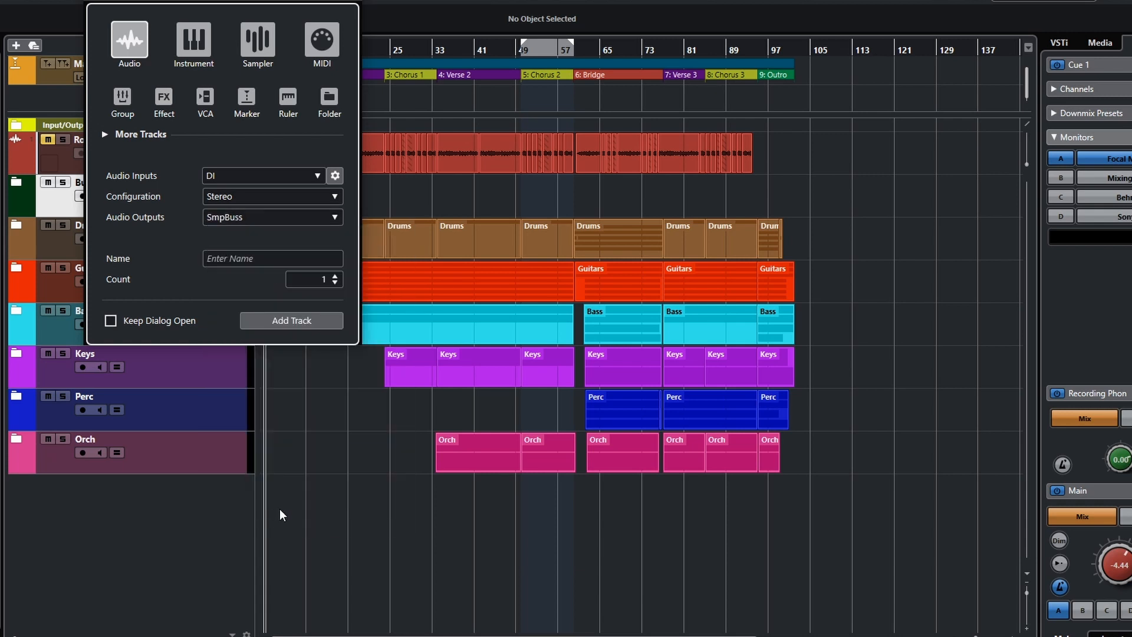
left_click(230, 260)
type("Sample 1")
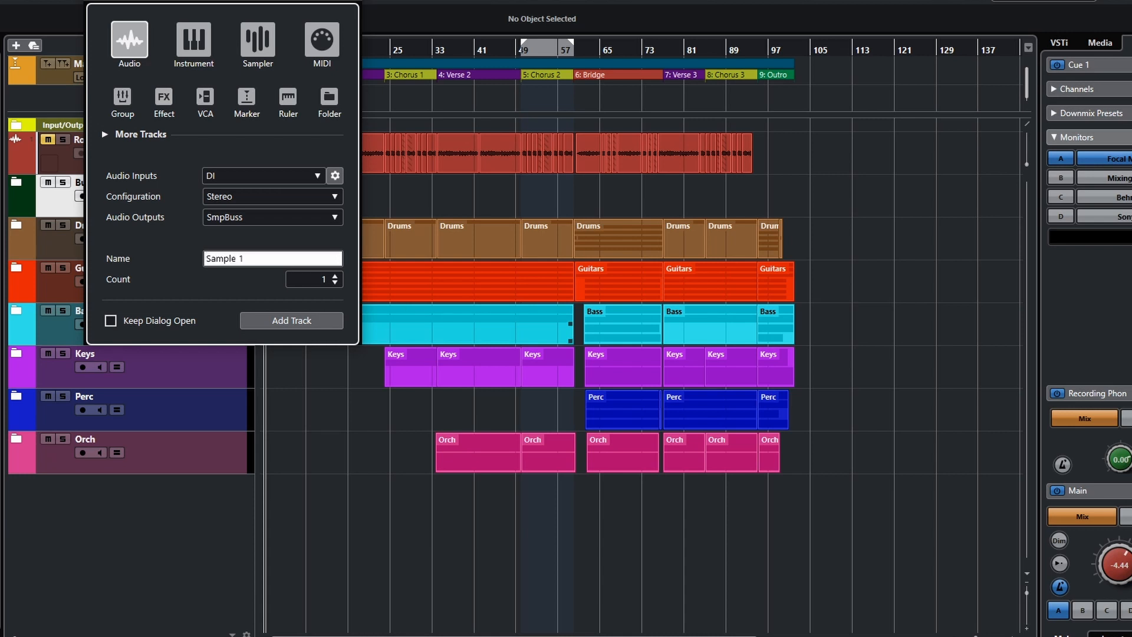
key("Return")
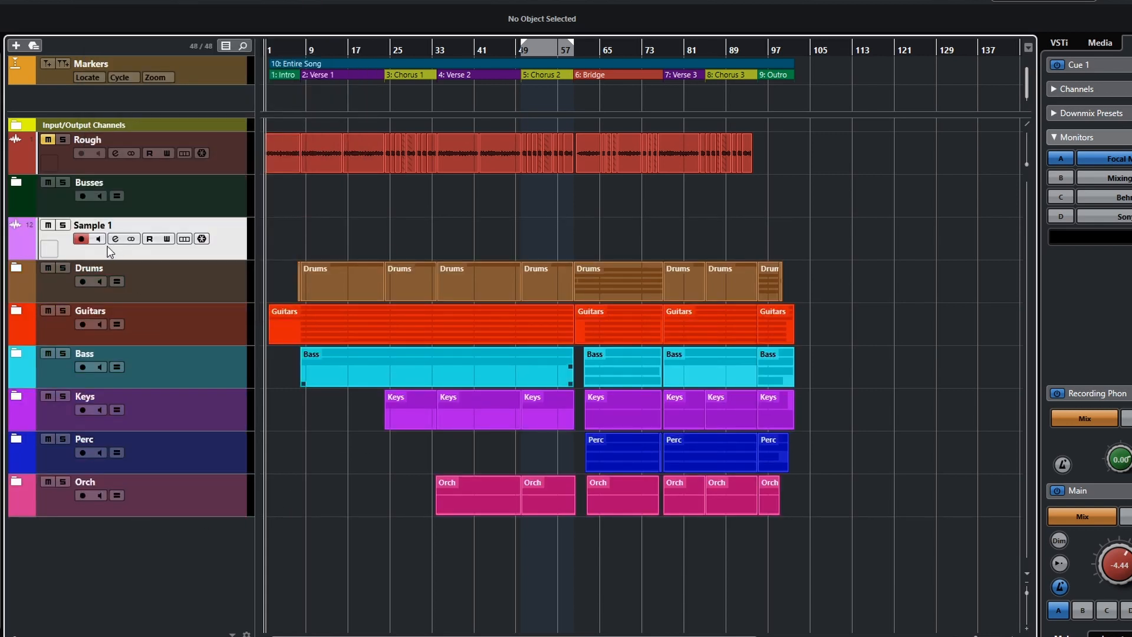
Move the Sample 1 track below the Orch folder and color it bright green
left_click_drag(126, 253, 120, 523)
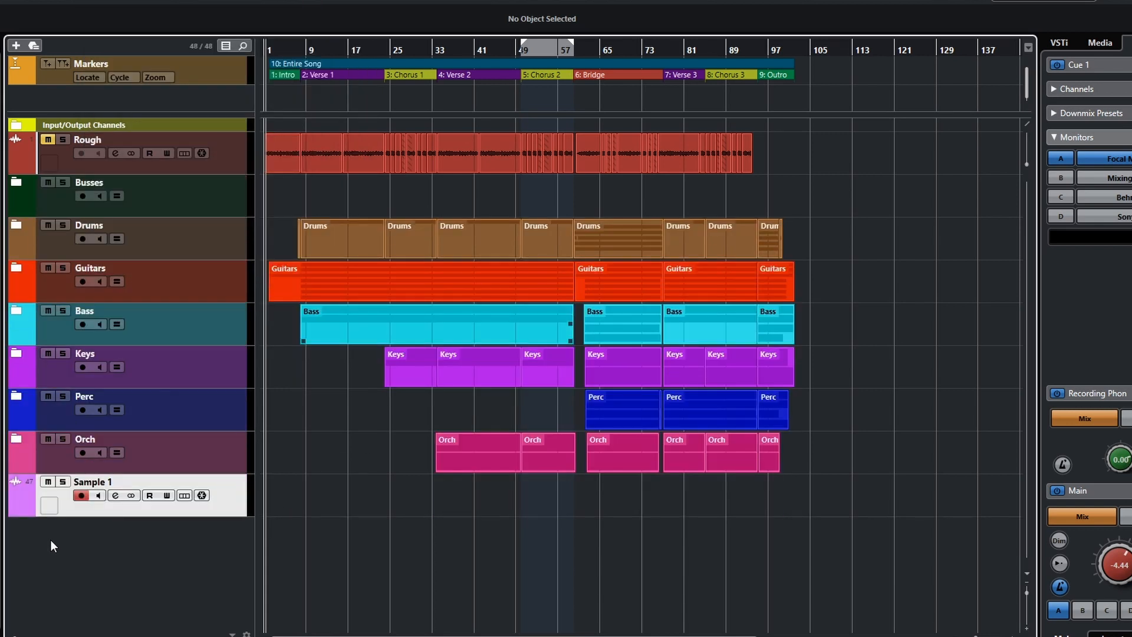
left_click(30, 511)
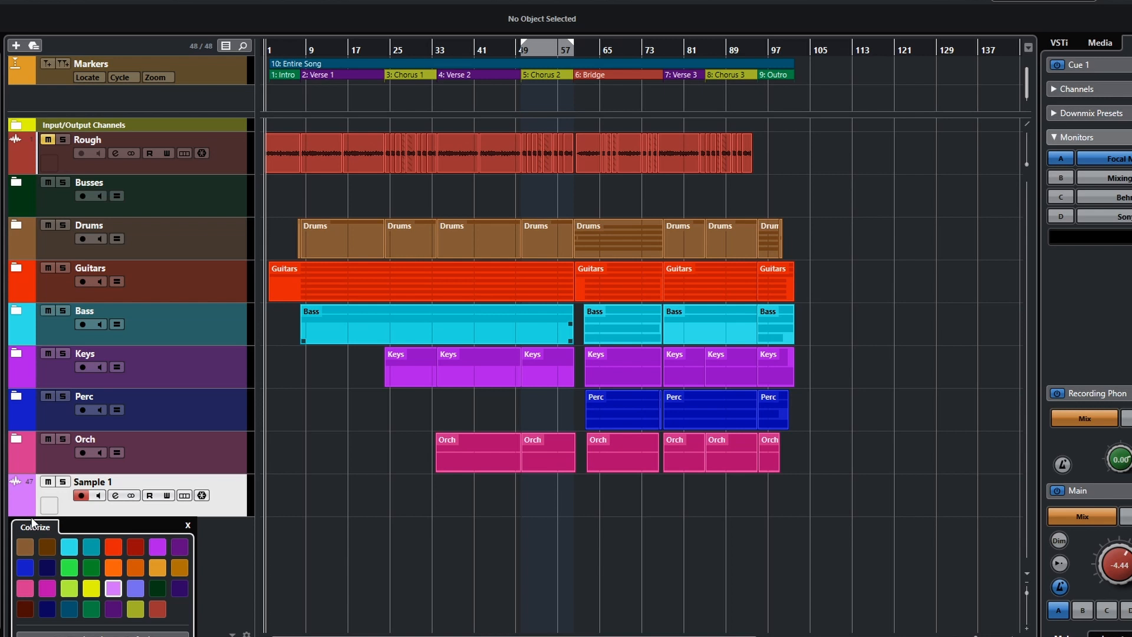
left_click(72, 569)
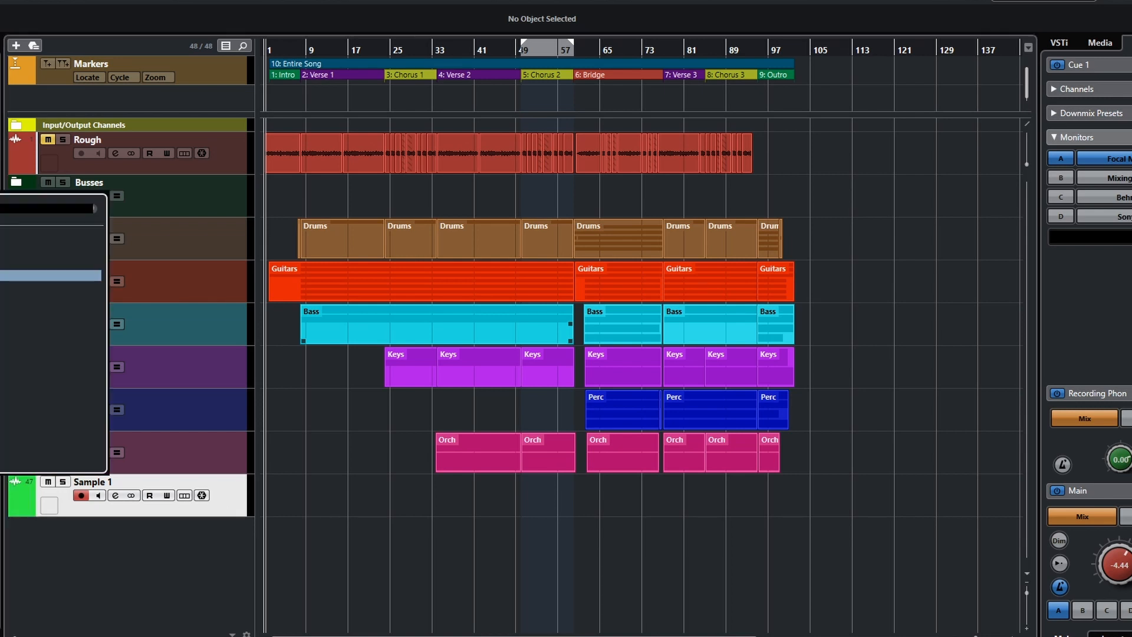
left_click(116, 411)
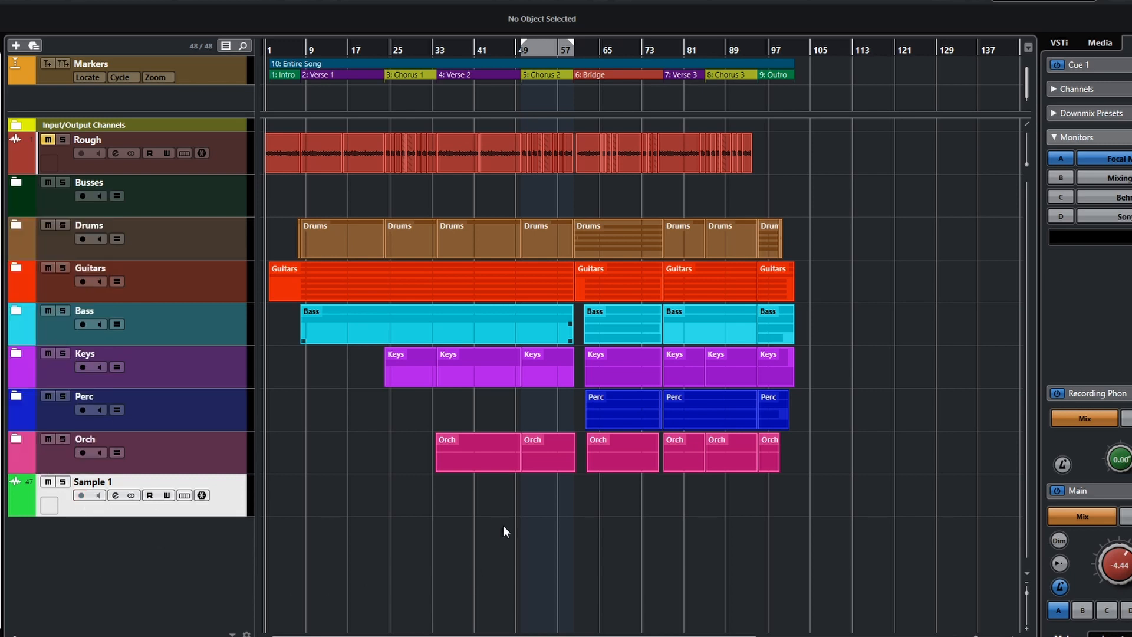
Open the MediaBay and reposition its window so the search field and results are fully in view
key("F5")
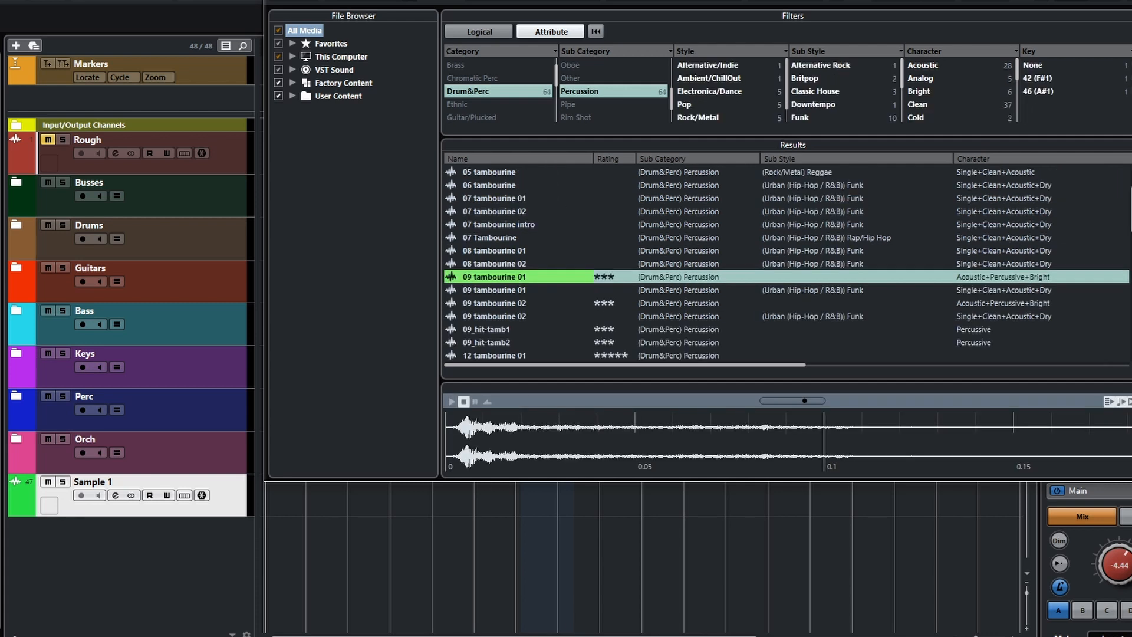
left_click_drag(677, 0, 486, 0)
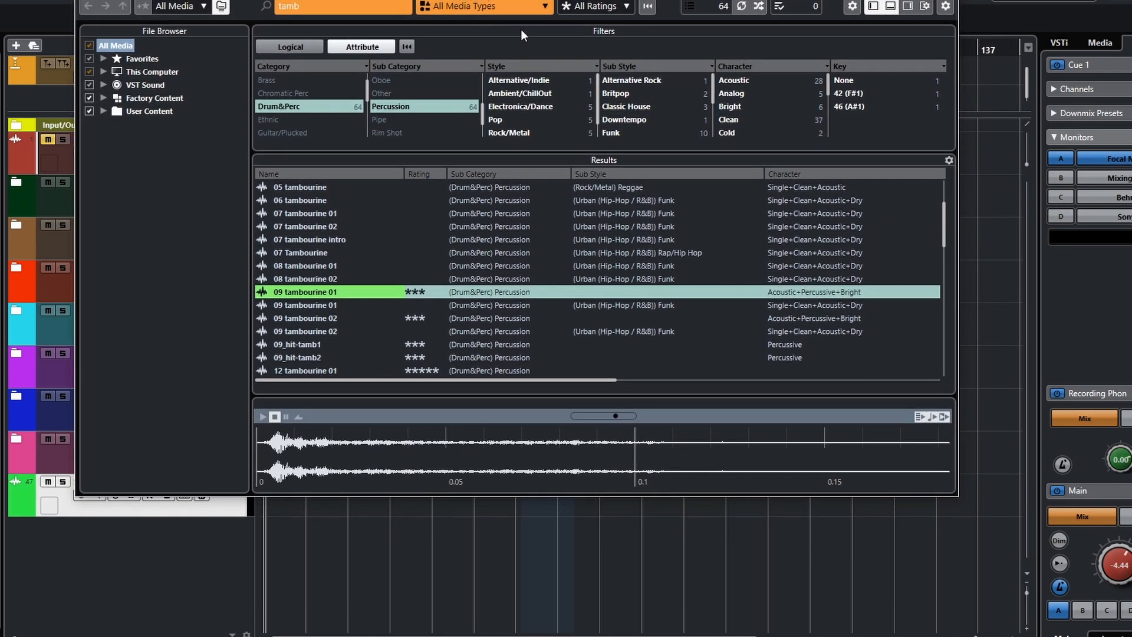
left_click_drag(513, 0, 510, 9)
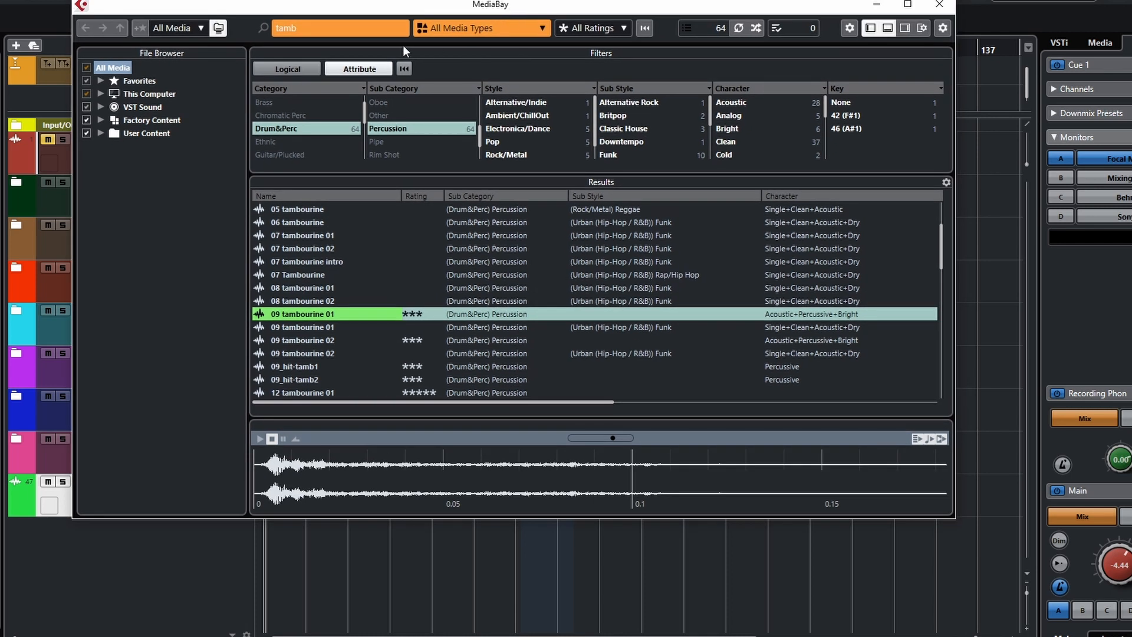
Search the media library for "reverse" and clear the Percussion and Drum&Perc filters
left_click(289, 24)
type("rev")
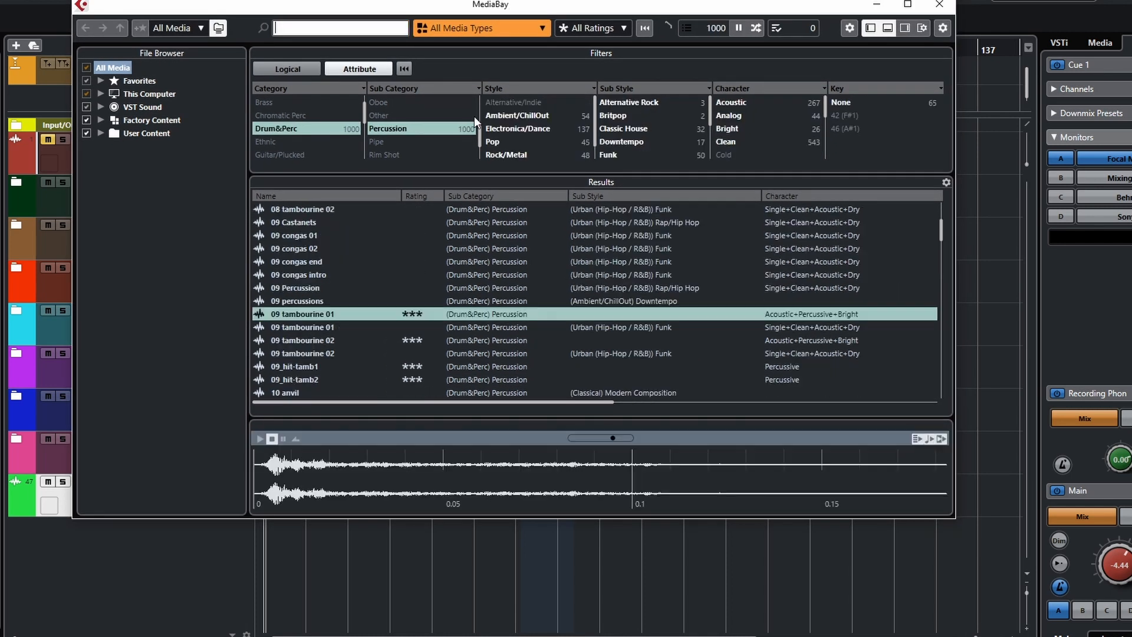
type("erse")
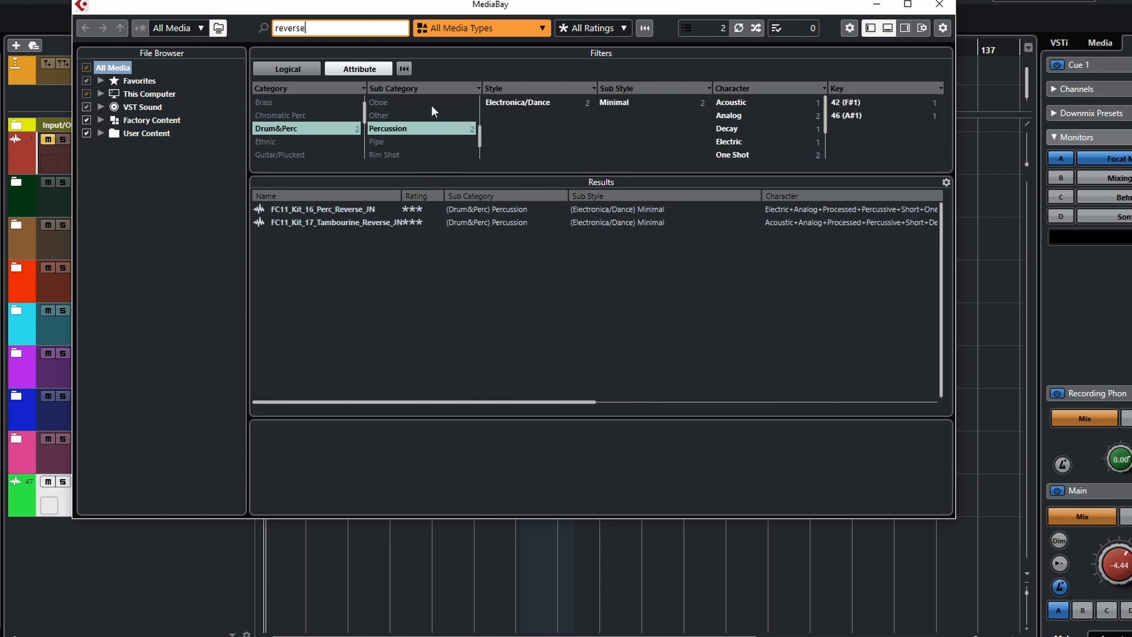
key("Return")
left_click(392, 128)
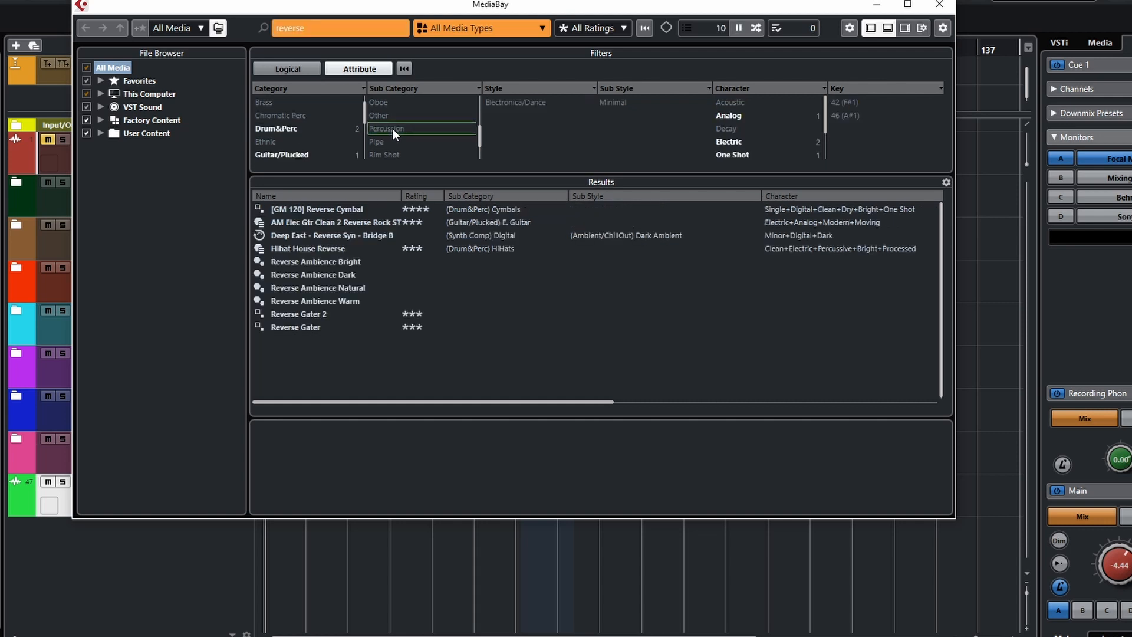
left_click(277, 130)
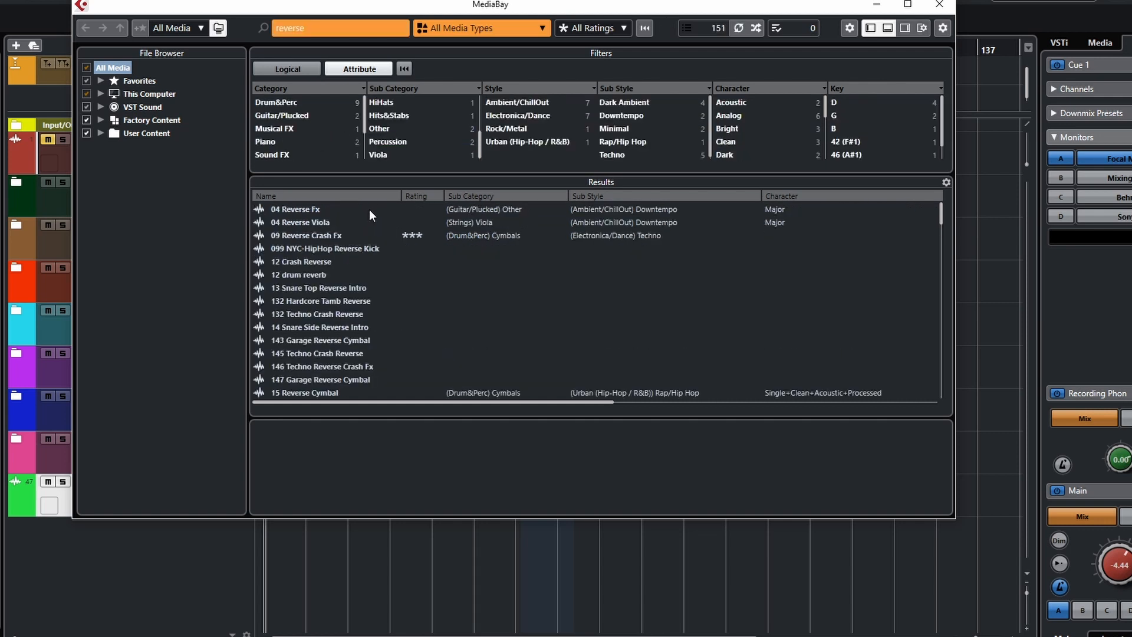
Audition the reverse effect, crash and cymbal samples in the search results, including 09 Reverse Crash Fx, 15 Reverse Cymbal, 16 Crash Reverse and 21 Crash Reverse Fx
left_click(283, 211)
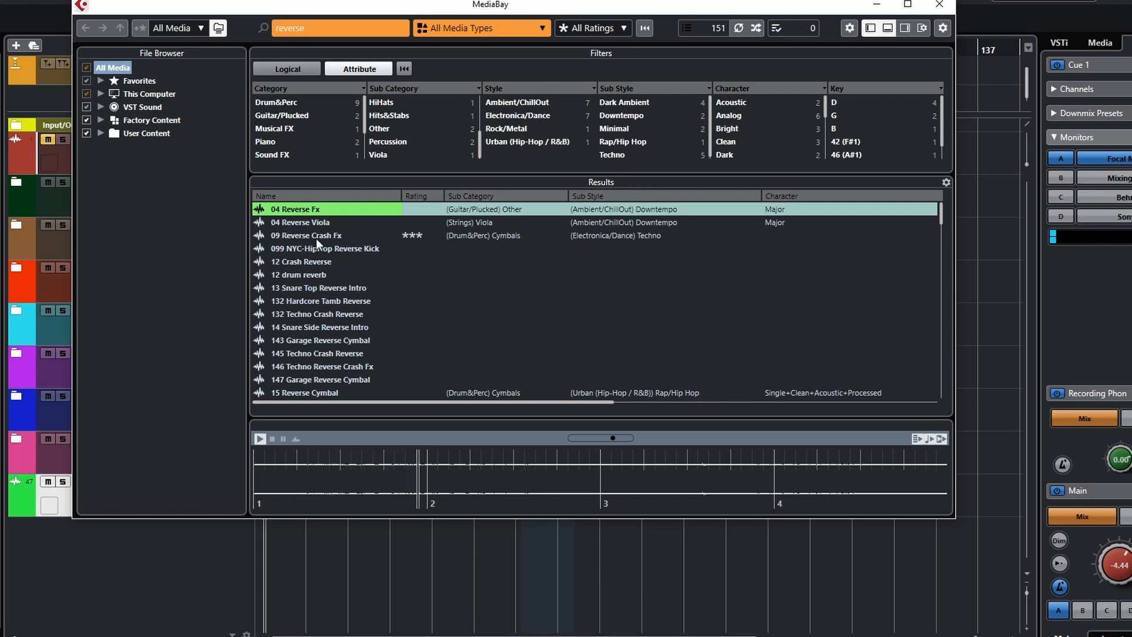
left_click(301, 236)
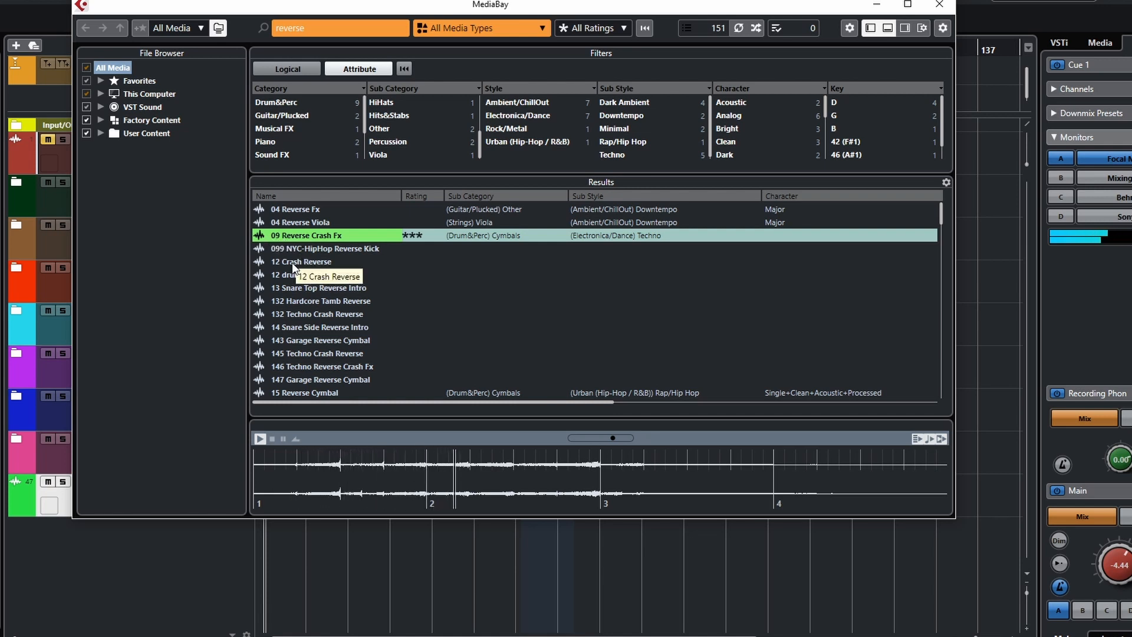
left_click(293, 262)
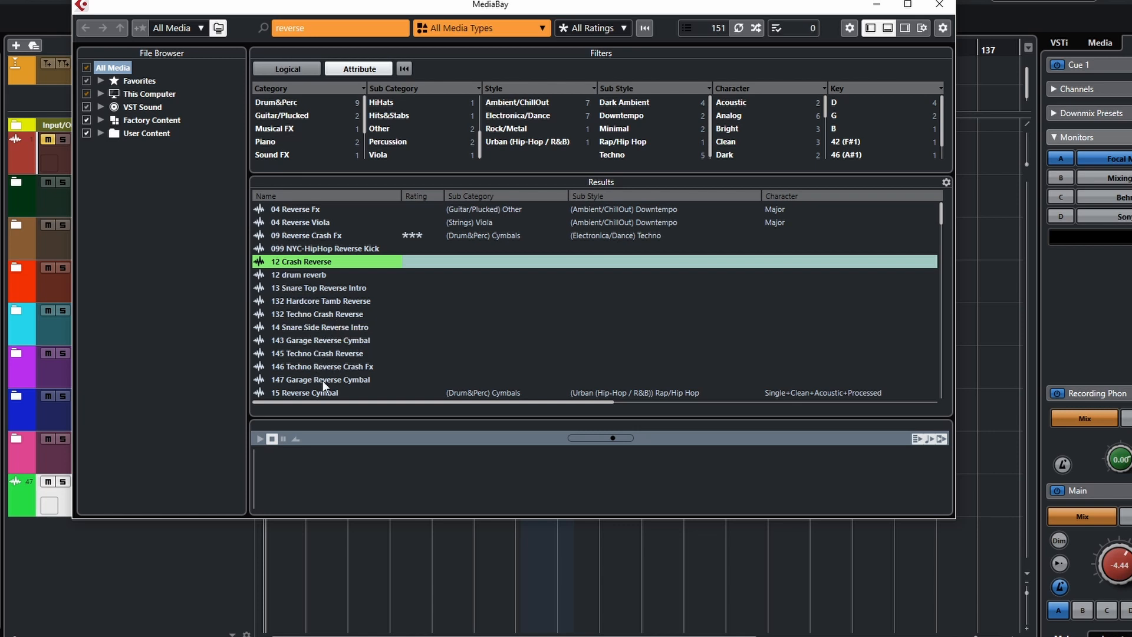
scroll(336, 388, "down", 1)
left_click(296, 352)
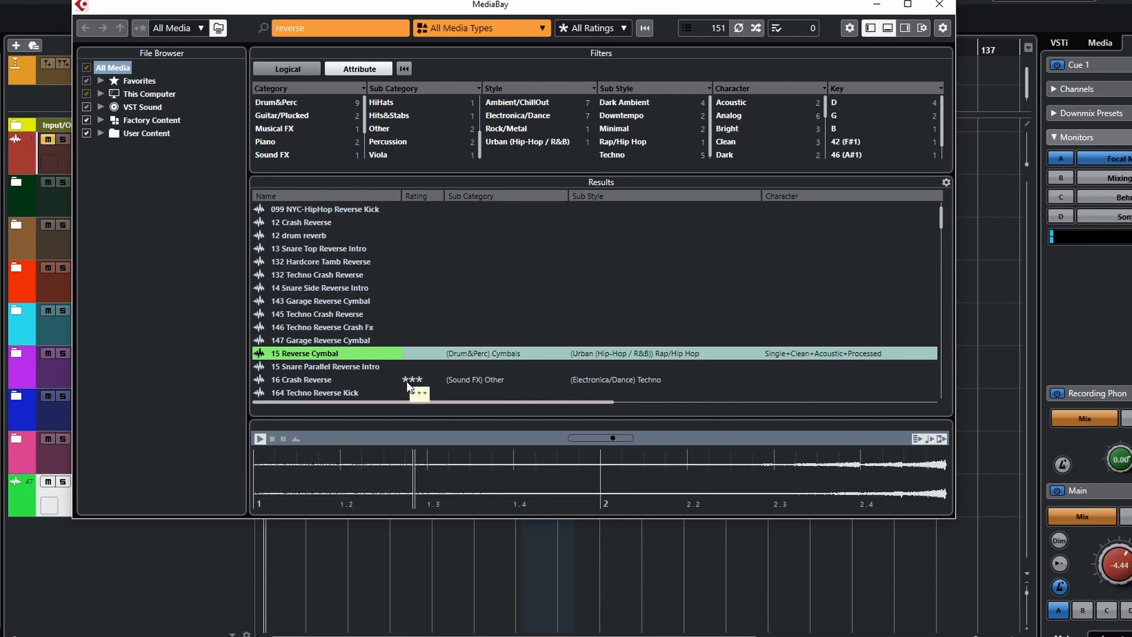
left_click(299, 380)
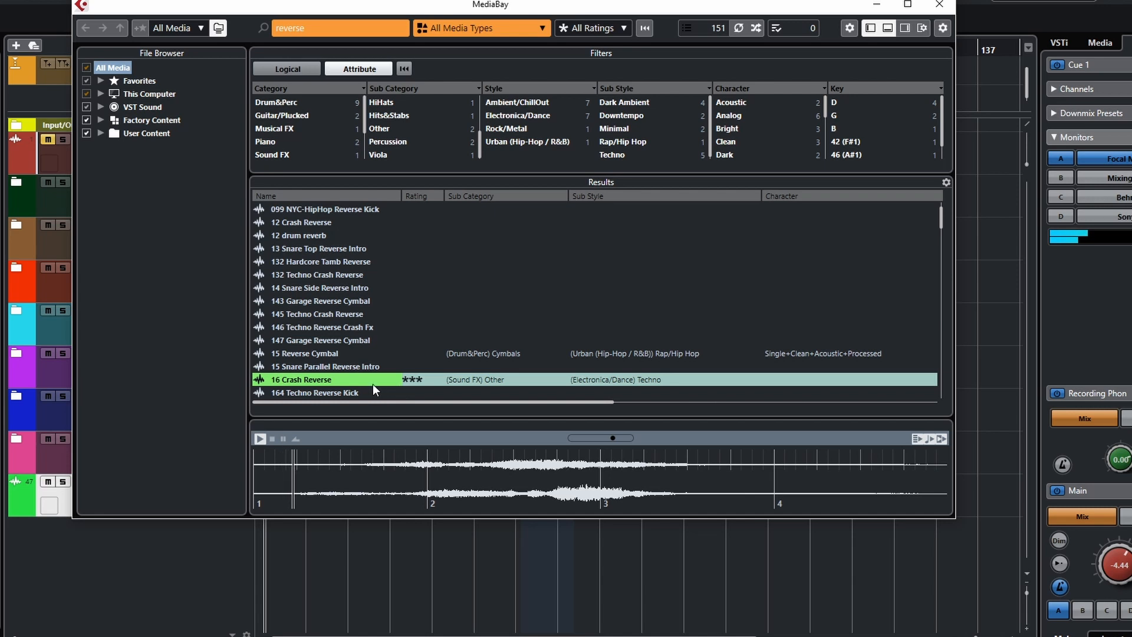
scroll(360, 365, "down", 2)
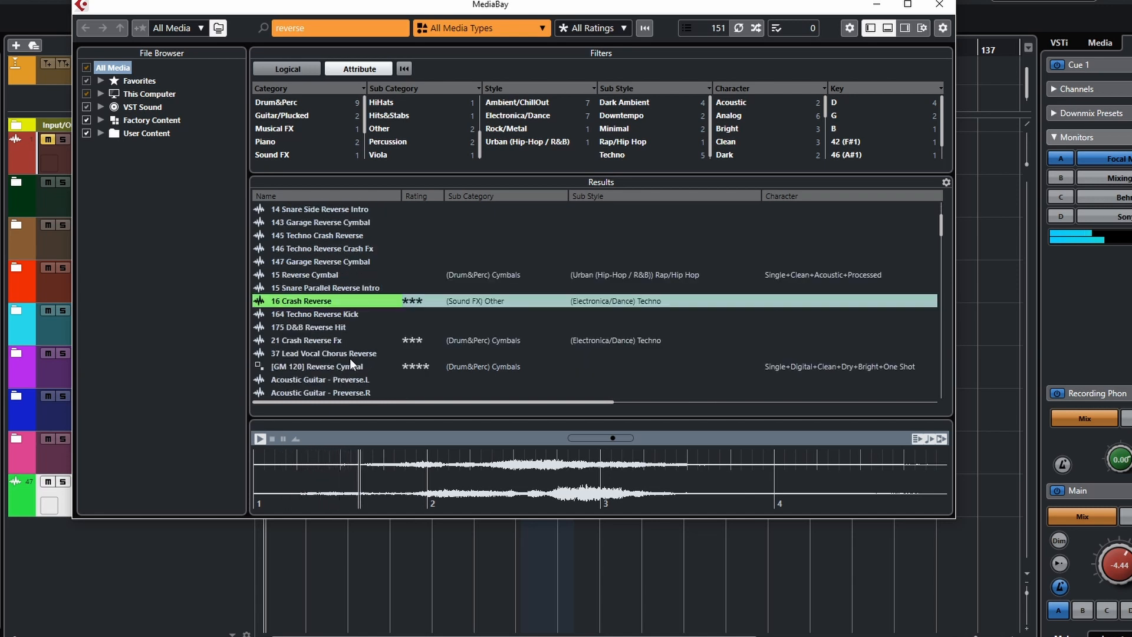
left_click(316, 344)
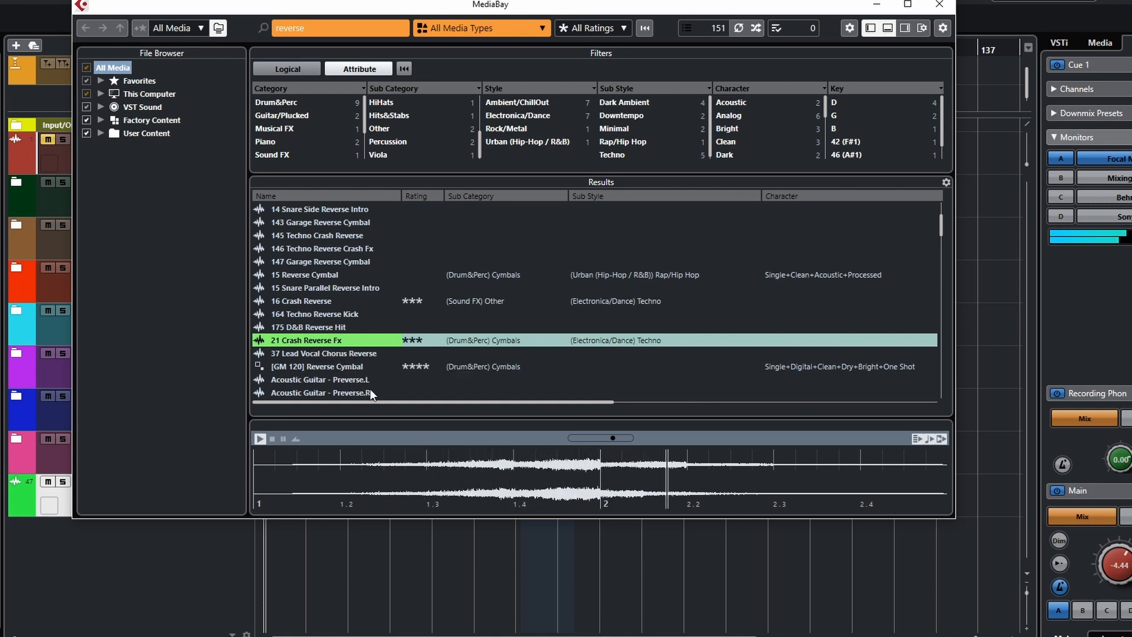
scroll(377, 377, "down", 2)
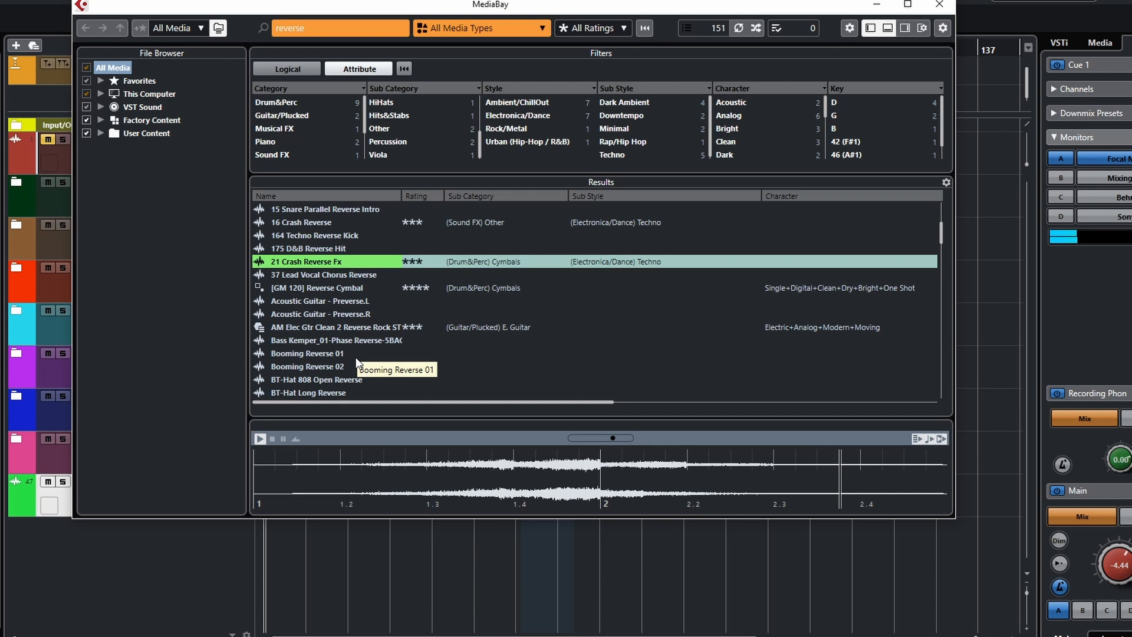
scroll(351, 365, "down", 1)
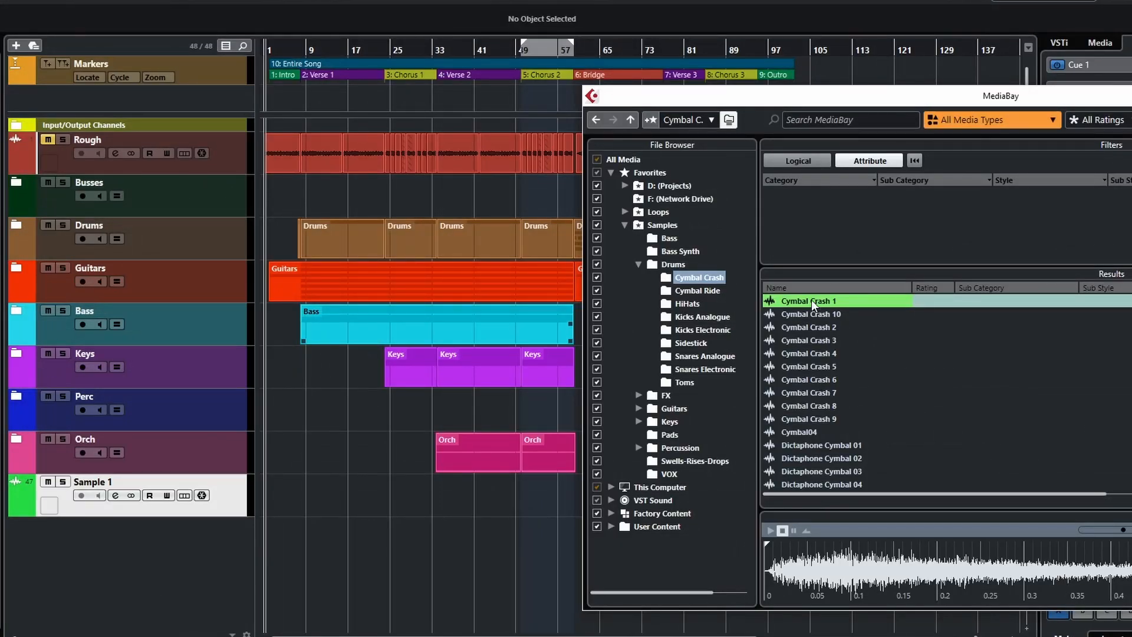
Import Cymbal Crash 1 from the drum samples onto the Sample 1 track at 8.1.1.0, copying the file to the project folder
left_click_drag(811, 299, 302, 507)
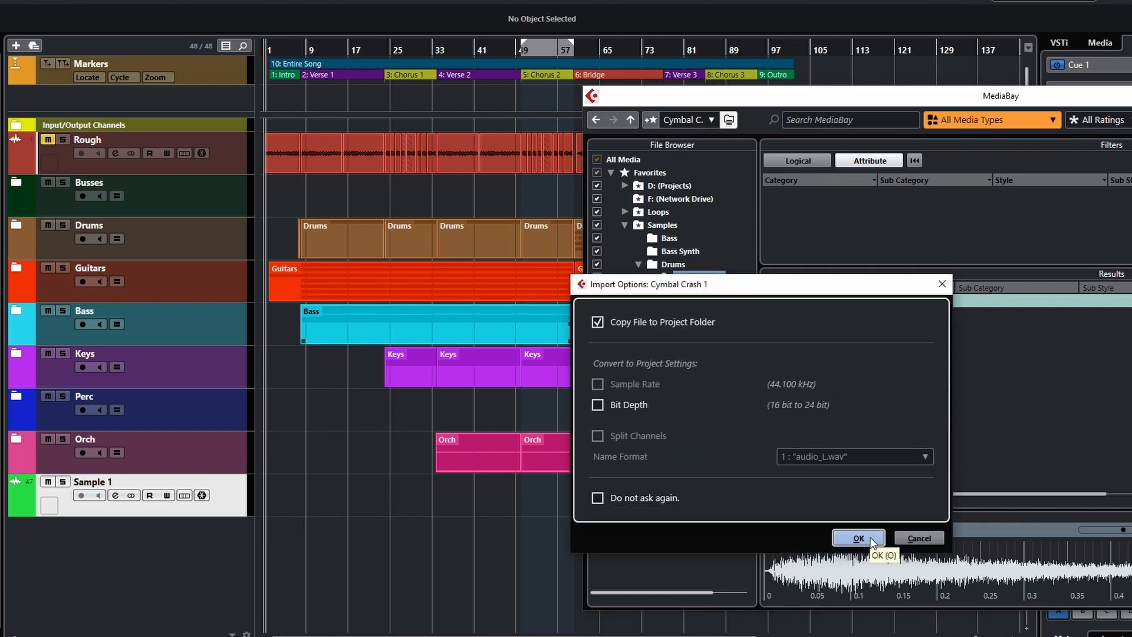
left_click(872, 540)
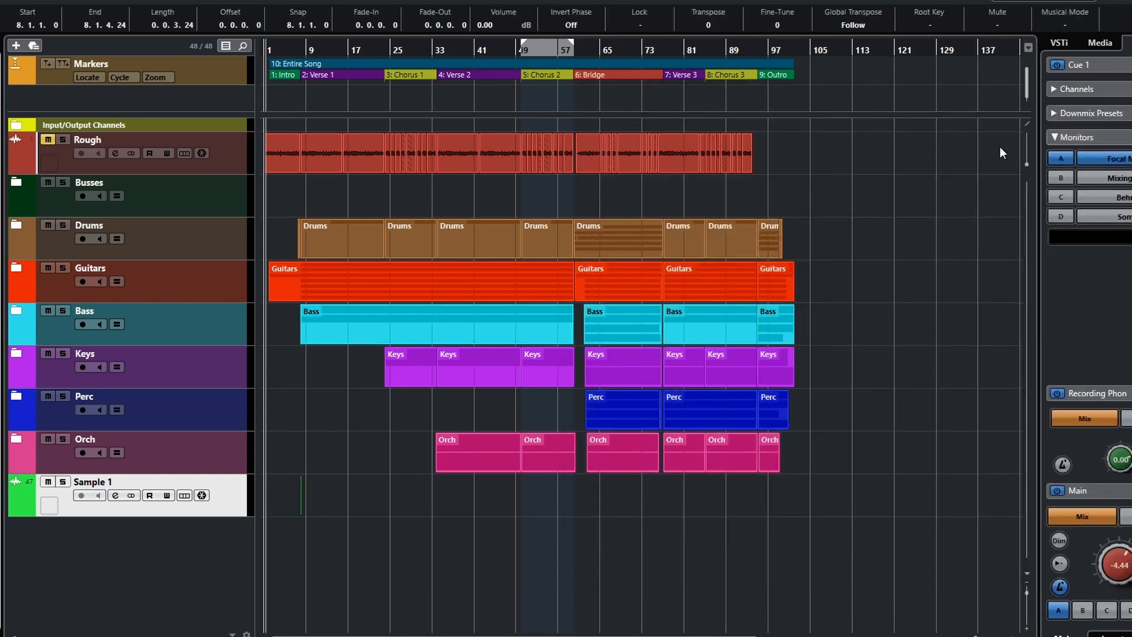
left_click(291, 512)
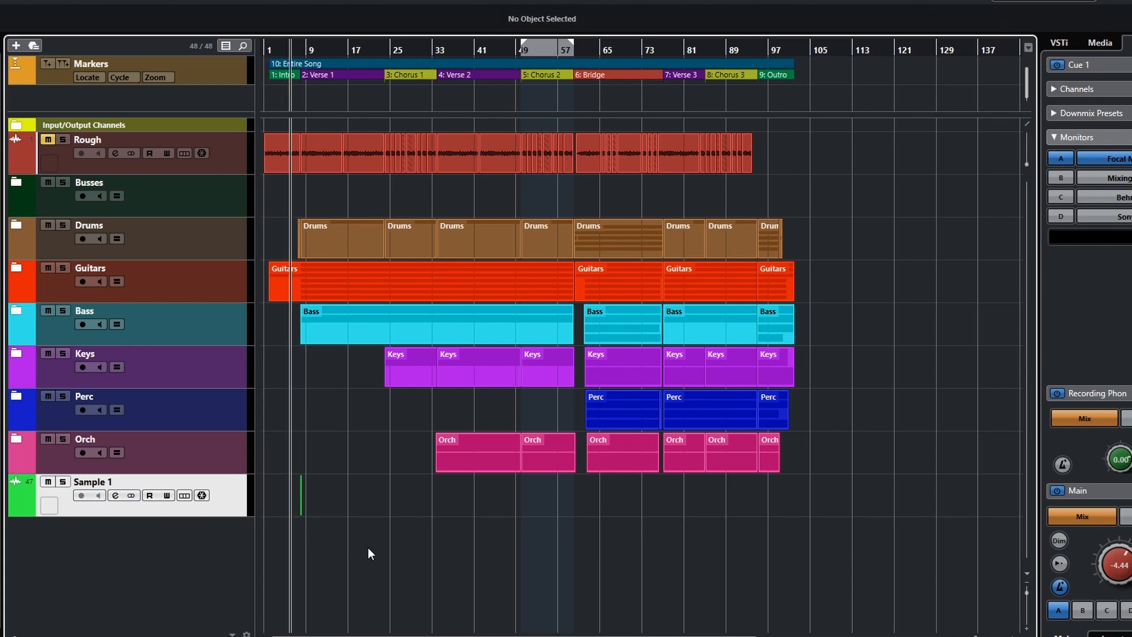
Move the Cymbal Crash 1 event to 7.2.1.0 on the Sample 1 track and play the passage around it
scroll(378, 549, "down", 2)
scroll(391, 550, "up", 5)
scroll(394, 550, "up", 6)
scroll(414, 535, "left", 12)
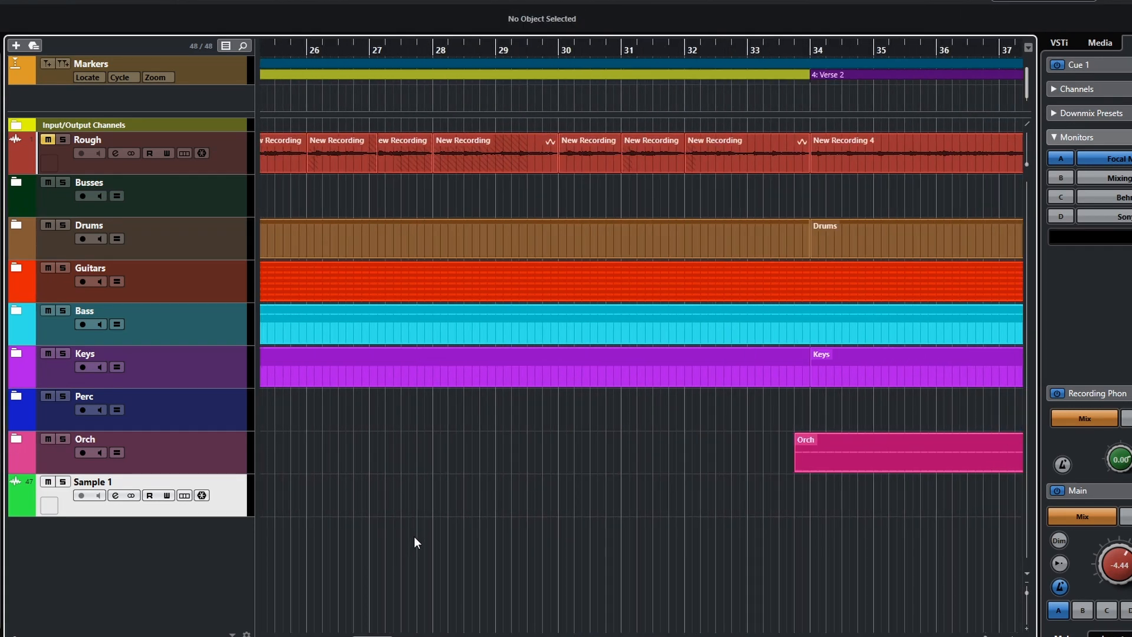
scroll(471, 555, "left", 5)
scroll(543, 563, "up", 3)
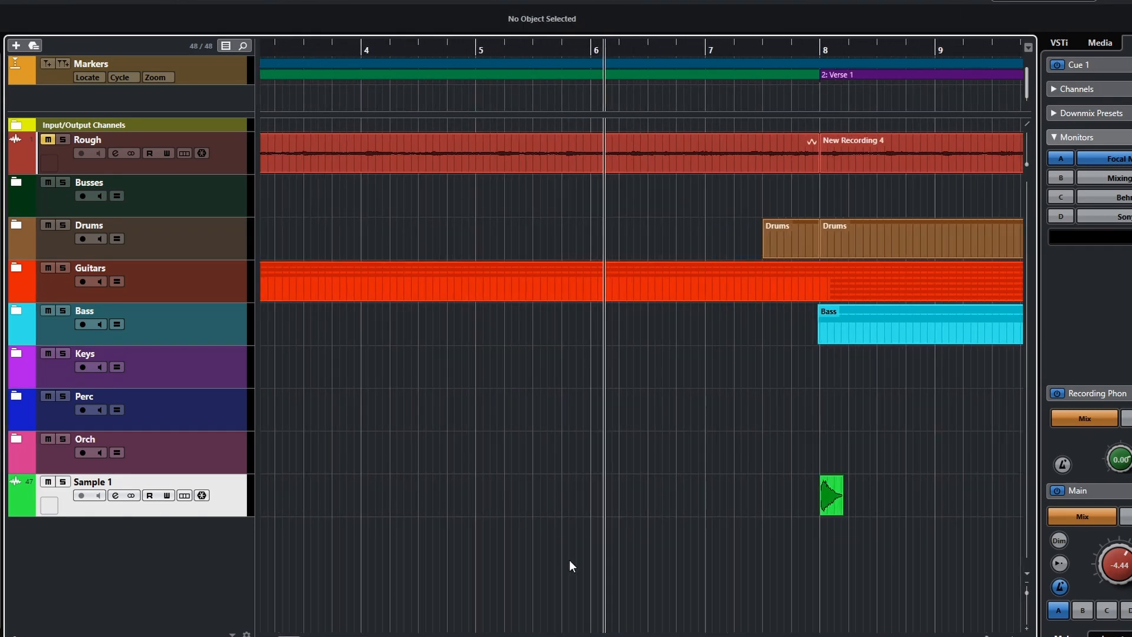
left_click_drag(827, 501, 744, 503)
key("space")
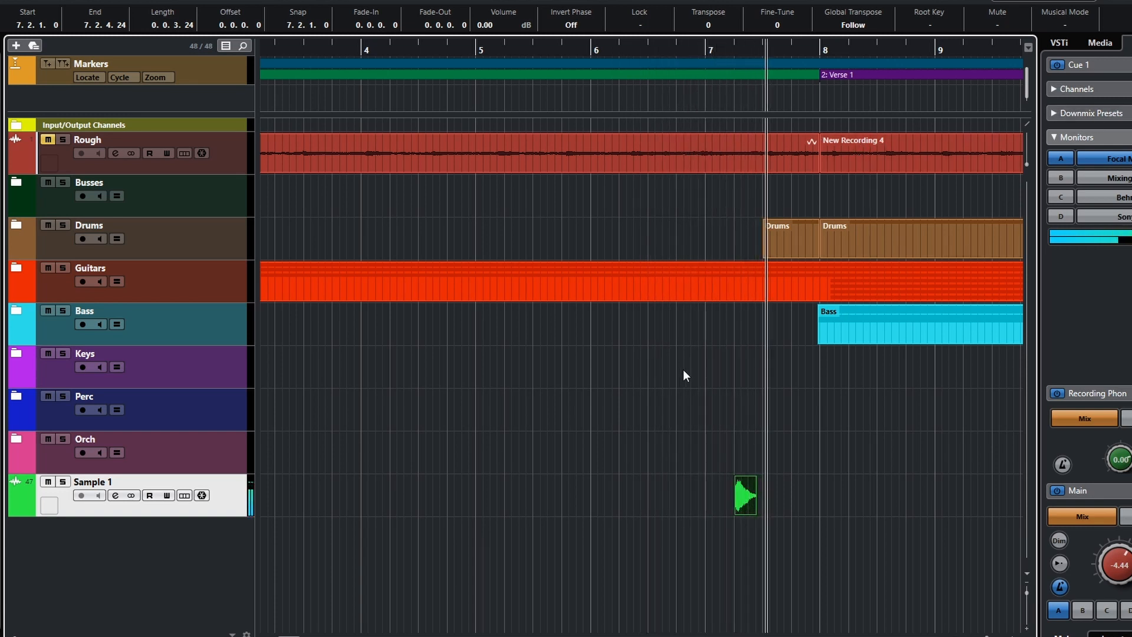
key("space")
Move the Cymbal Crash 1 event to start at 7.4.1.90, so that it ends just before bar 8
left_click_drag(745, 495, 812, 505)
key("g")
key("g")
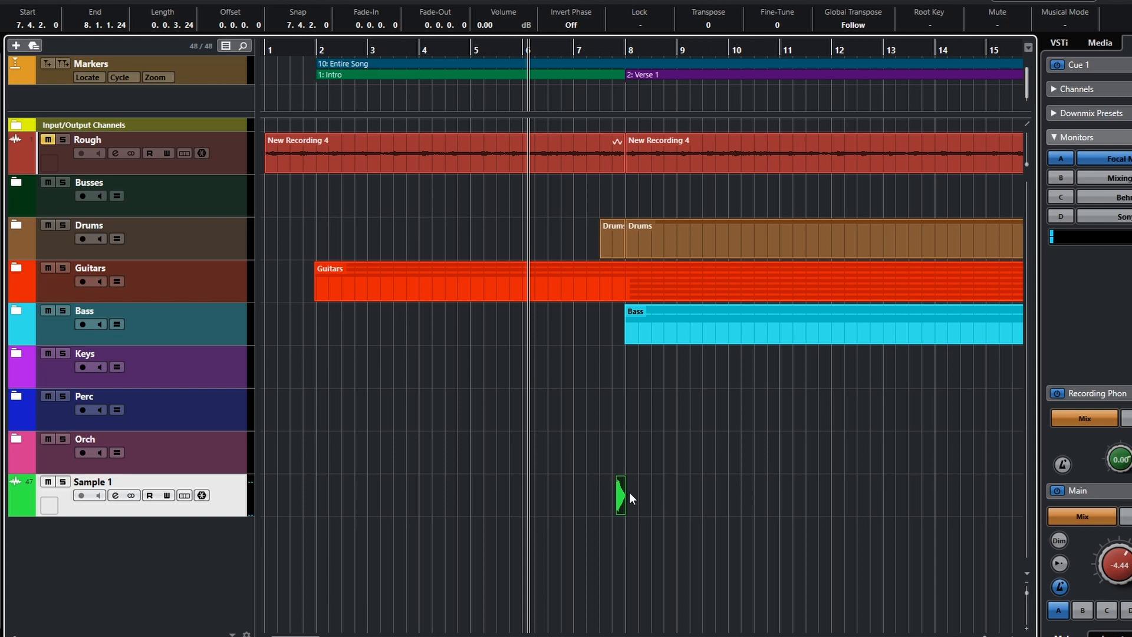
scroll(639, 500, "up", 8)
scroll(631, 502, "left", 4)
scroll(694, 515, "right", 5)
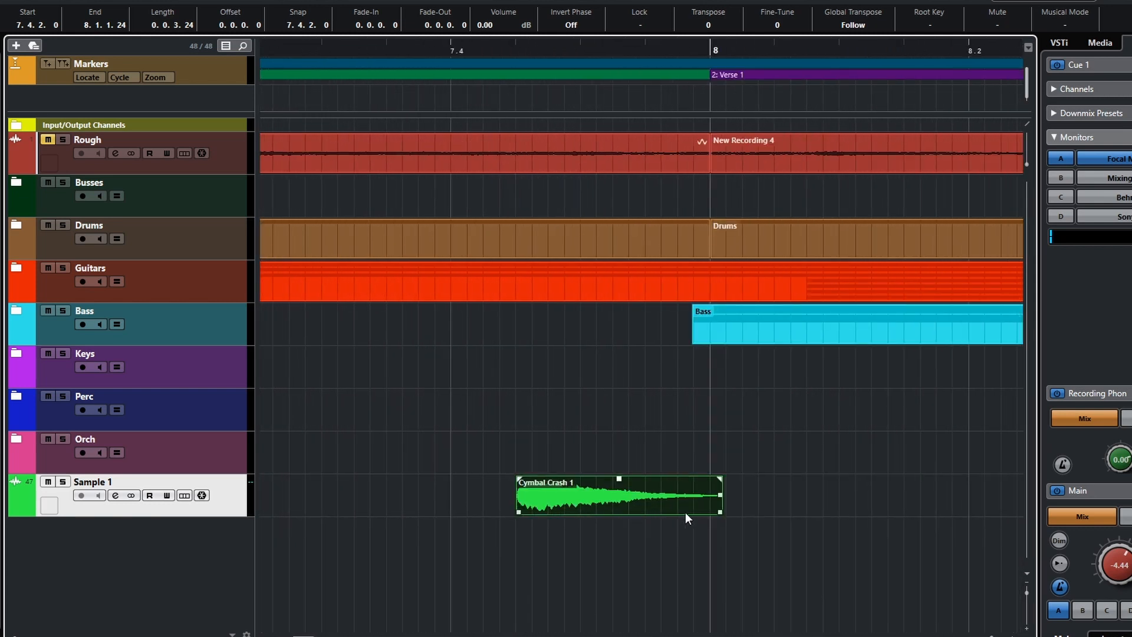
scroll(633, 503, "up", 4)
left_click_drag(643, 500, 641, 504)
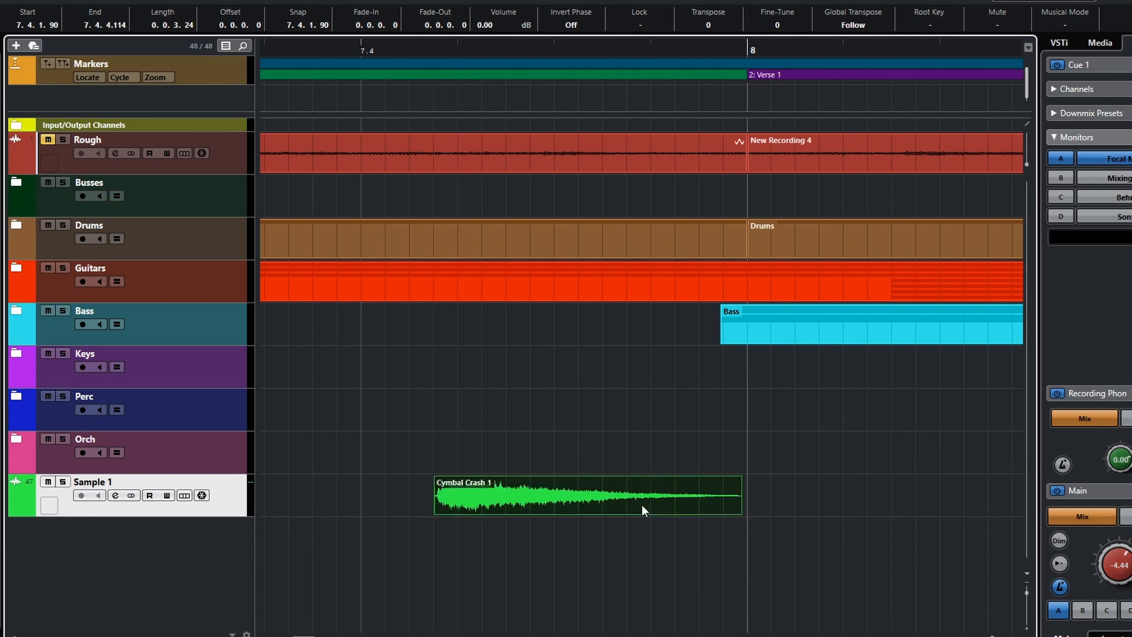
right_click(509, 490)
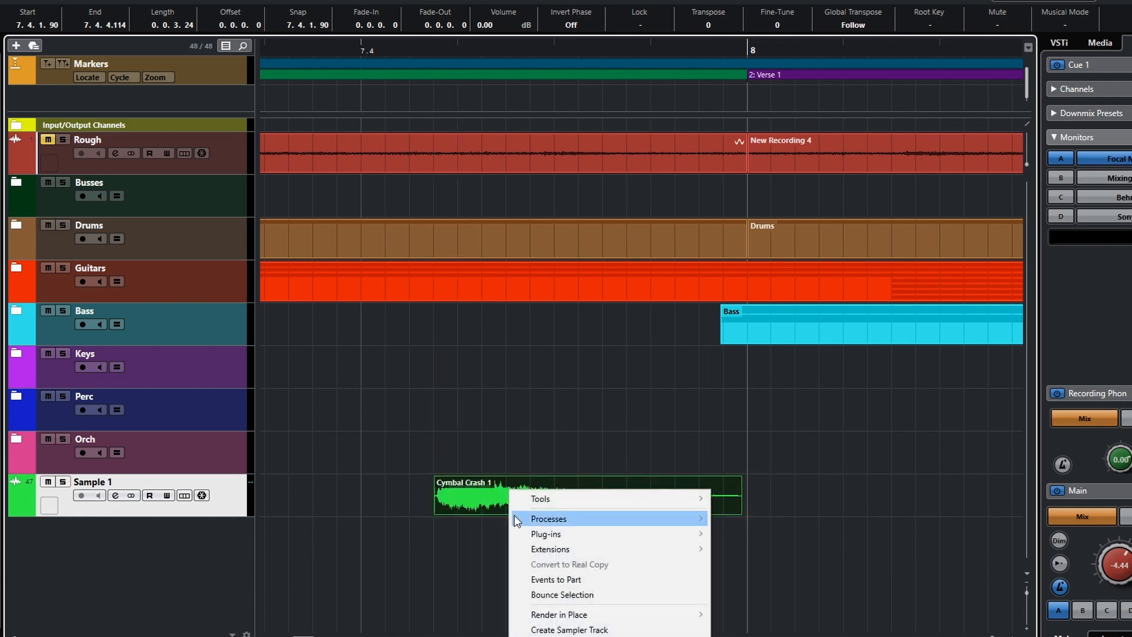
mouse_move(544, 616)
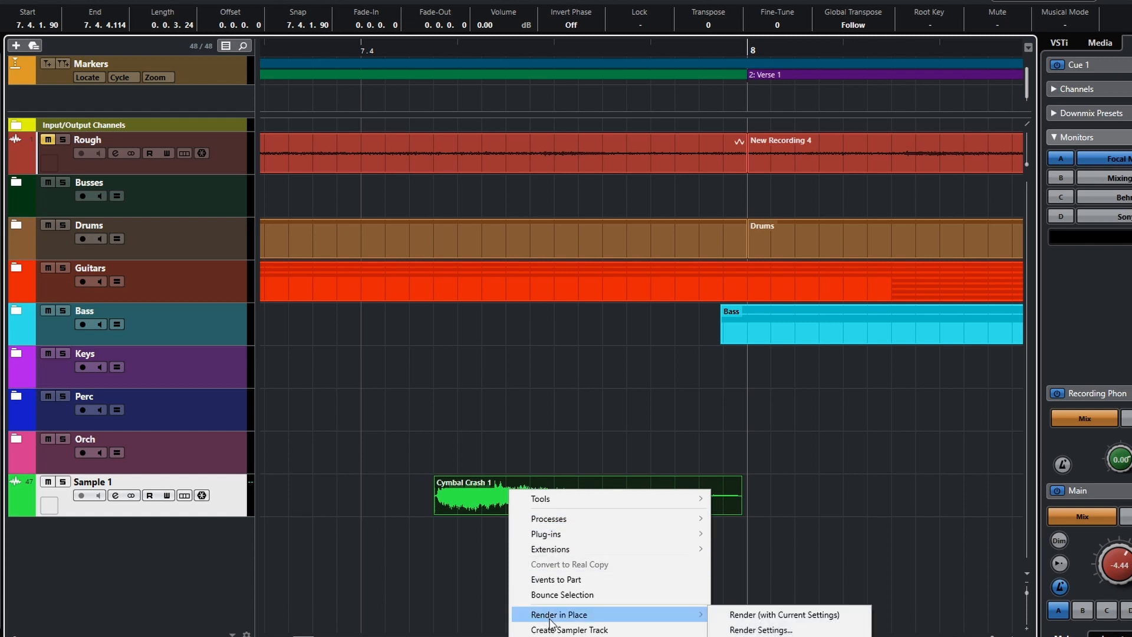
mouse_move(560, 519)
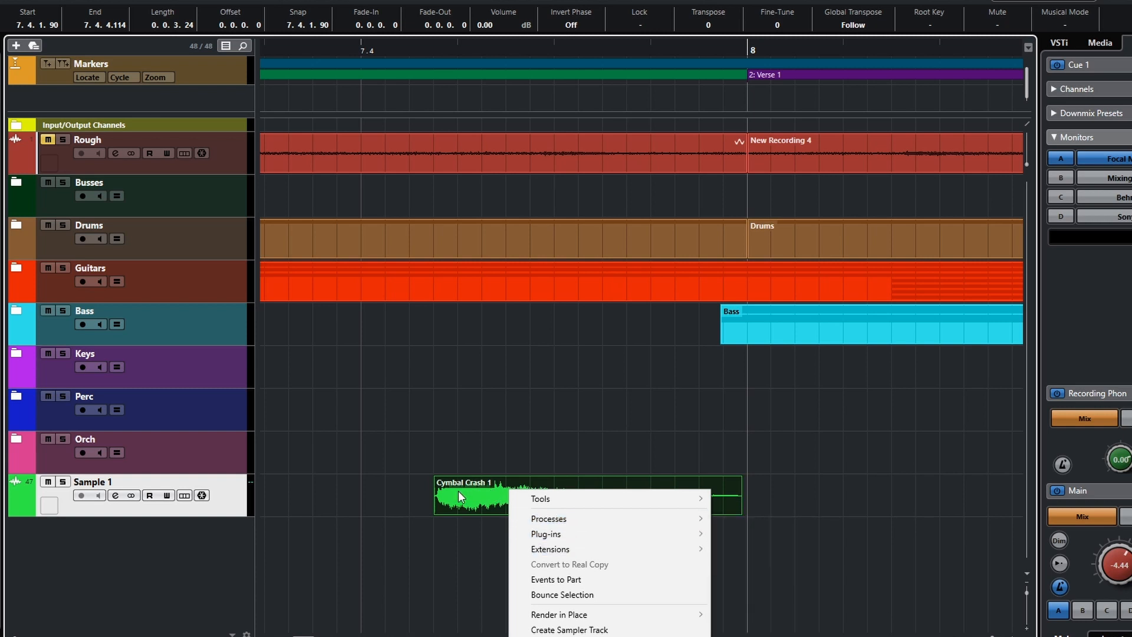
left_click(482, 501)
Remove the Sample 1 track and enlarge the row height of the remaining tracks
right_click(168, 331)
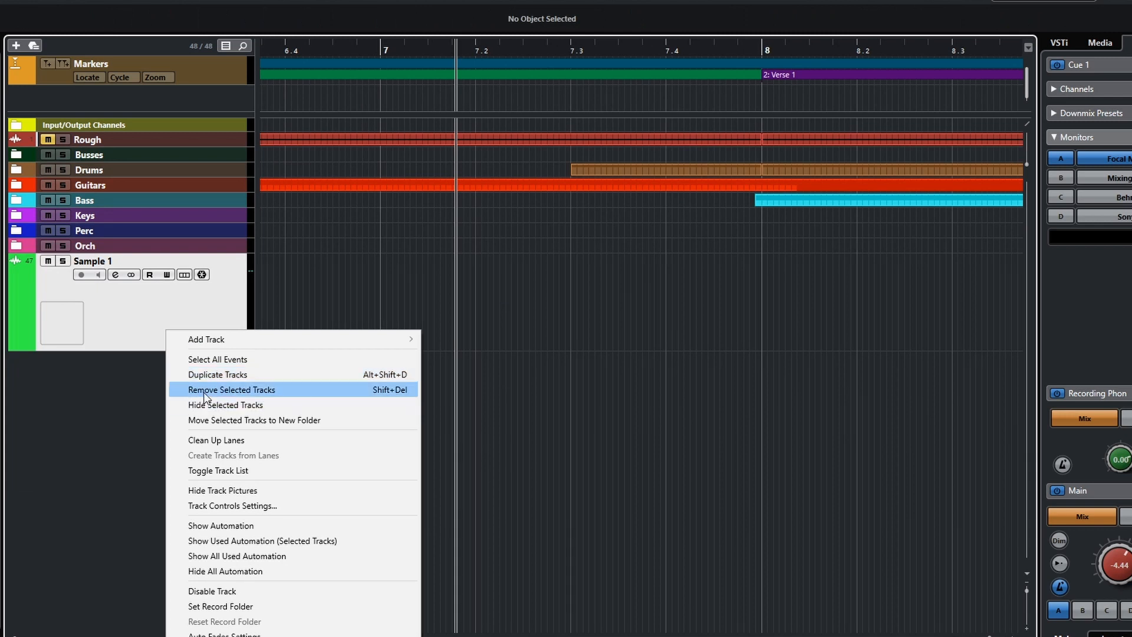
left_click(194, 389)
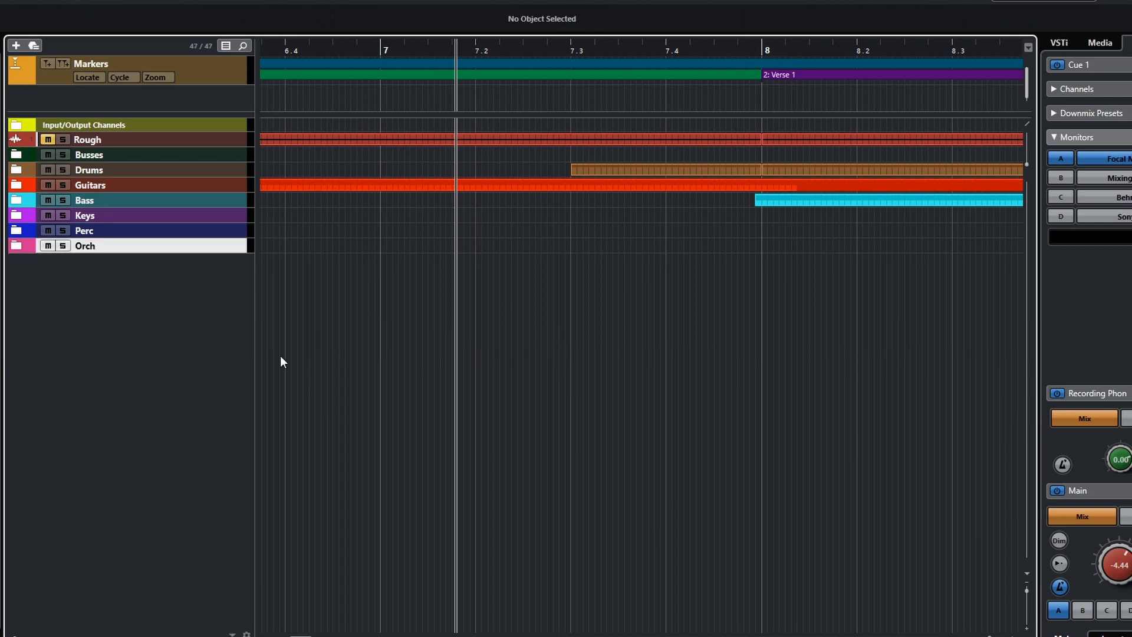
key("shift+g")
key("shift+h")
key("shift+h")
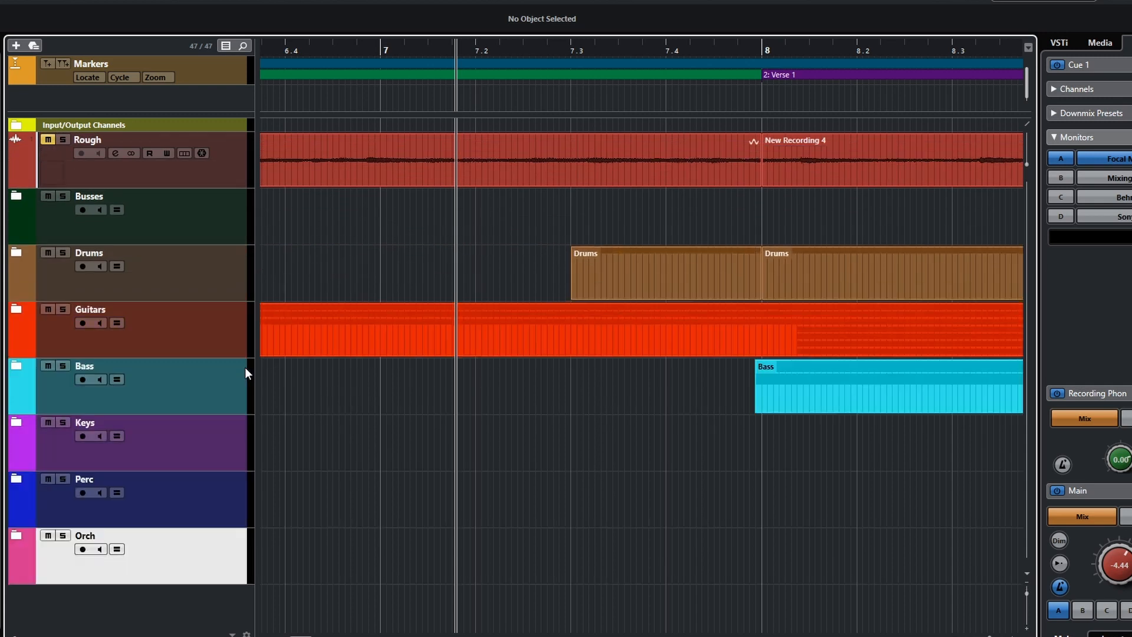
key("shift+g")
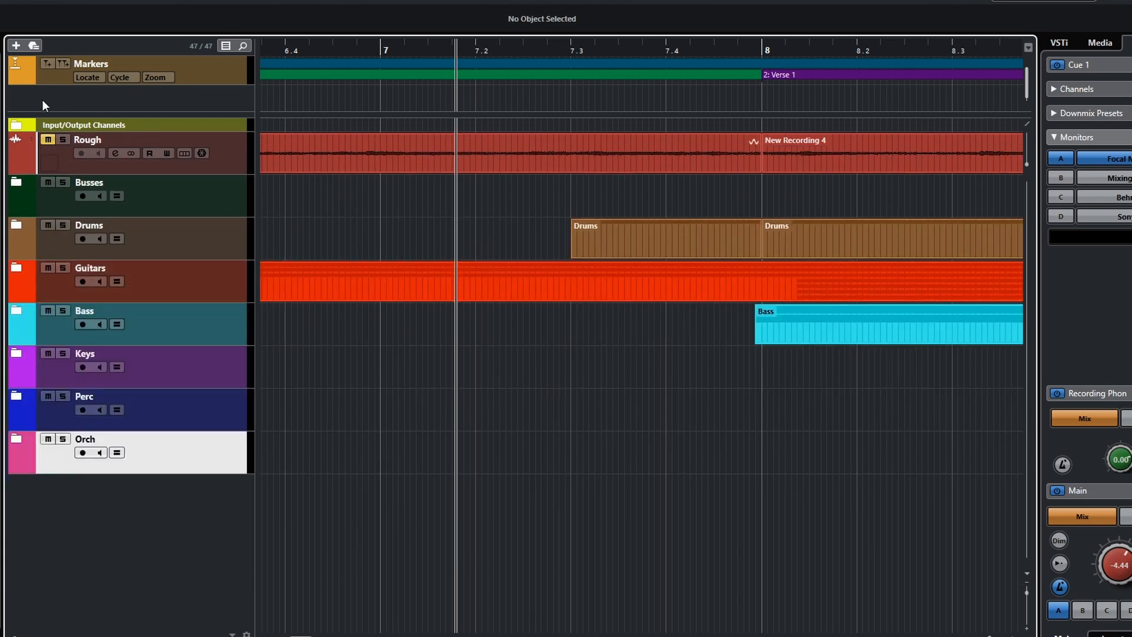
Add one mono audio track named "Sample 1" with its output routed to SmpBuss
left_click(16, 45)
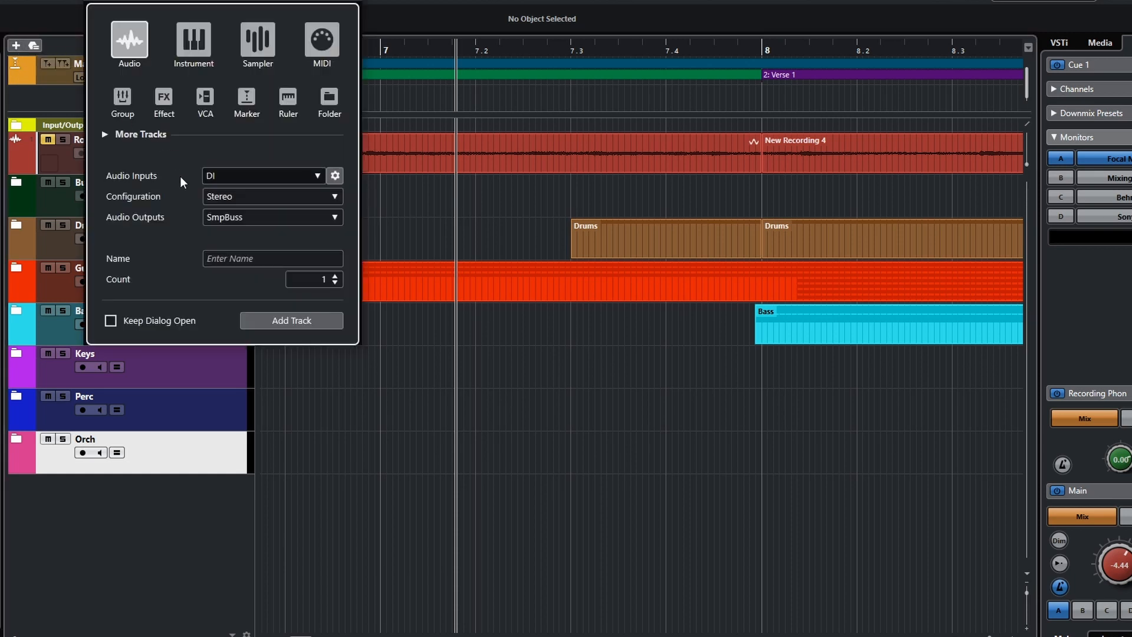
left_click(256, 196)
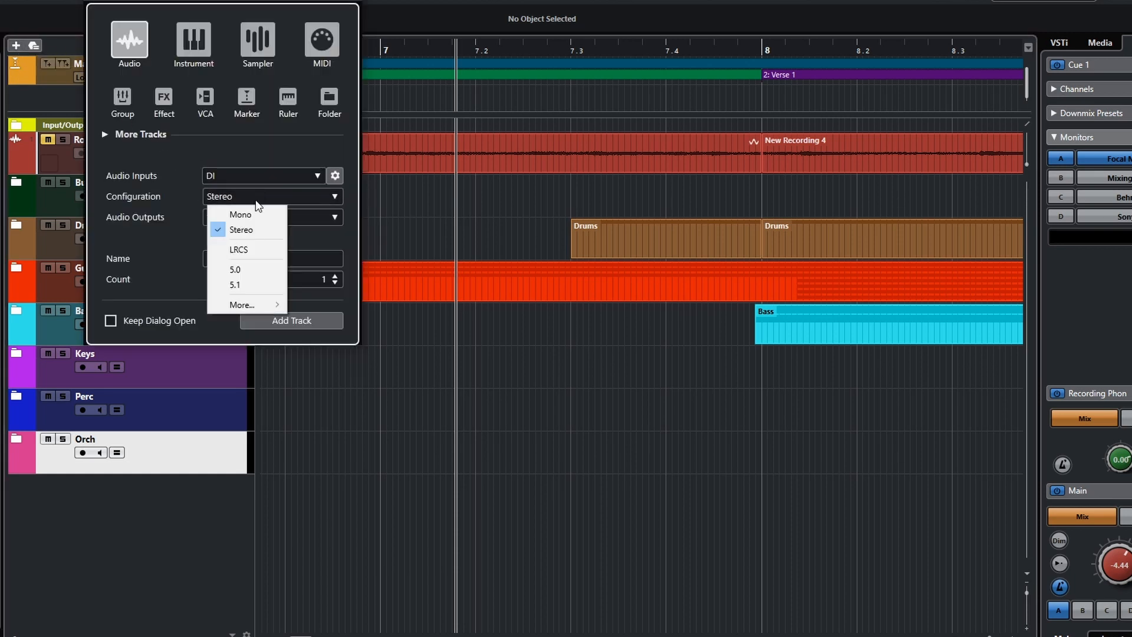
left_click(248, 216)
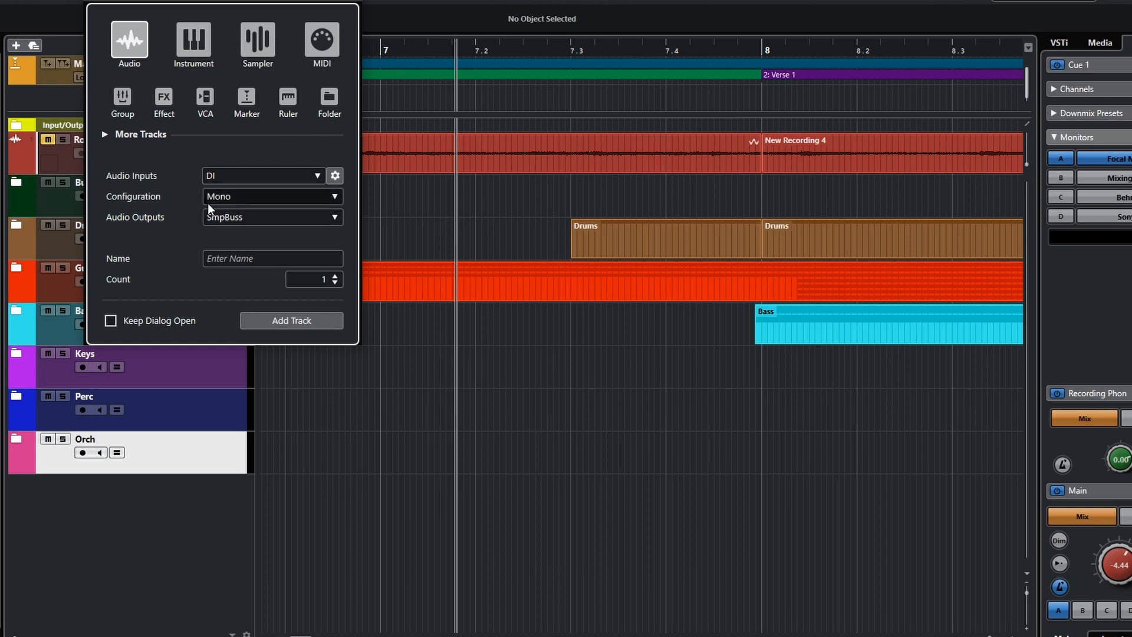
left_click(239, 258)
type("Sample 1")
left_click(310, 321)
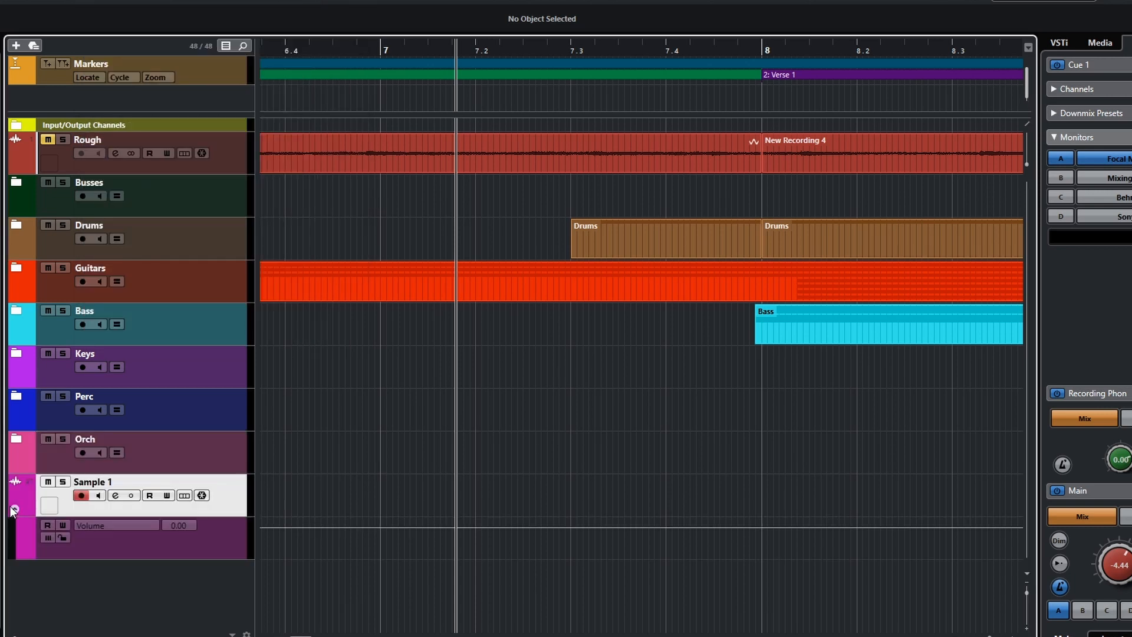
Color the new Sample 1 track bright green
left_click(66, 513)
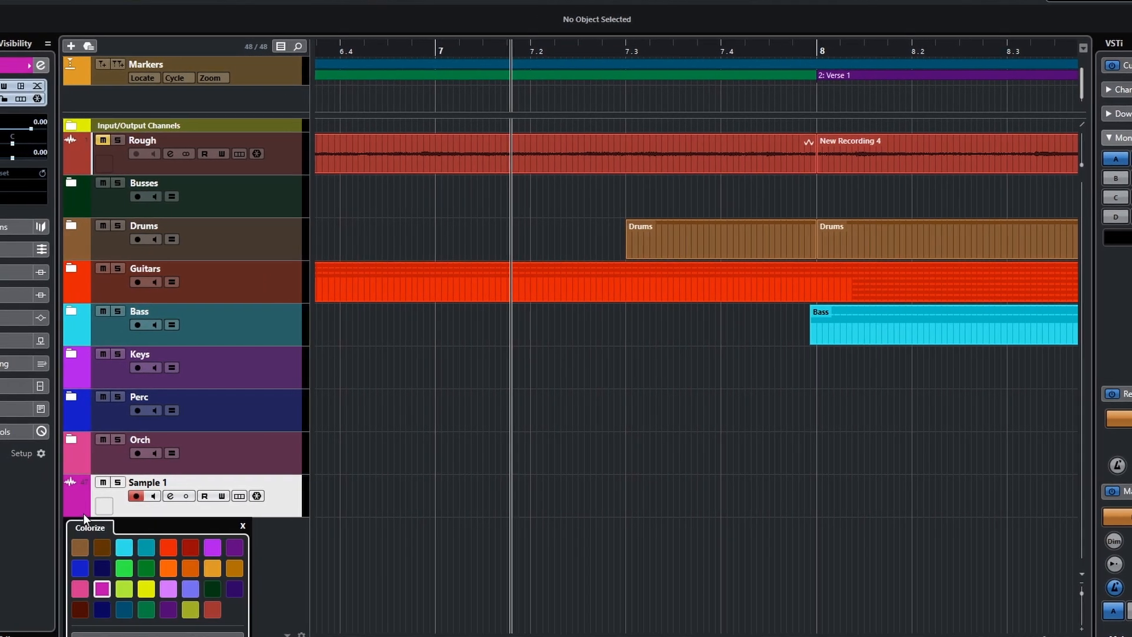
left_click(108, 568)
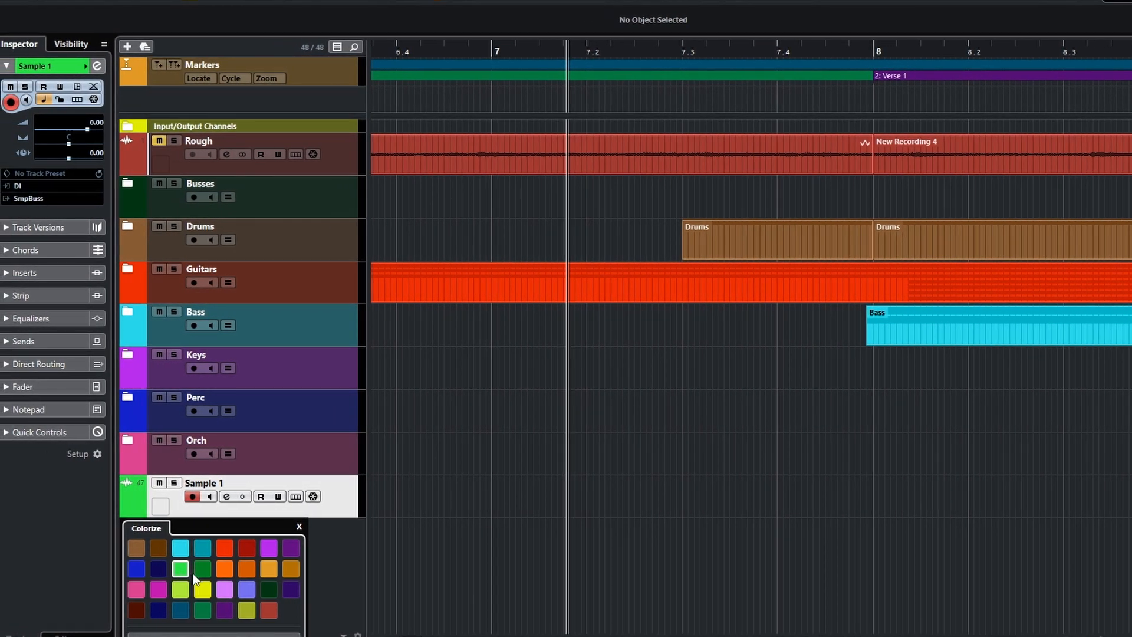
left_click(299, 527)
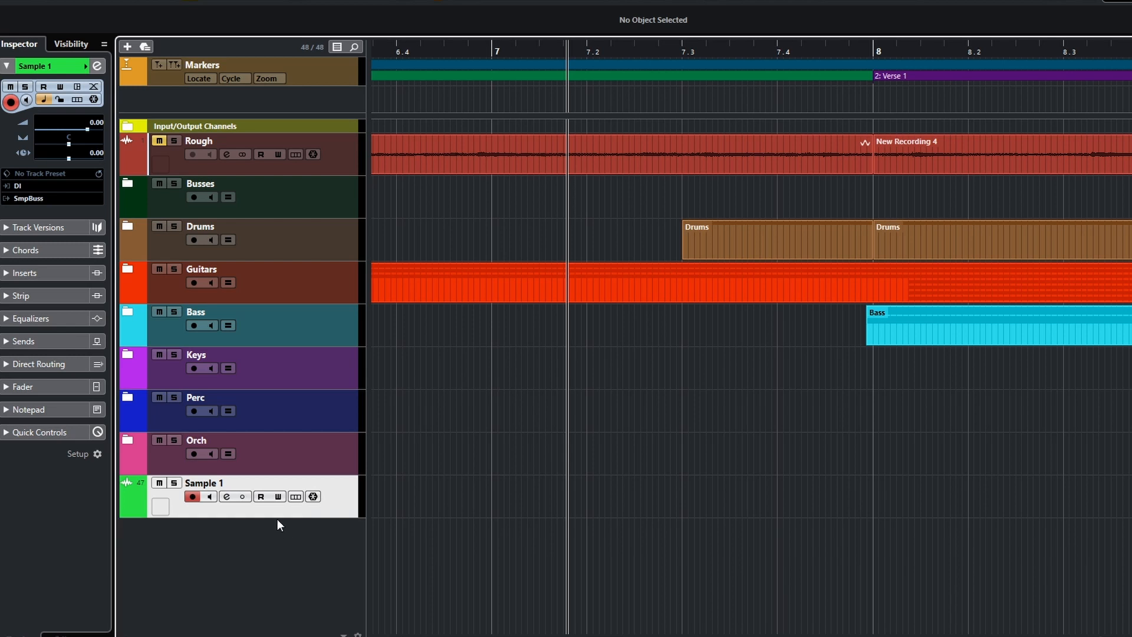
Set the Sample 1 track's input routing to No Bus
left_click(25, 185)
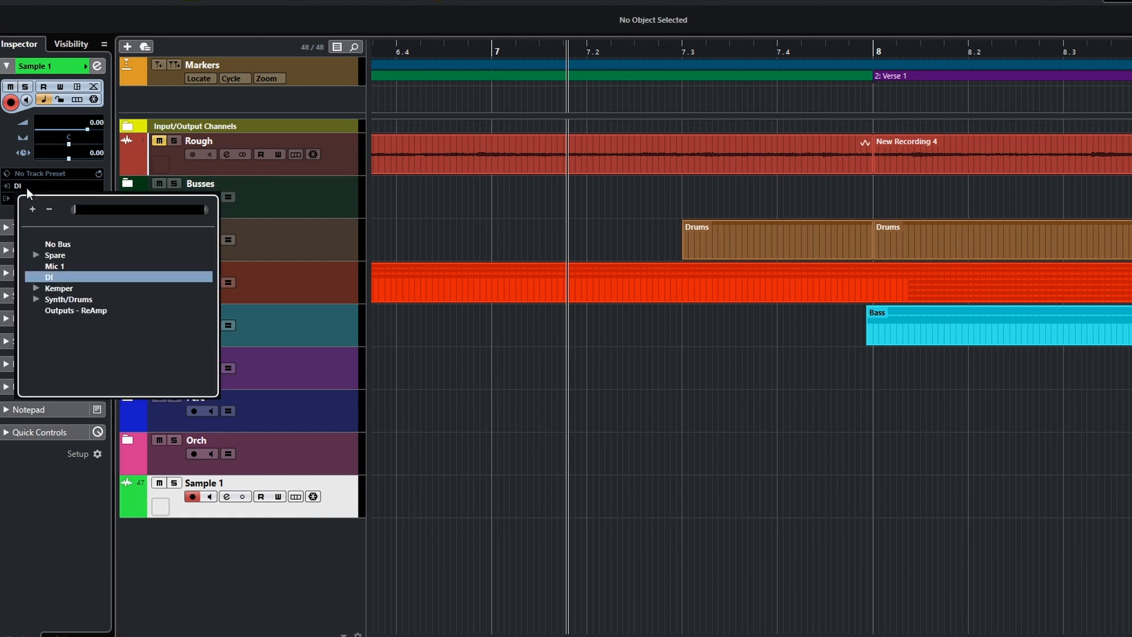
left_click(63, 245)
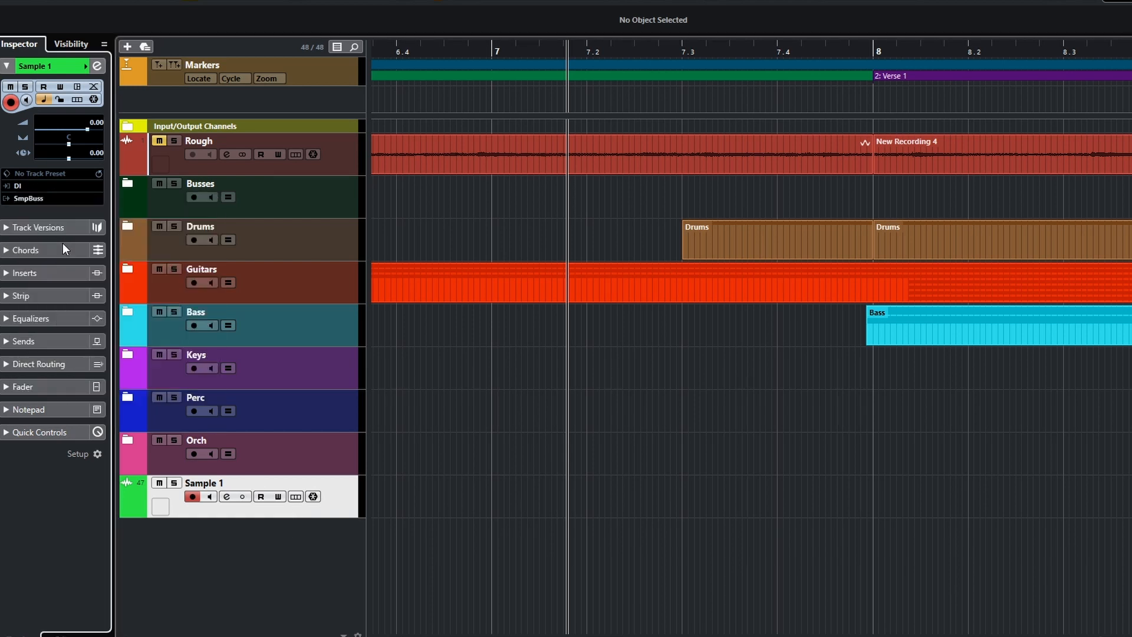
left_click(35, 188)
left_click(34, 188)
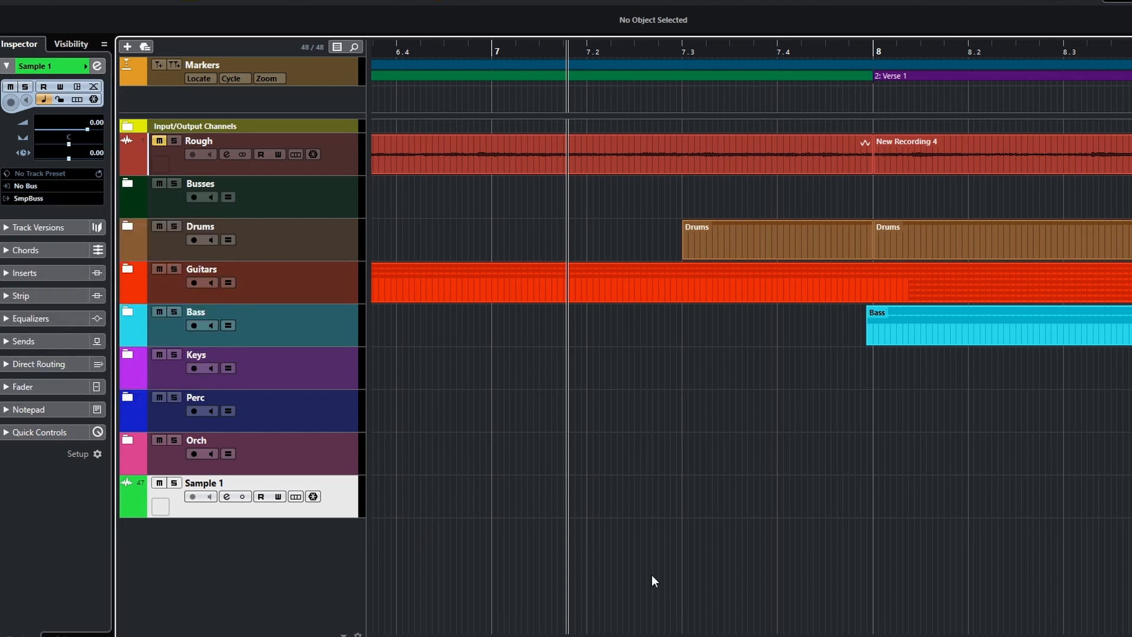
Insert the Cymbal Crash 1 sample from MediaBay on the Sample 1 track at 7.3.1.0 and copy the clip to 8.1.1.0
key("F5")
left_click_drag(295, 239, 785, 506)
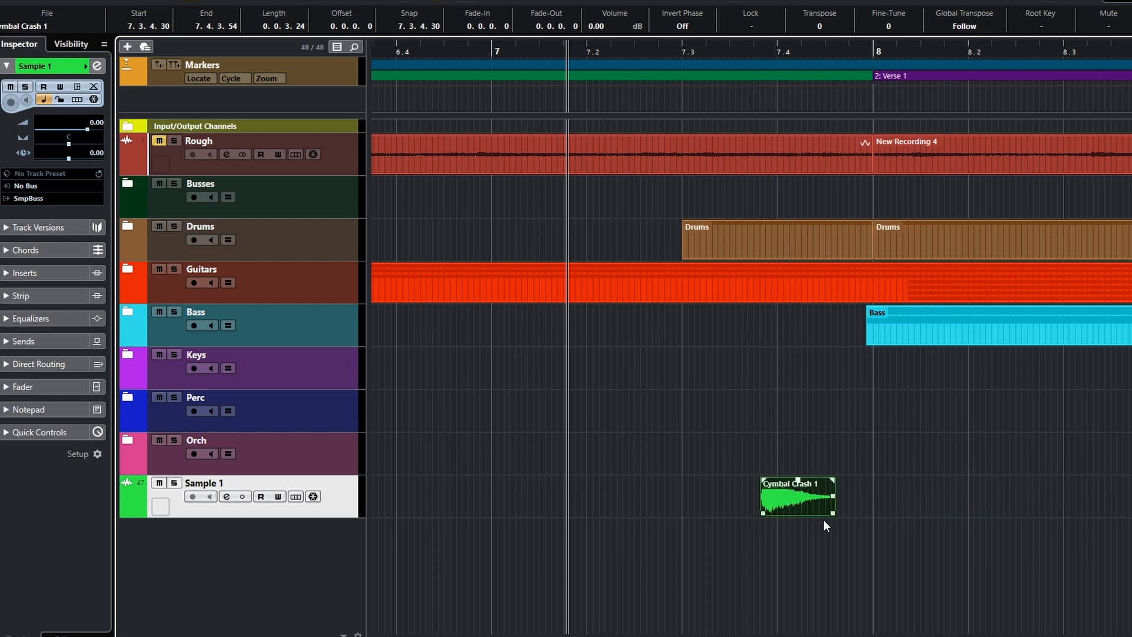
scroll(891, 507, "up", 4)
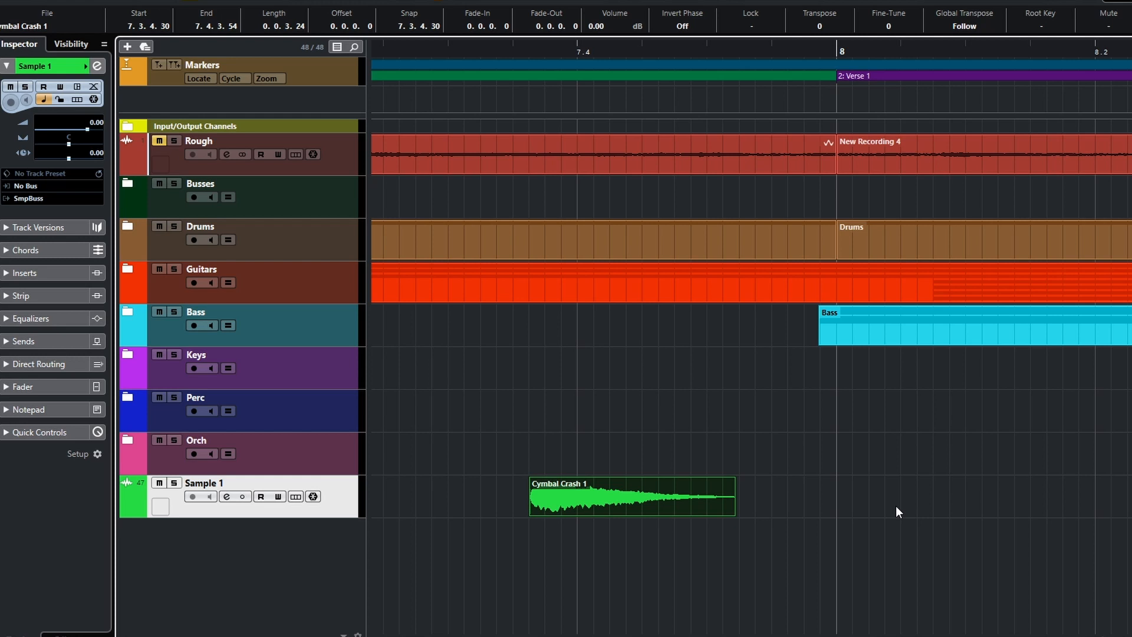
scroll(897, 506, "left", 3)
scroll(901, 505, "up", 1)
scroll(902, 504, "down", 3)
left_click_drag(902, 503, 745, 504)
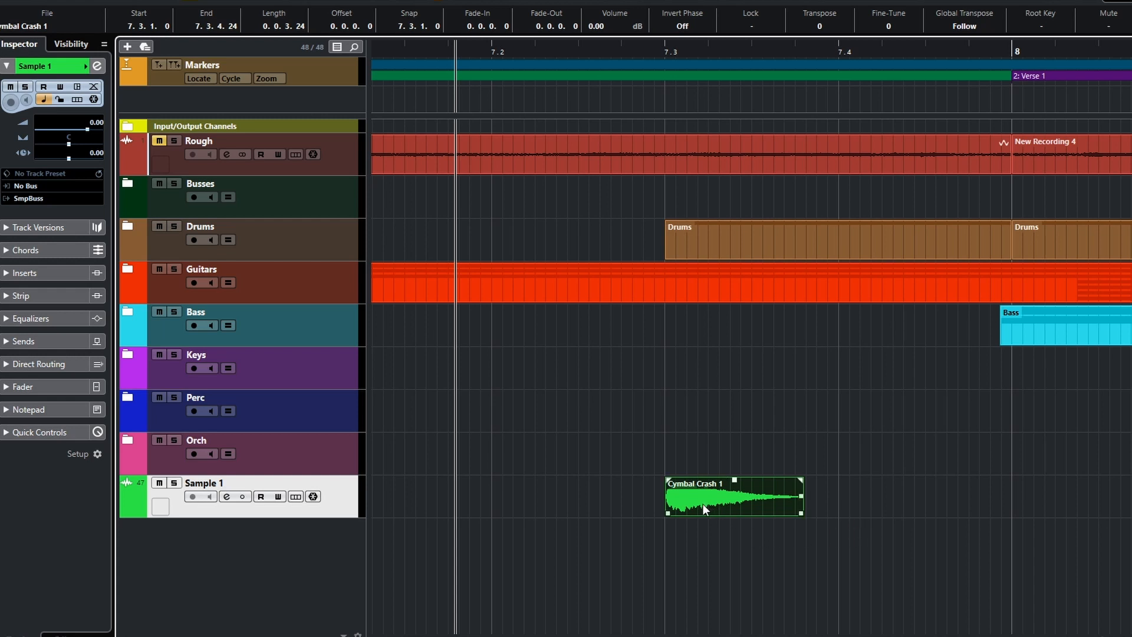
left_click_drag(696, 507, 1045, 515)
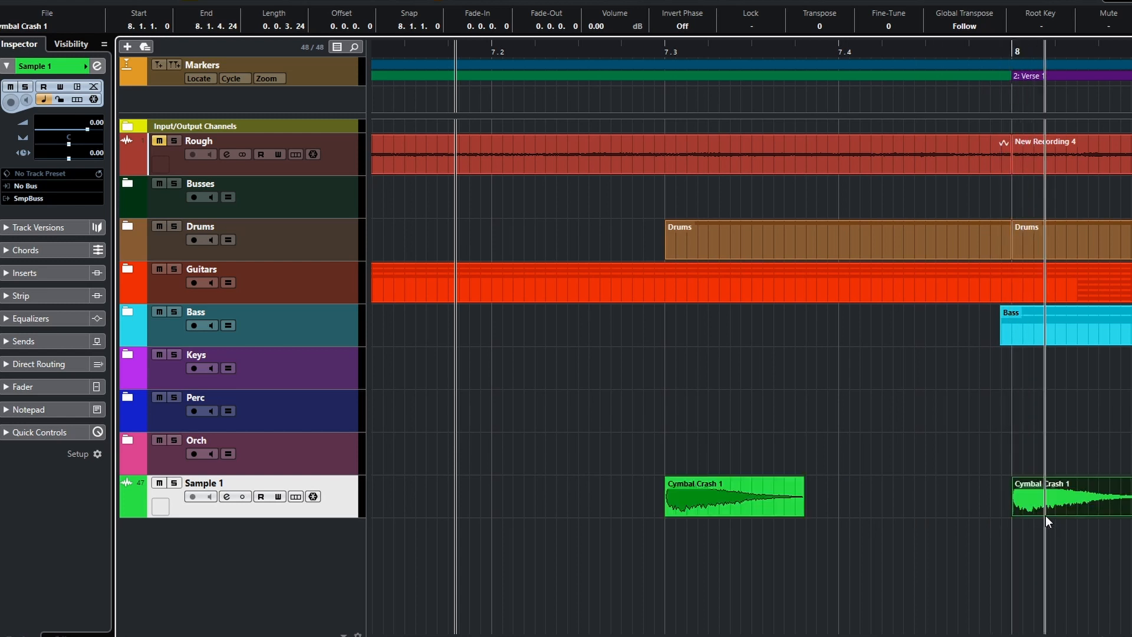
Move the first Cymbal Crash 1 clip to 7.2.1.0 and bounce the range from there to 8.1.1.0 into one clip
left_click(713, 501)
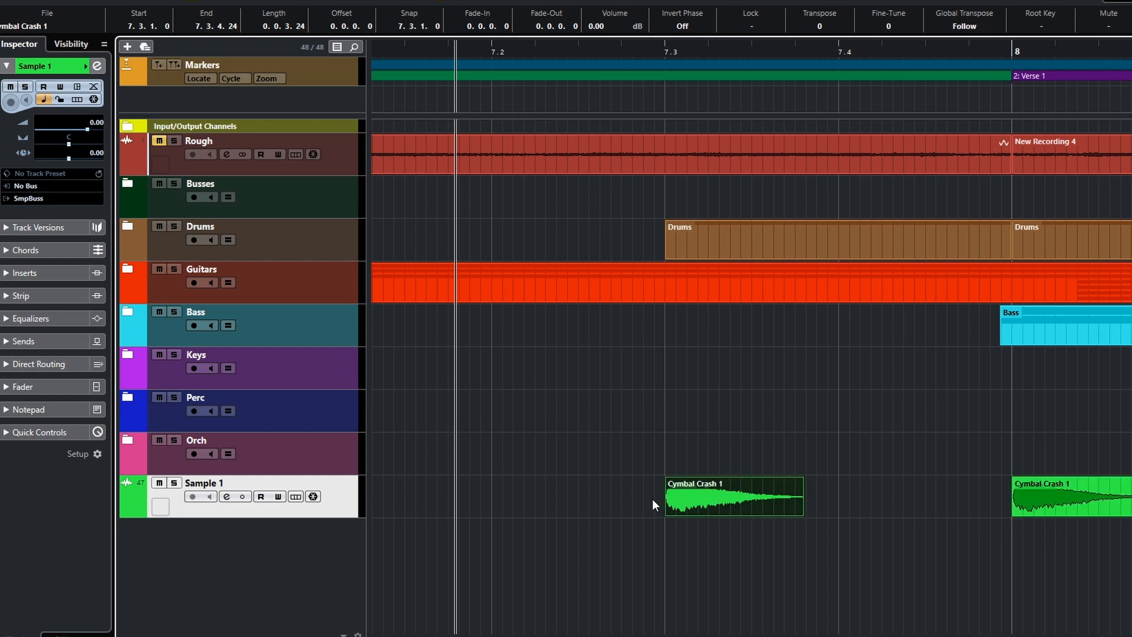
mouse_move(699, 481)
mouse_move(663, 482)
left_click_drag(702, 498, 1012, 498)
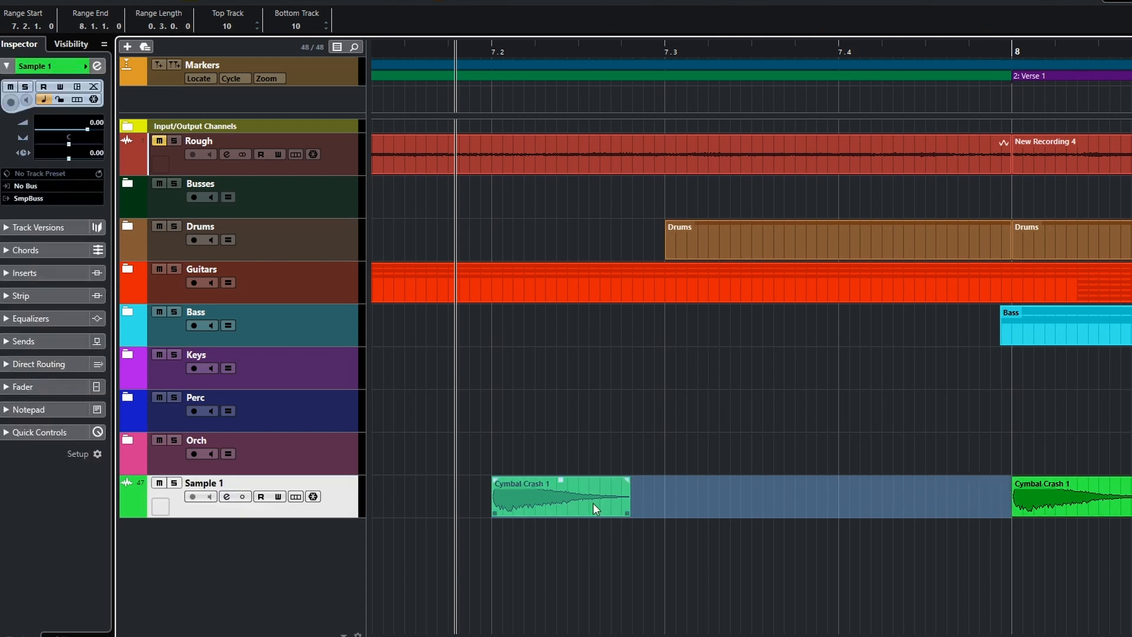
right_click(574, 502)
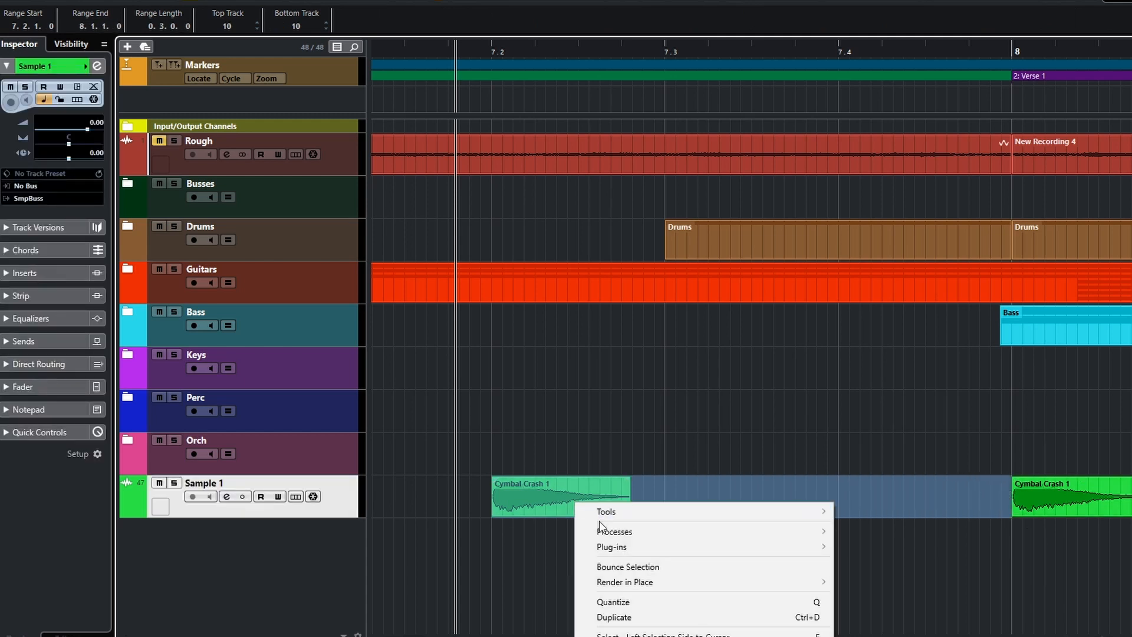
left_click(607, 567)
left_click(843, 447)
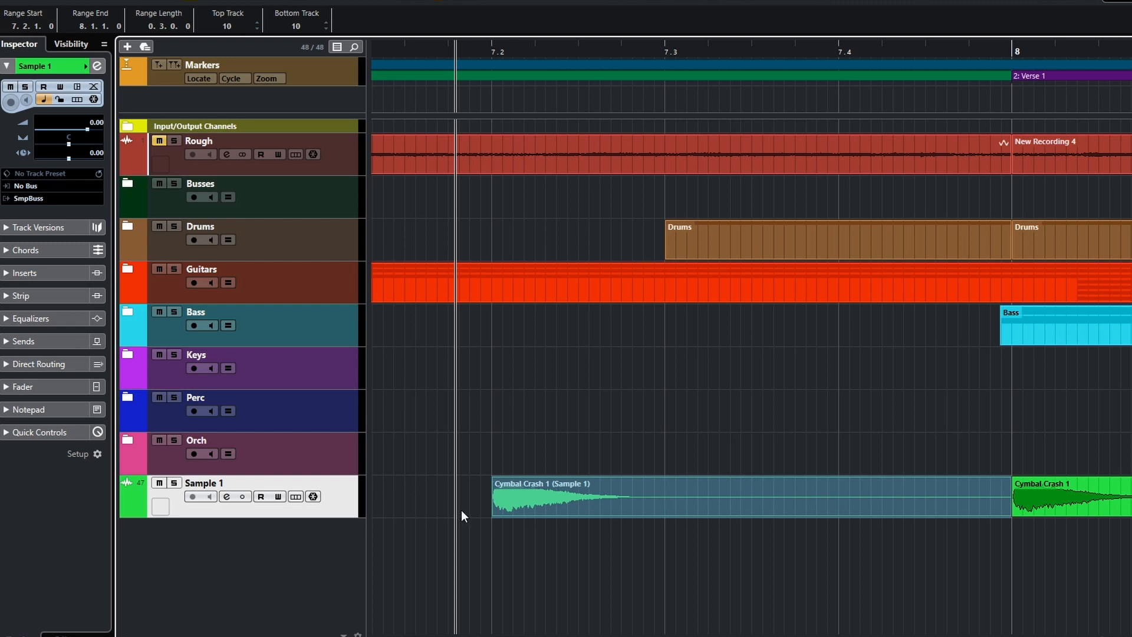
Add the RoomWorks reverb as the first insert on the Sample 1 channel and set its reverb time to 5.37 s
left_click(227, 496)
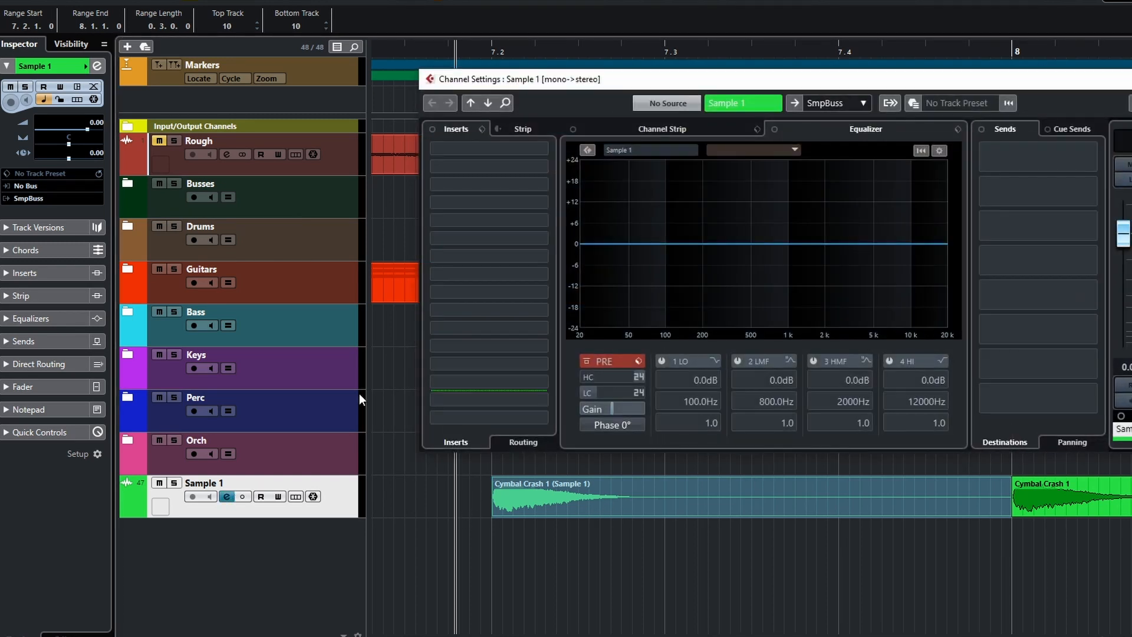
left_click(544, 147)
left_click(451, 286)
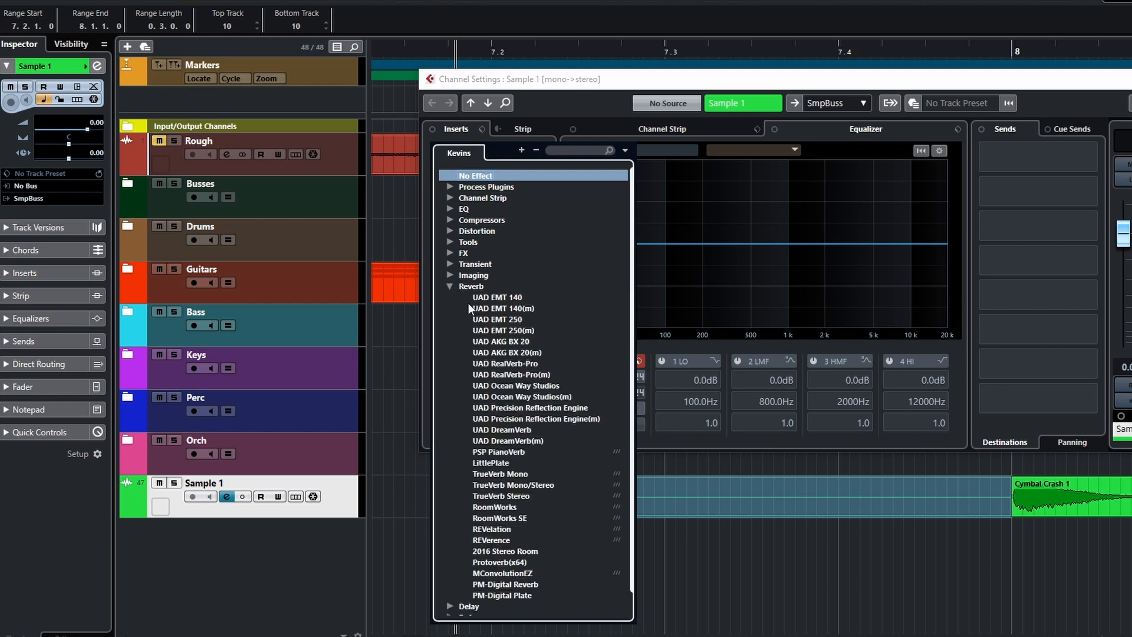
left_click(498, 507)
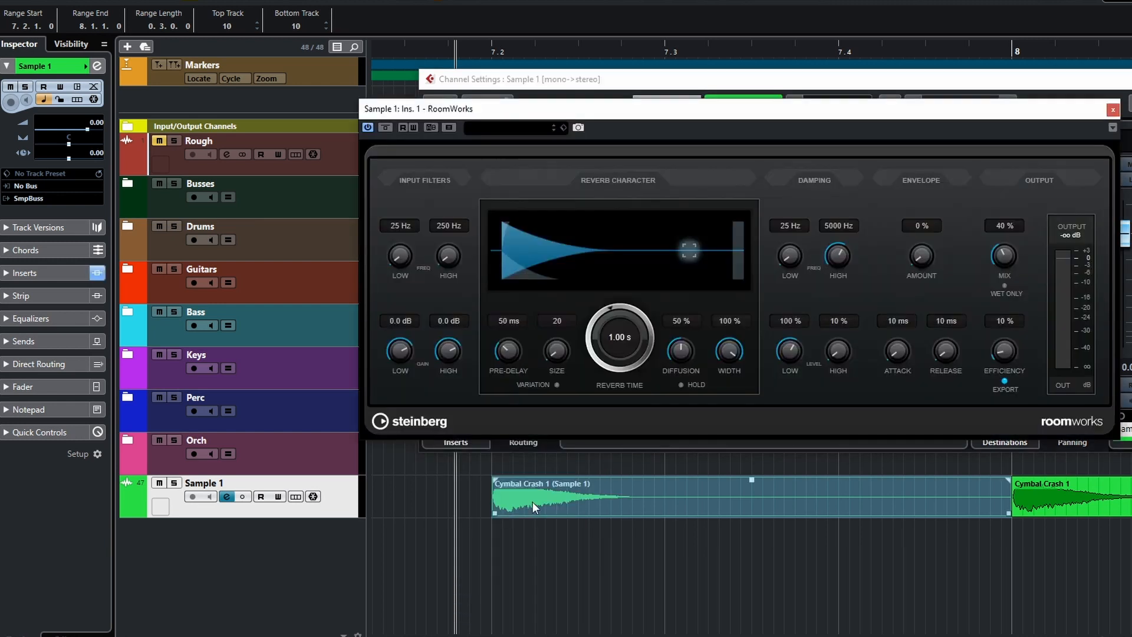
left_click_drag(609, 345, 630, 337)
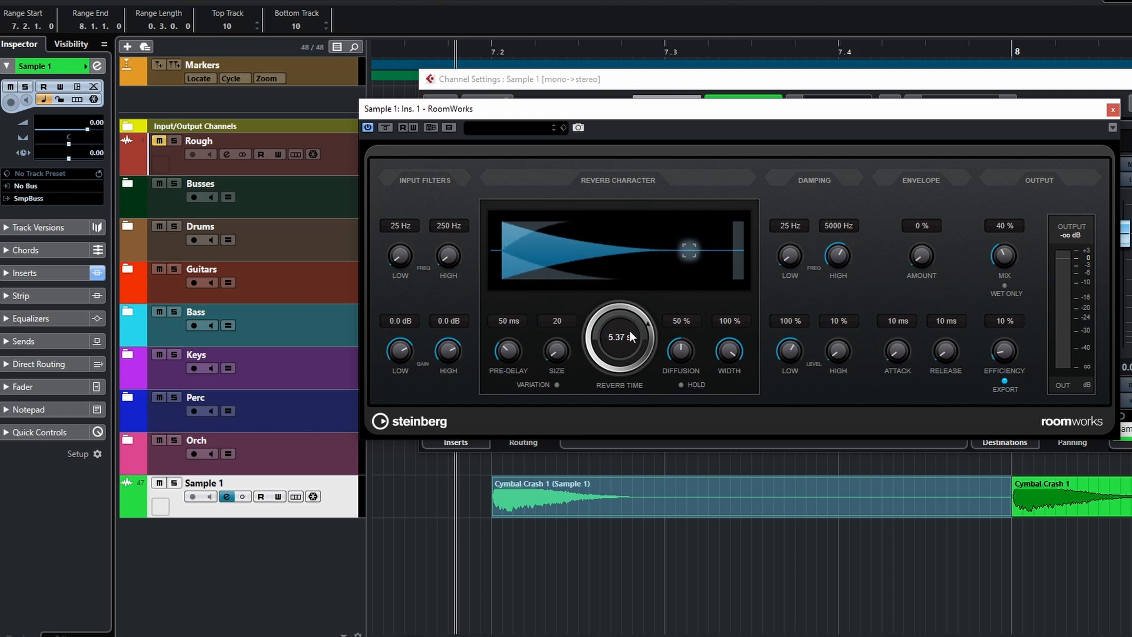
left_click(1112, 109)
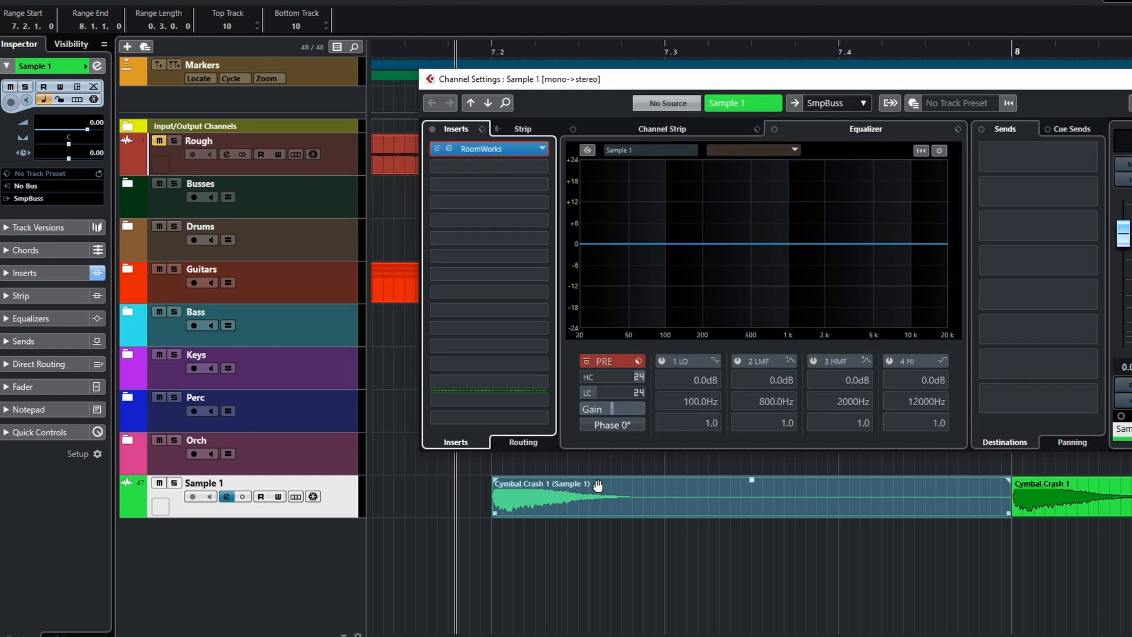
key("e")
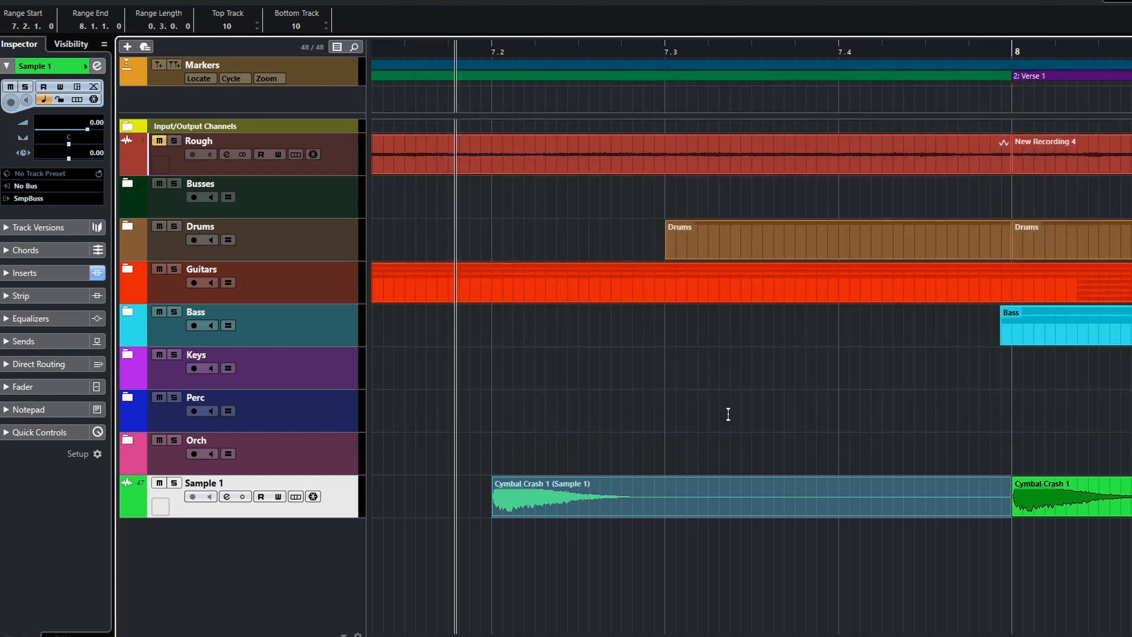
Render the bounced crash clip in place as separate events with Channel Settings processing, tail mode off and source events muted
right_click(577, 499)
mouse_move(648, 580)
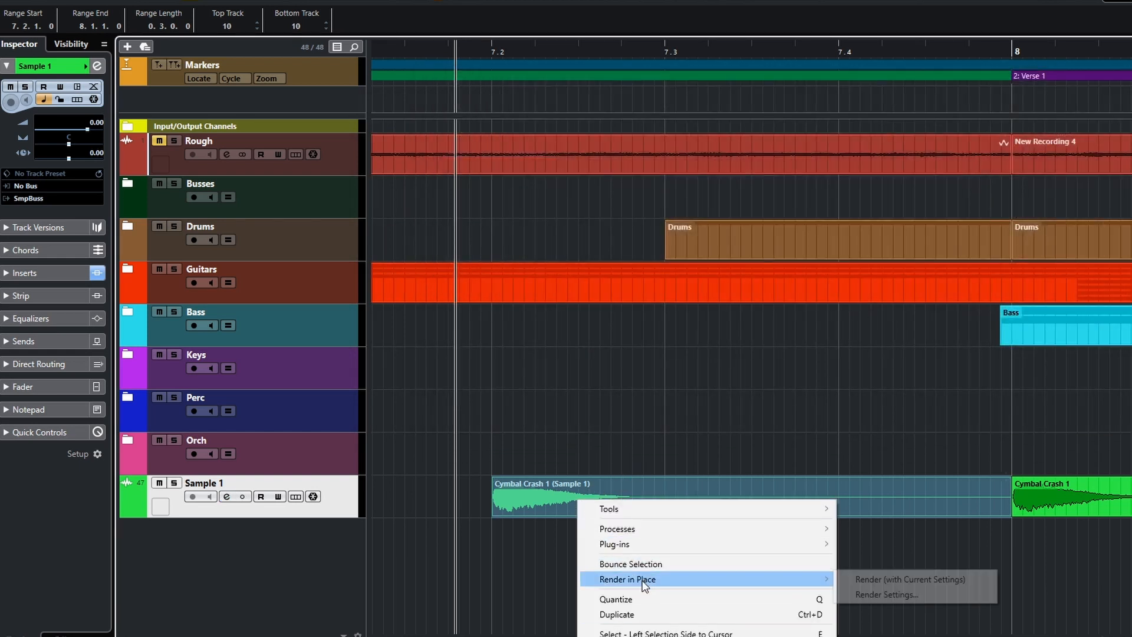
left_click(873, 593)
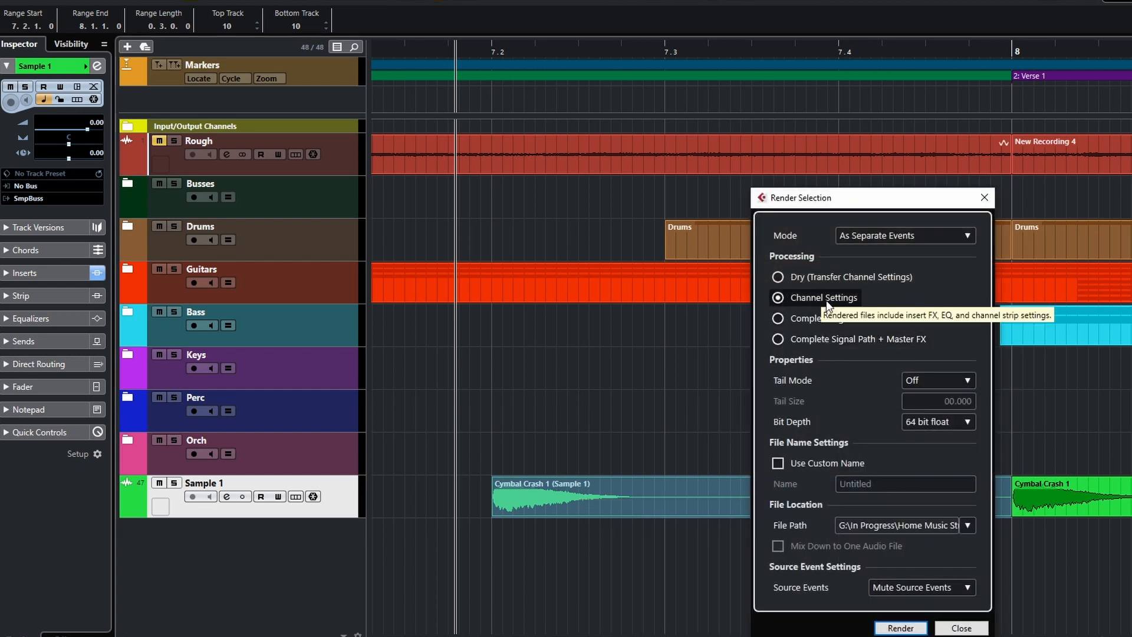
left_click(902, 628)
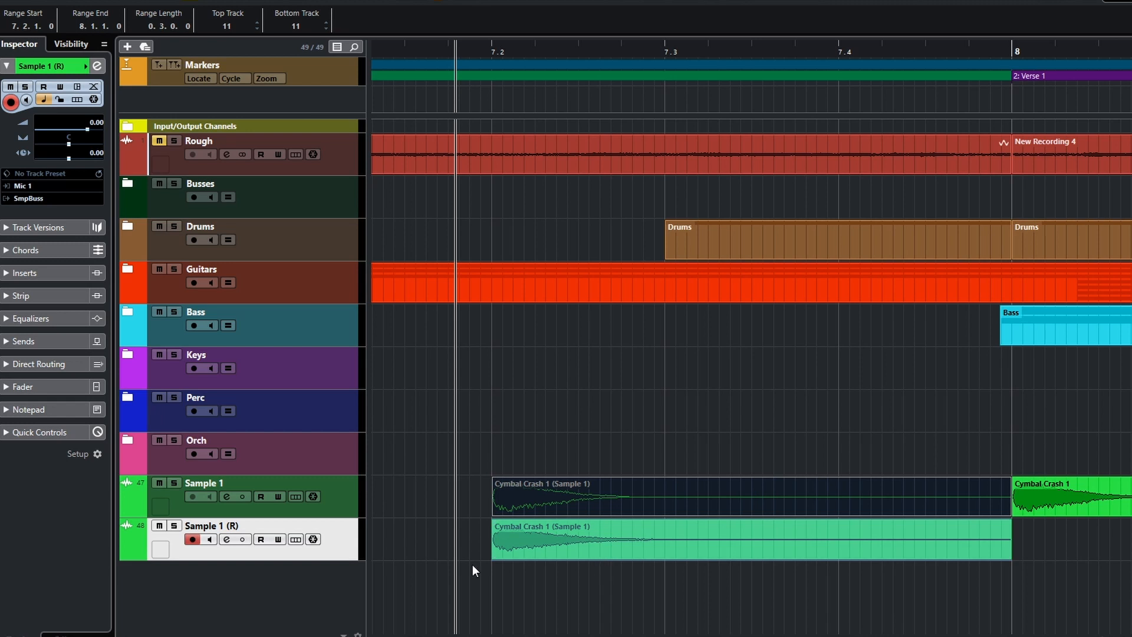
Solo the rendered Sample 1 (R) track and audition the reverb tail of the rendered crash
left_click(175, 524)
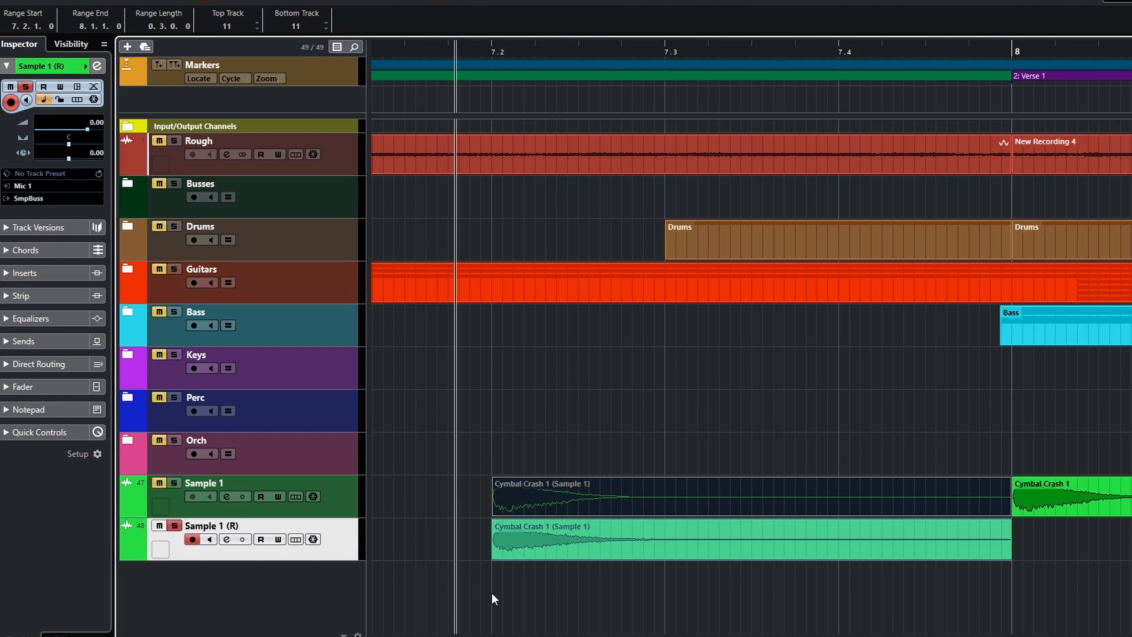
key("space")
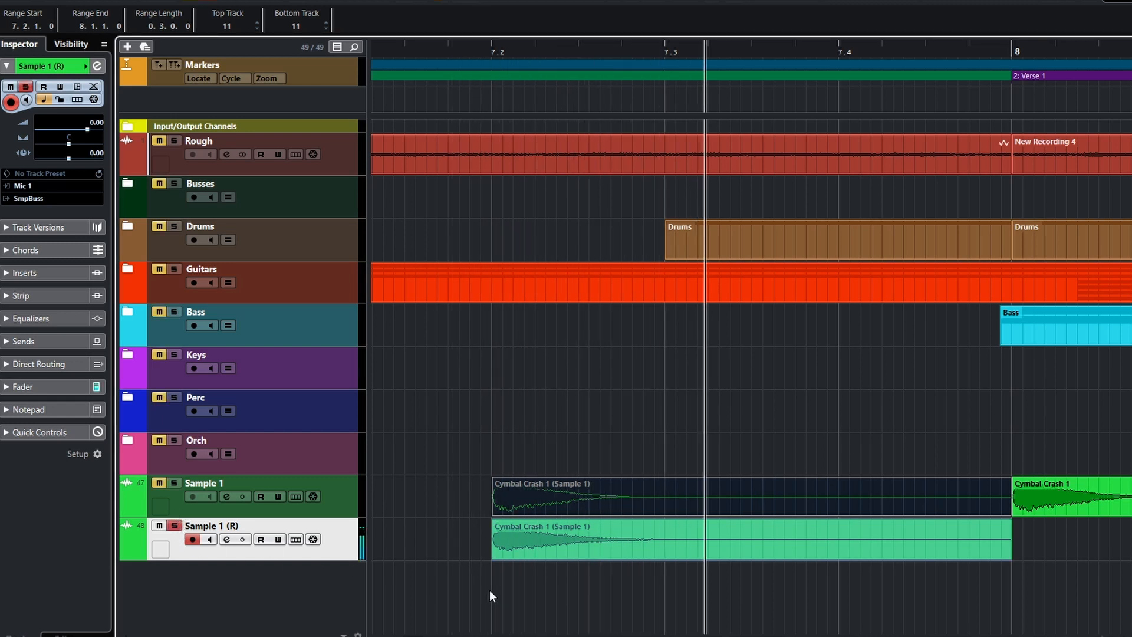
key("space")
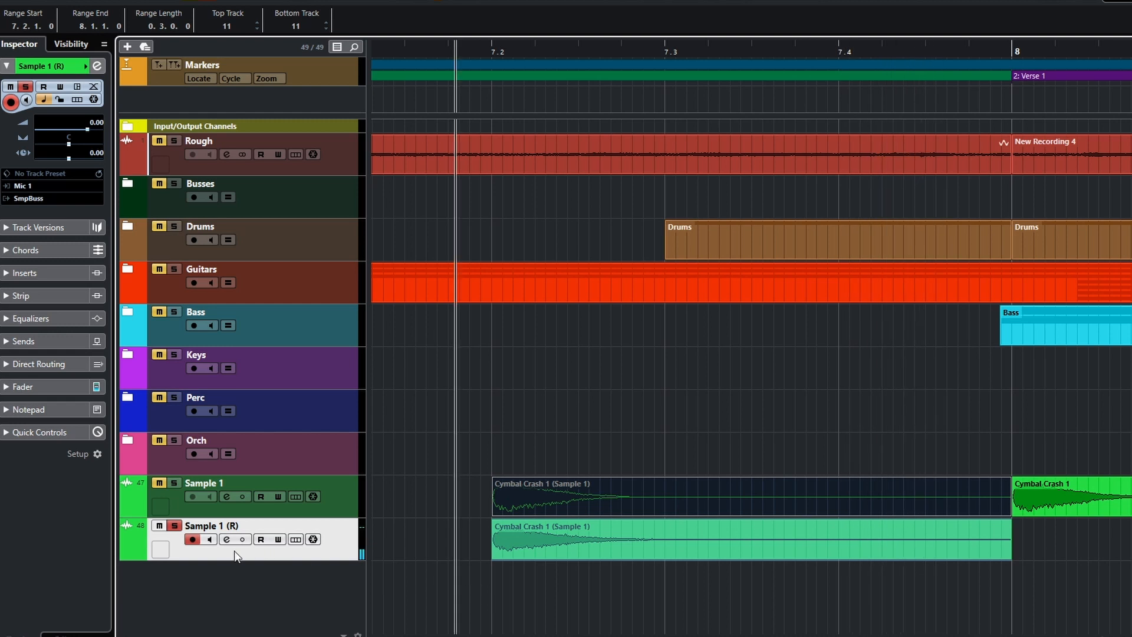
key("space")
key("space")
key("F5")
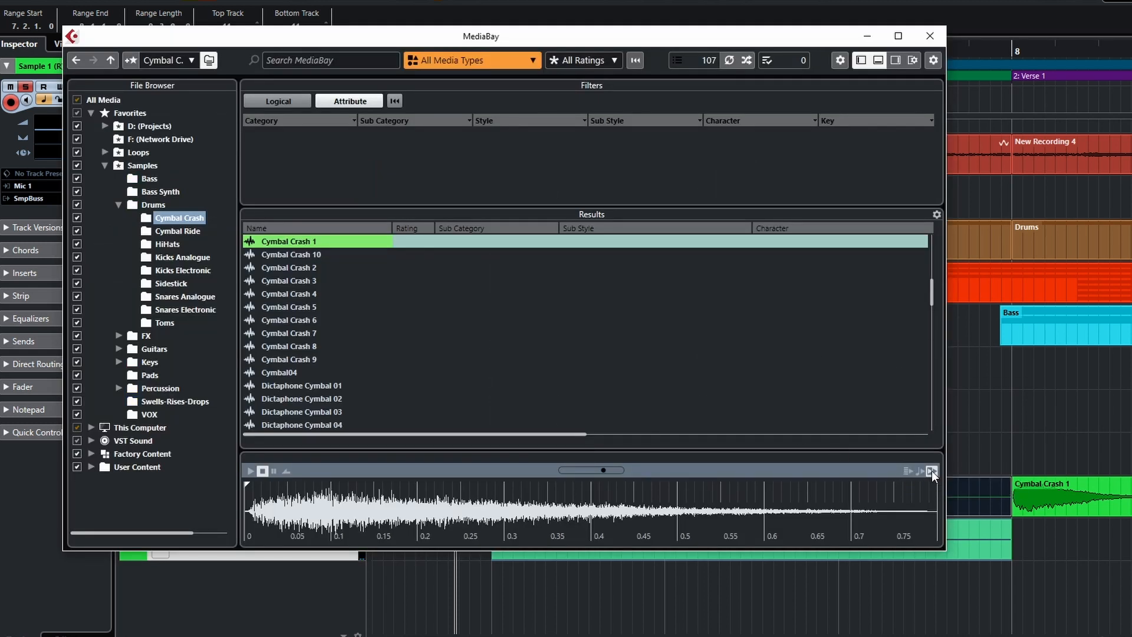
left_click(930, 39)
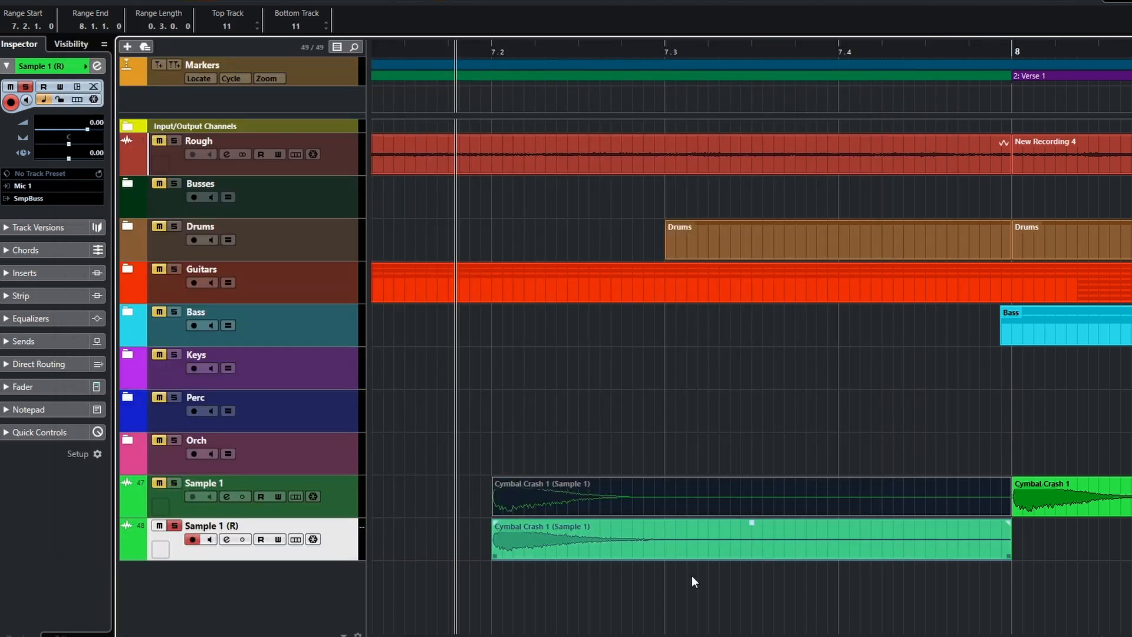
key("space")
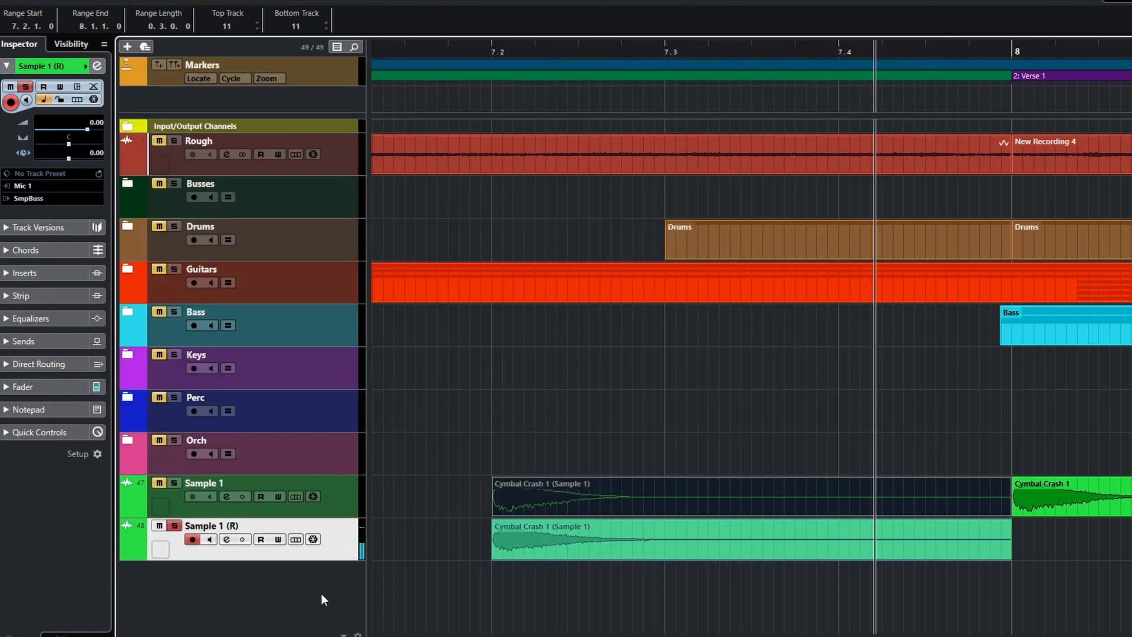
key("space")
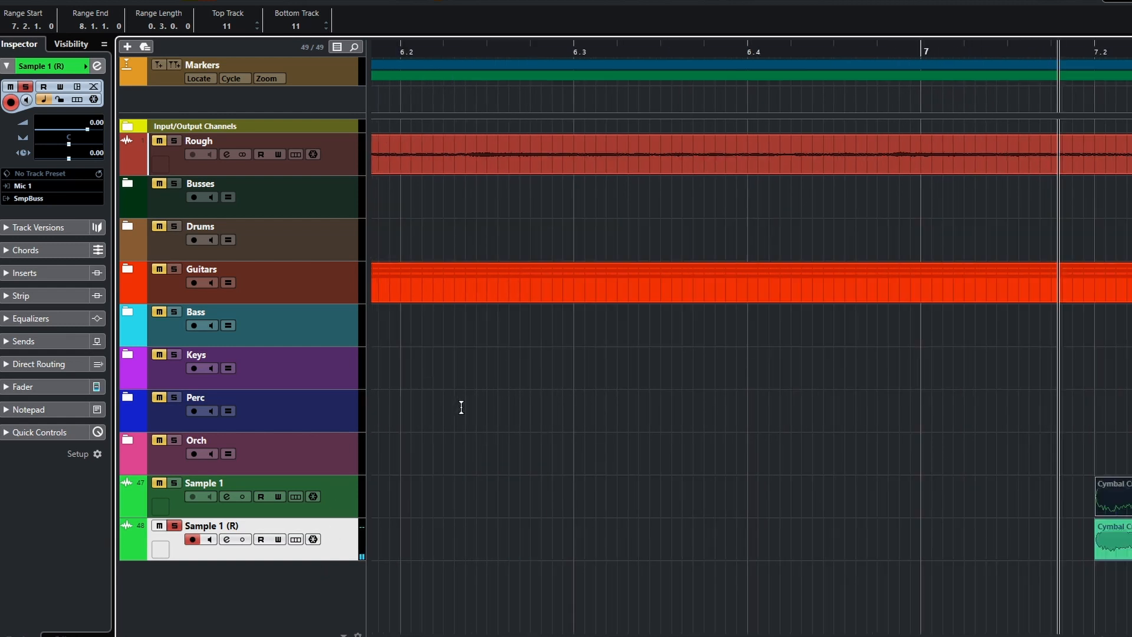
Undo the render in place of the crash clip and select the bounced clip on the Sample 1 track
scroll(806, 545, "right", 5)
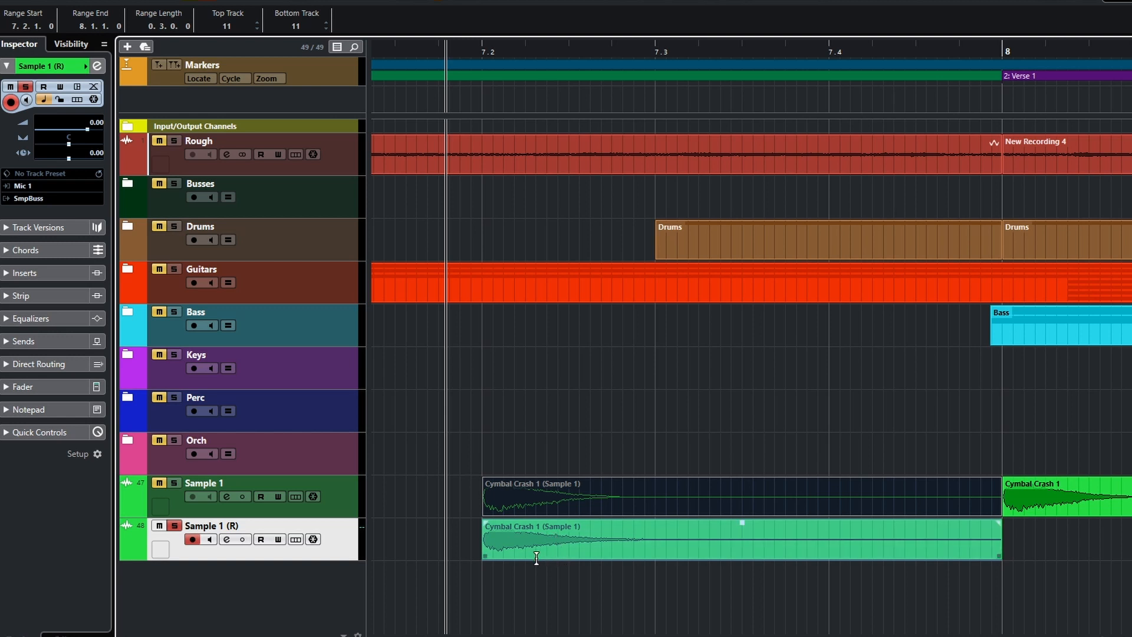
key("ctrl+z")
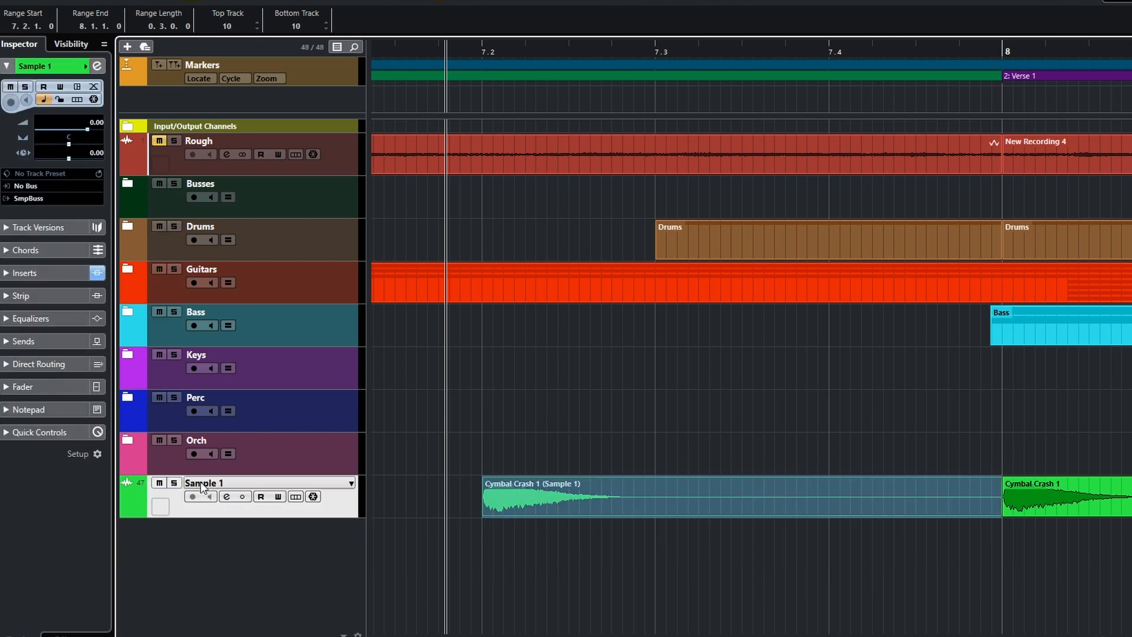
left_click(752, 564)
left_click(611, 508)
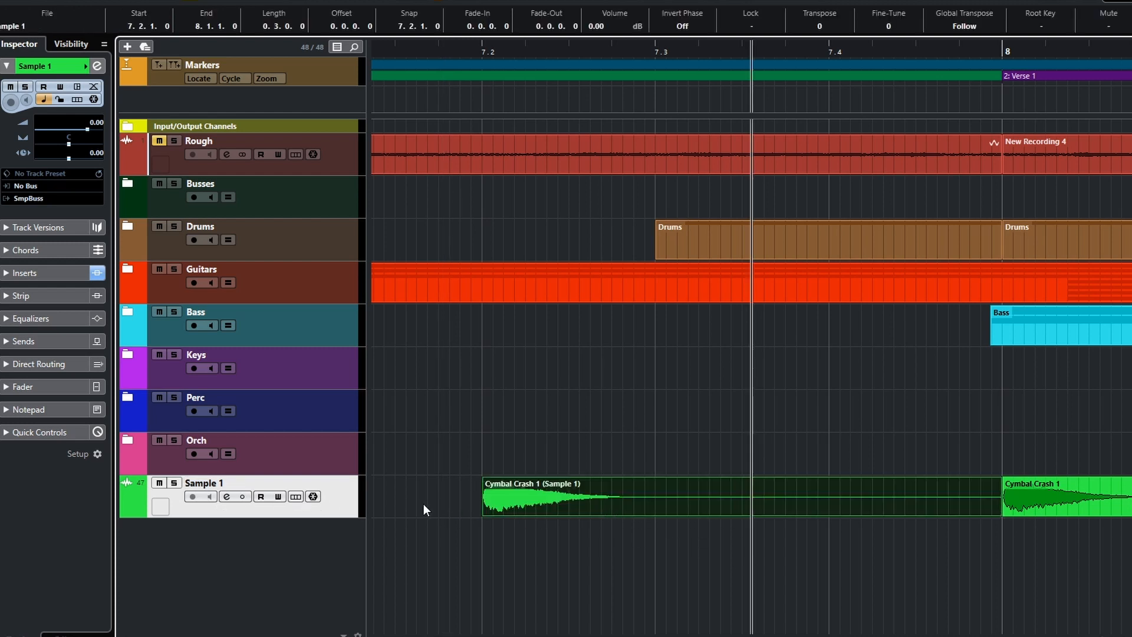
Solo the Sample 1 track and audition its RoomWorks reverb from just before the bounced crash clip
left_click(466, 525)
left_click(227, 496)
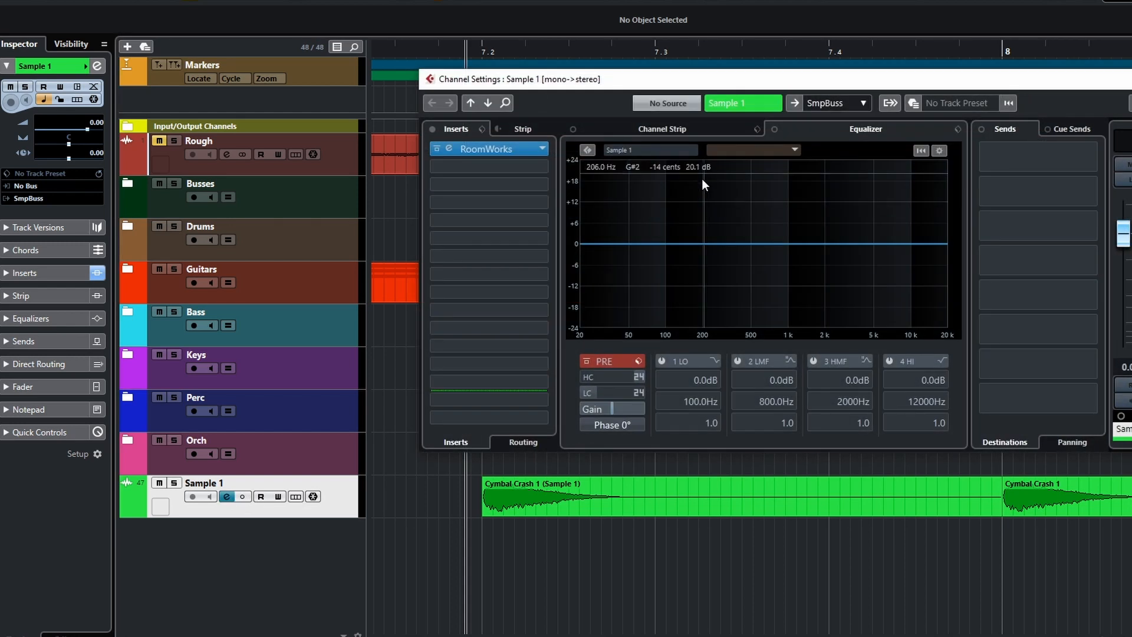
left_click(497, 151)
key("space")
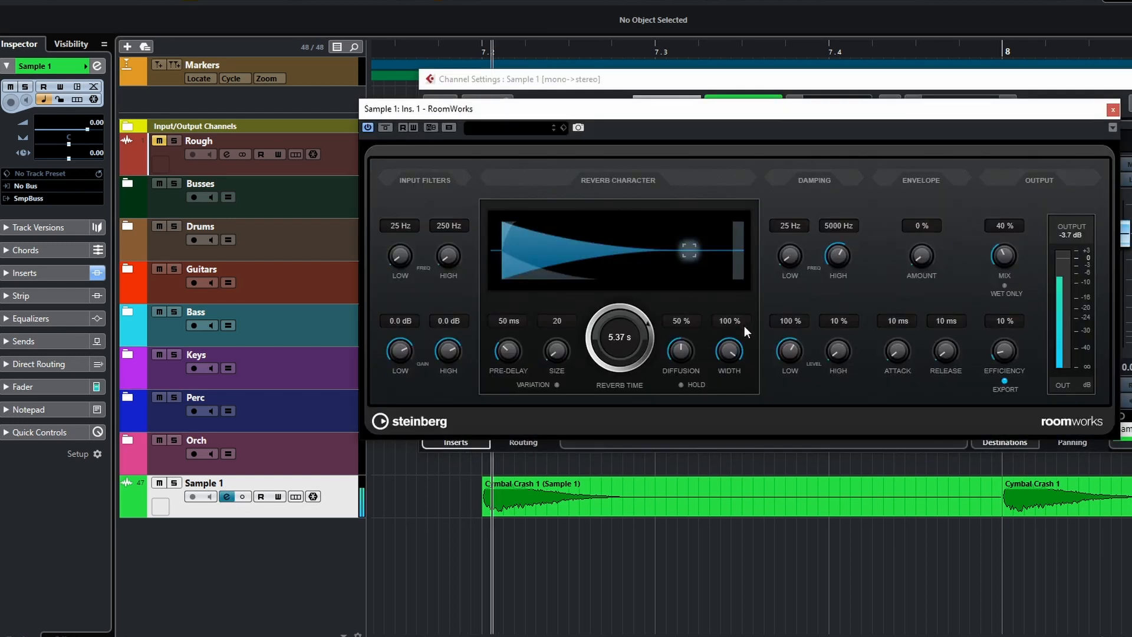
key("space")
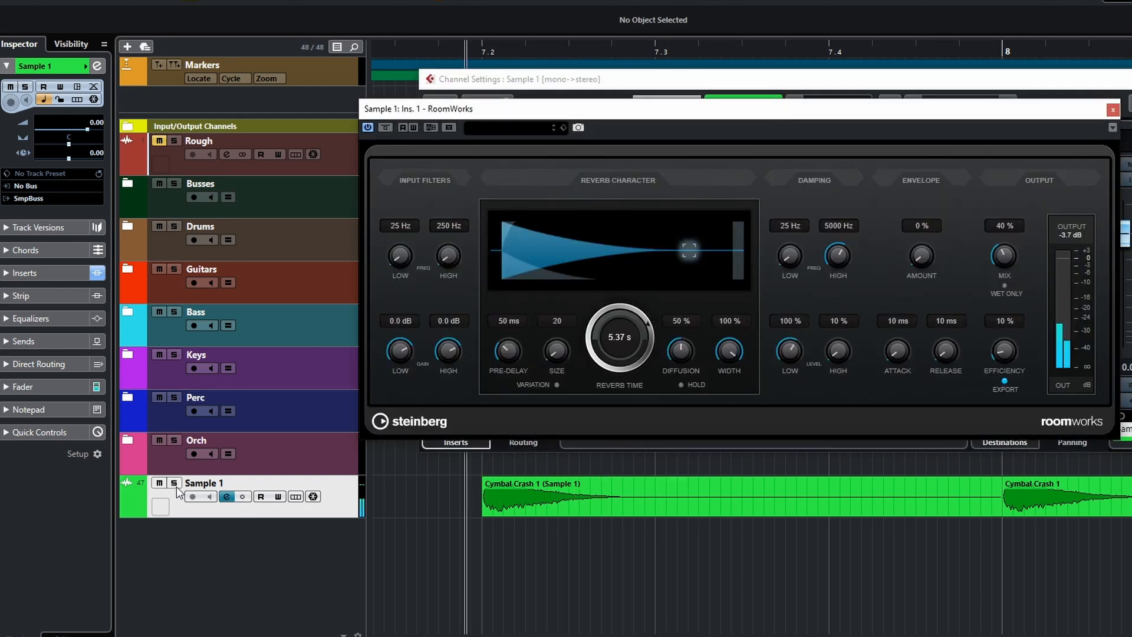
left_click(174, 483)
key("space")
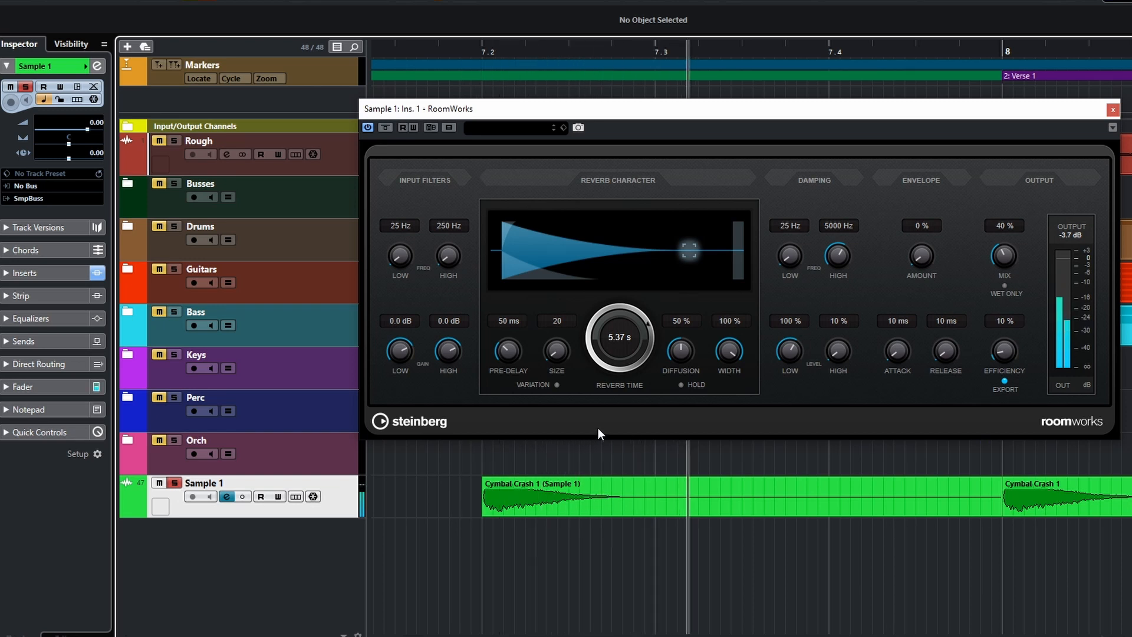
key("space")
Set the RoomWorks reverb time to 12.27 s and the mix to 54 %, and select the bounced crash clip
left_click_drag(611, 348, 616, 330)
key("space")
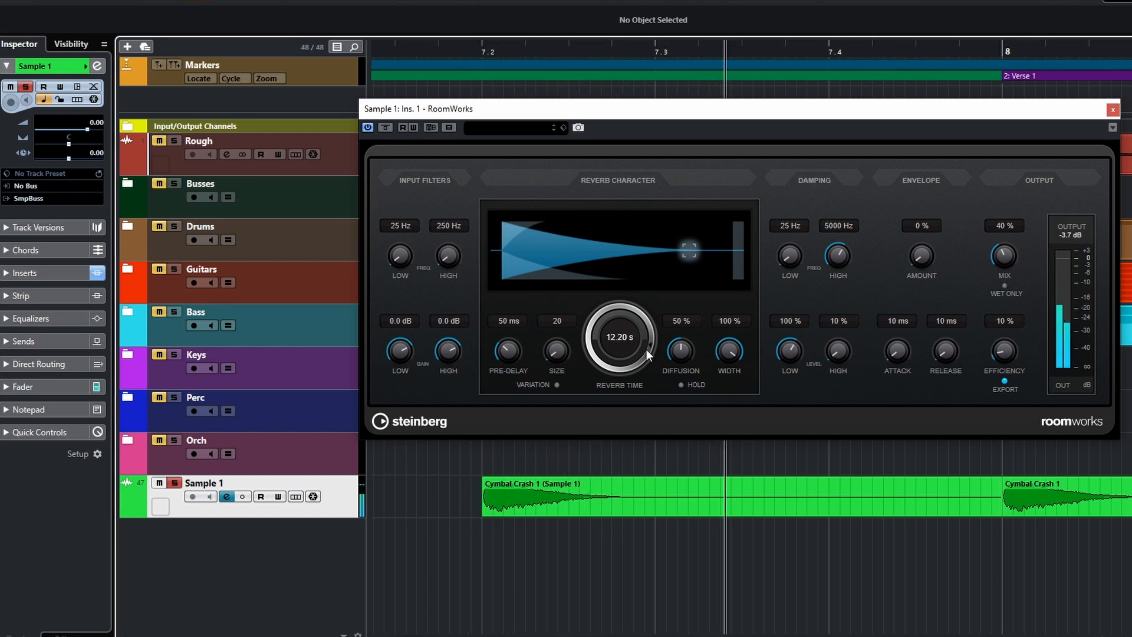
key("space")
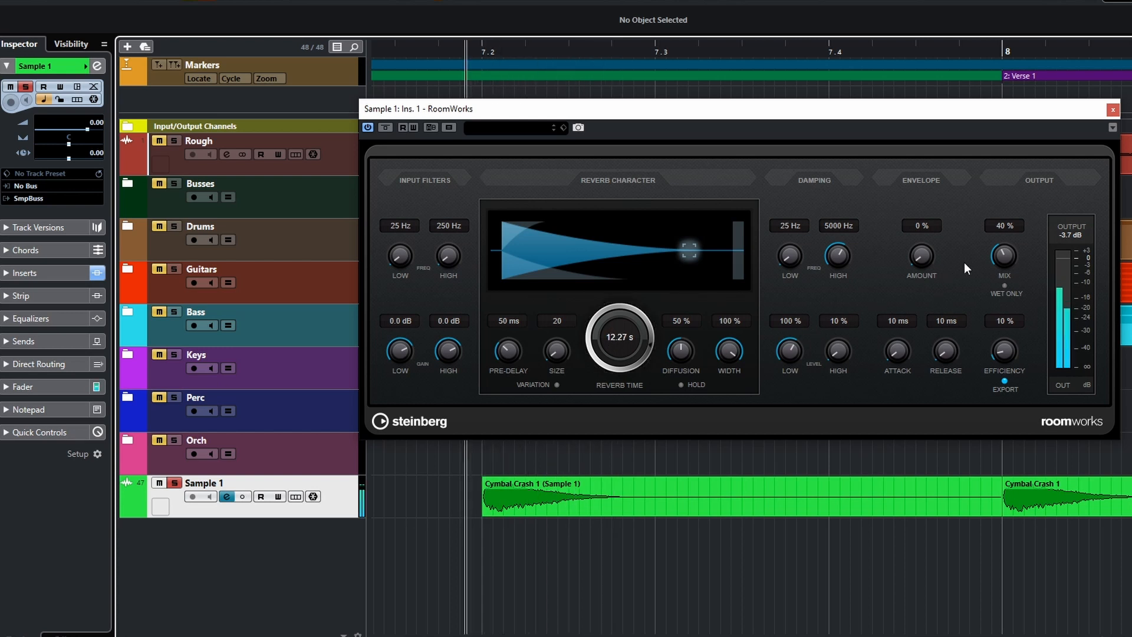
left_click_drag(1004, 266, 1009, 252)
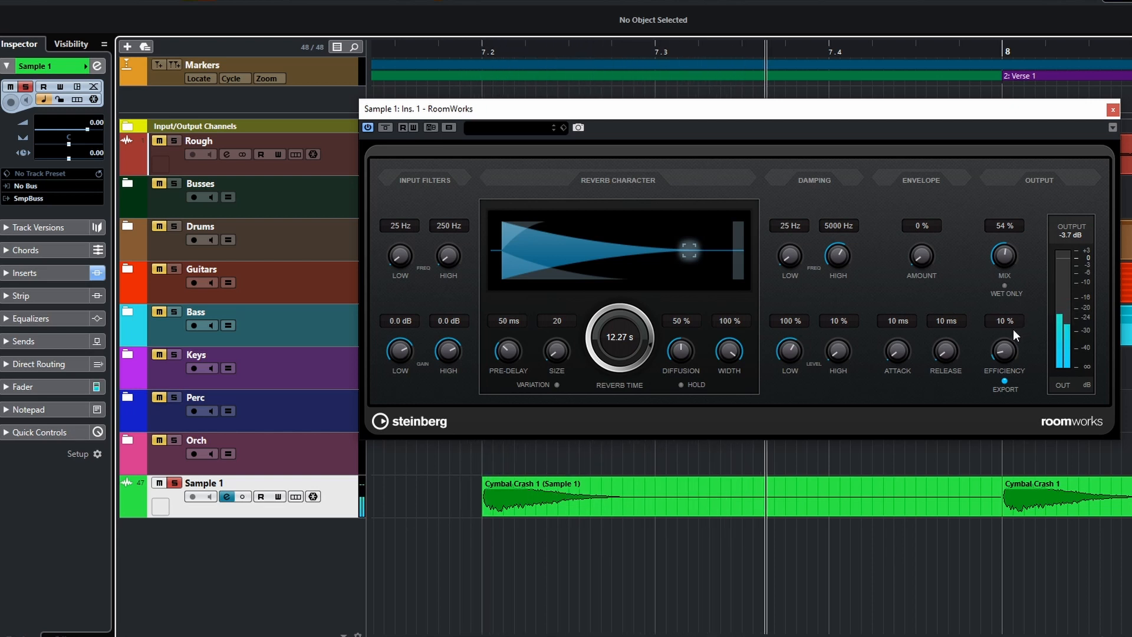
left_click(1112, 110)
left_click(518, 499)
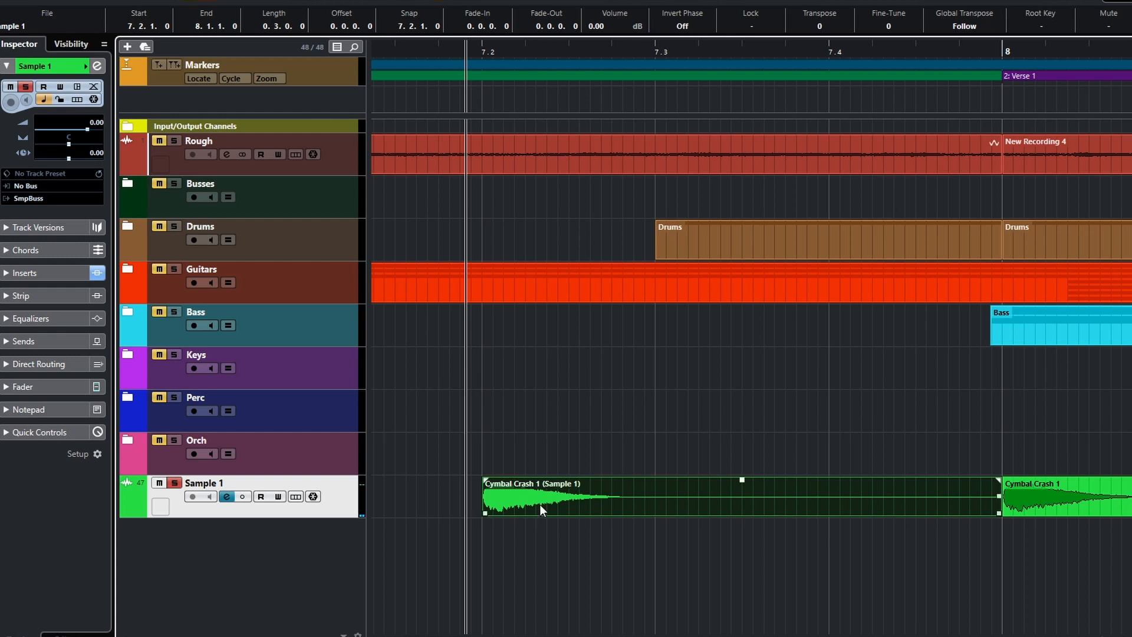
Render the bounced crash clip on the Sample 1 track in place with the current settings
right_click(541, 507)
mouse_move(587, 539)
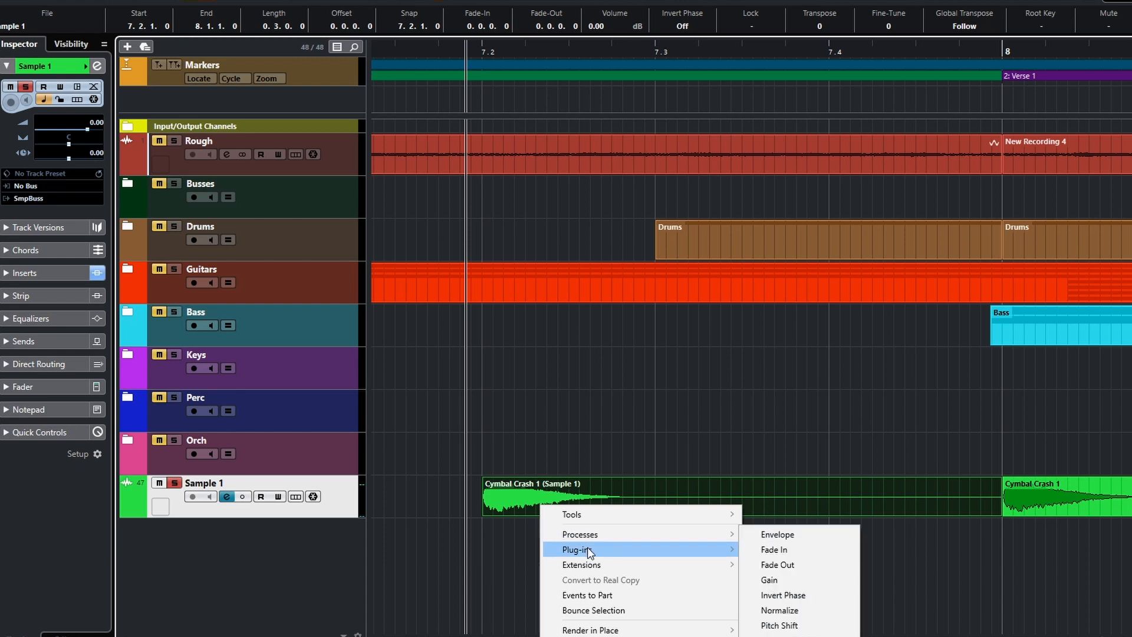
mouse_move(590, 629)
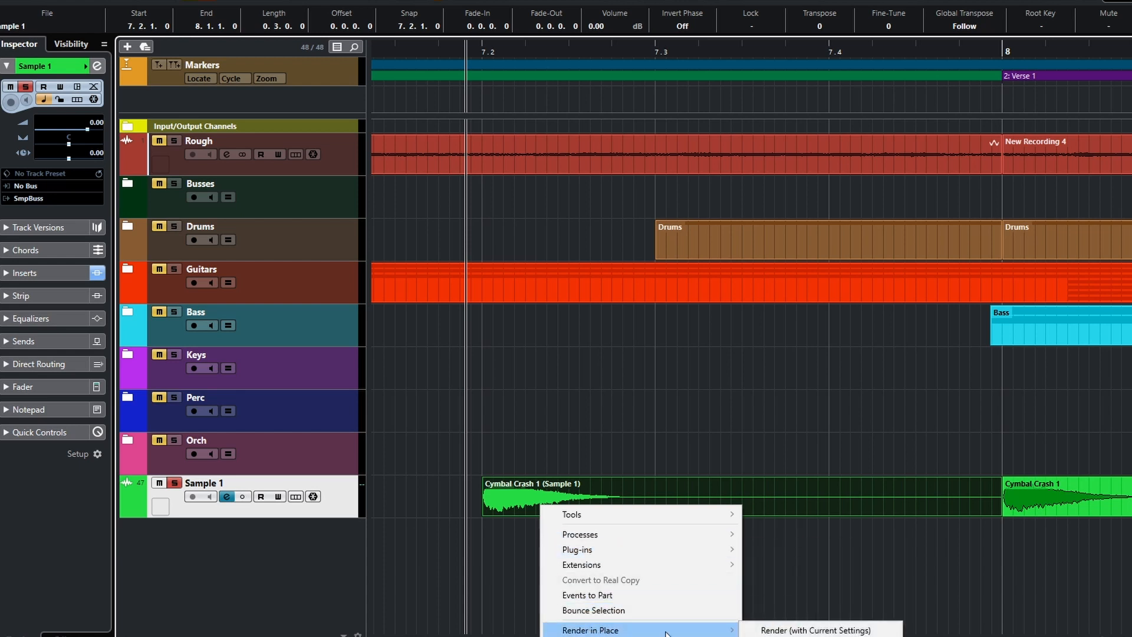
left_click(775, 626)
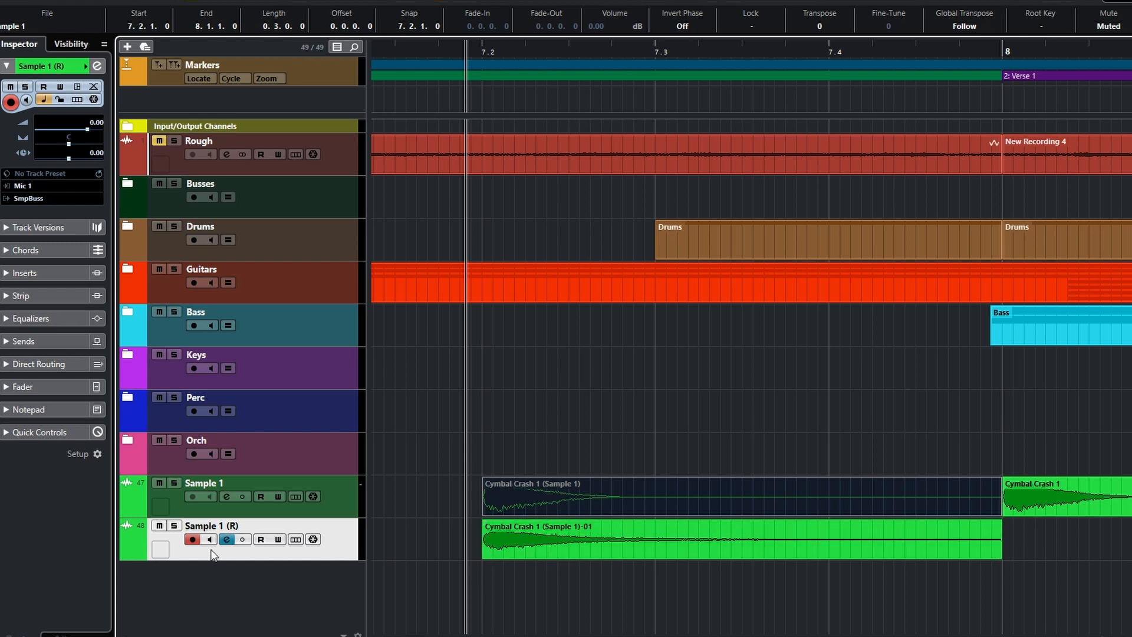
Solo the rendered Sample 1 (R) track and audition the longer reverb tail
left_click(179, 527)
key("space")
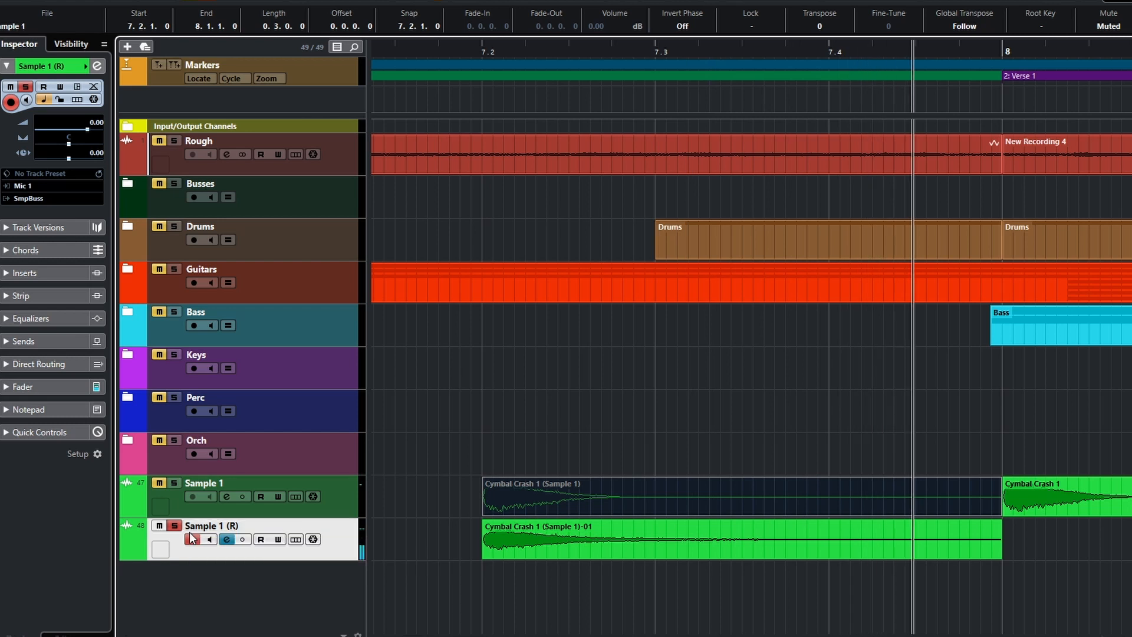
key("space")
Reverse the rendered Cymbal Crash 1 (Sample 1)-01 clip on the Sample 1 (R) track
left_click(542, 554)
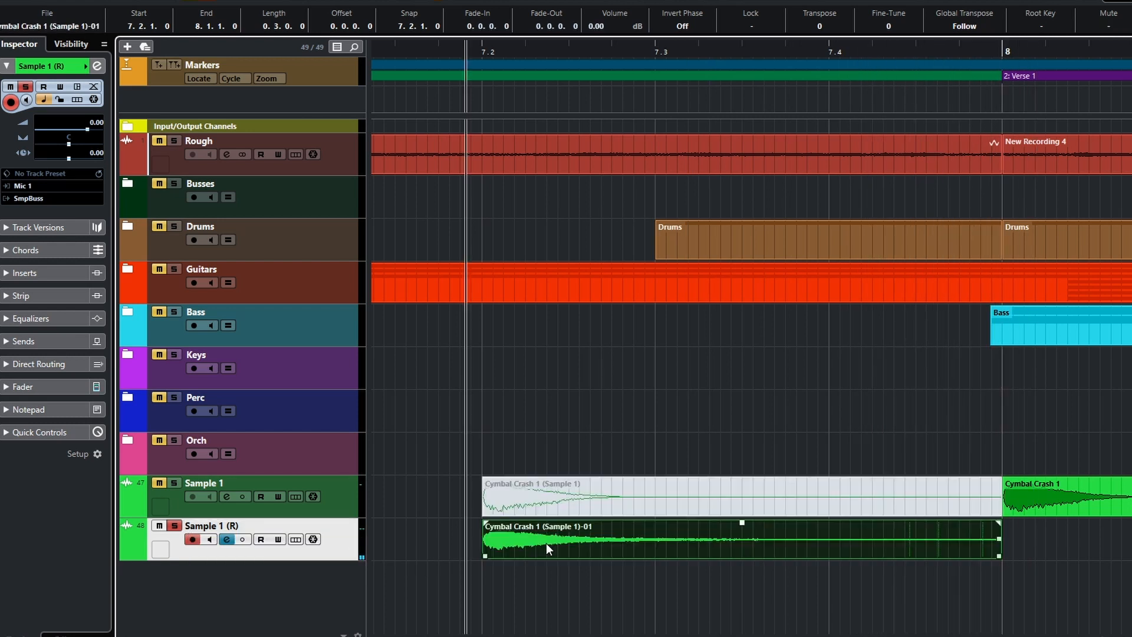
right_click(595, 534)
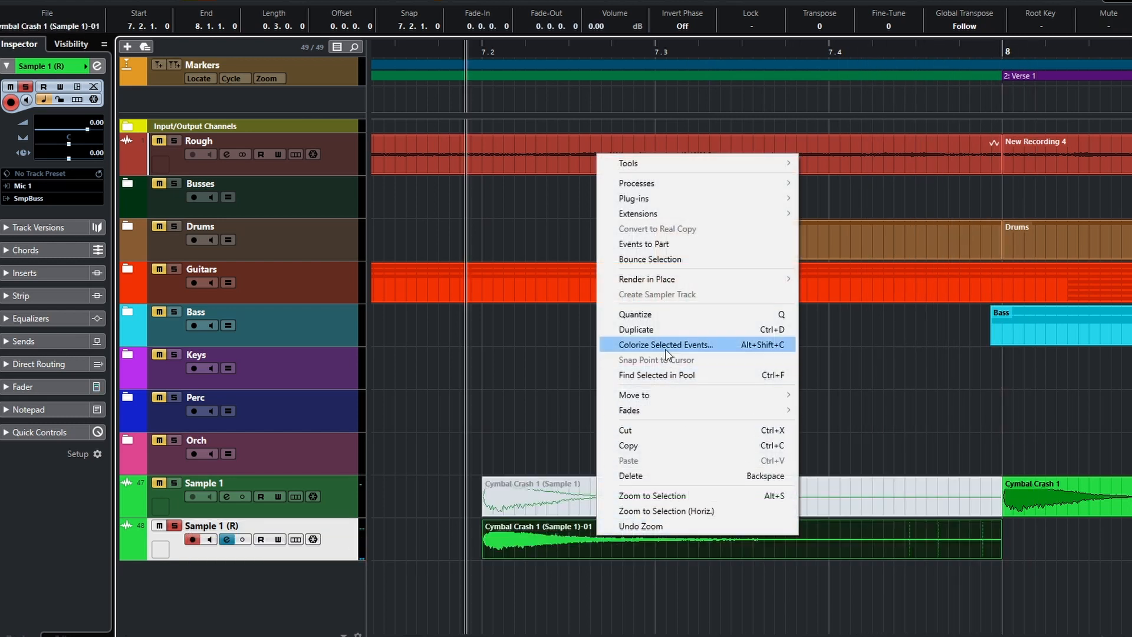
mouse_move(661, 187)
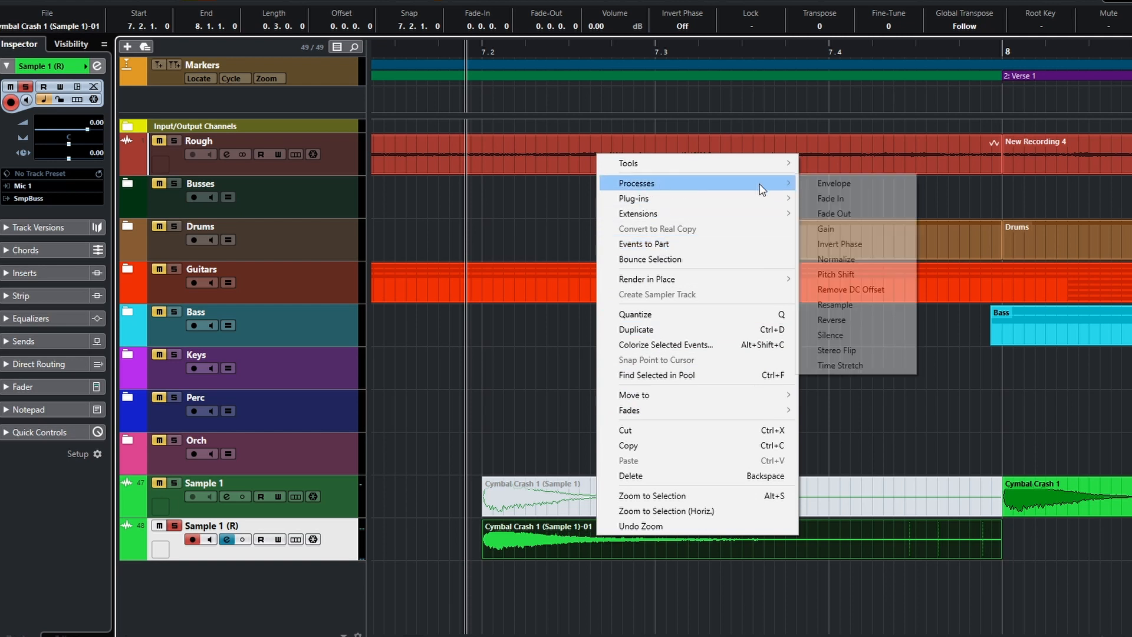
left_click(832, 320)
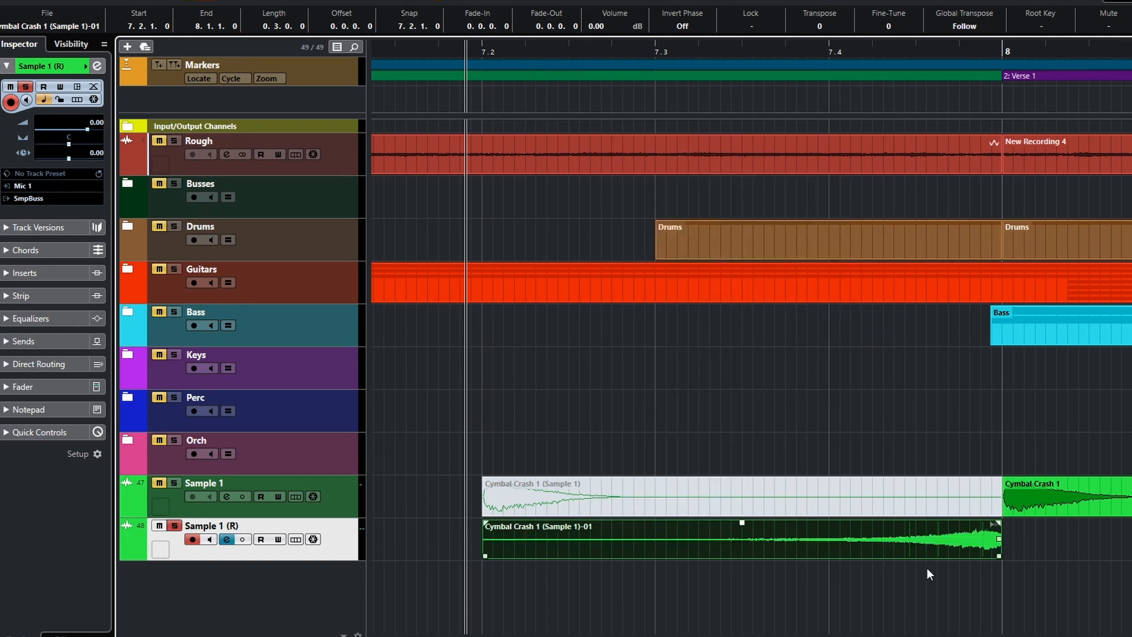
Delete the muted original crash clip before bar 8 on Sample 1 and move the reversed clip into its place
left_click(612, 505)
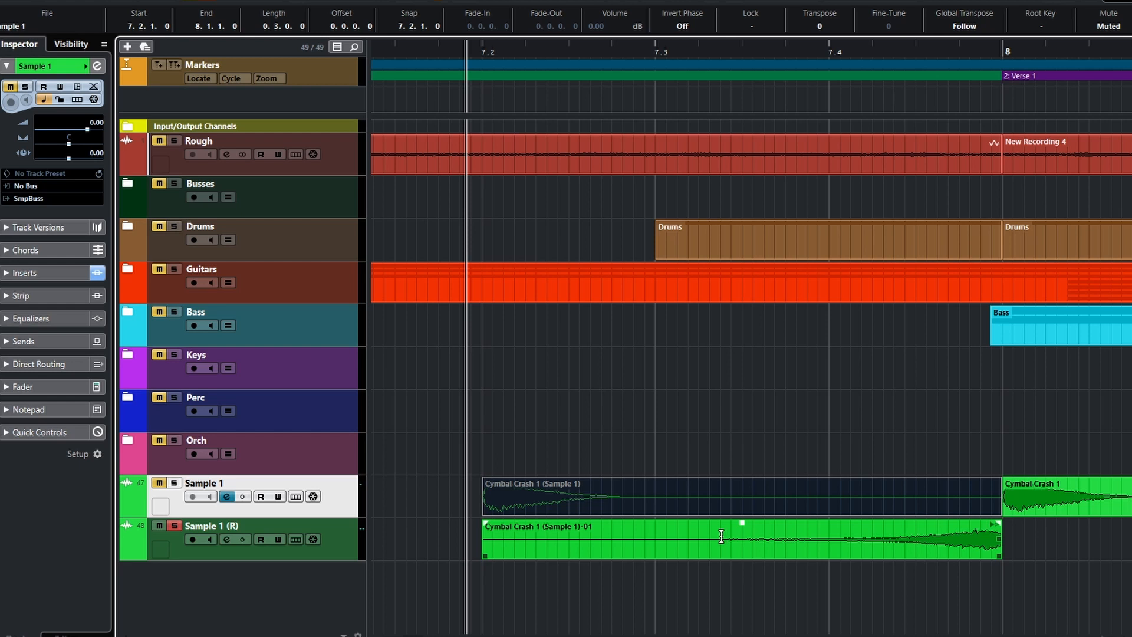
key("Delete")
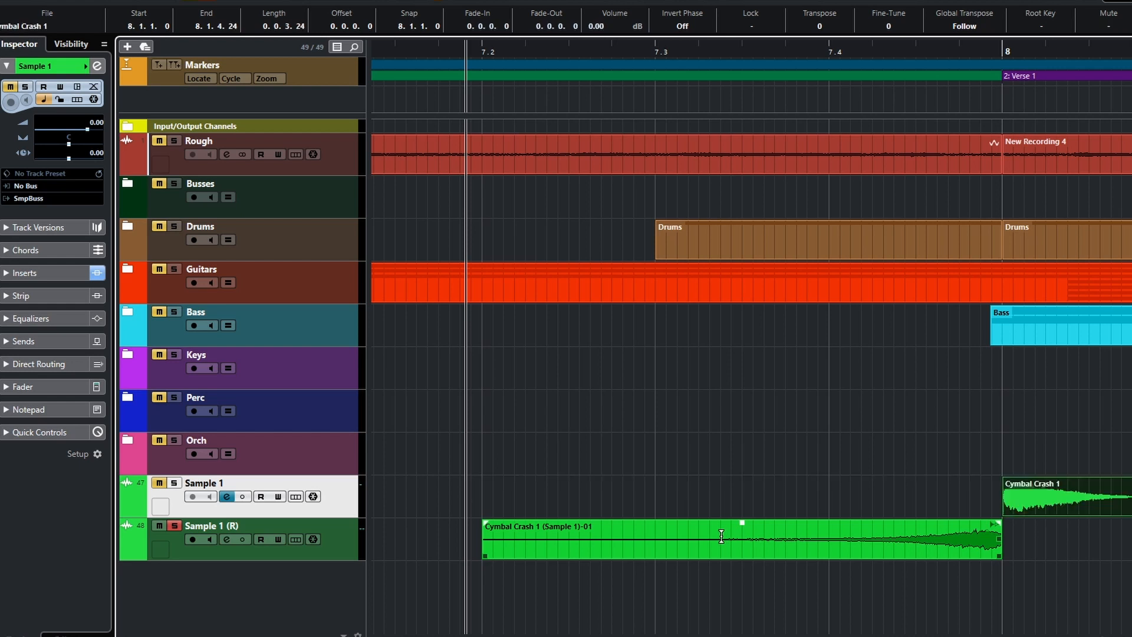
left_click_drag(712, 544, 712, 518)
Unsolo the emptied Sample 1 (R) track and remove it from the project
right_click(323, 549)
left_click(177, 528)
double_click(185, 525)
left_click(174, 526)
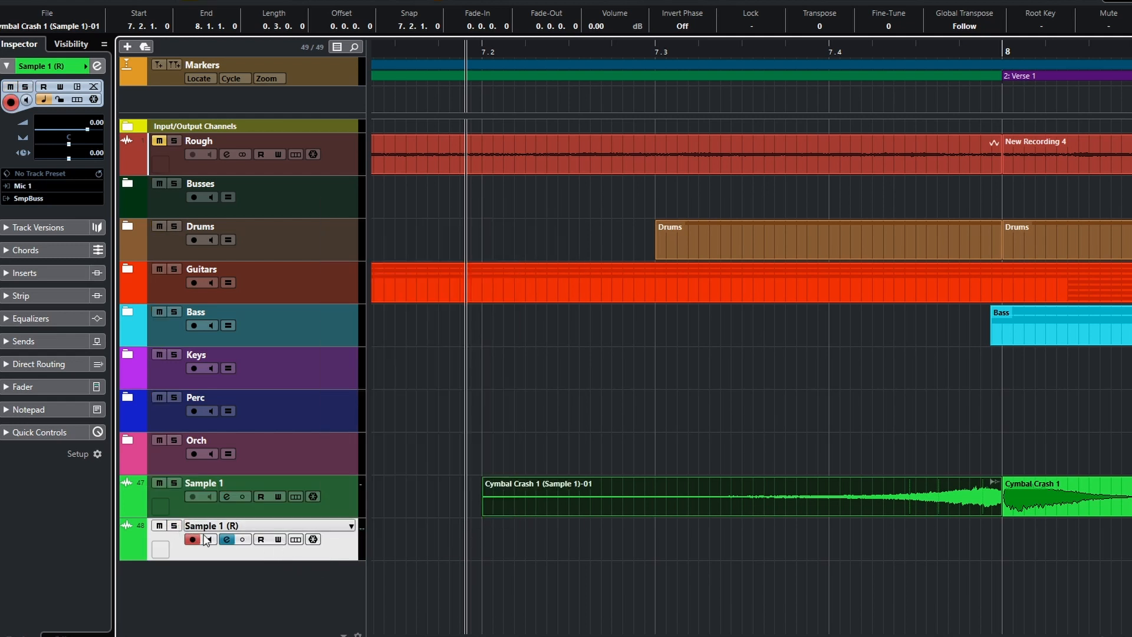
right_click(334, 548)
left_click(400, 609)
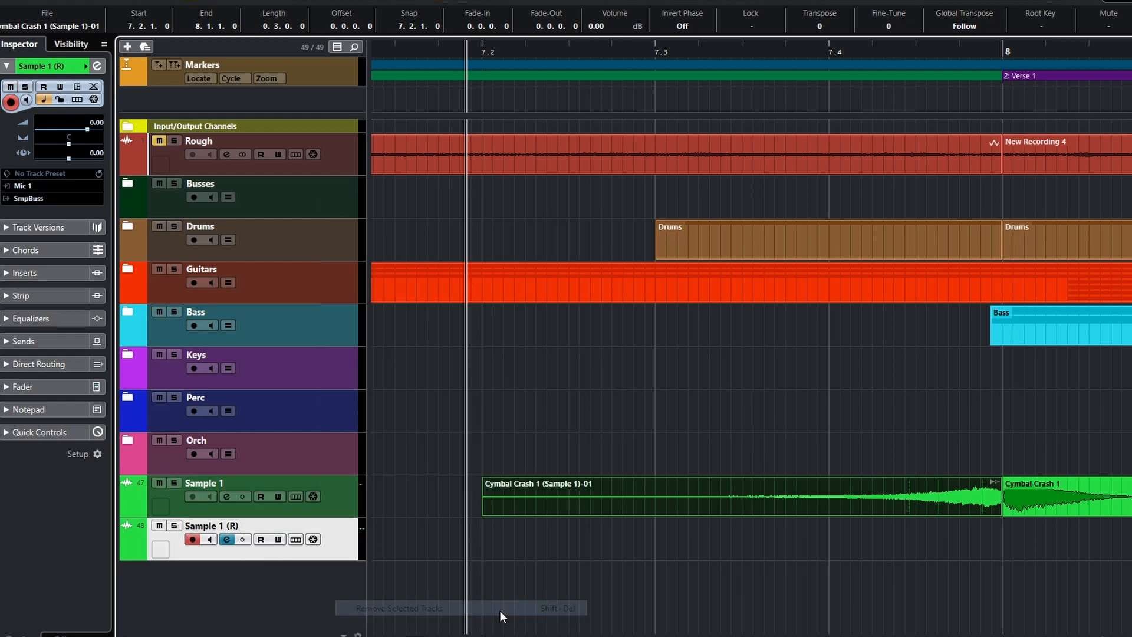
Shift the reversed clip to start at 7.2.1.30 and trim its end to 7.4.4.119 where it meets the crash
scroll(946, 516, "down", 5, "ctrl")
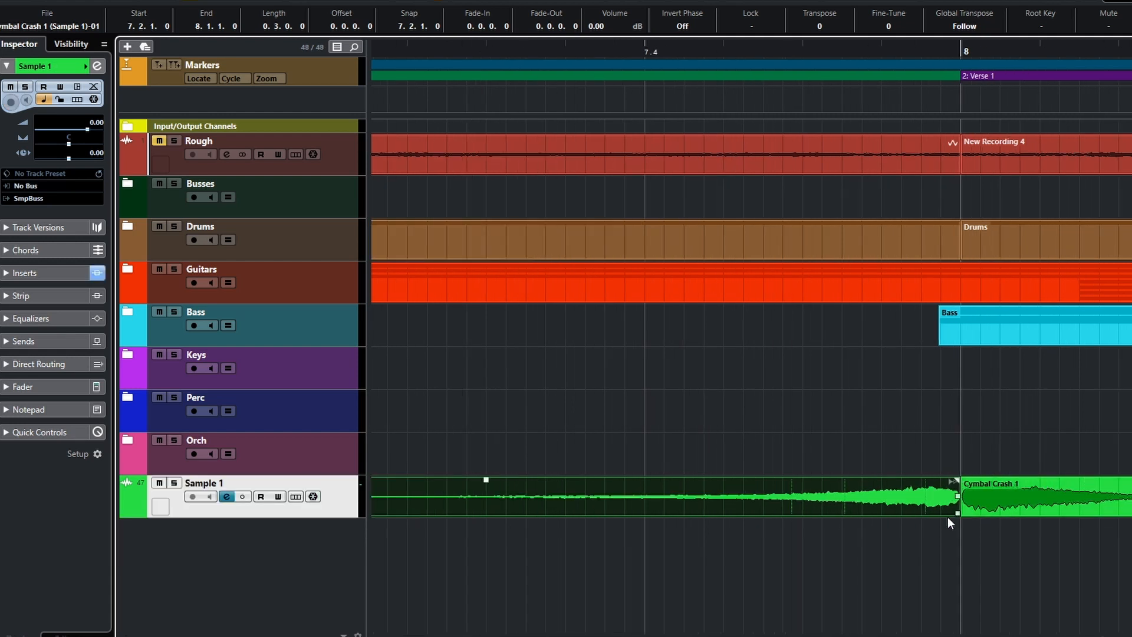
scroll(950, 557, "down", 1, "ctrl")
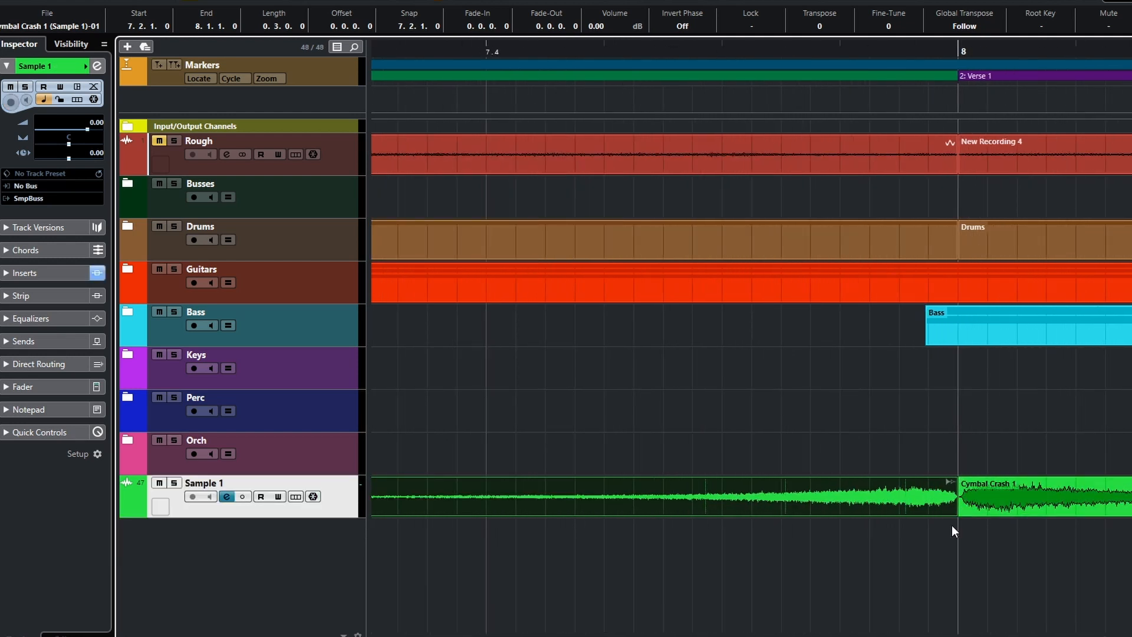
scroll(954, 536, "down", 1, "ctrl")
left_click_drag(920, 507, 918, 507)
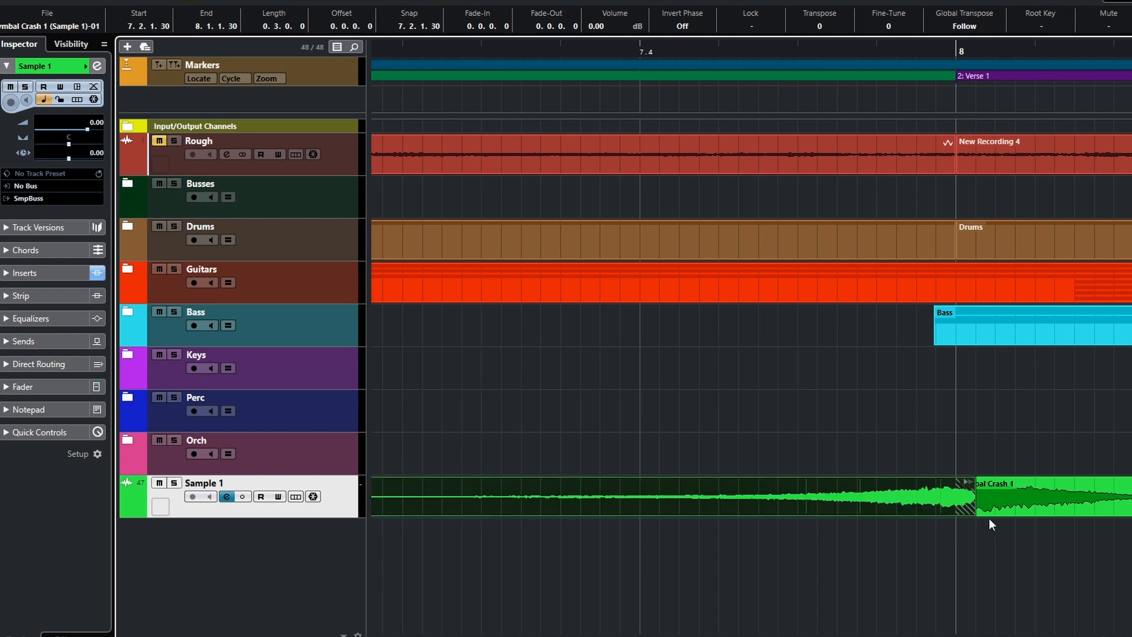
left_click_drag(1014, 507, 964, 516)
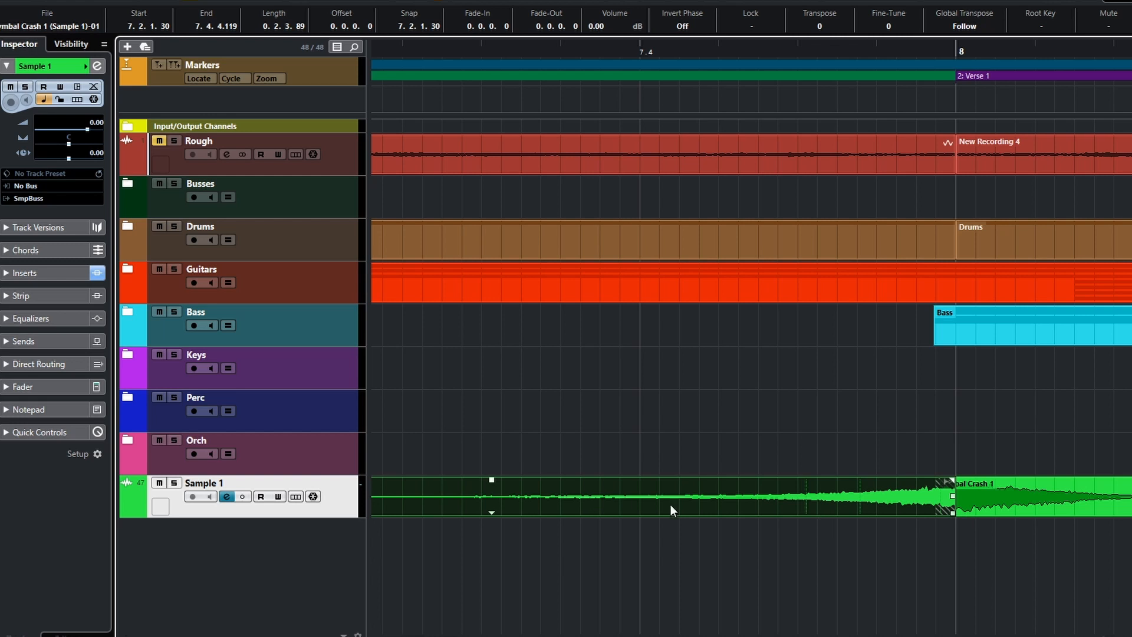
Play the transition into the verse and remove the RoomWorks insert from the Sample 1 channel
key("space")
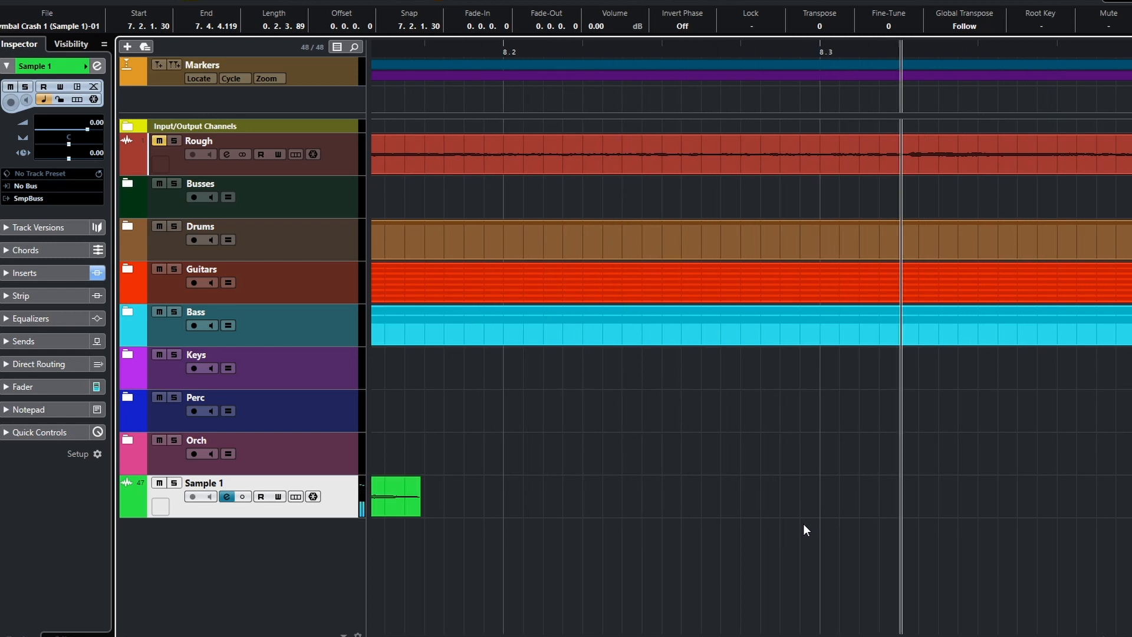
left_click(230, 499)
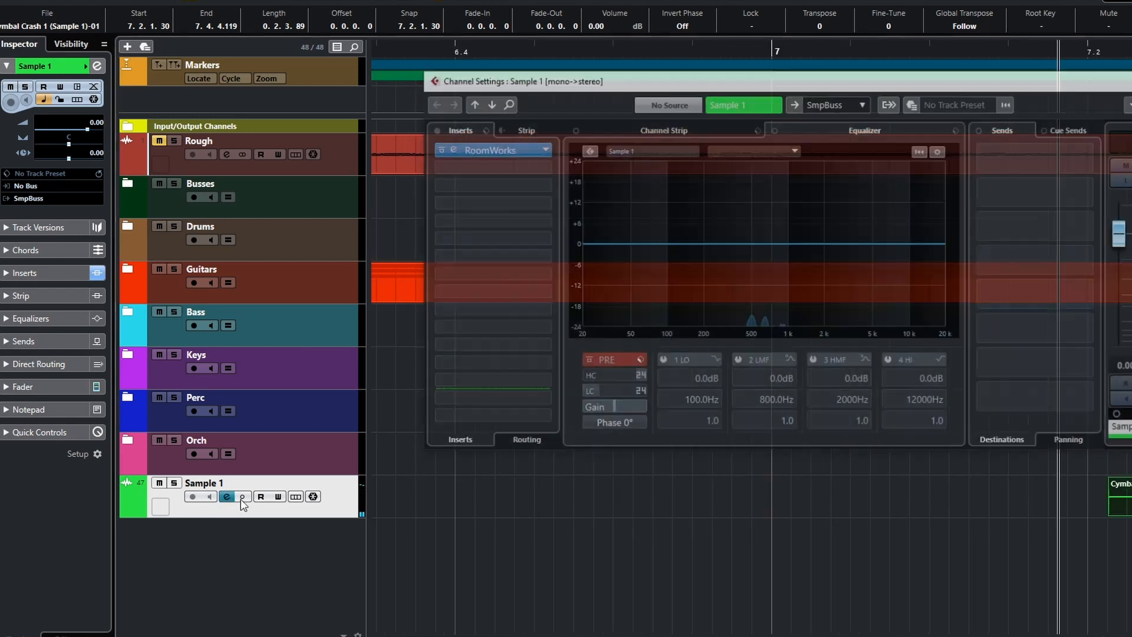
left_click(543, 151)
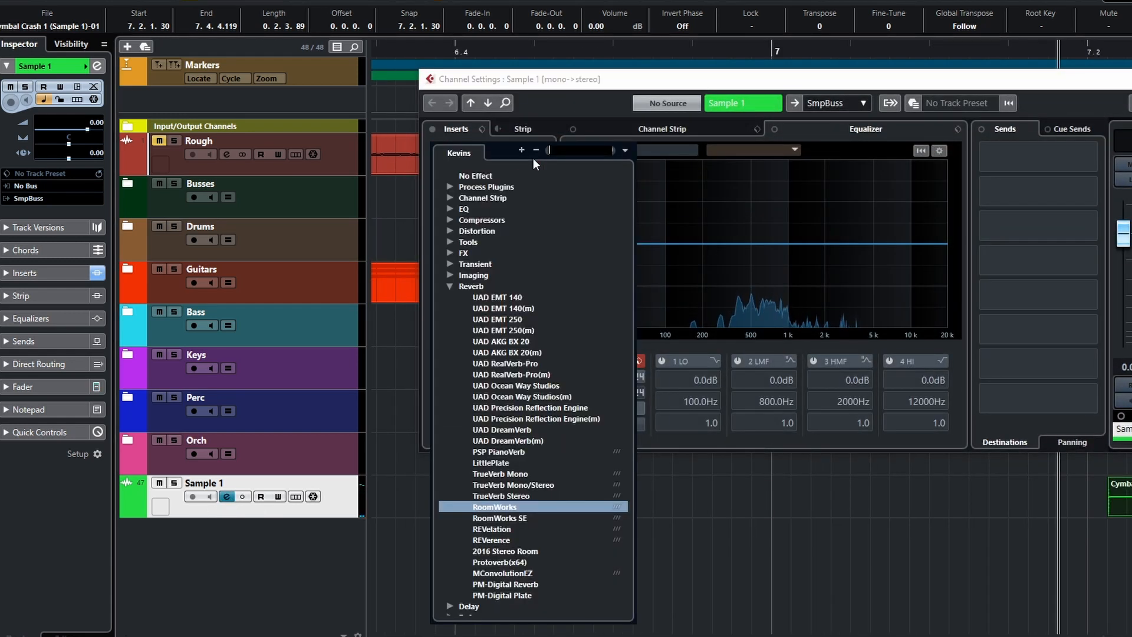
left_click(478, 176)
left_click(1130, 79)
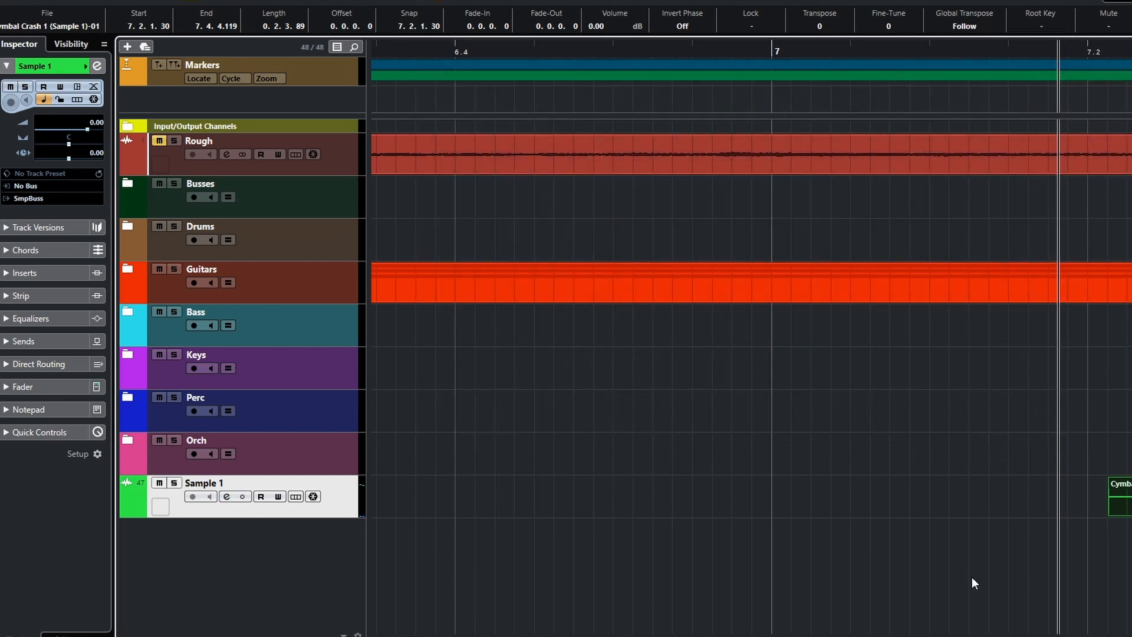
Audition the reversed cymbal and crash in the mix without the reverb insert
scroll(434, 549, "right", 2)
key("space")
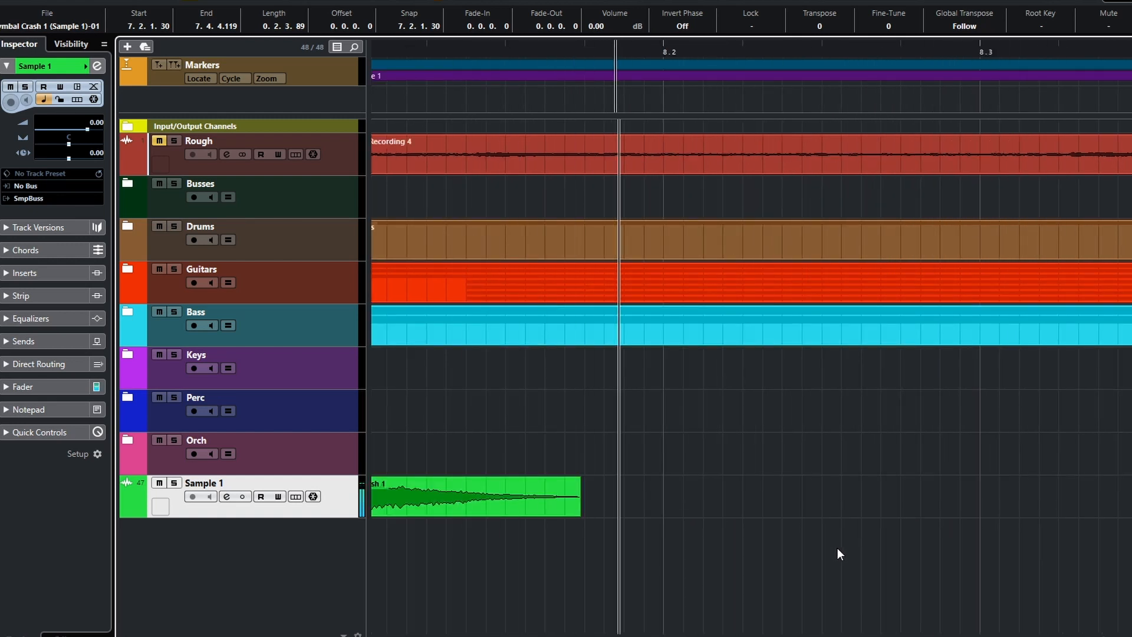
key("space")
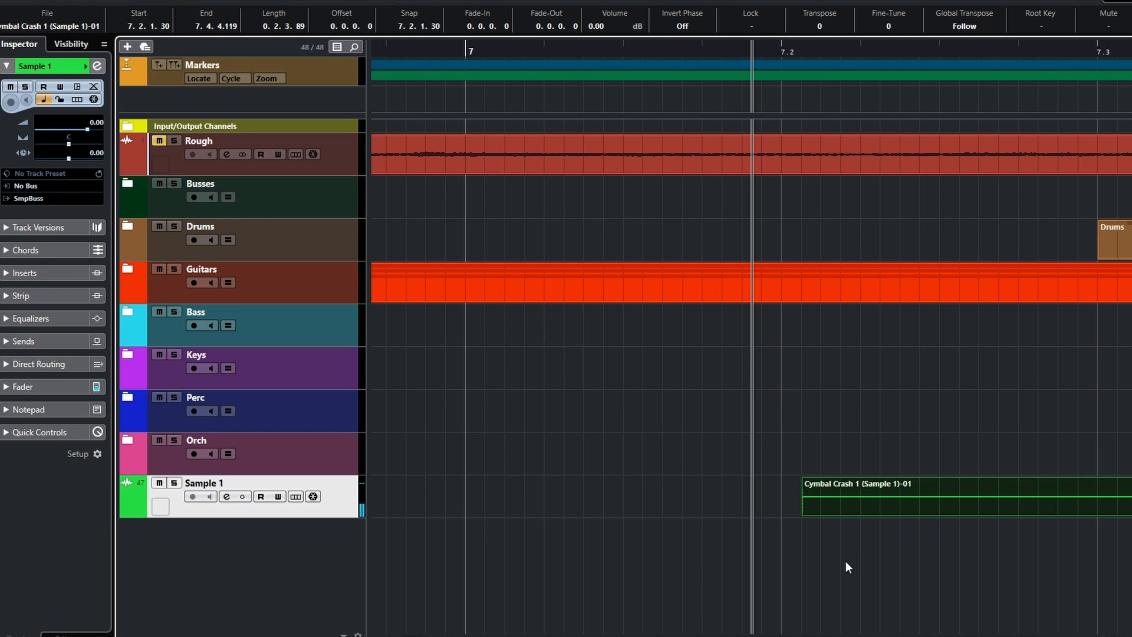
Add a short fade-out to the end of the crash clip at the start of Verse 1
mouse_move(811, 513)
left_mouse_down()
mouse_move(851, 516)
mouse_move(821, 523)
left_mouse_up()
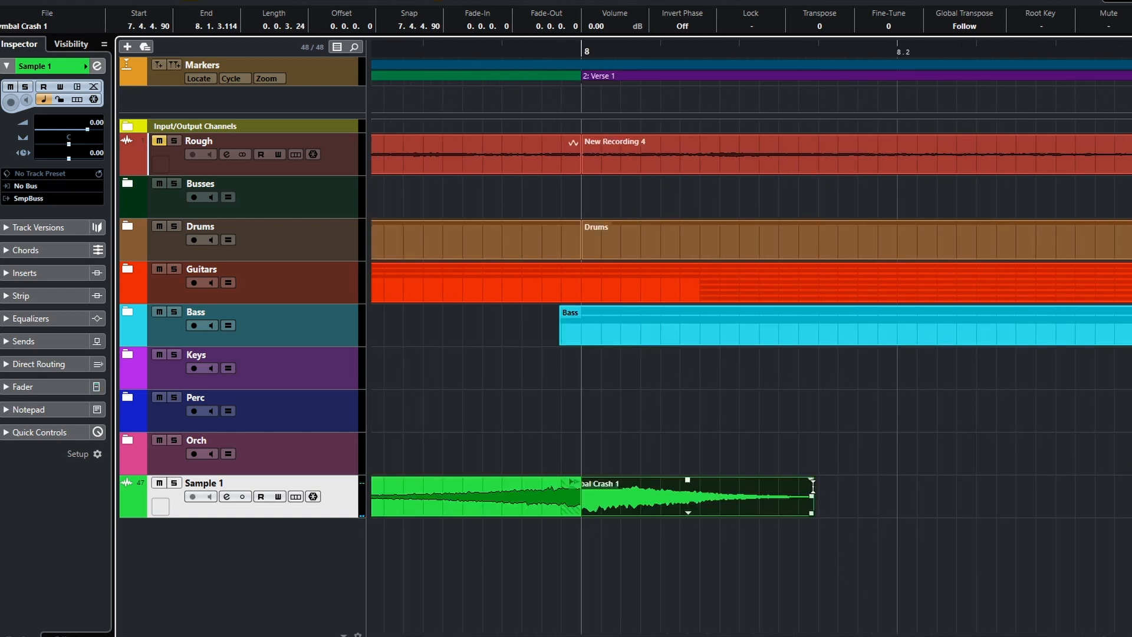
left_click_drag(811, 481, 935, 496)
Crossfade the reversed clip into the crash around bar 8, narrowing the crossfade to a length of 0.0.0.25
scroll(677, 533, "left", 5)
key("2")
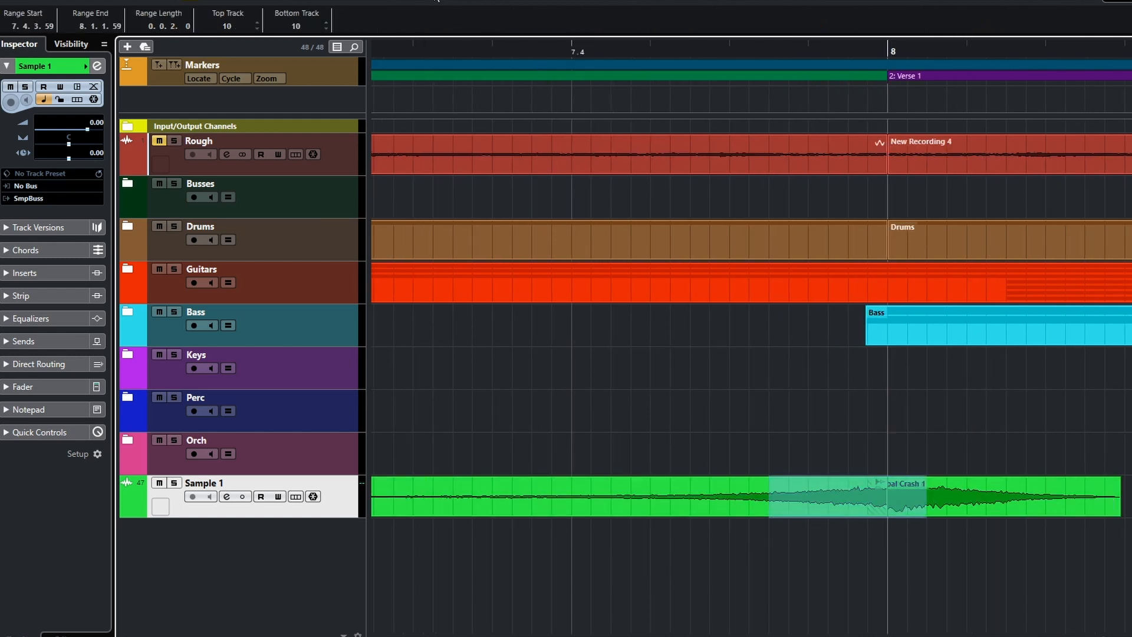
key("1")
left_click(802, 508)
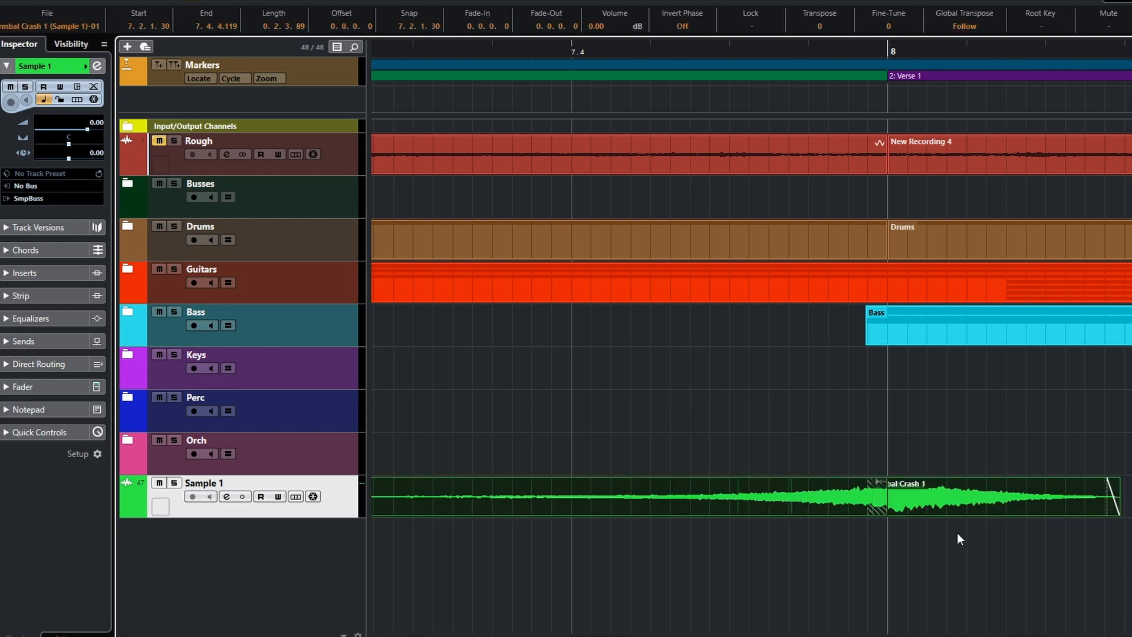
key("x")
left_click_drag(885, 497, 900, 498)
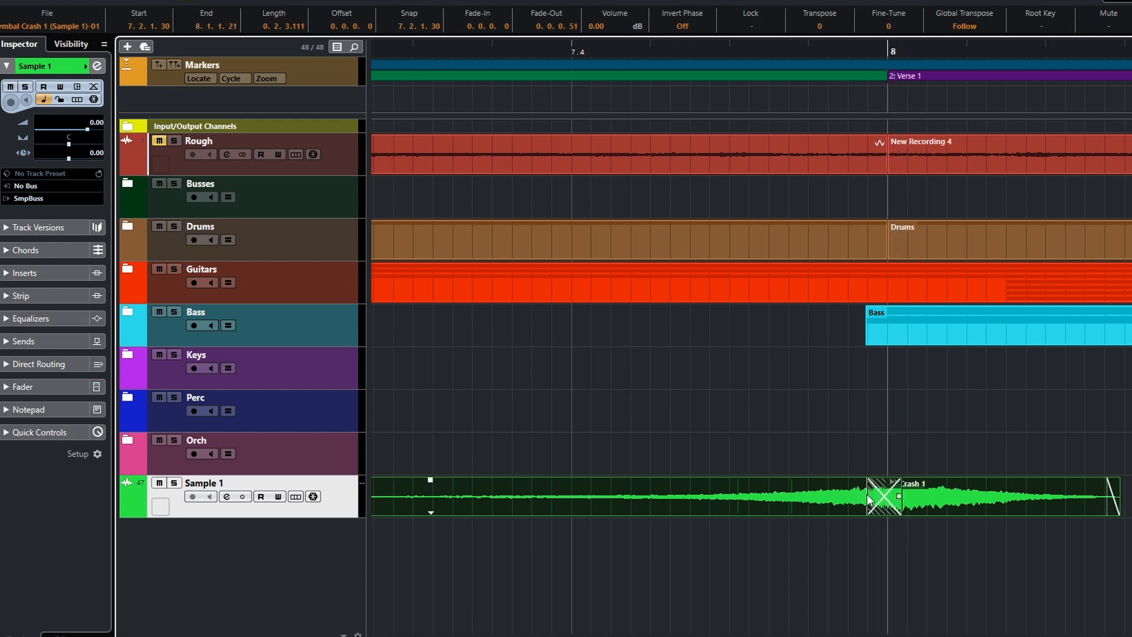
left_click_drag(867, 492, 892, 496)
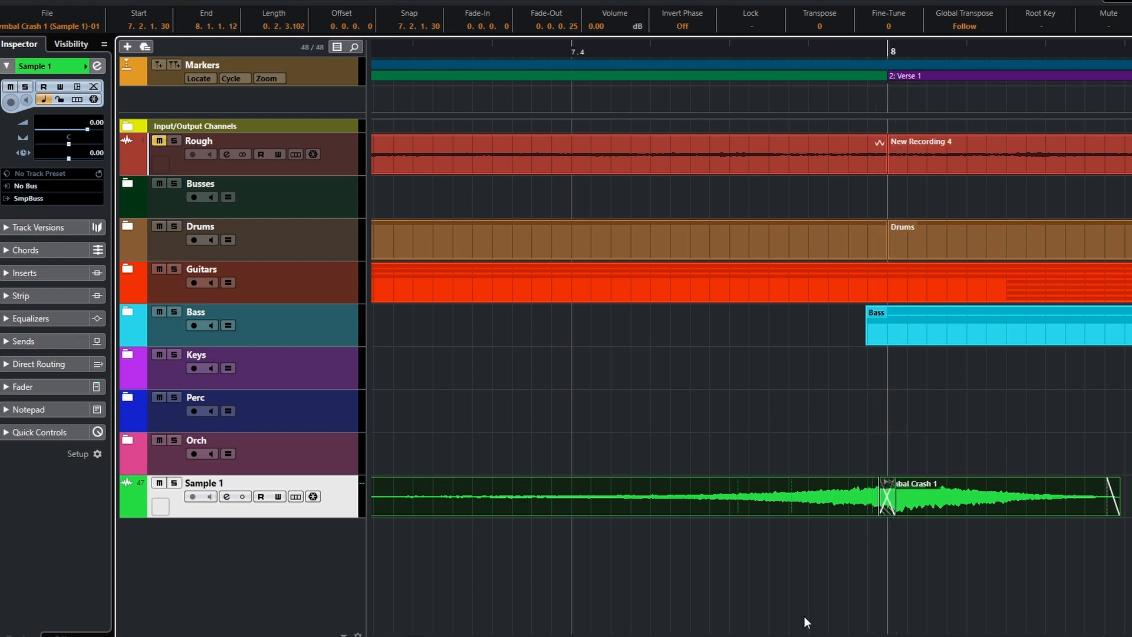
Solo the Sample 1 track and audition the crossfaded reverse cymbal and crash
left_click(174, 483)
key("space")
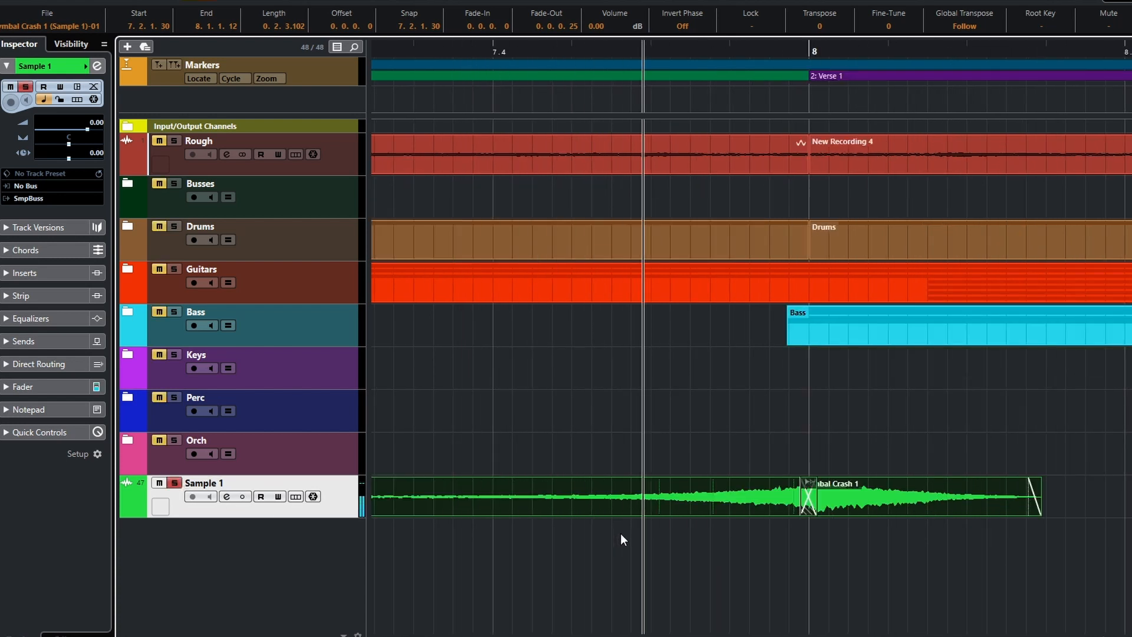
key("space")
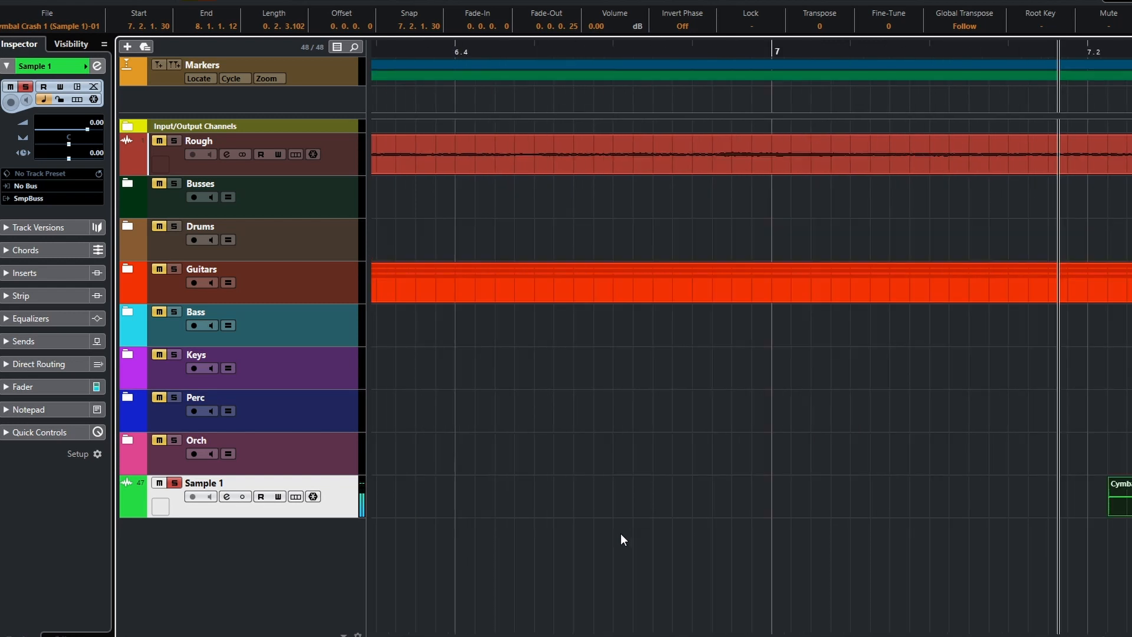
key("space")
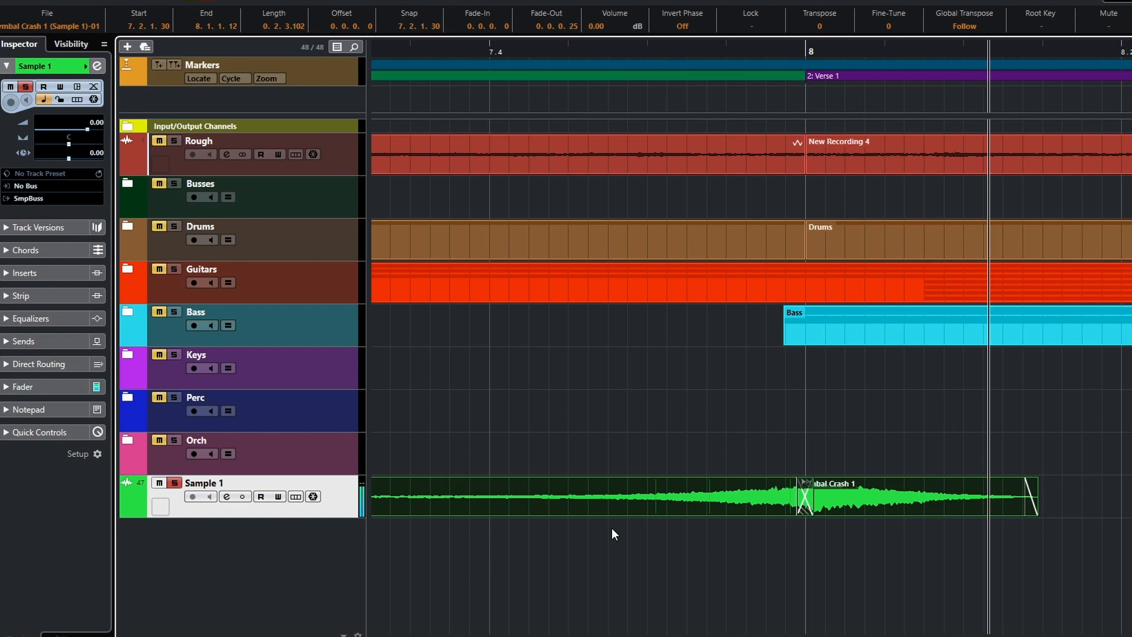
key("space")
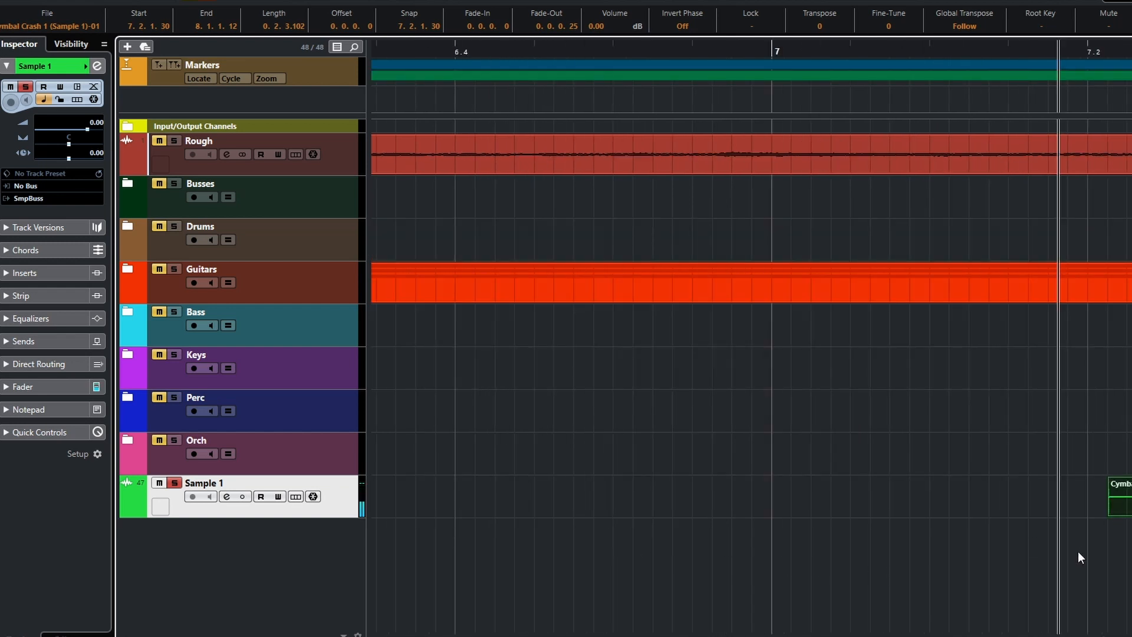
Add a 0.0.1.54 fade-in to the start of the reversed clip and unsolo the Sample 1 track
scroll(1077, 551, "right", 5)
left_click_drag(421, 478, 536, 479)
scroll(873, 547, "up", 3)
scroll(876, 548, "down", 5)
scroll(875, 546, "down", 4)
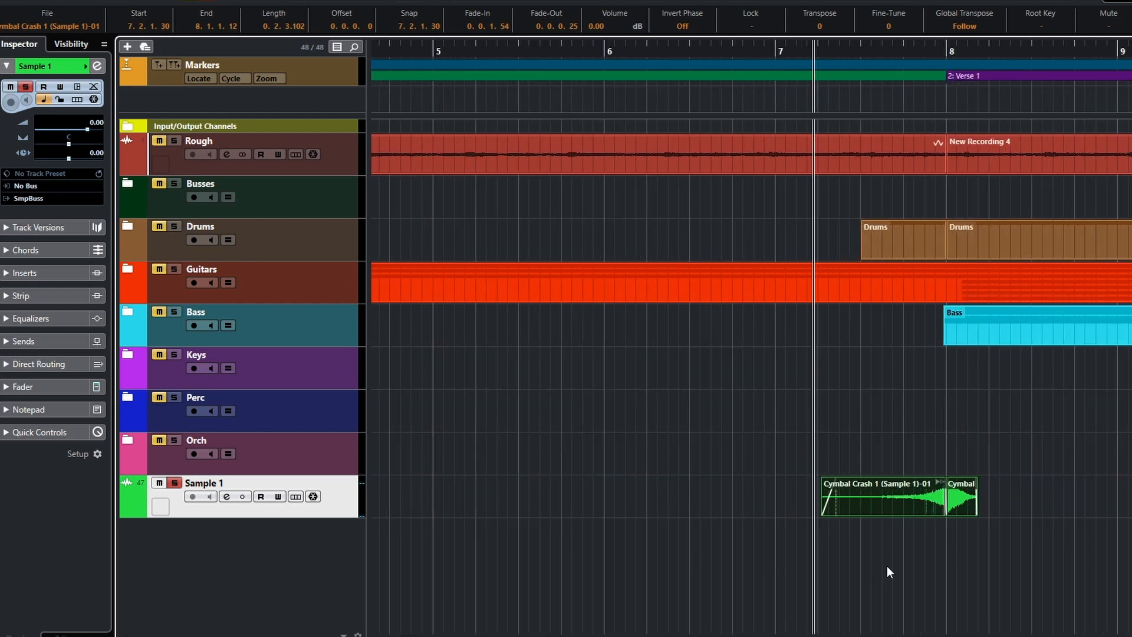
left_click(174, 483)
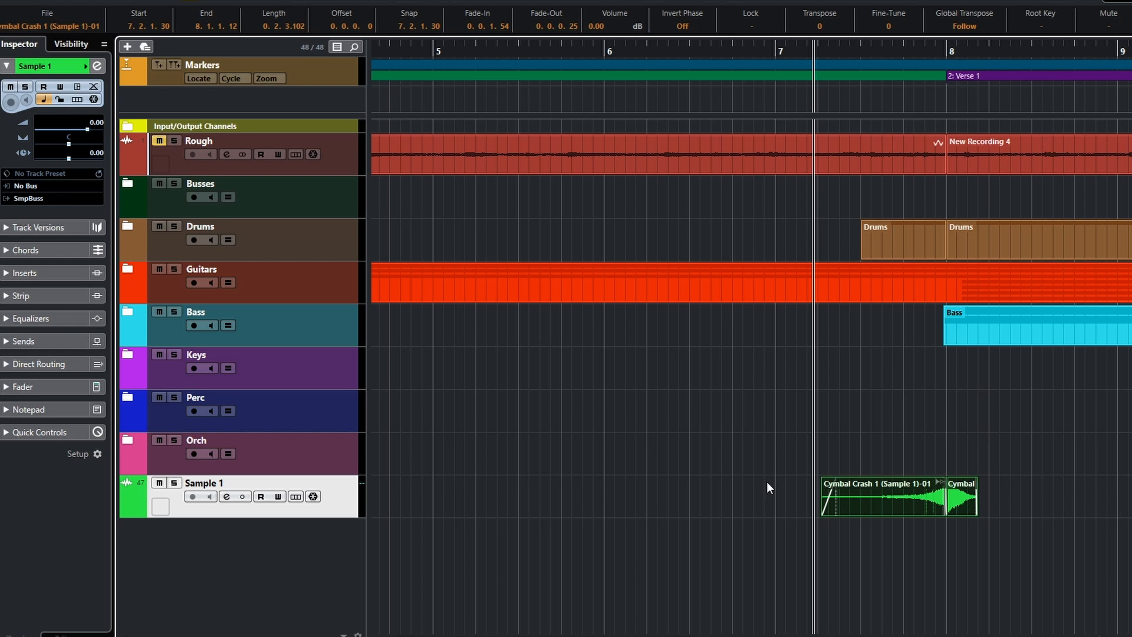
Bounce the reversed cymbal and crash clips on Sample 1 into one clip, replacing the original events
scroll(866, 534, "down", 2)
left_click_drag(847, 454, 943, 502)
right_click(894, 507)
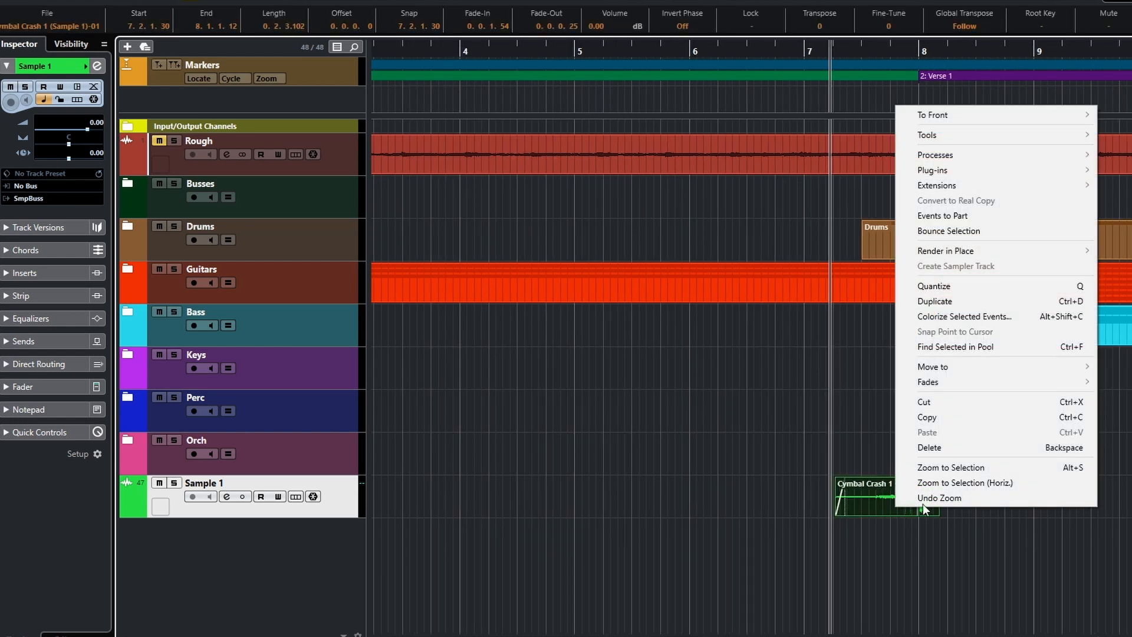
left_click(931, 232)
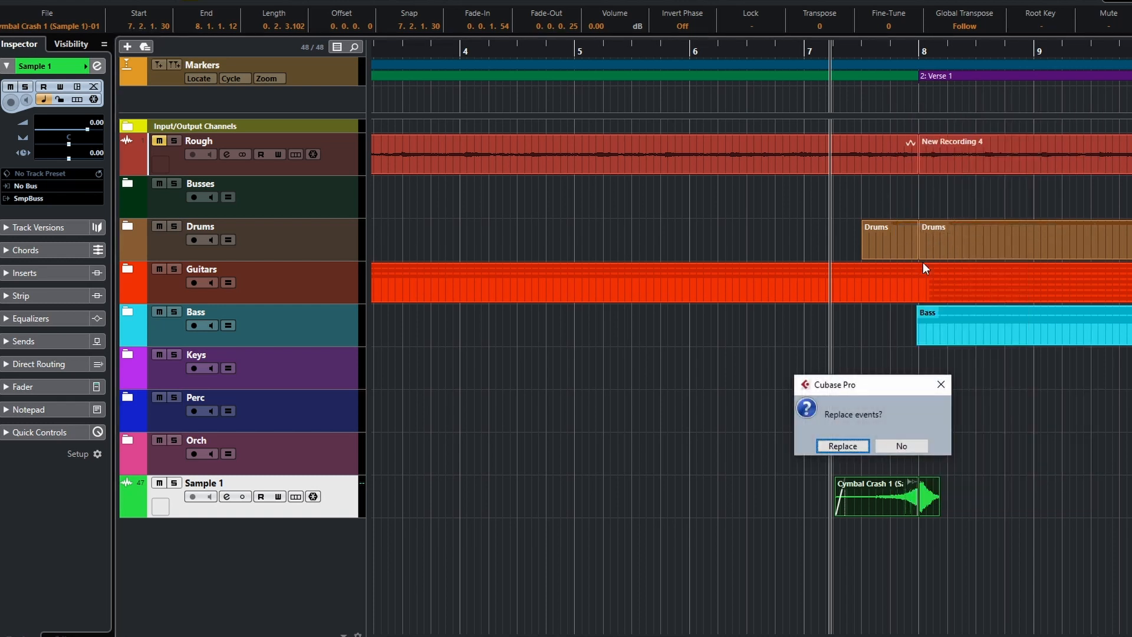
left_click(843, 450)
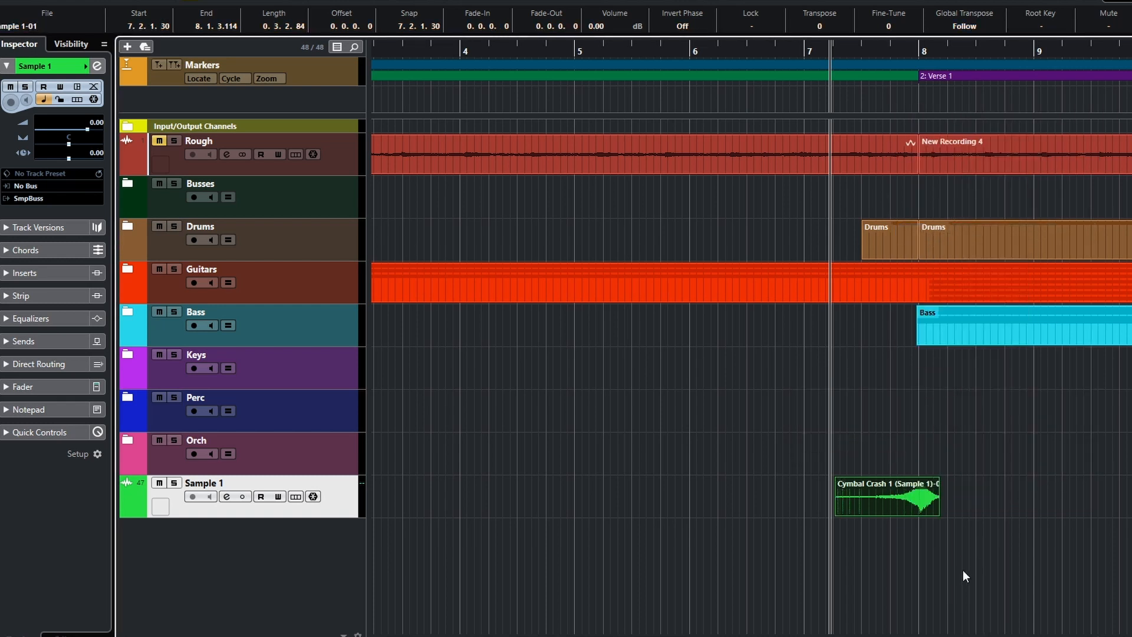
Audition the bounced cymbal clip on Sample 1 in the full mix through the intro and into Verse 1
left_click(871, 506)
scroll(638, 475, "down", 3)
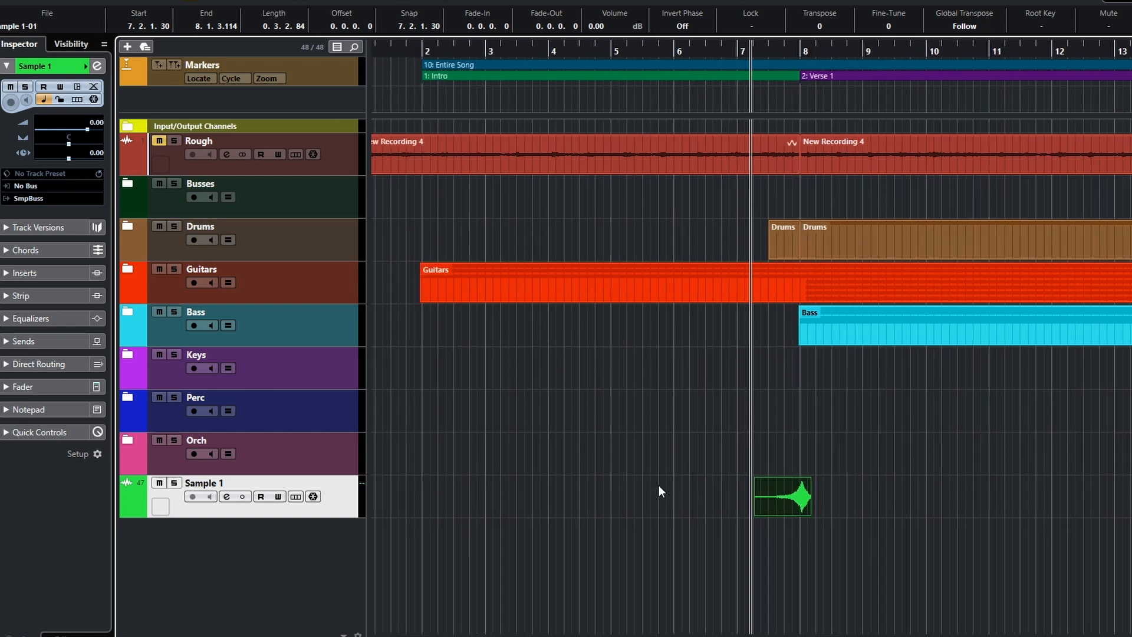
left_click(644, 498)
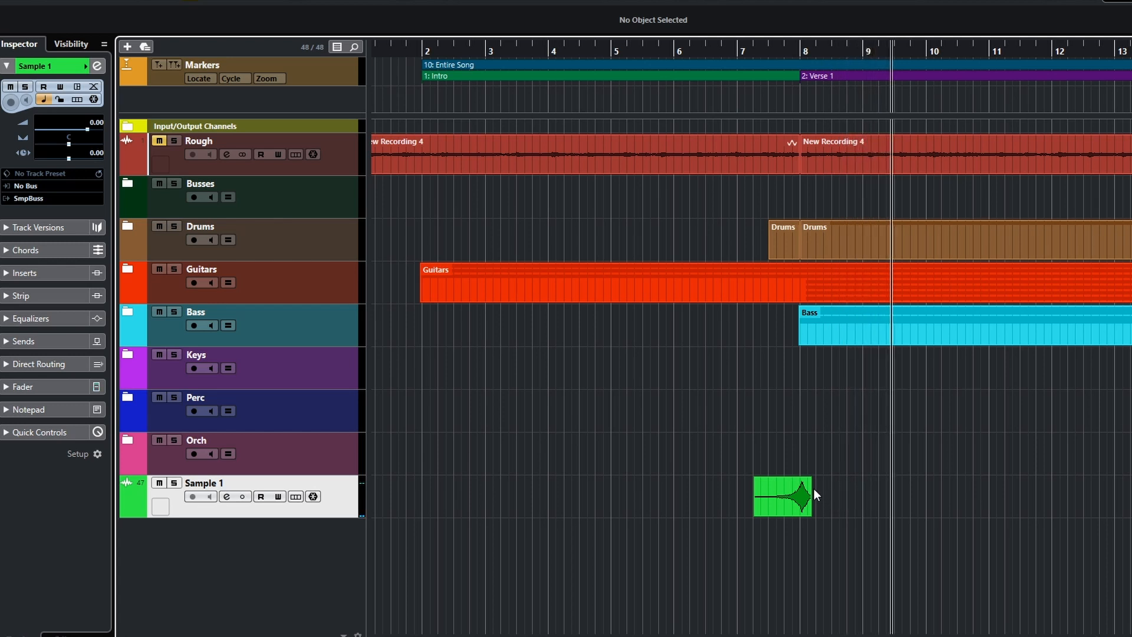
mouse_move(809, 492)
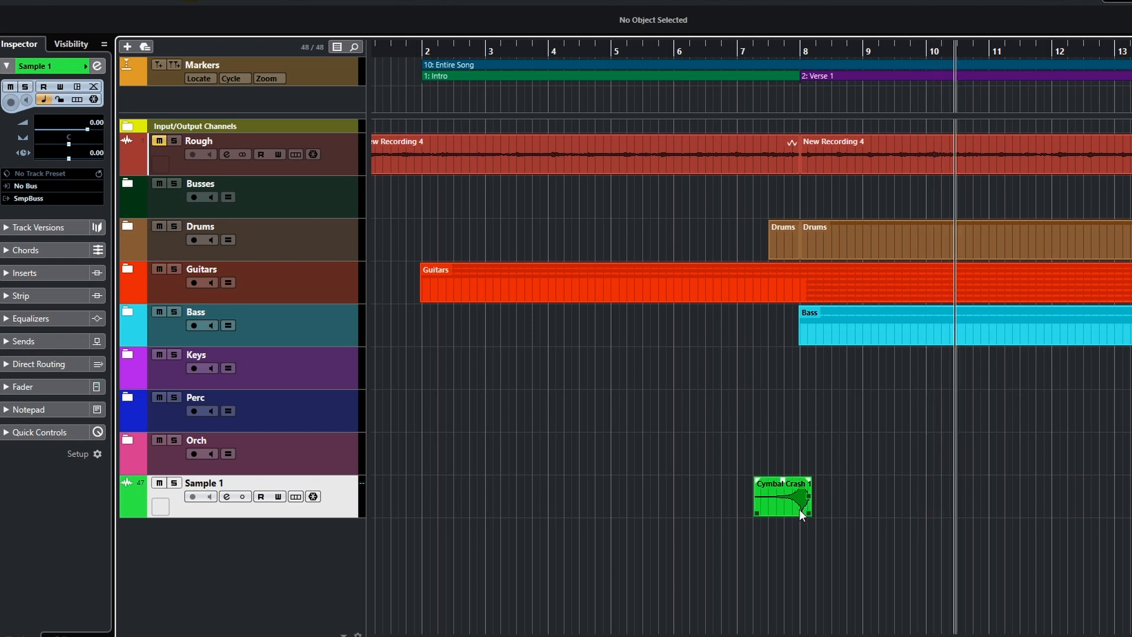
key("space")
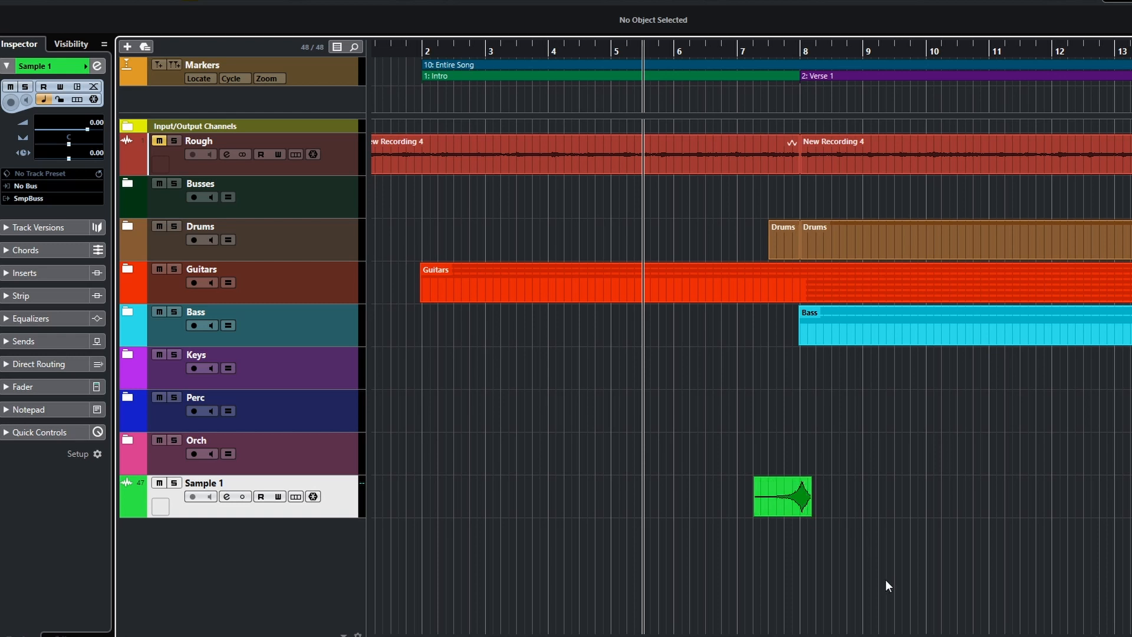
Examine the waveform of the bounced cymbal clip on Sample 1 around the peak at bar 8
scroll(885, 580, "down", 6)
scroll(717, 593, "up", 8)
scroll(737, 580, "left", 4)
scroll(741, 576, "left", 10)
scroll(742, 592, "up", 2)
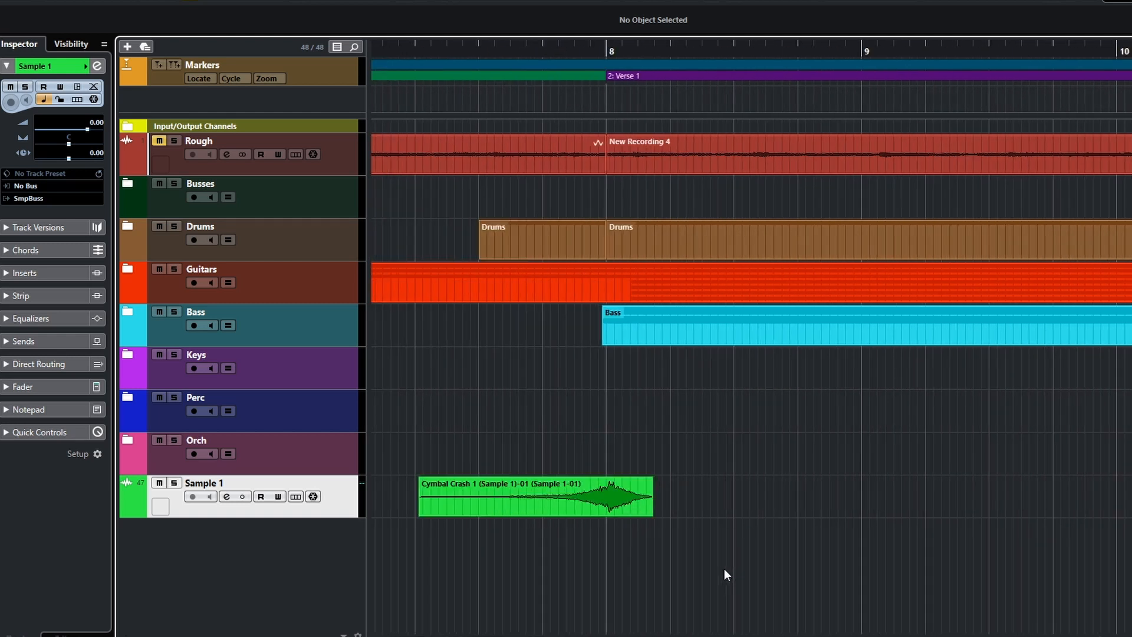
scroll(631, 529, "up", 2)
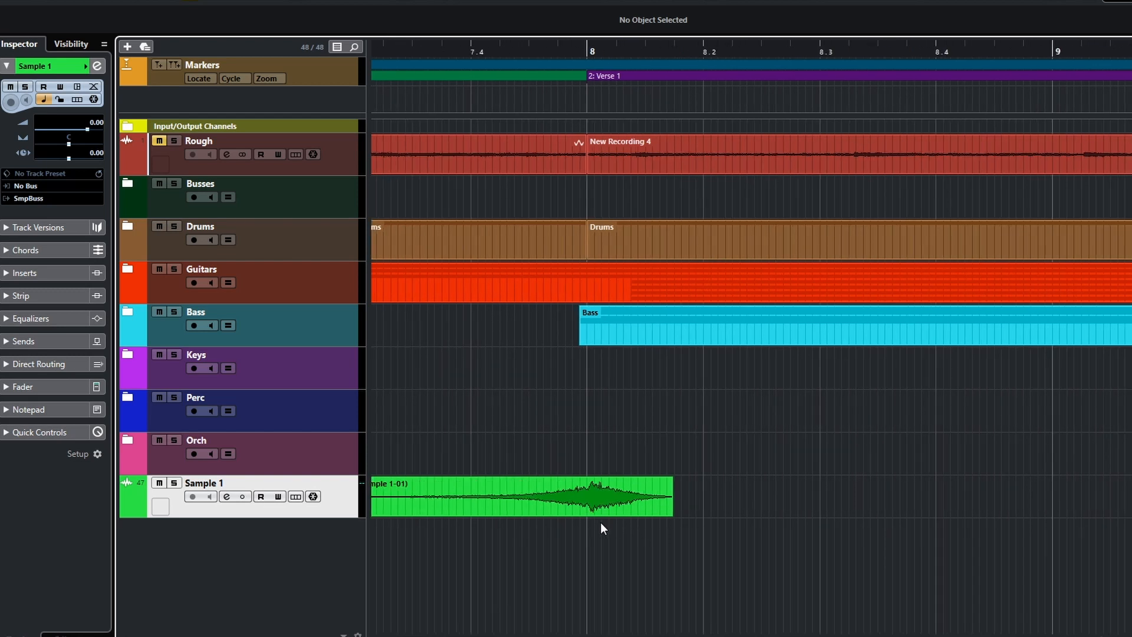
scroll(601, 527, "down", 2)
scroll(615, 457, "down", 1)
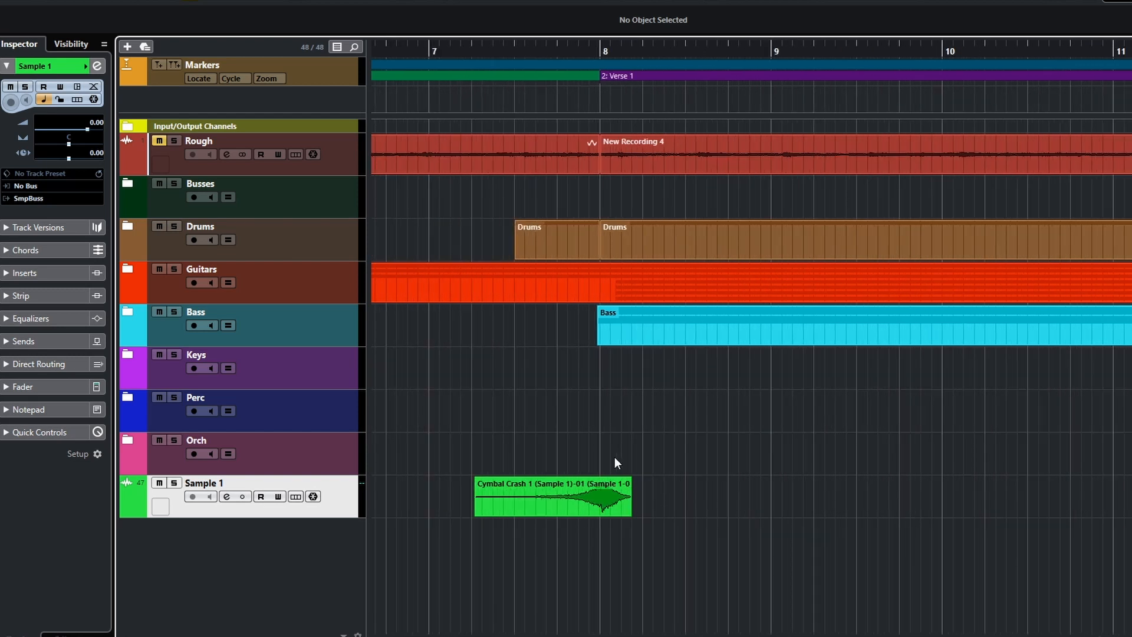
scroll(628, 507, "up", 4)
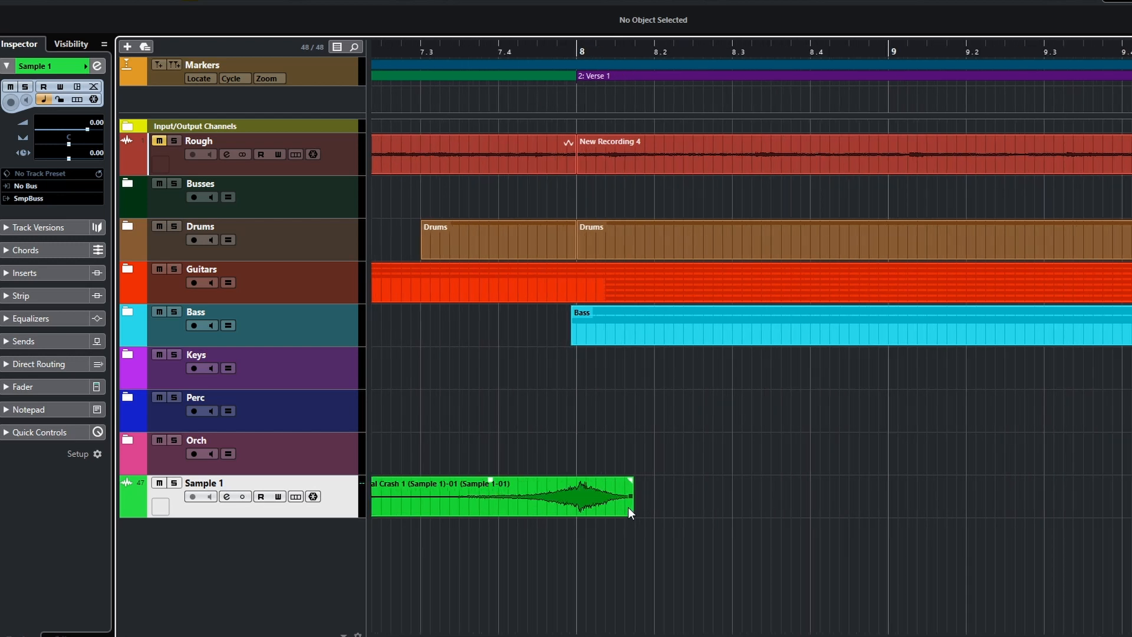
scroll(655, 526, "up", 1)
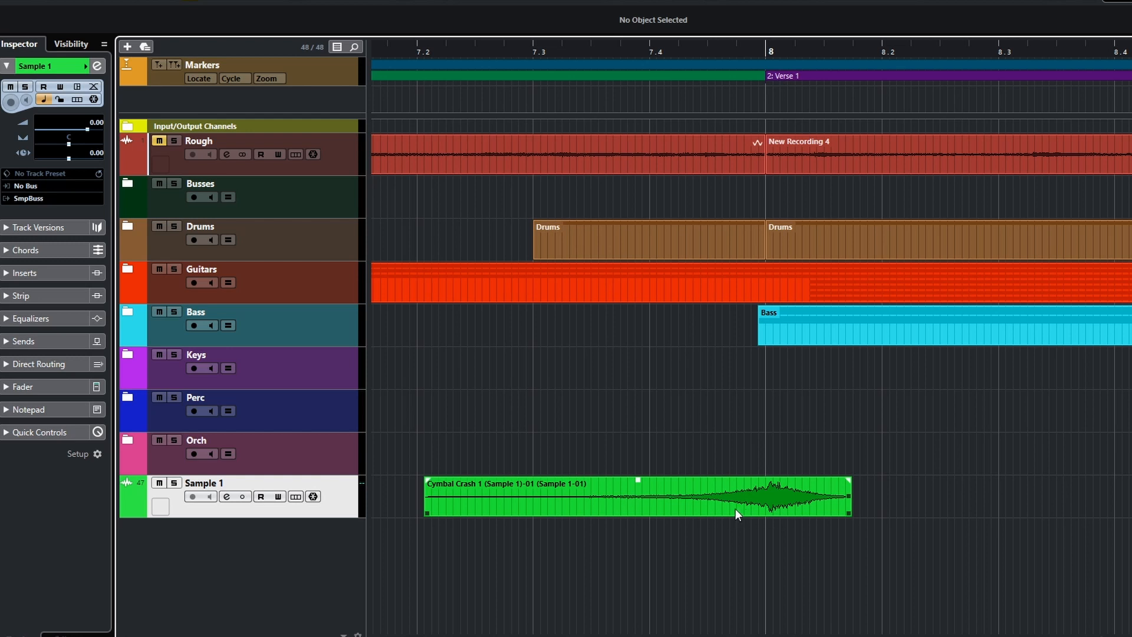
Undo the bounce and move the Cymbal Crash 1 clip away from the reversed clip, to start at 8.1.1.90
left_click(763, 514, "alt")
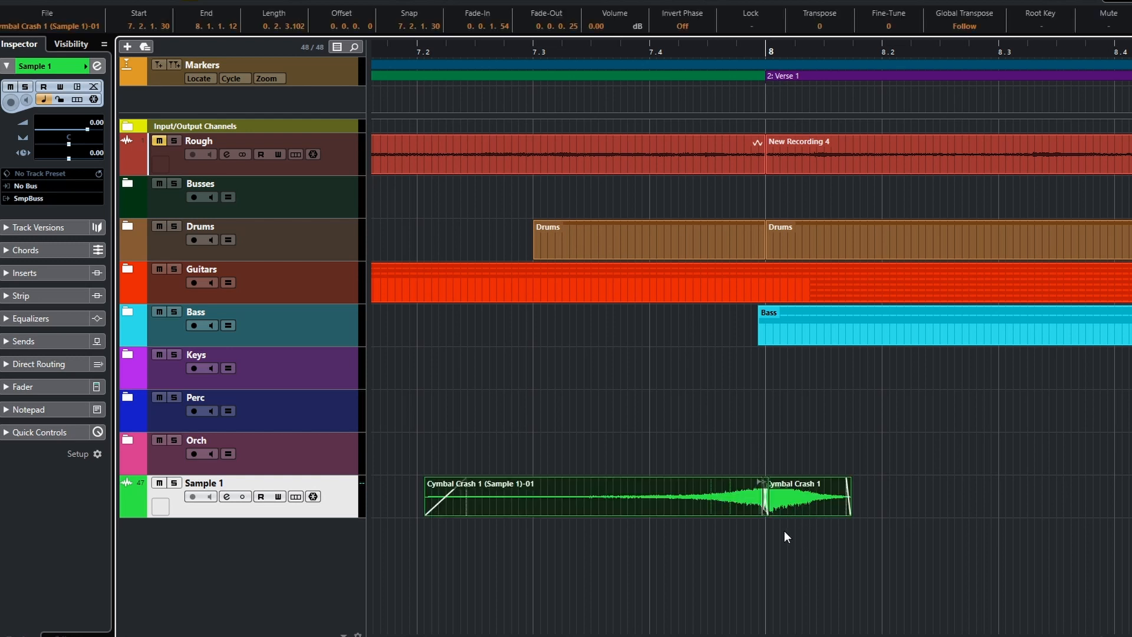
left_click(784, 530)
left_click(805, 508)
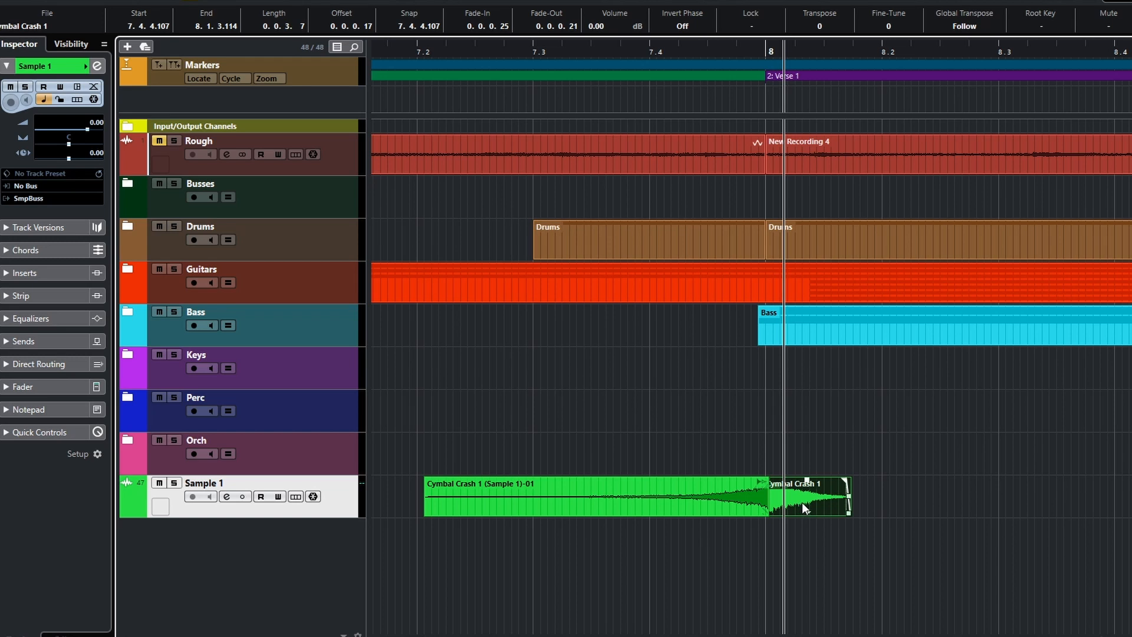
left_click_drag(802, 500, 1102, 500)
left_click(758, 492)
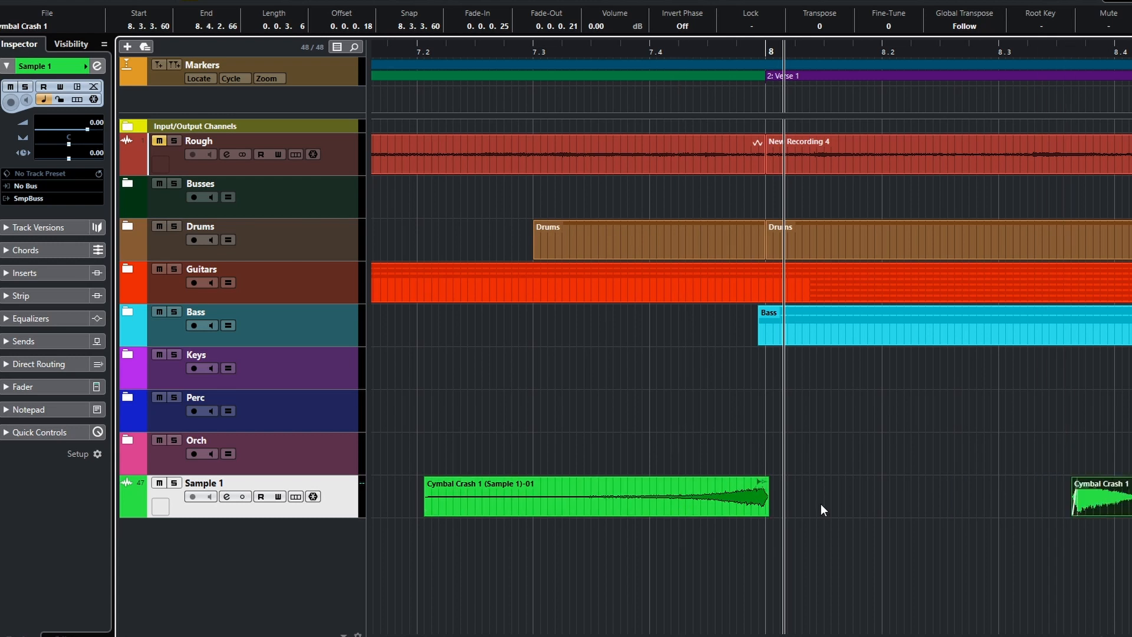
left_click_drag(1089, 500, 806, 497)
Insert the RoomWorks reverb on the first insert slot of the Sample 1 channel
left_click(226, 497)
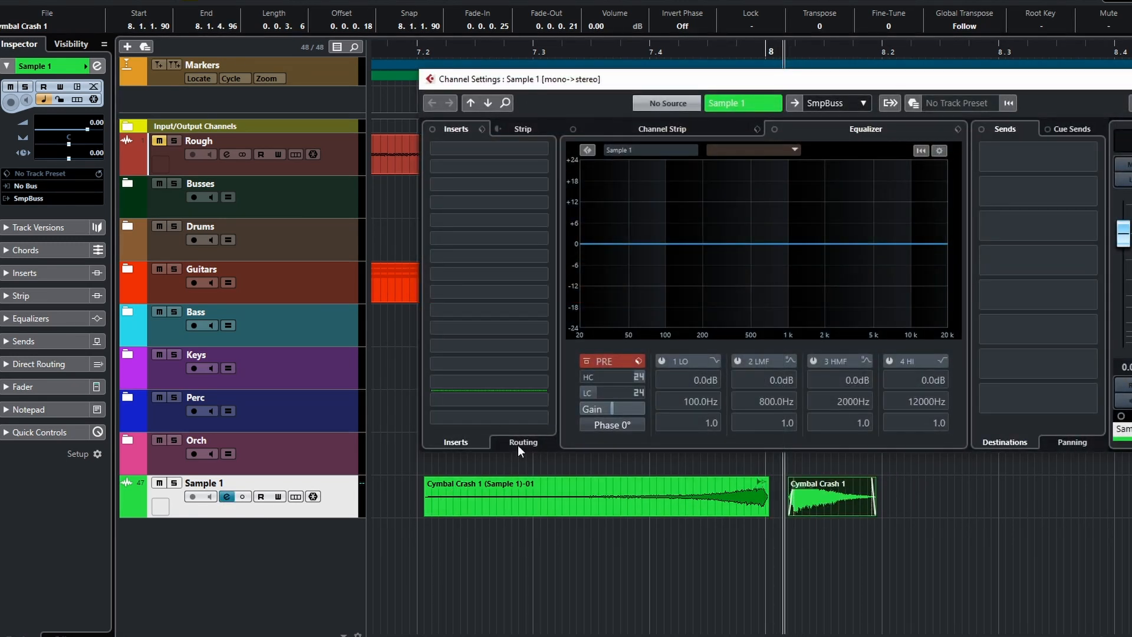
left_click(521, 147)
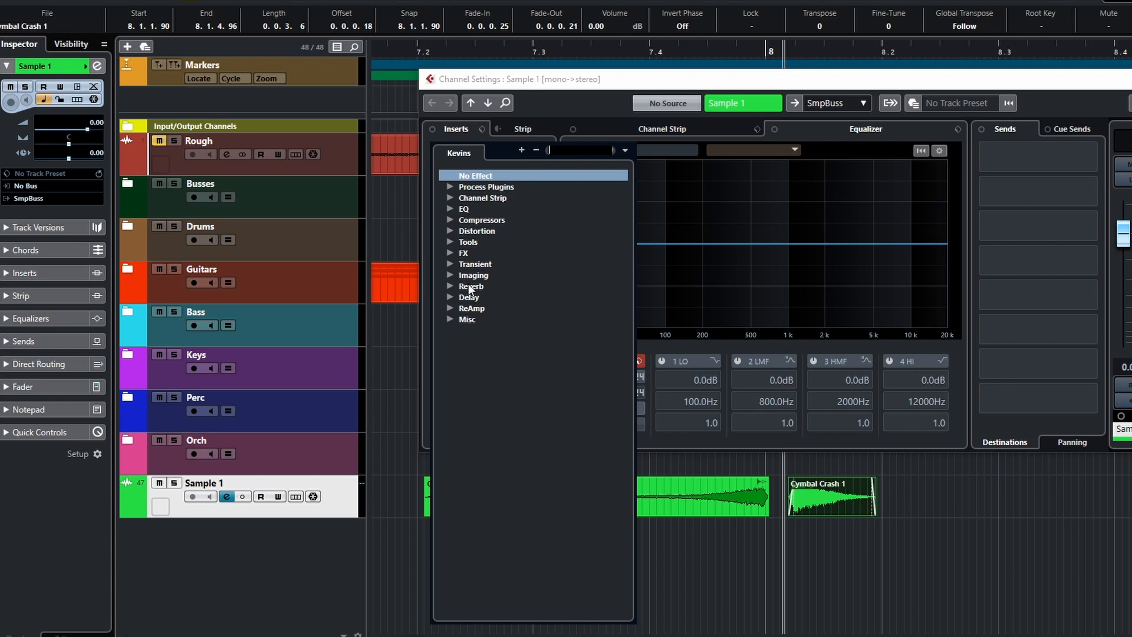
left_click(451, 286)
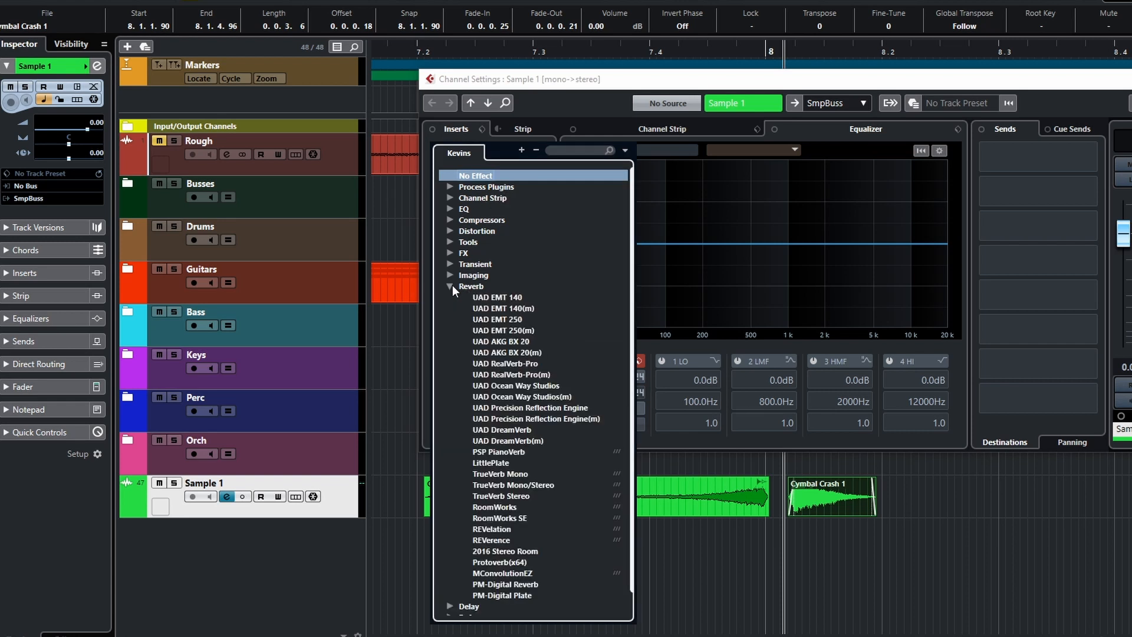
left_click(499, 508)
left_click_drag(616, 348, 713, 316)
Solo Sample 1 and raise the RoomWorks reverb time to 5.88 s while auditioning the crash
left_click(174, 482)
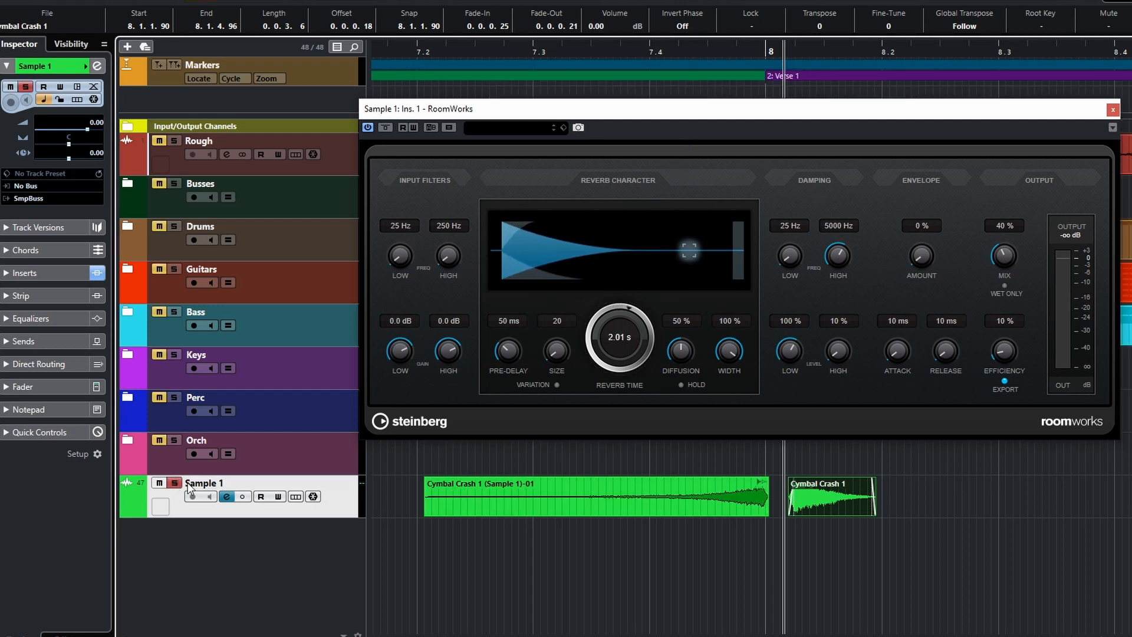
key("space")
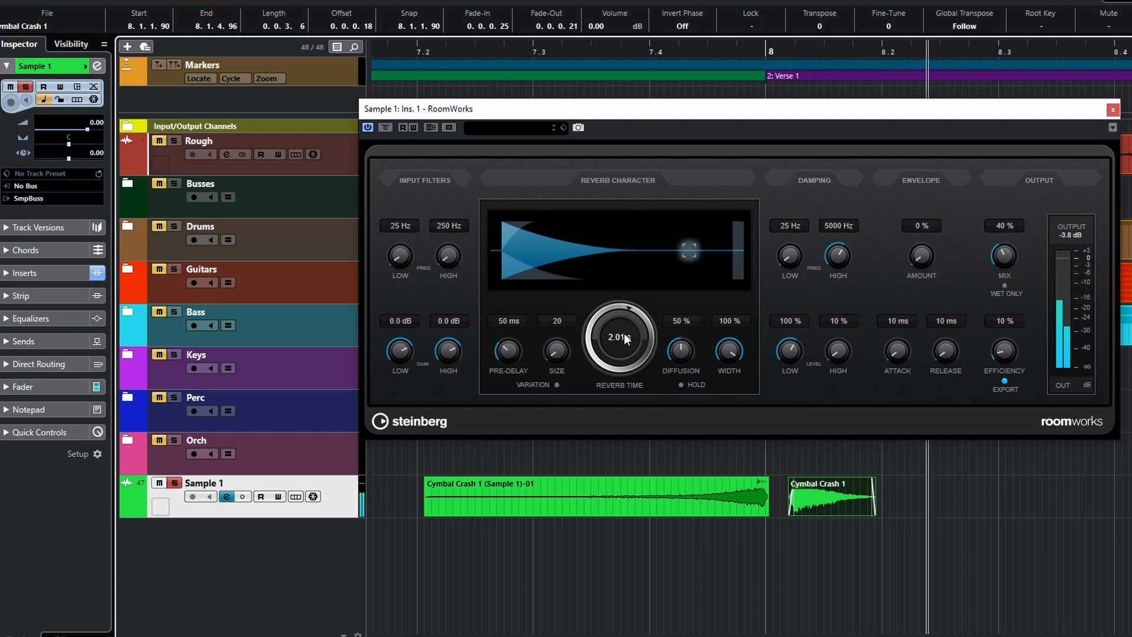
left_click_drag(619, 342, 625, 243)
left_click_drag(636, 187, 637, 184)
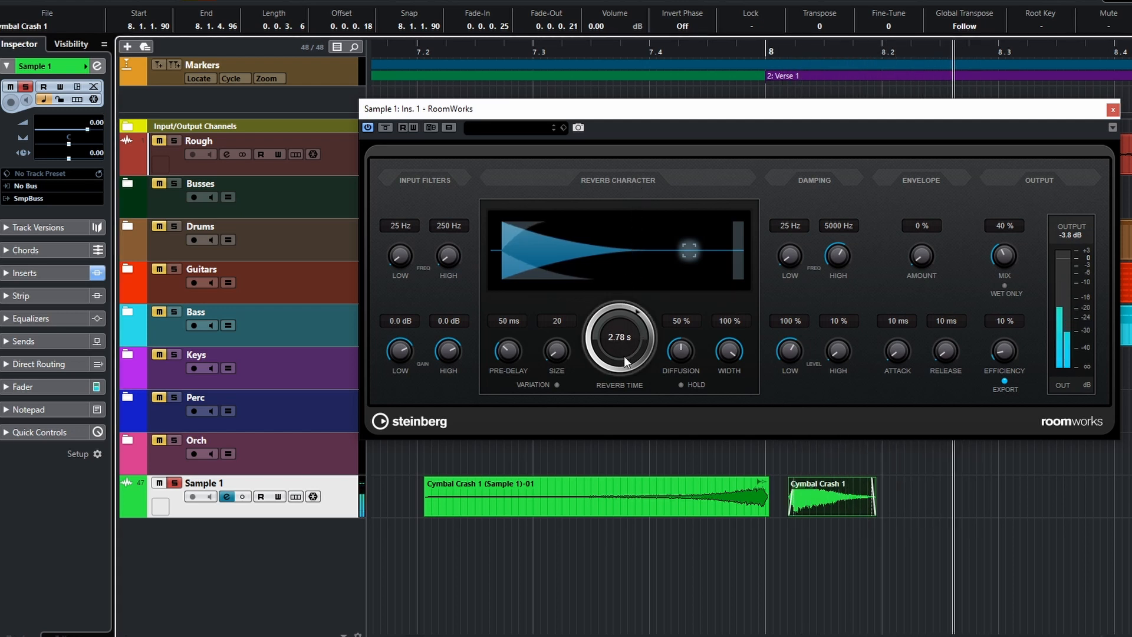
left_click_drag(620, 345, 656, 118)
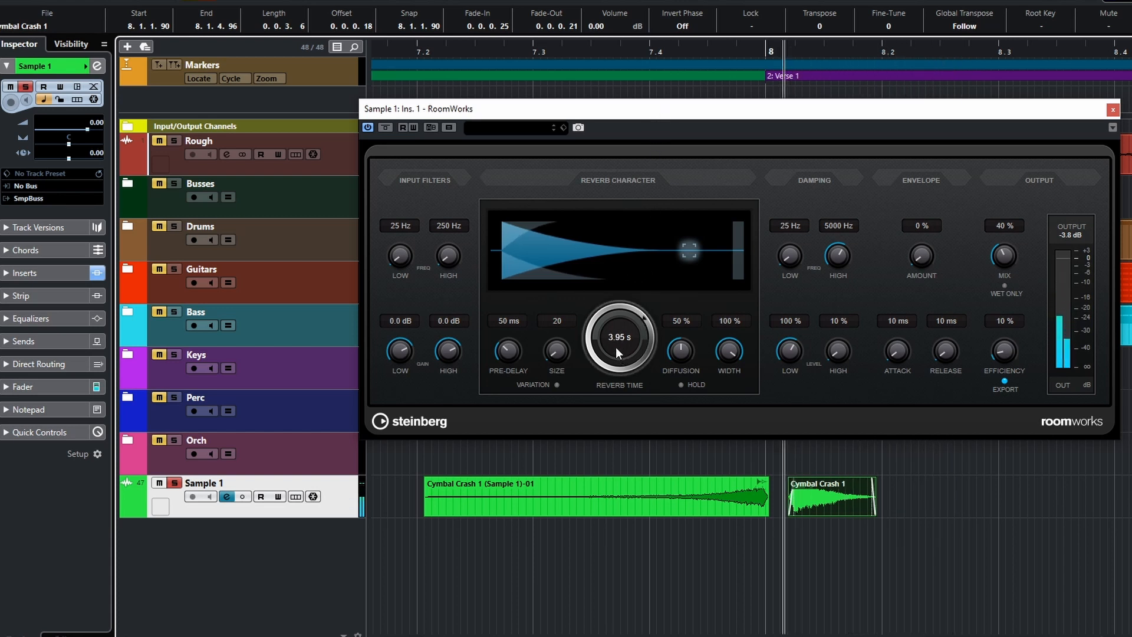
left_click_drag(642, 162, 649, 80)
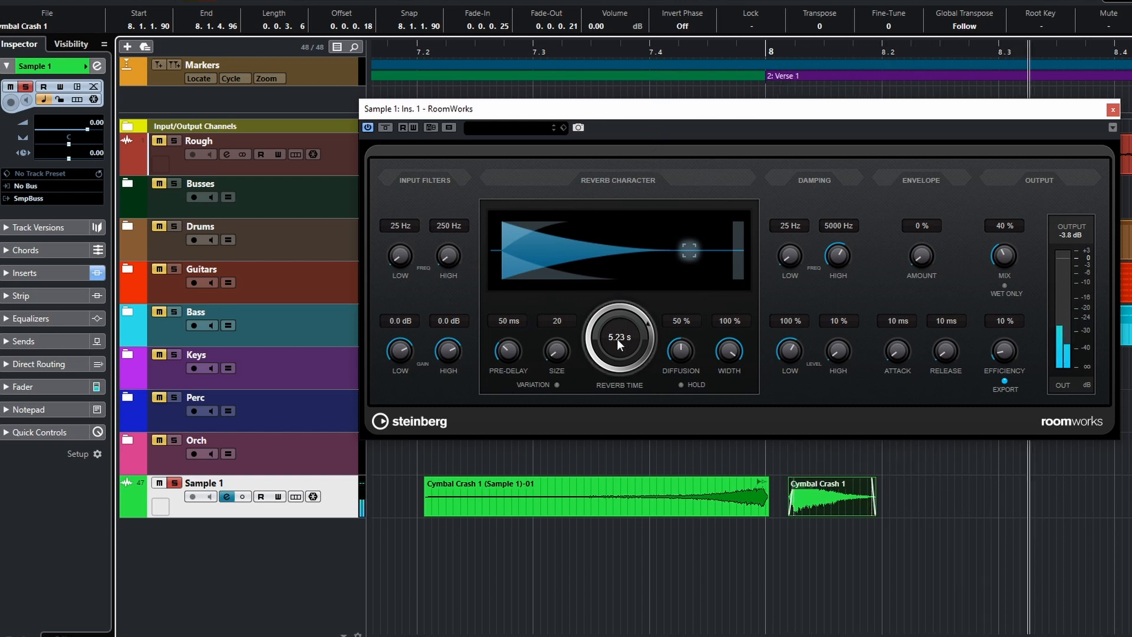
left_click_drag(624, 339, 621, 211)
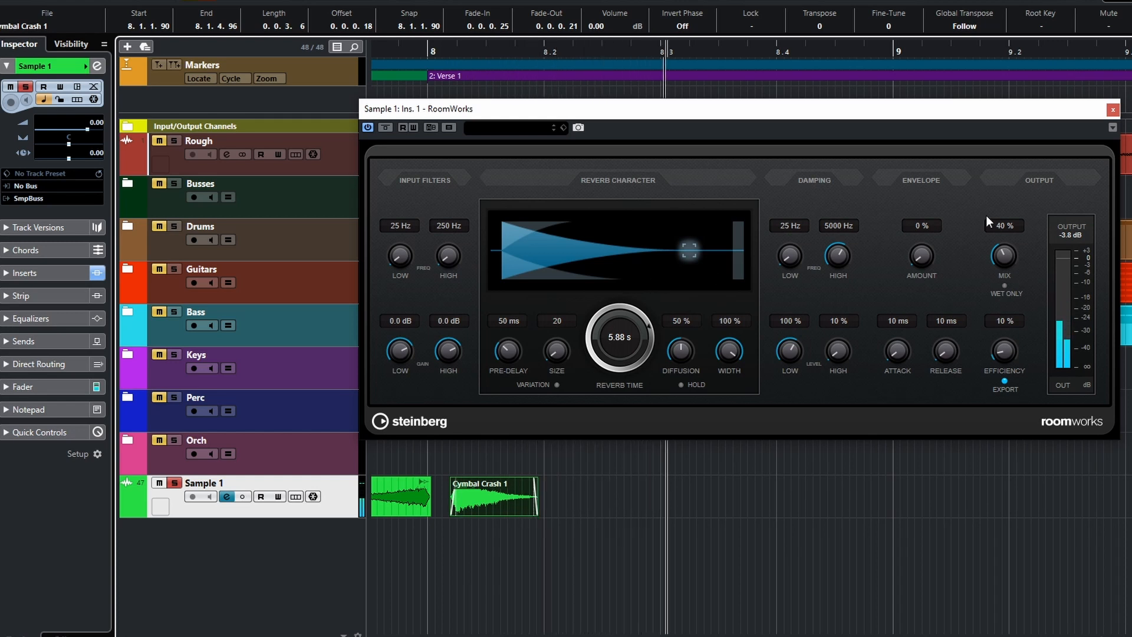
left_click(1112, 109)
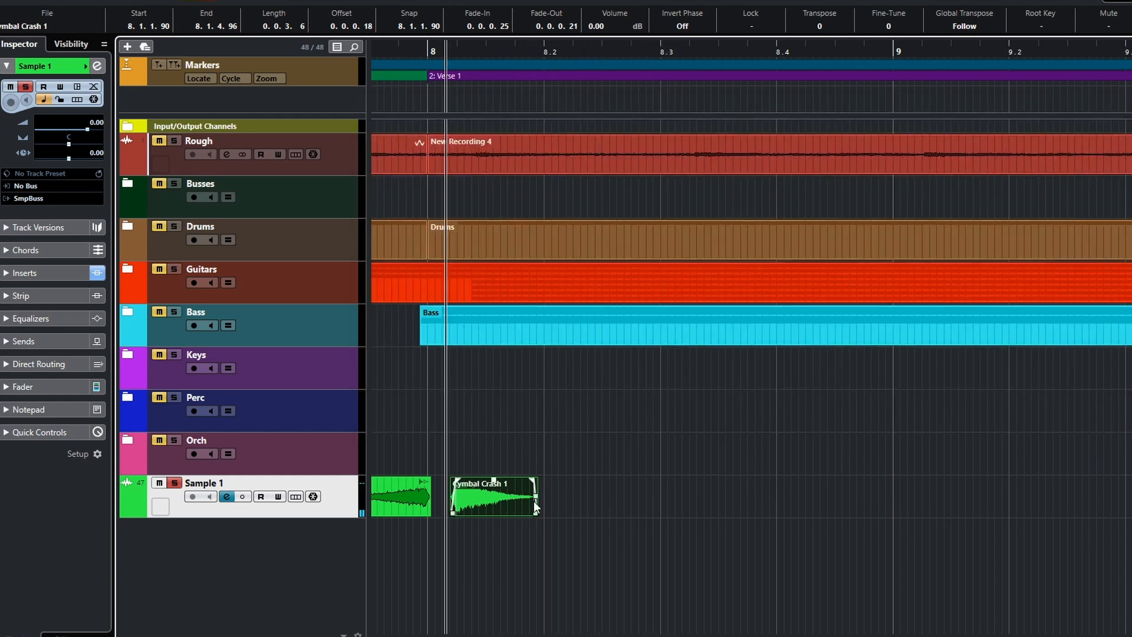
Bounce the range from 8.1.1.90 to 8.4.1.0 on Sample 1, replacing the crash event with the longer clip
scroll(567, 494, "up", 2)
scroll(567, 494, "up", 1)
scroll(572, 494, "left", 3)
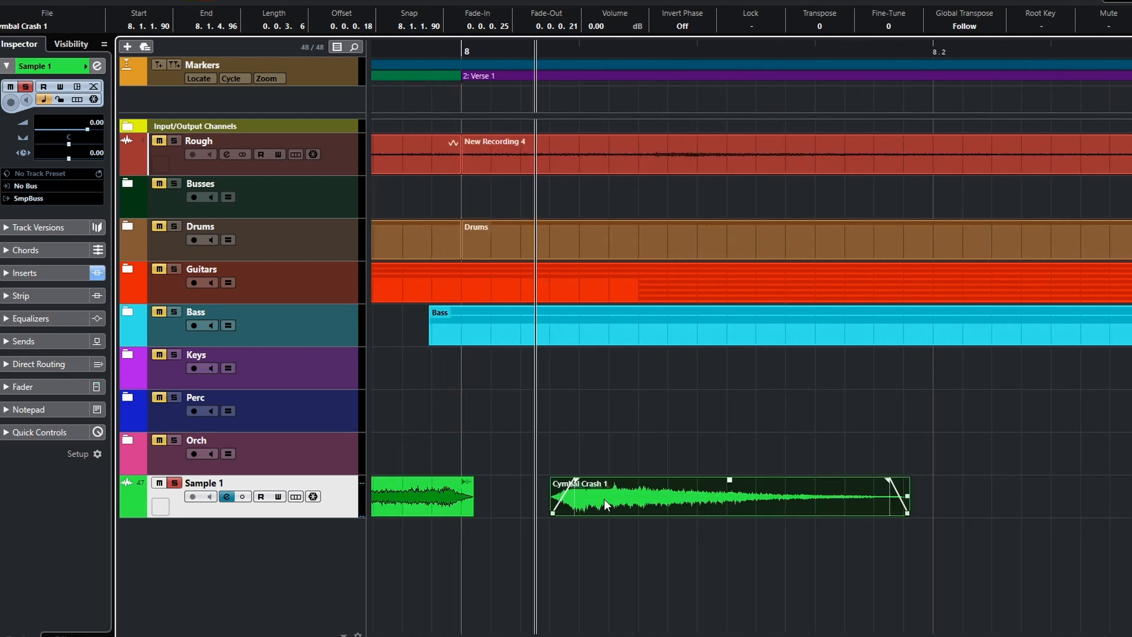
scroll(604, 499, "down", 2)
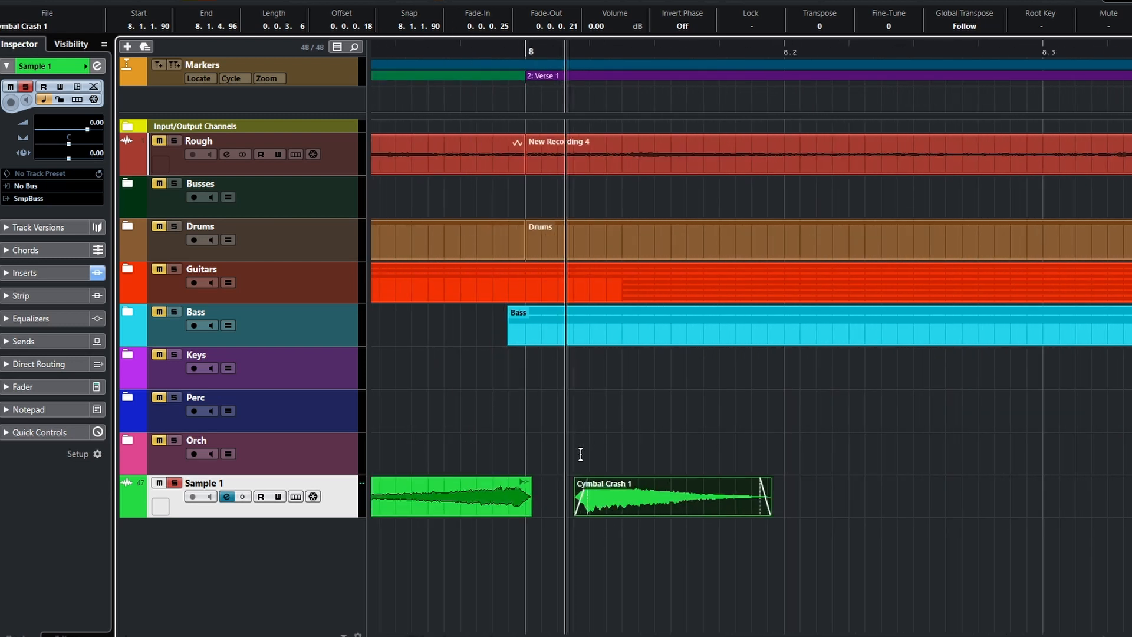
left_click_drag(572, 494, 1078, 503)
right_click(488, 505)
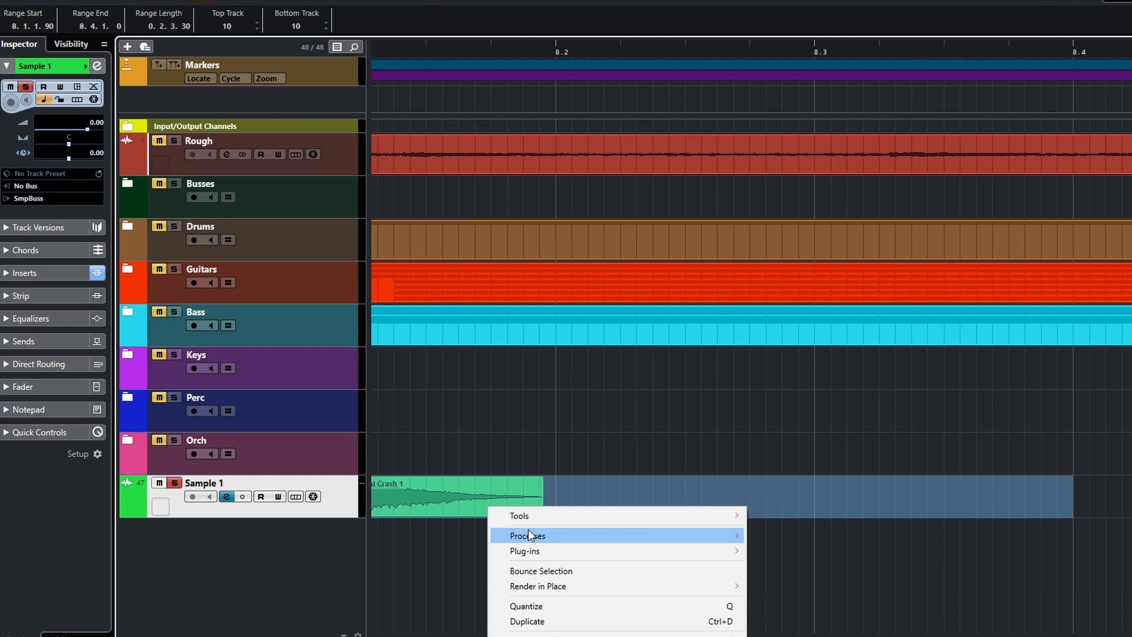
left_click(538, 570)
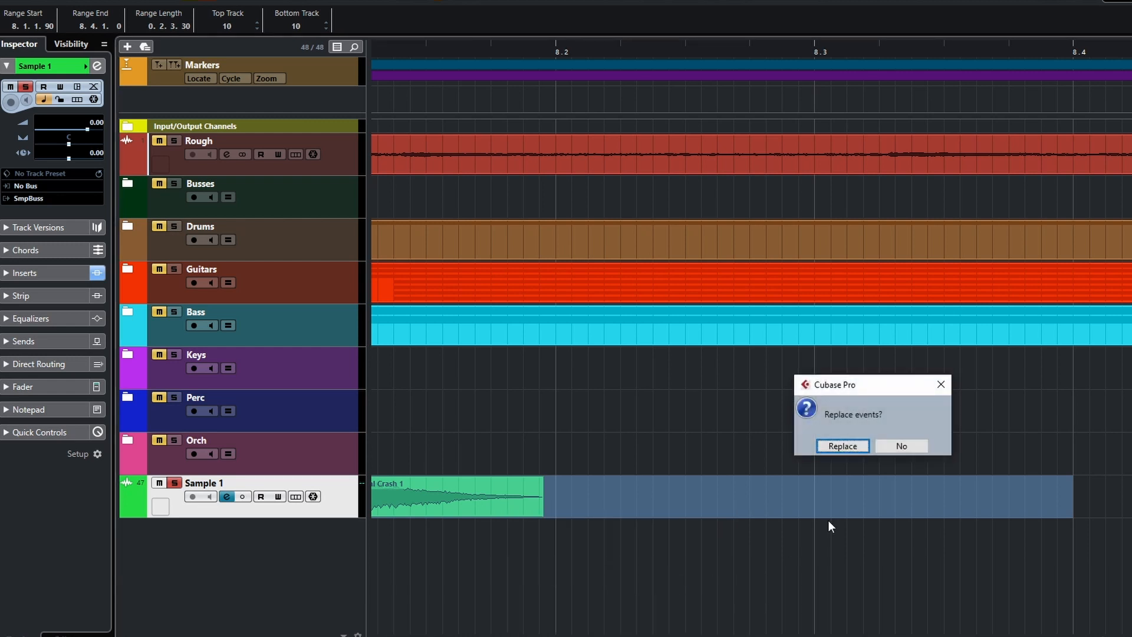
left_click(843, 446)
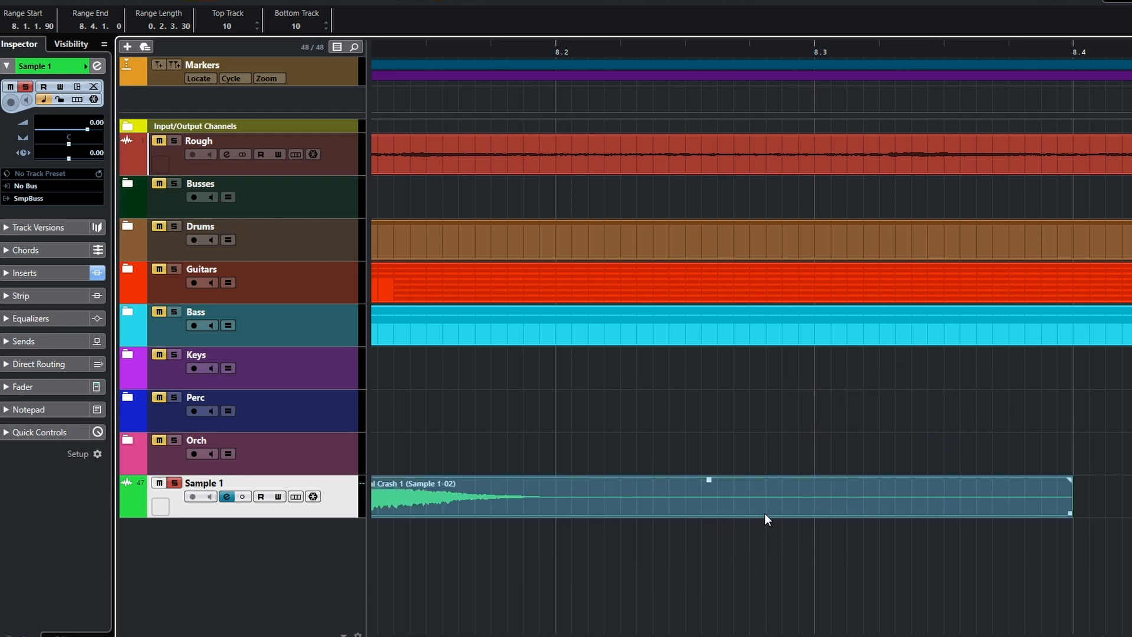
Render the extended crash clip on Sample 1 in place with the current settings
scroll(654, 528, "left", 3)
right_click(634, 507)
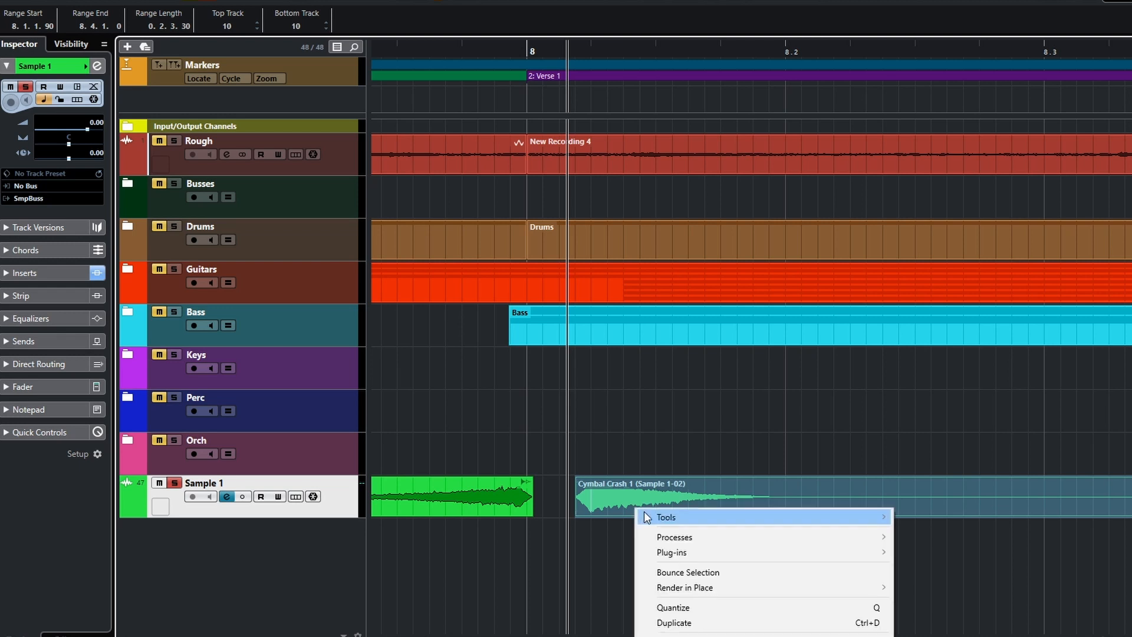
mouse_move(678, 591)
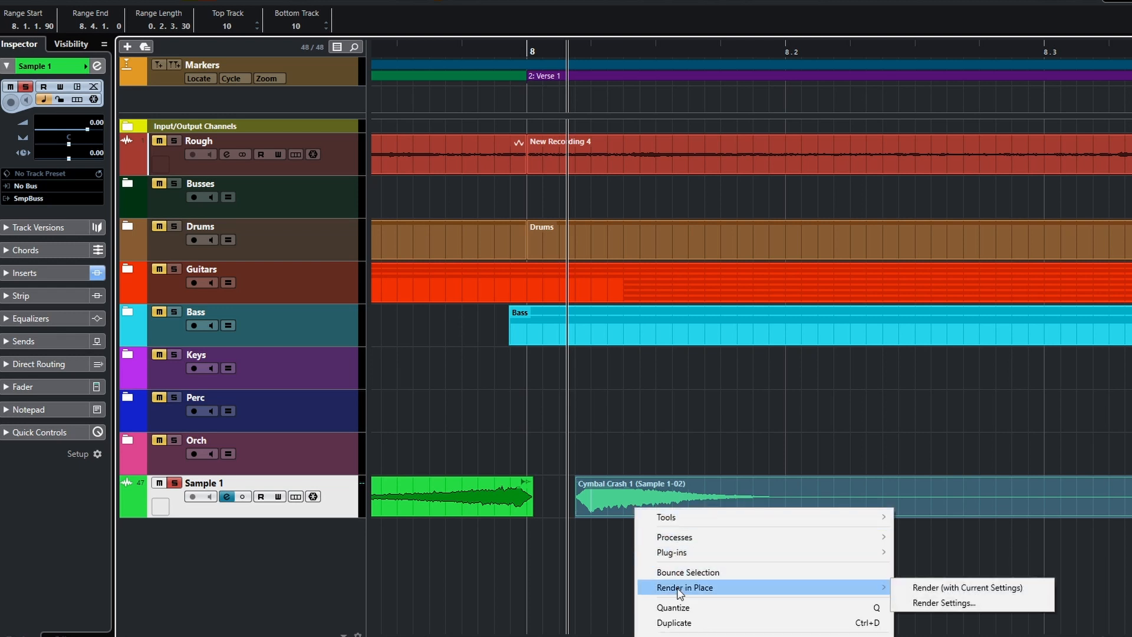
left_click(930, 589)
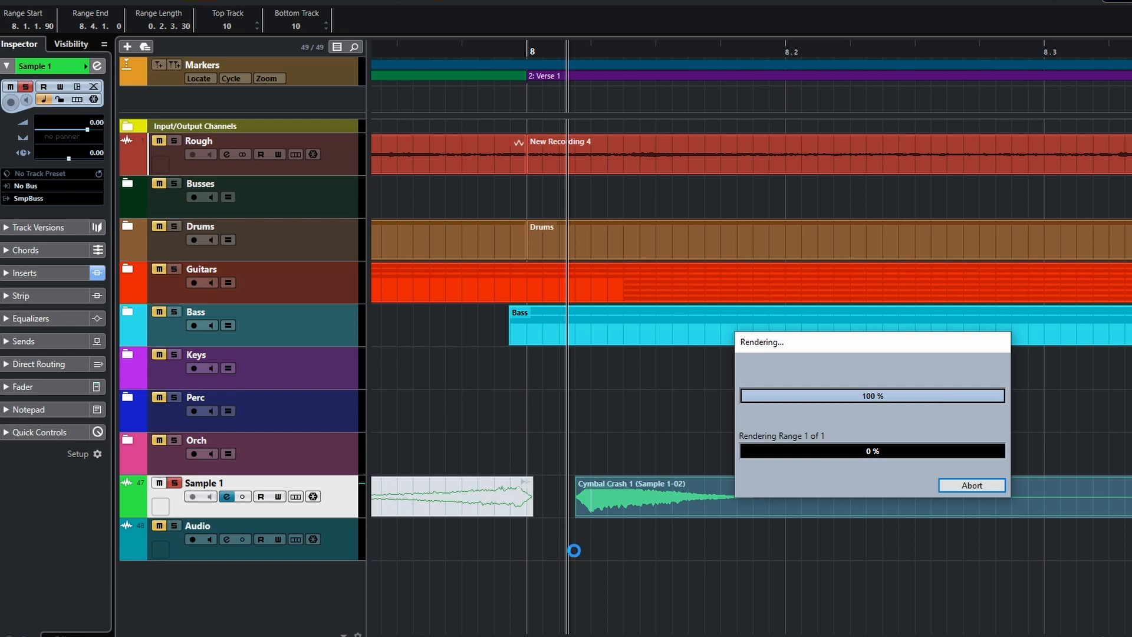
Solo the rendered Sample 1 (R) track and audition its crash clip
scroll(790, 583, "down", 2)
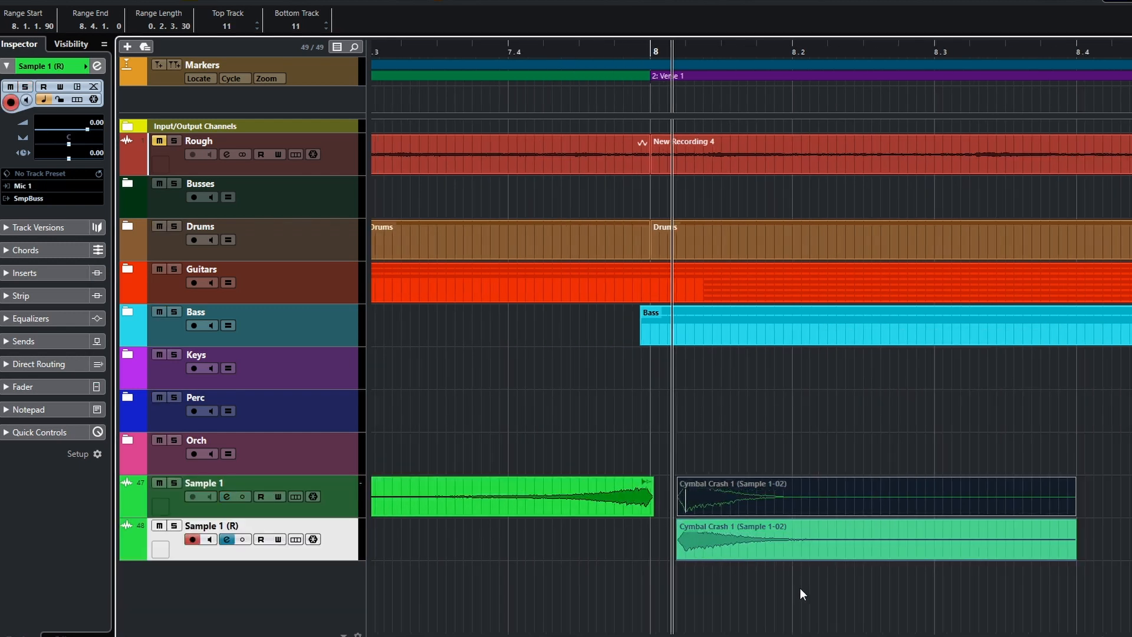
left_click(174, 525)
key("space")
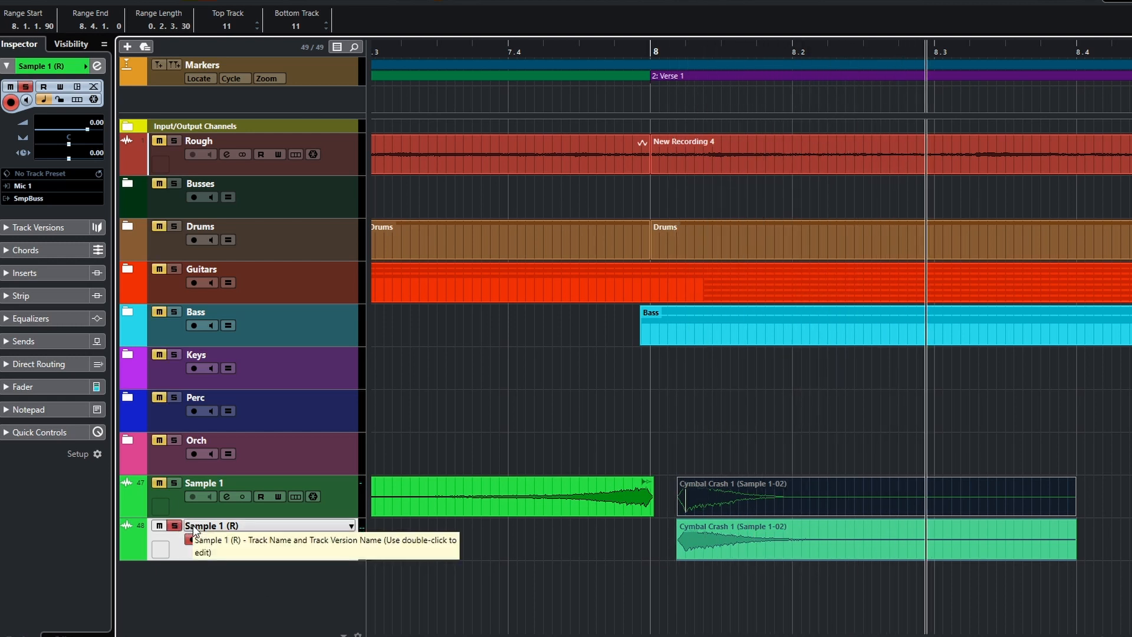
Stop playback and delete the original muted crash event on Sample 1
key("space")
scroll(673, 578, "up", 1)
scroll(673, 578, "down", 2)
scroll(673, 572, "down", 2)
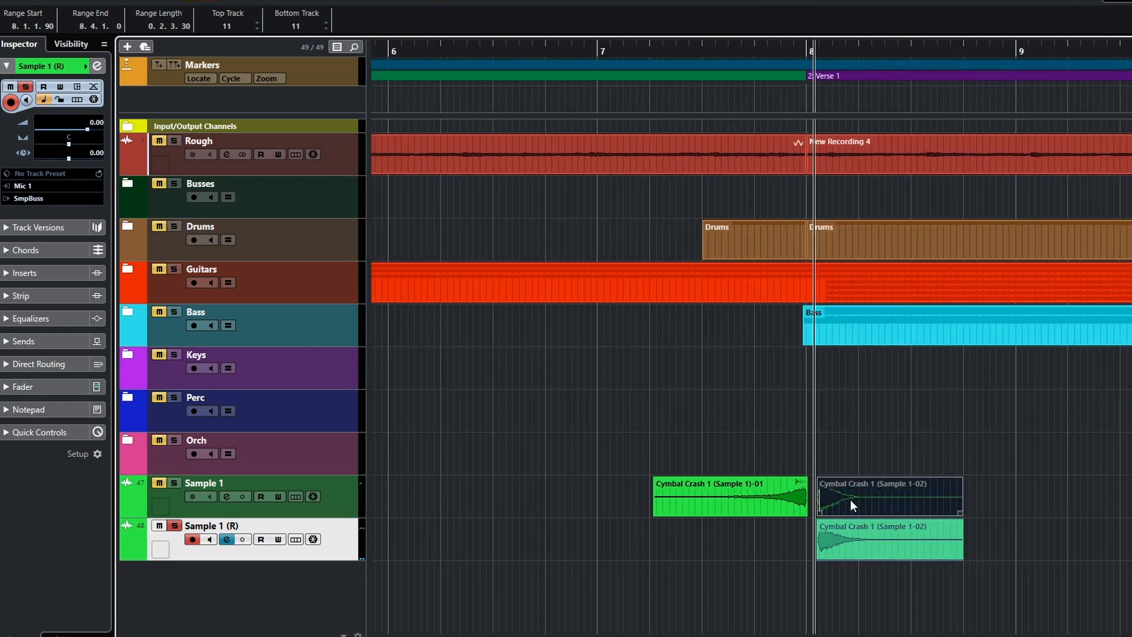
left_click(910, 543)
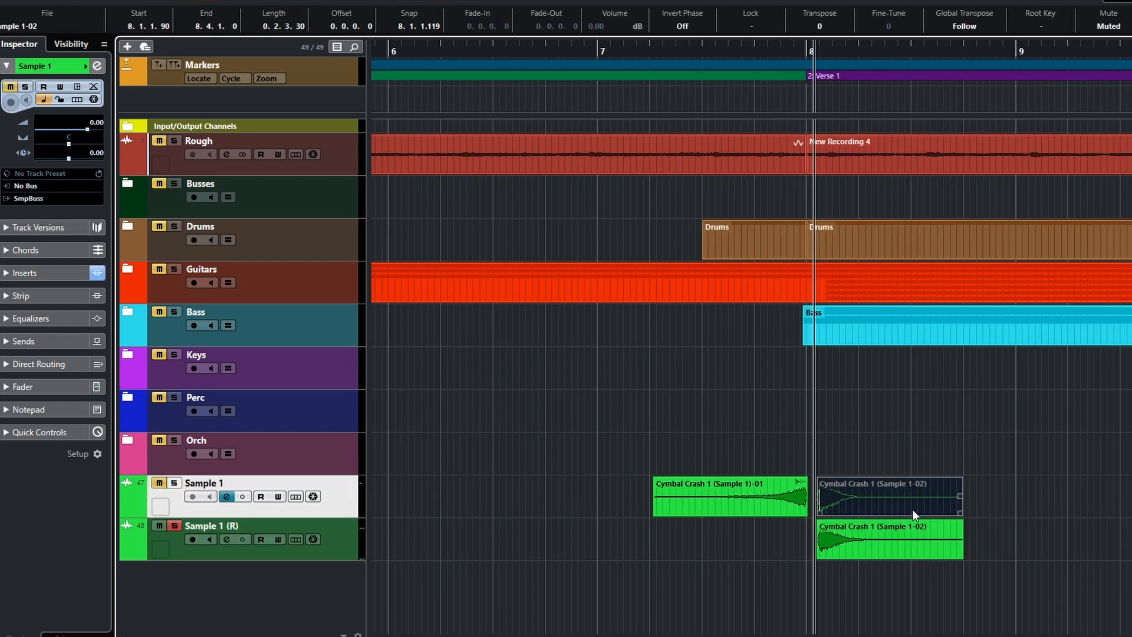
key("Delete")
Clear the leftover sliver at 8.1.1.90 on Sample 1 and move the rendered crash onto that track, starting at 7.4.4.90
scroll(846, 553, "up", 4)
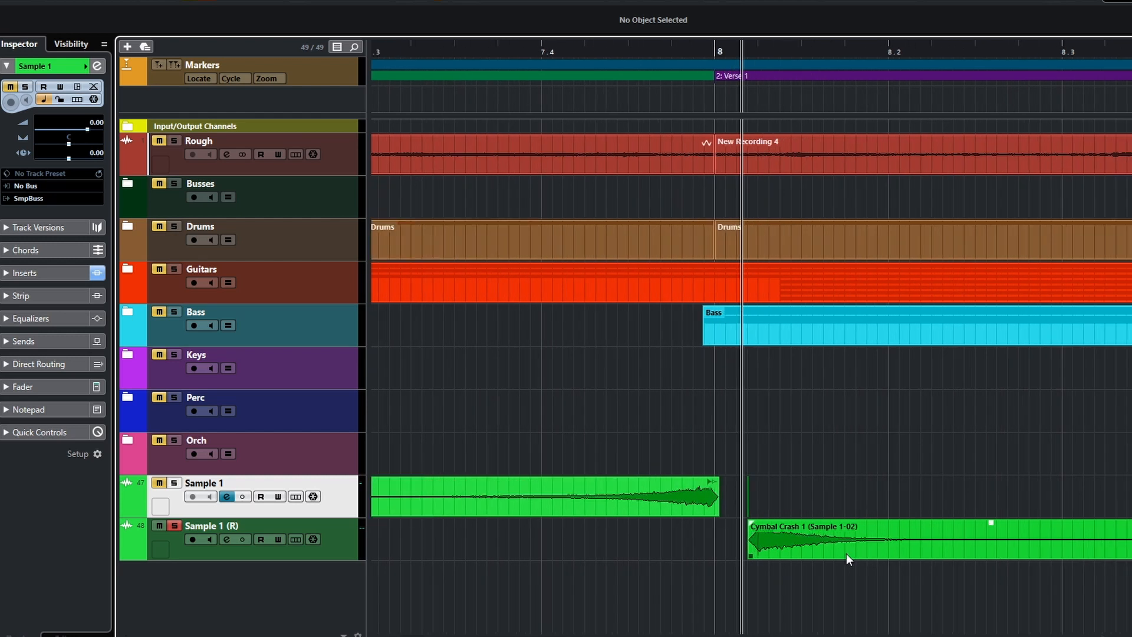
scroll(760, 506, "up", 2)
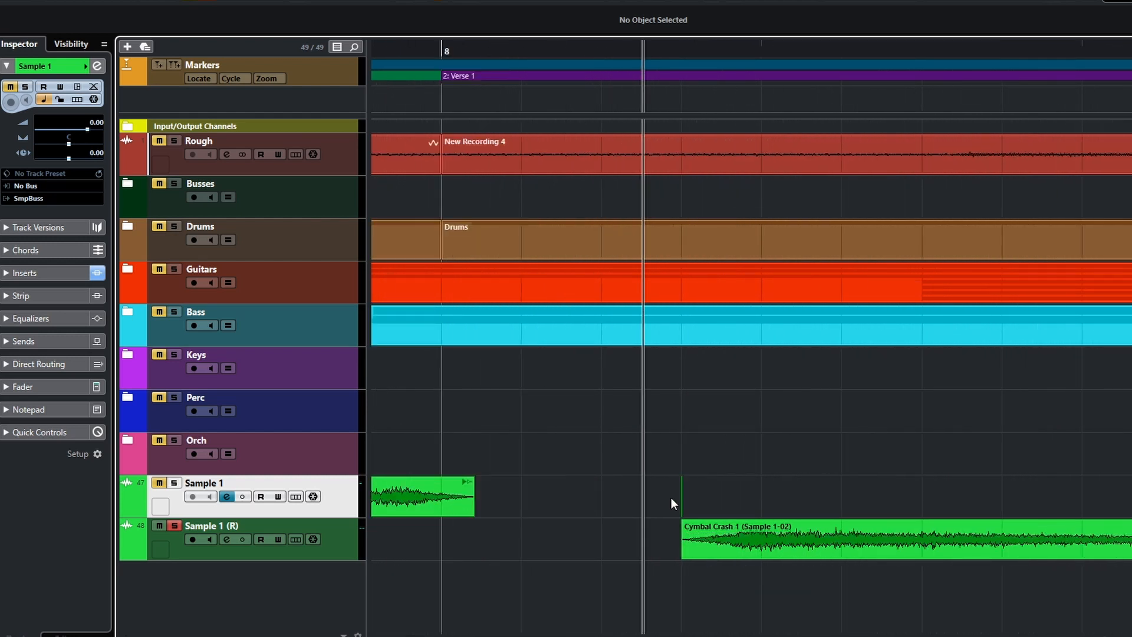
left_click_drag(671, 498, 732, 498)
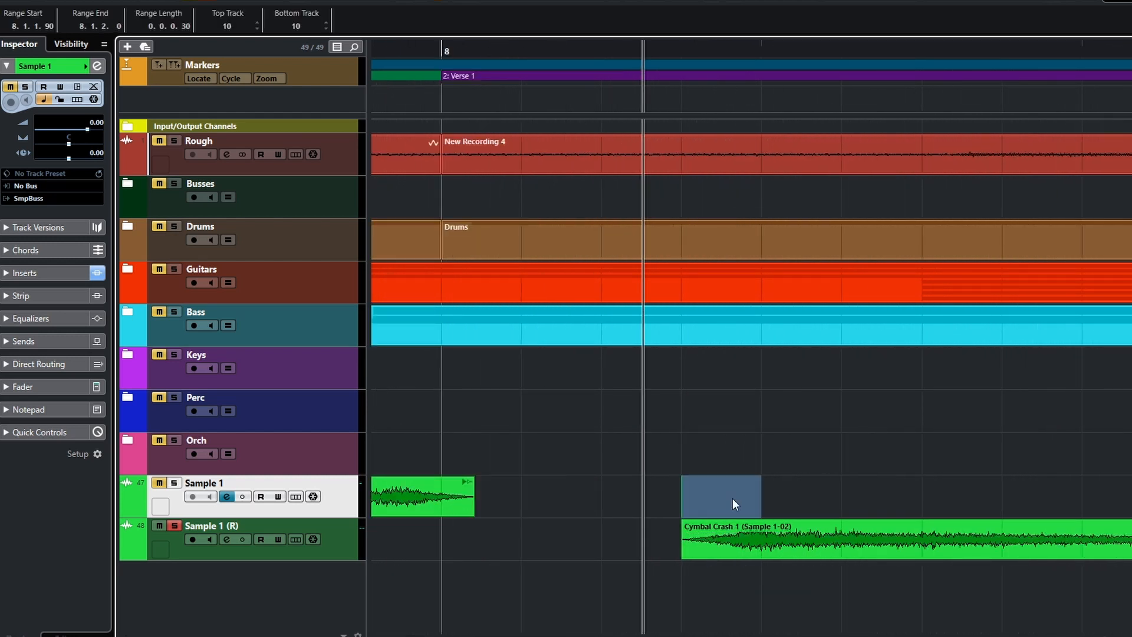
left_click(439, 1)
left_click_drag(665, 500, 466, 506)
key("Delete")
scroll(666, 572, "left", 2)
scroll(682, 583, "up", 2)
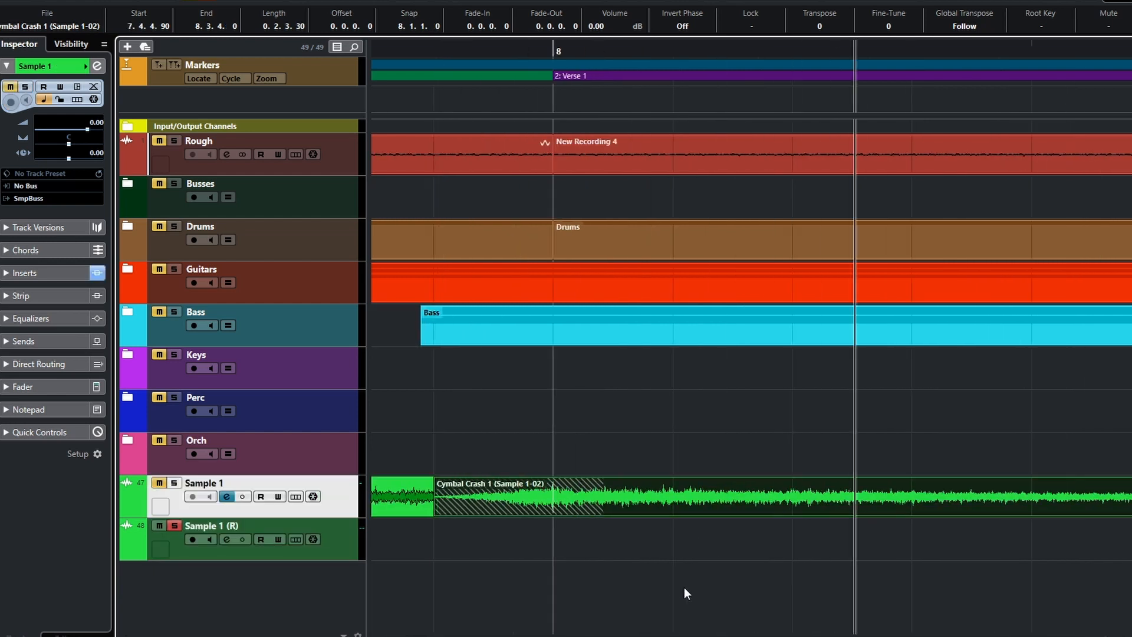
Trim the start of the crash event on Sample 1 to 7.4.4.119
scroll(692, 586, "down", 5)
scroll(695, 579, "down", 1)
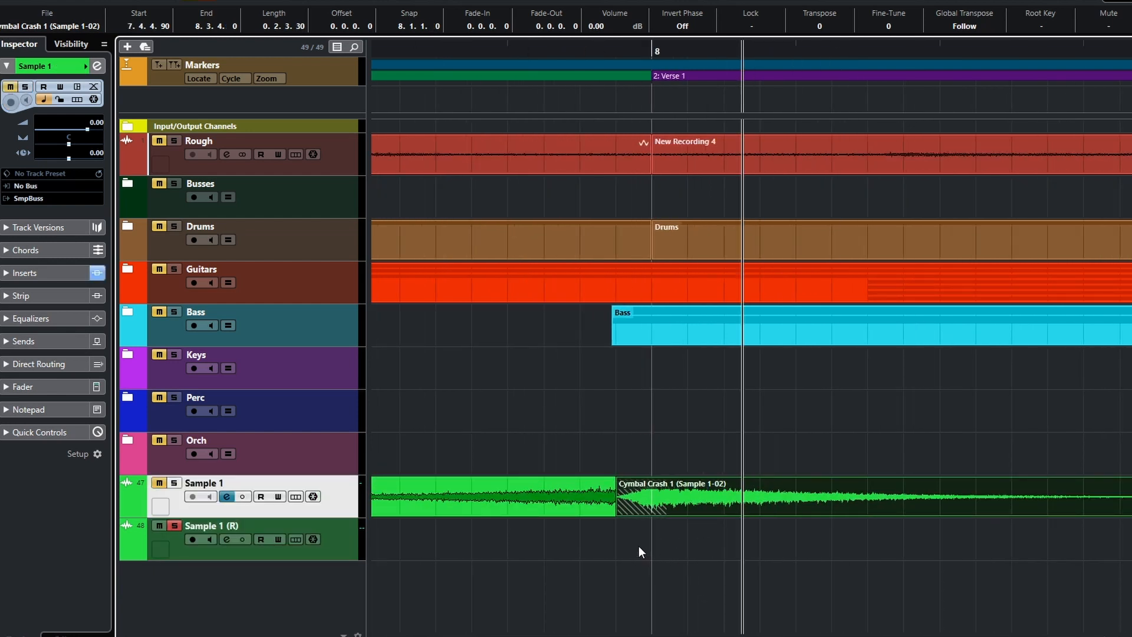
left_click_drag(617, 512, 695, 518)
left_click(624, 511)
left_click_drag(623, 510, 701, 508)
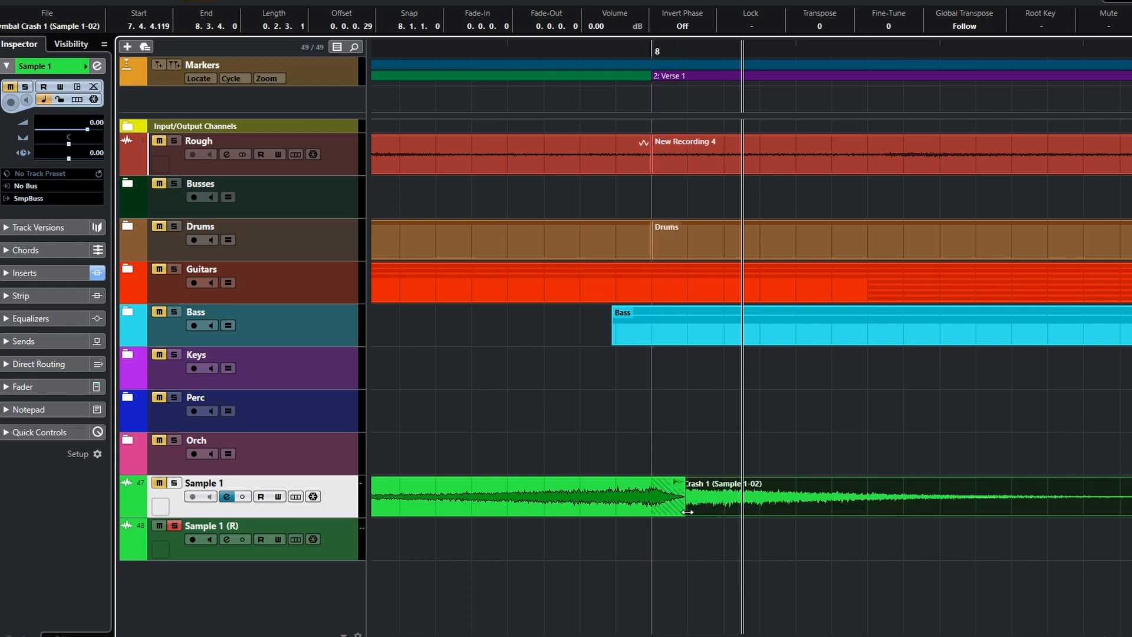
Trim the reverse swell's end to 8.1.1.8 and crossfade it with the crash event
left_click_drag(652, 479, 657, 502)
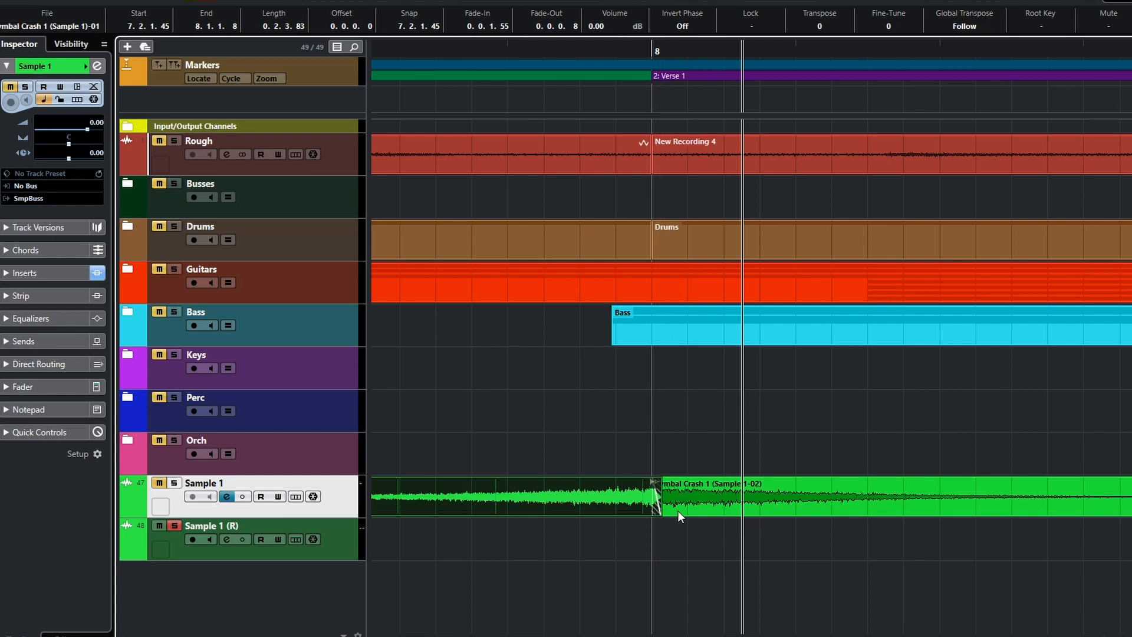
left_click(673, 505)
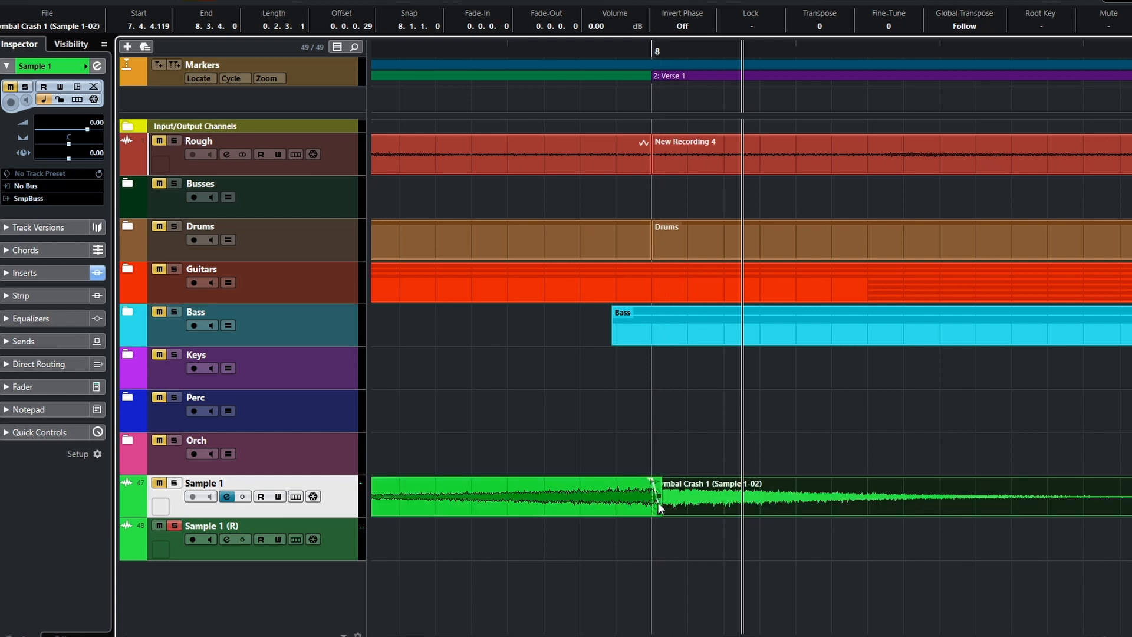
left_click(630, 501)
left_click(694, 506, "shift")
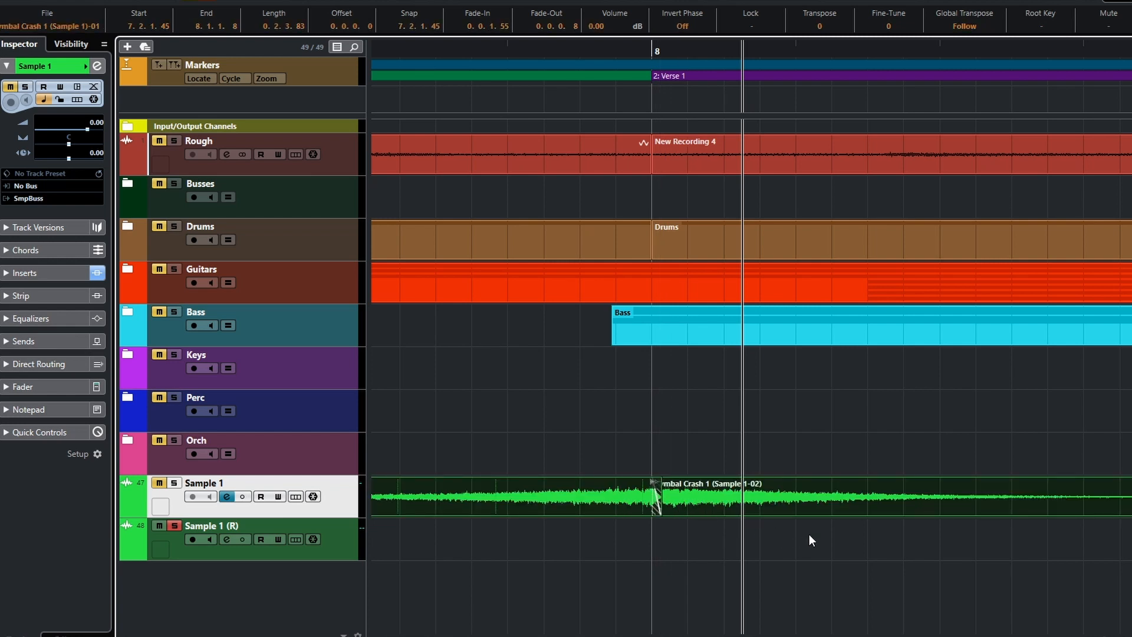
key("x")
scroll(586, 559, "down", 4)
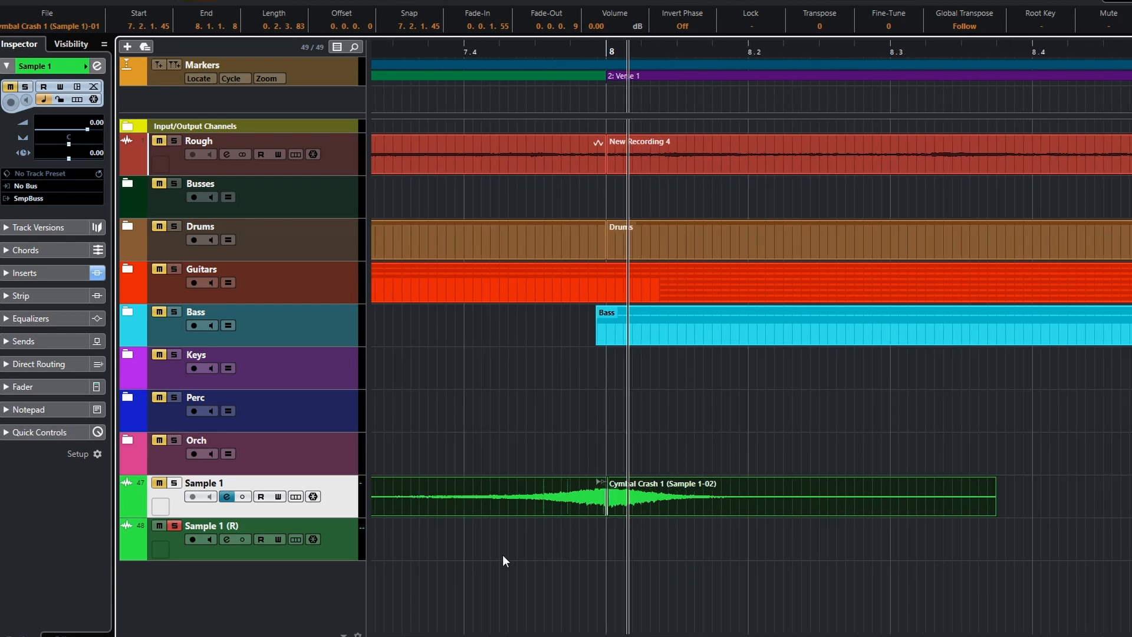
Unsolo the emptied Sample 1 (R) track and remove it from the project
left_click(175, 526)
right_click(350, 534)
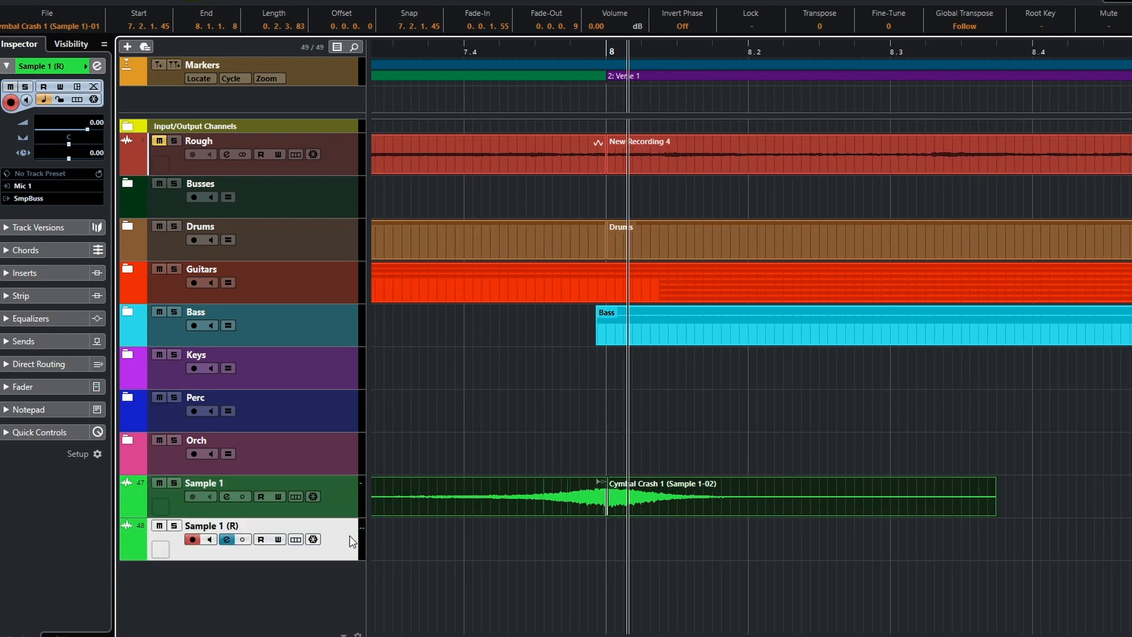
left_click(408, 592)
key("g")
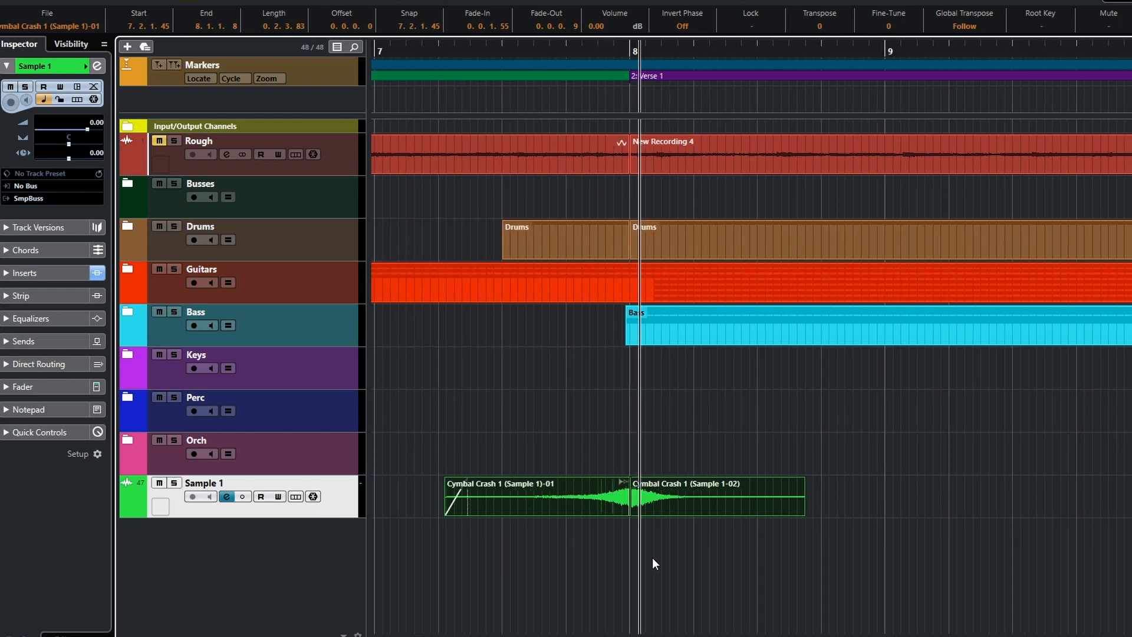
Solo Sample 1 and audition the joined swell and crash from the swell's start
left_click(445, 527)
key("space")
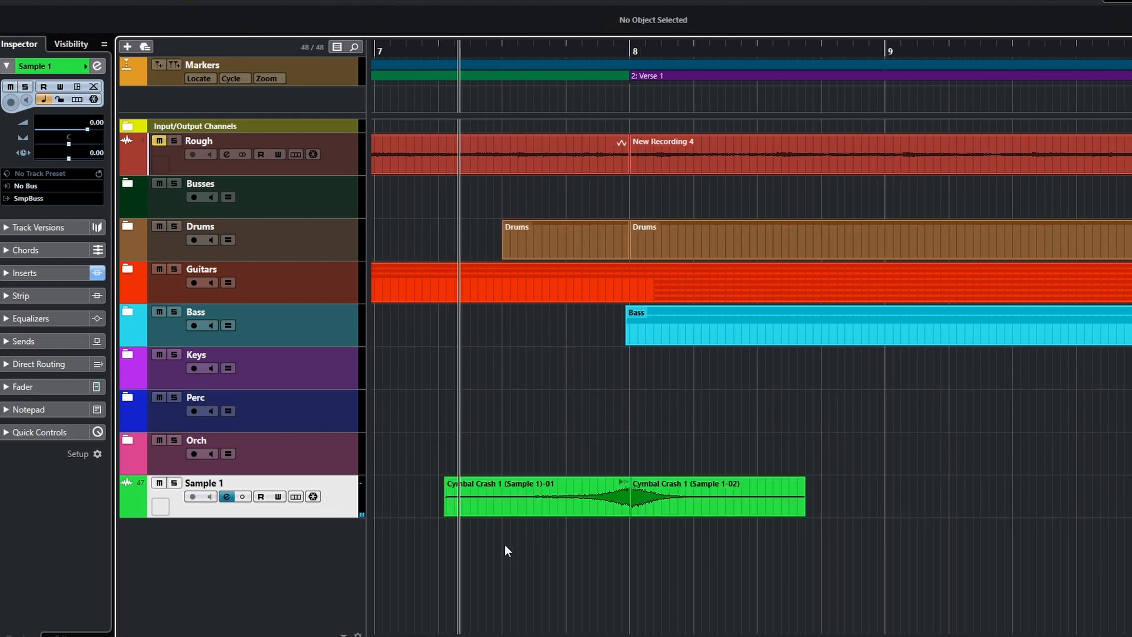
left_click(174, 483)
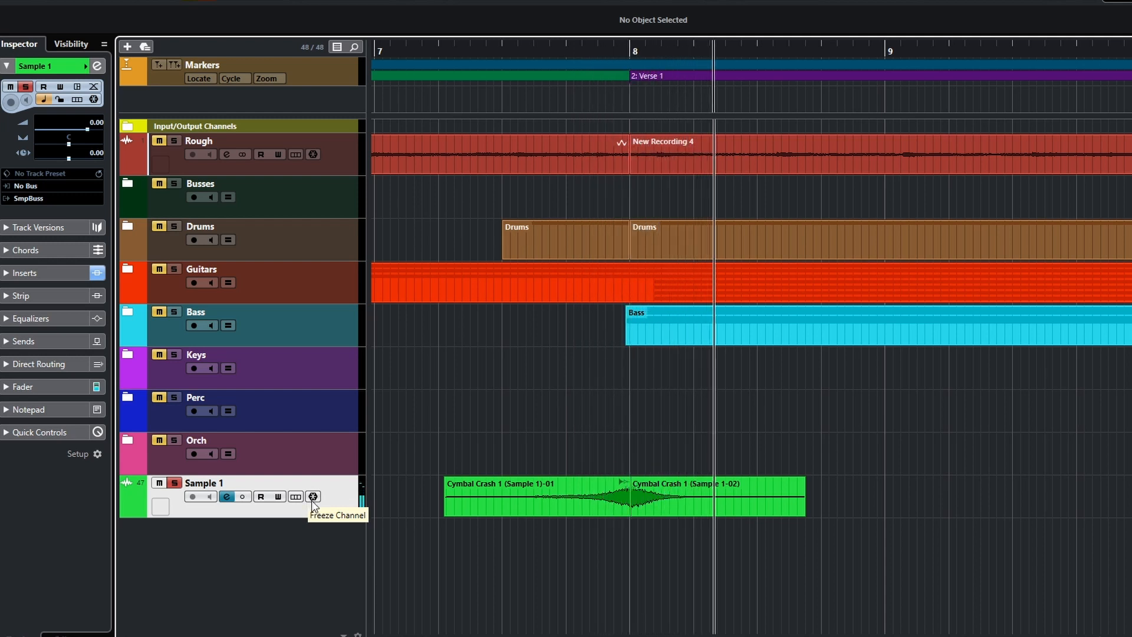
key("space")
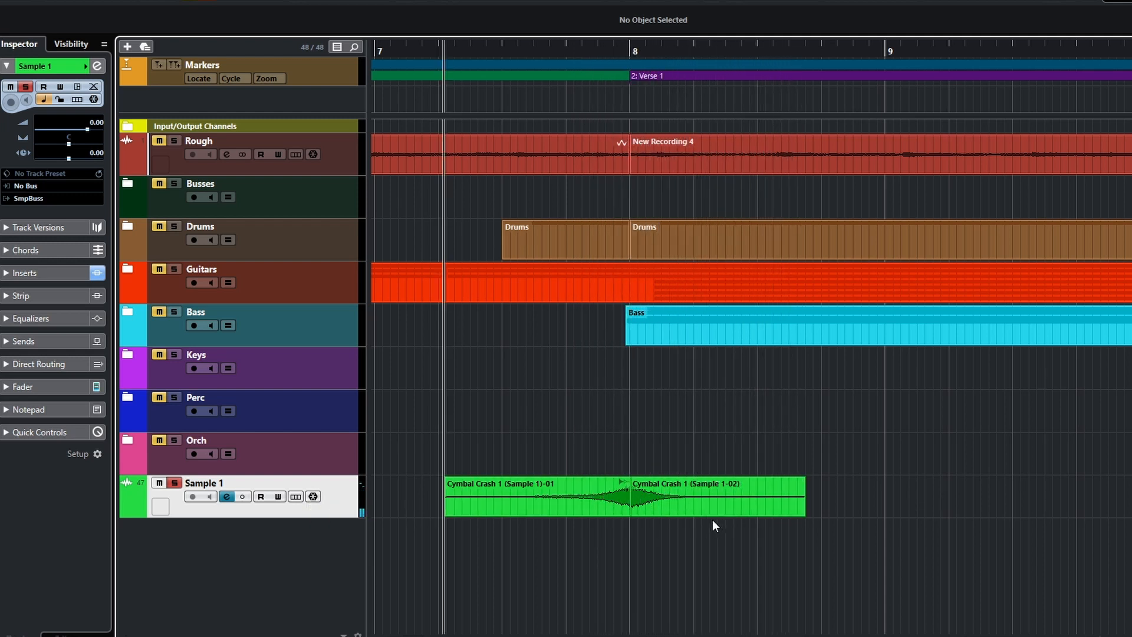
Shift and shorten the crossfade on Sample 1 so the crash starts at 7.4.4.117 with a 0.0.0.2 fade-in
scroll(695, 525, "down", 2)
scroll(702, 537, "up", 5)
scroll(702, 537, "down", 3)
scroll(642, 528, "up", 6)
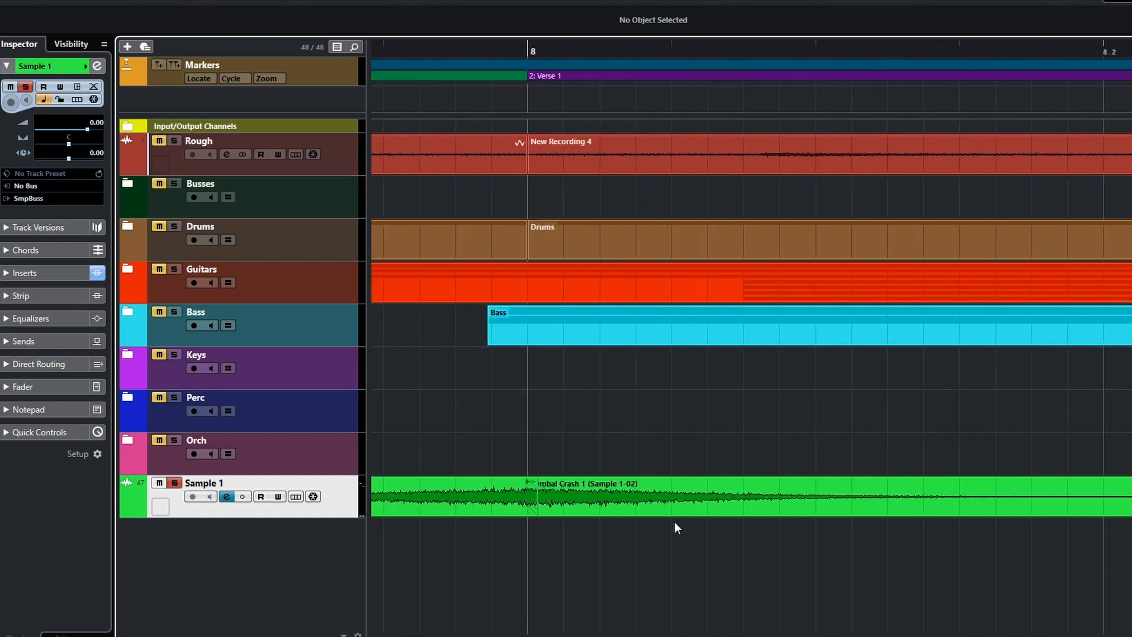
scroll(764, 544, "up", 3)
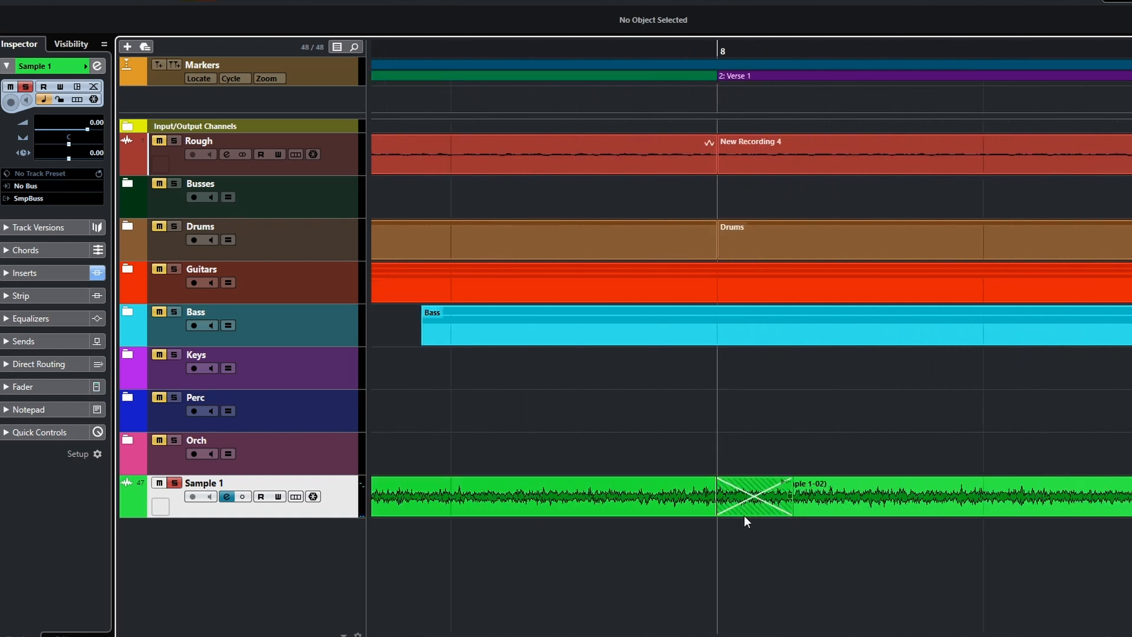
left_click(744, 513)
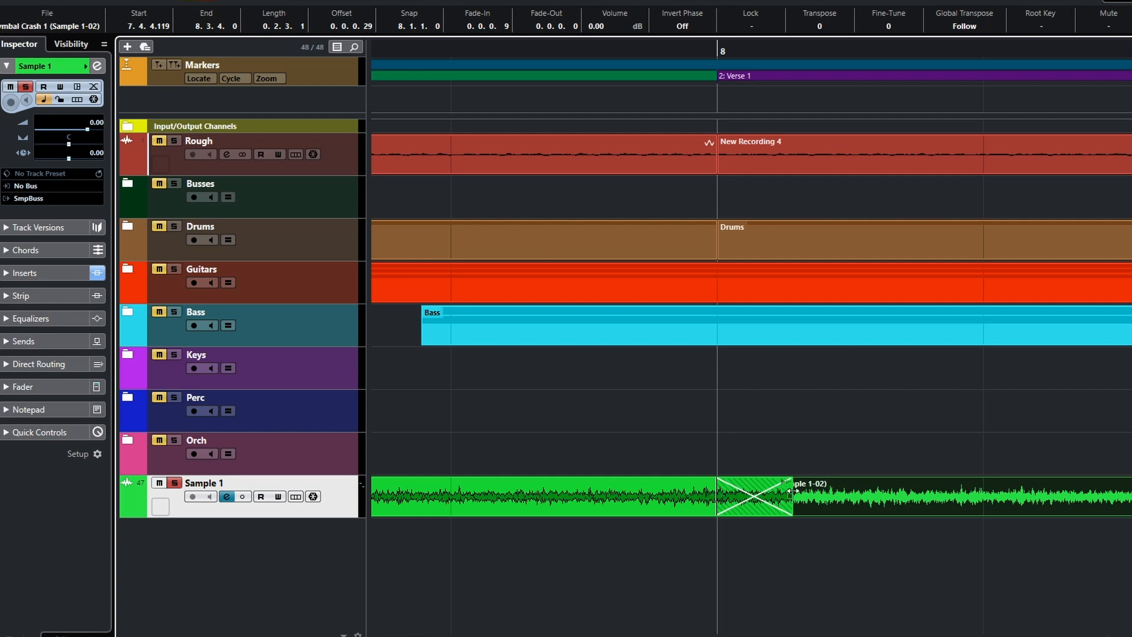
left_click_drag(793, 490, 660, 500)
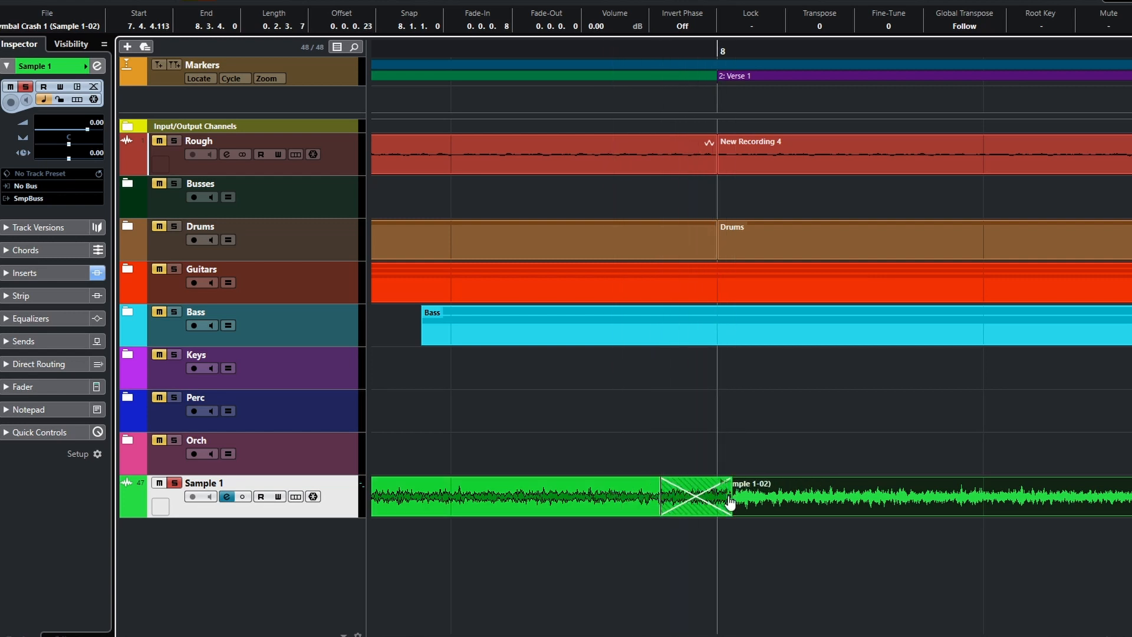
left_click_drag(730, 500, 697, 499)
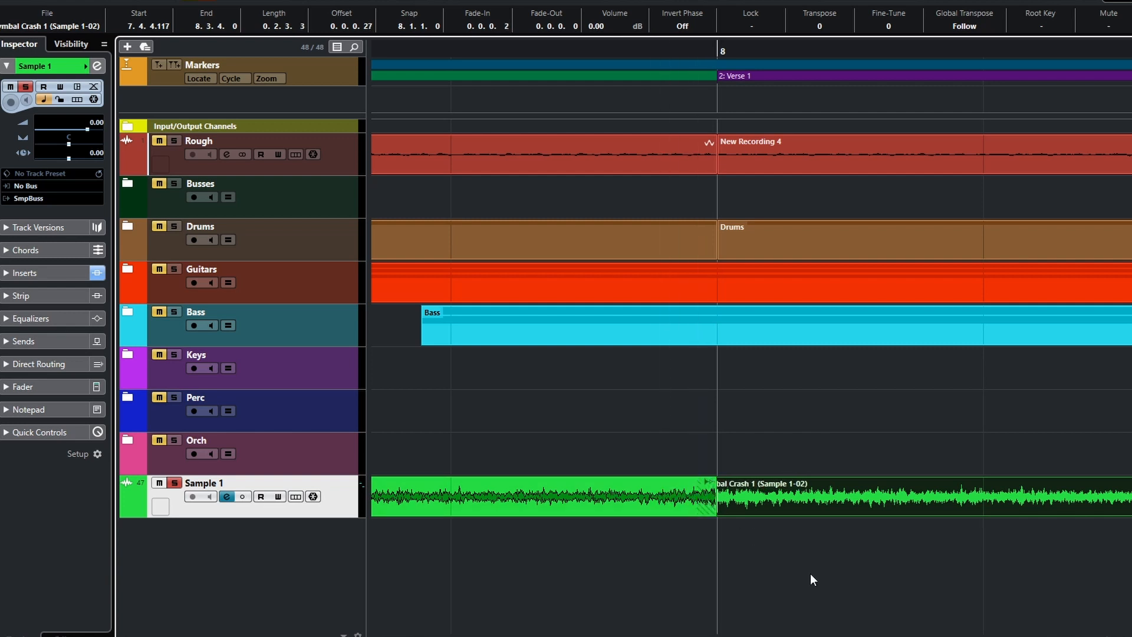
Audition the adjusted crossfade and unsolo Sample 1
key("space")
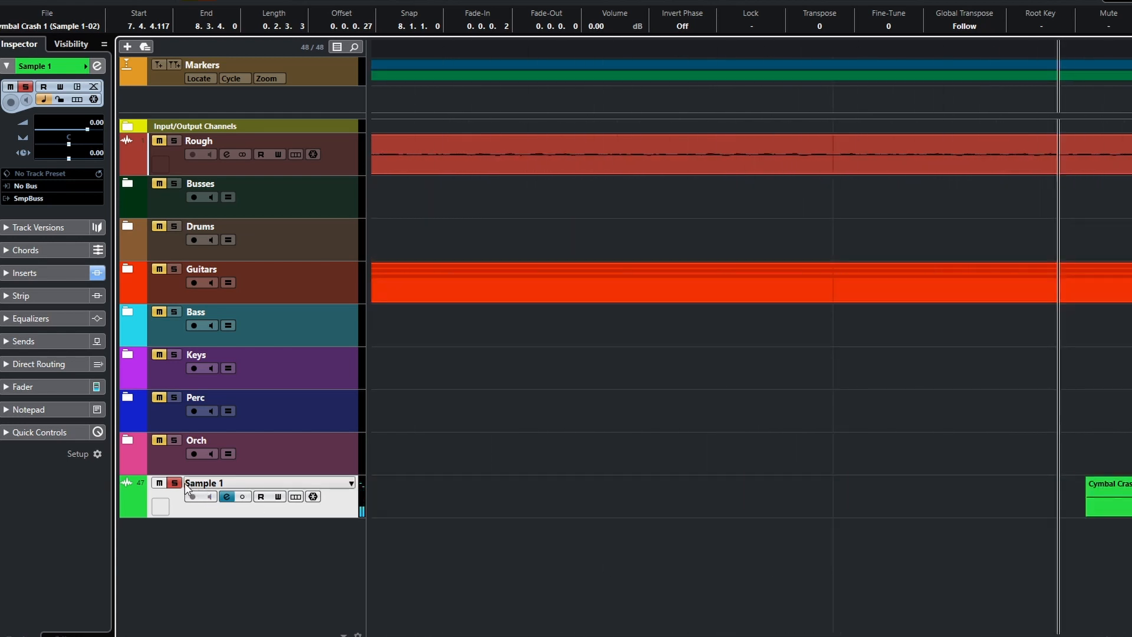
left_click(174, 483)
scroll(861, 549, "down", 8)
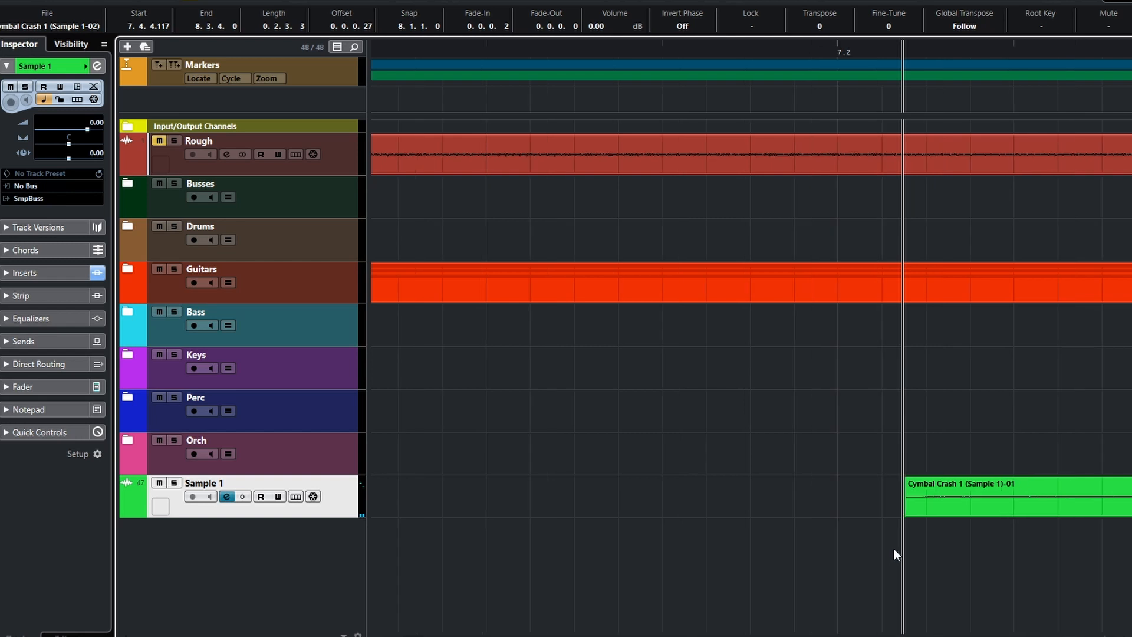
scroll(932, 525, "down", 4)
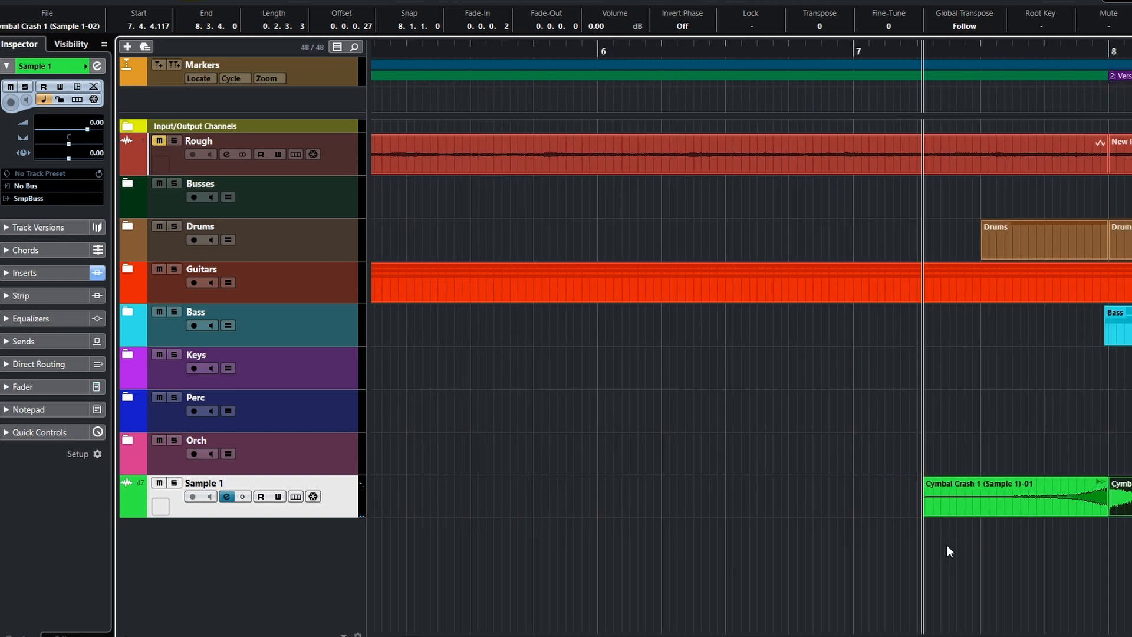
Add a 0.0.1.26 fade-out to the end of the crash and audition it in the mix
left_click_drag(821, 479, 806, 480)
key("space")
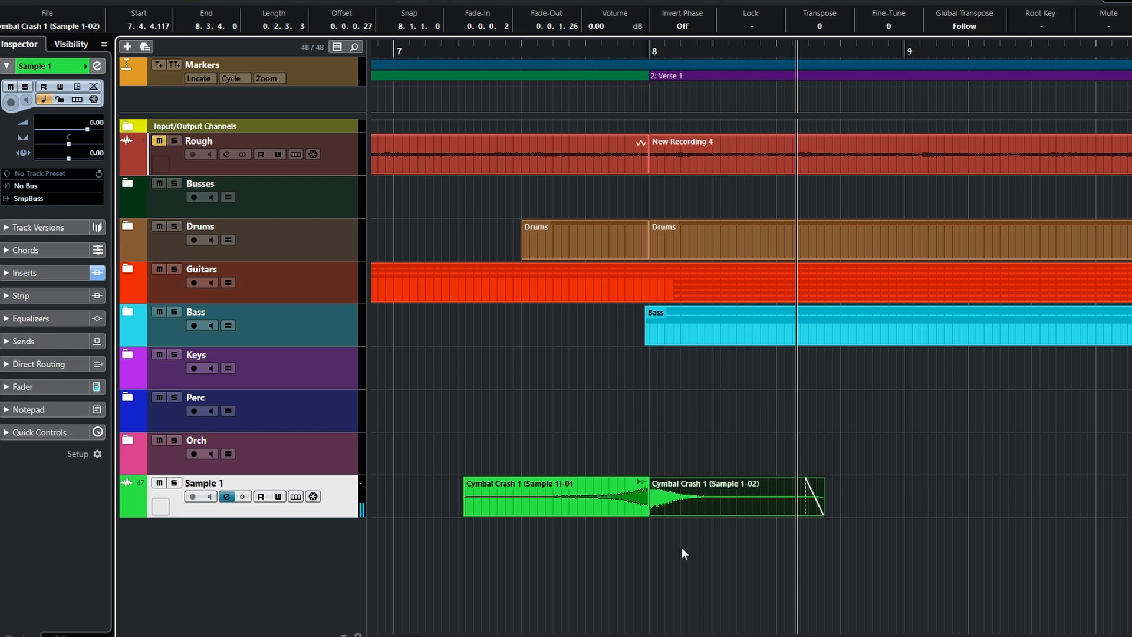
key("space")
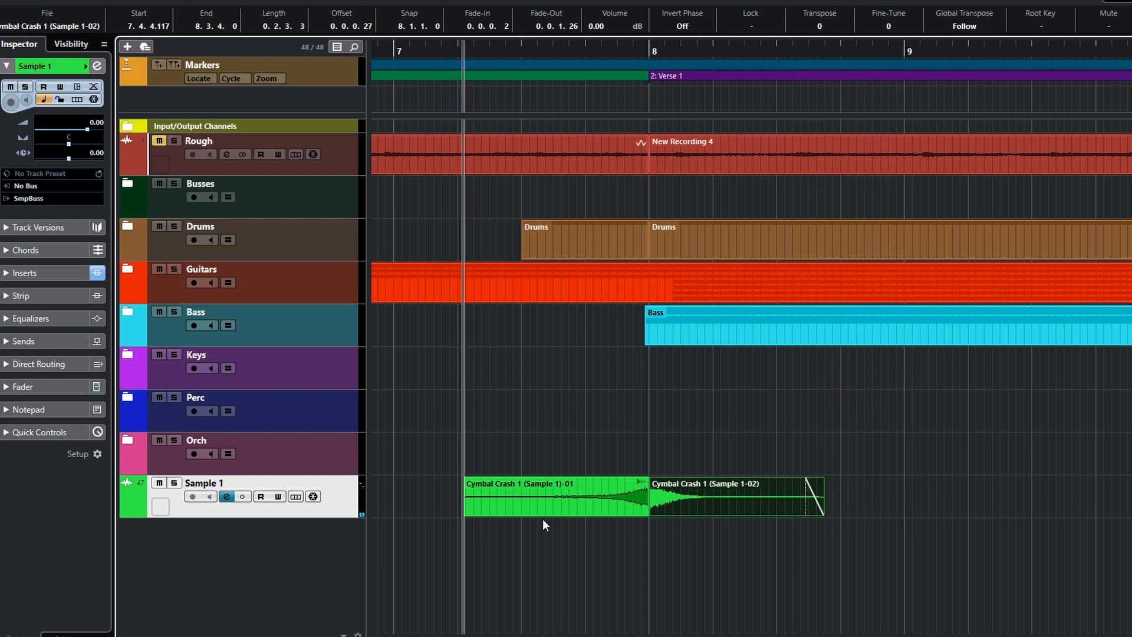
Bounce the swell and crash events on Sample 1 into one clip, replacing the originals
left_click_drag(493, 463, 685, 504)
right_click(685, 504)
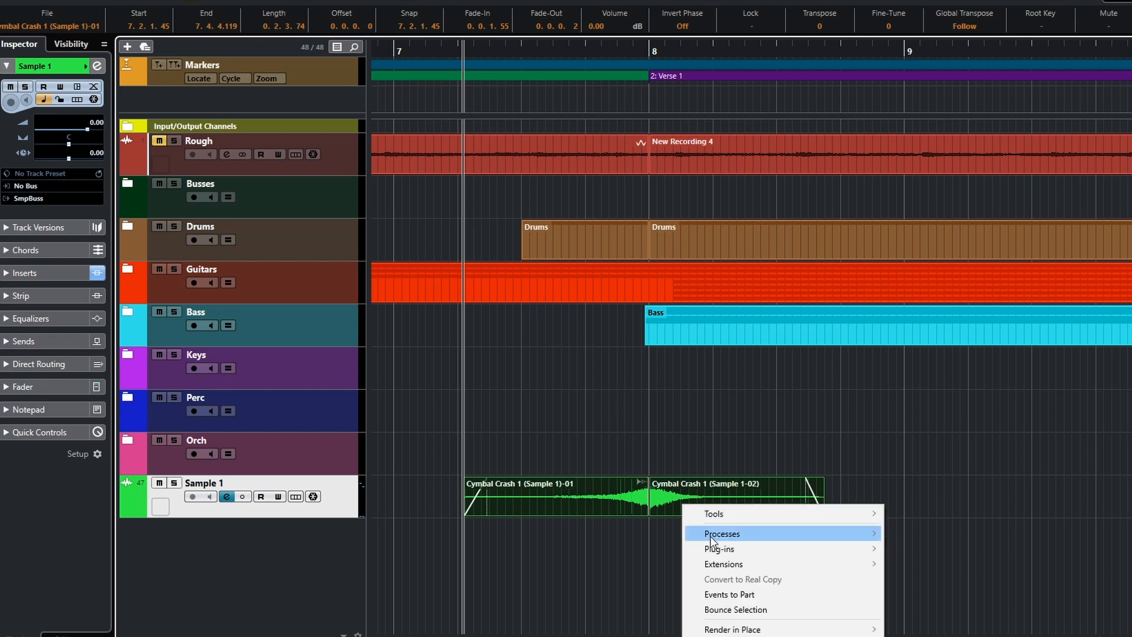
left_click(733, 610)
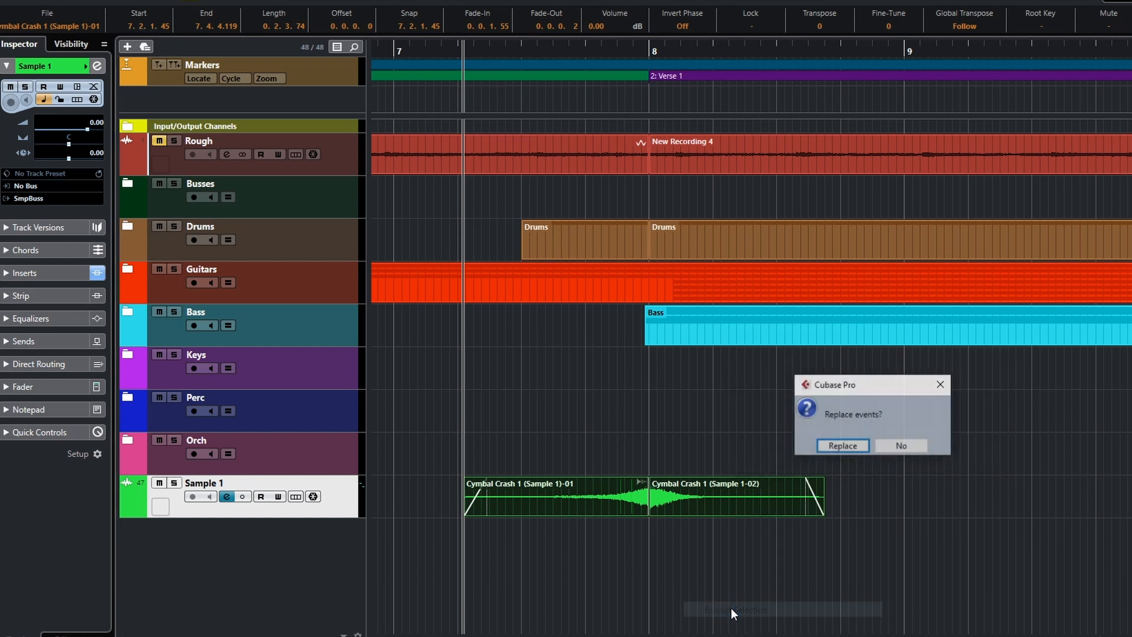
left_click(855, 446)
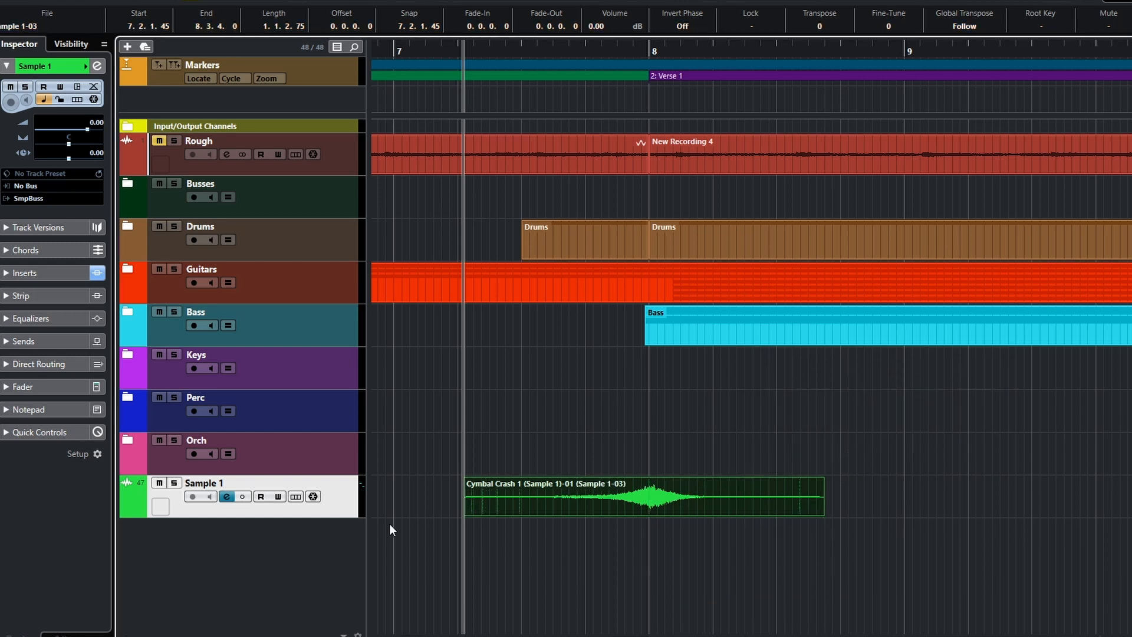
Lower the Sample 1 volume to -11.5 dB while auditioning the cymbal swell in the mix
left_click(33, 386)
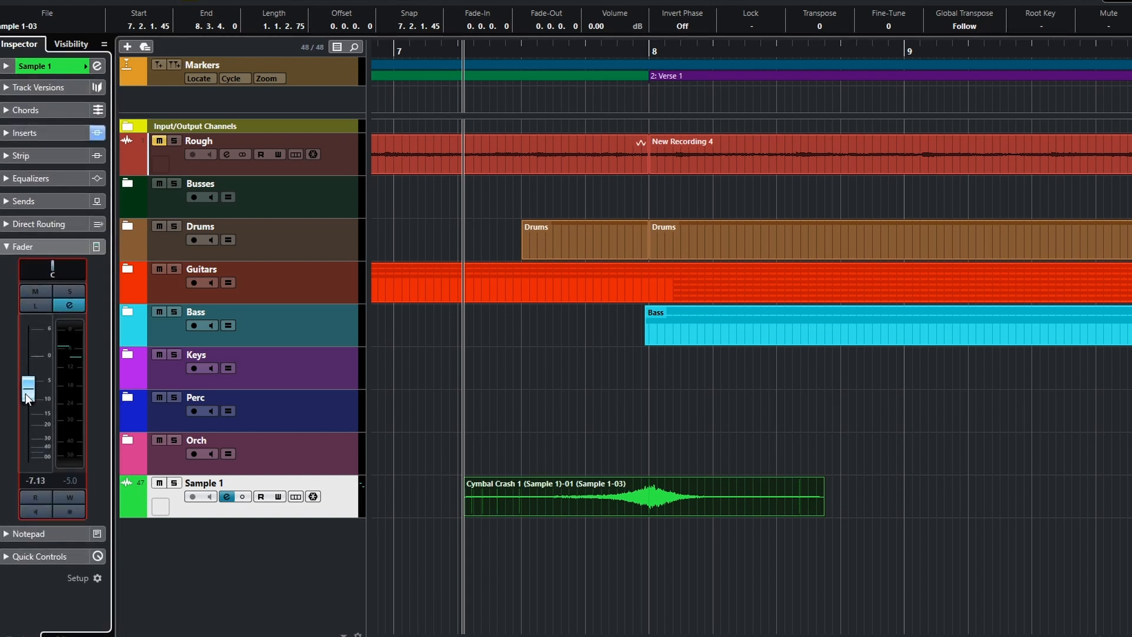
key("space")
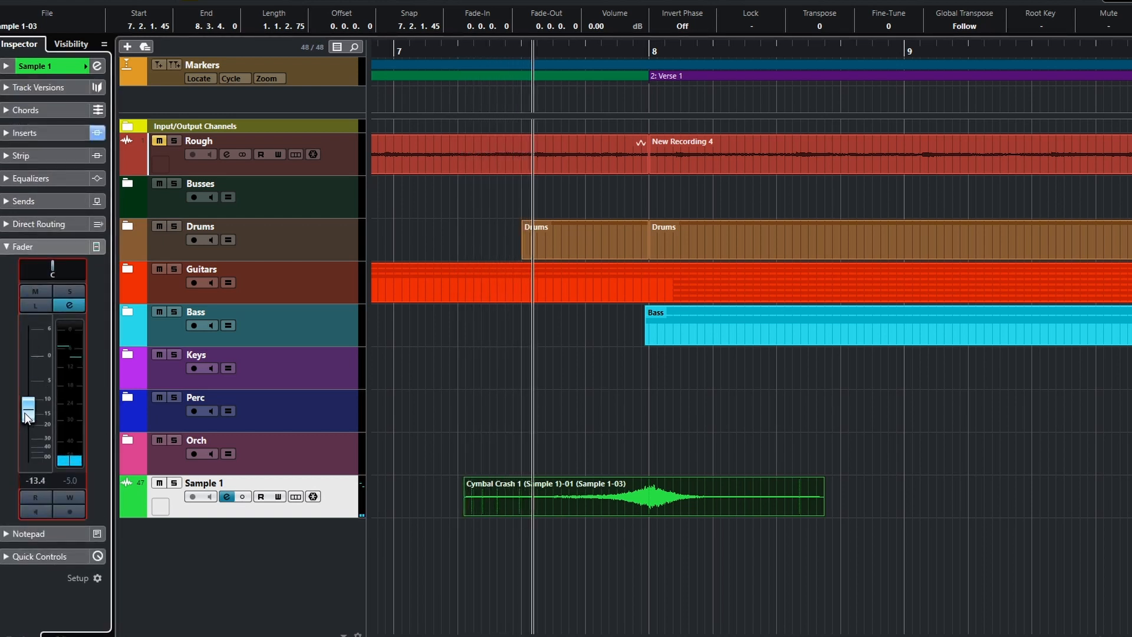
left_click_drag(26, 417, 27, 410)
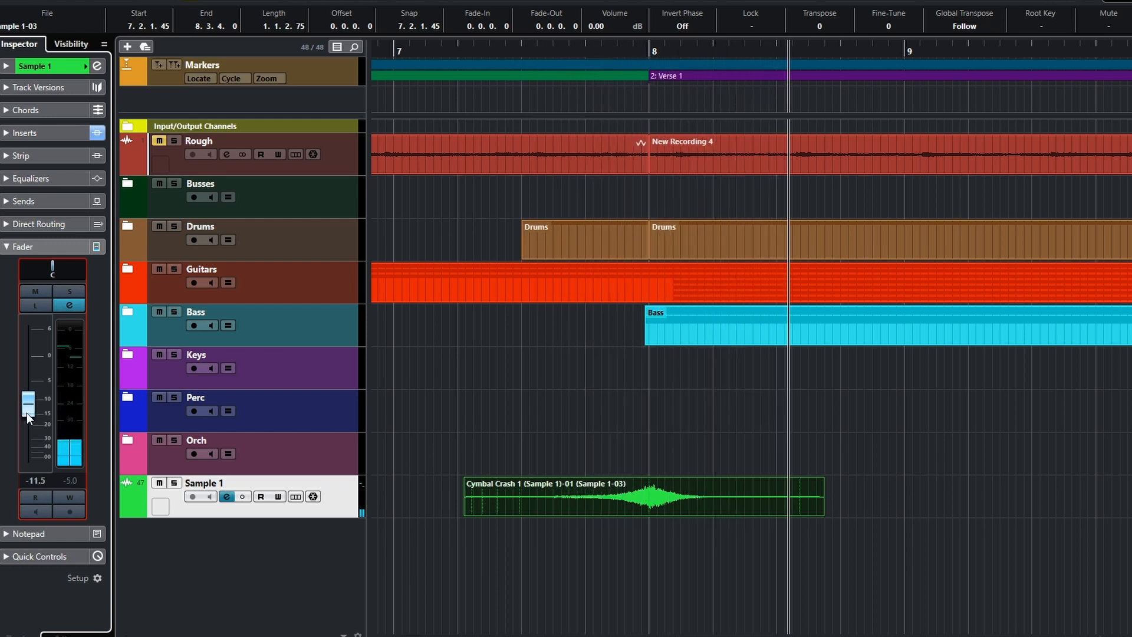
scroll(614, 489, "down", 4, "ctrl")
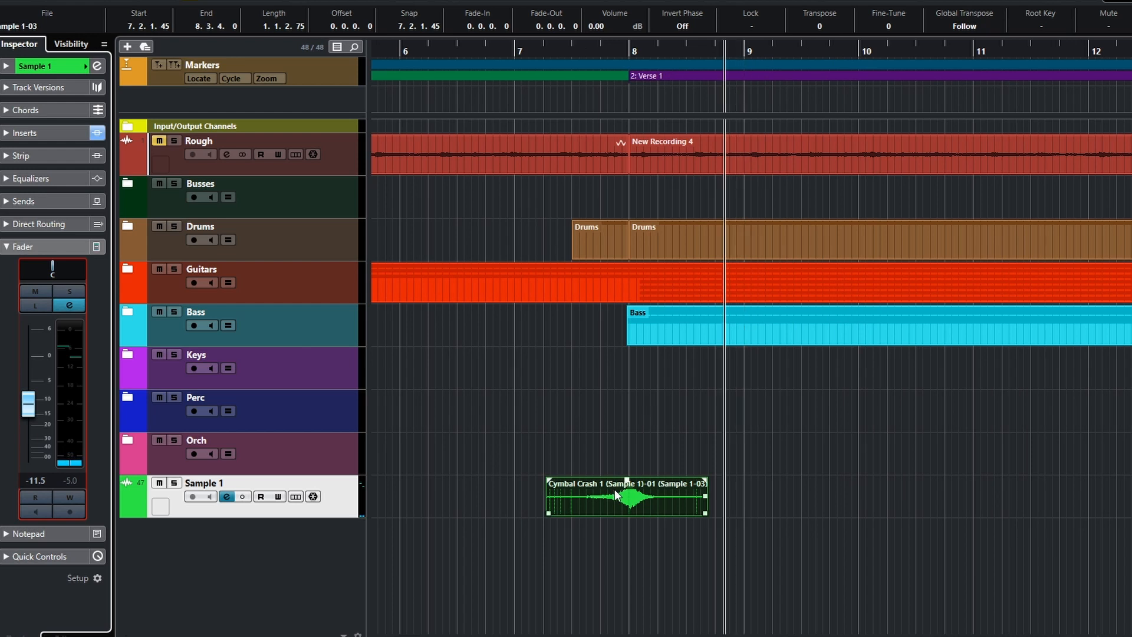
scroll(614, 497, "up", 5)
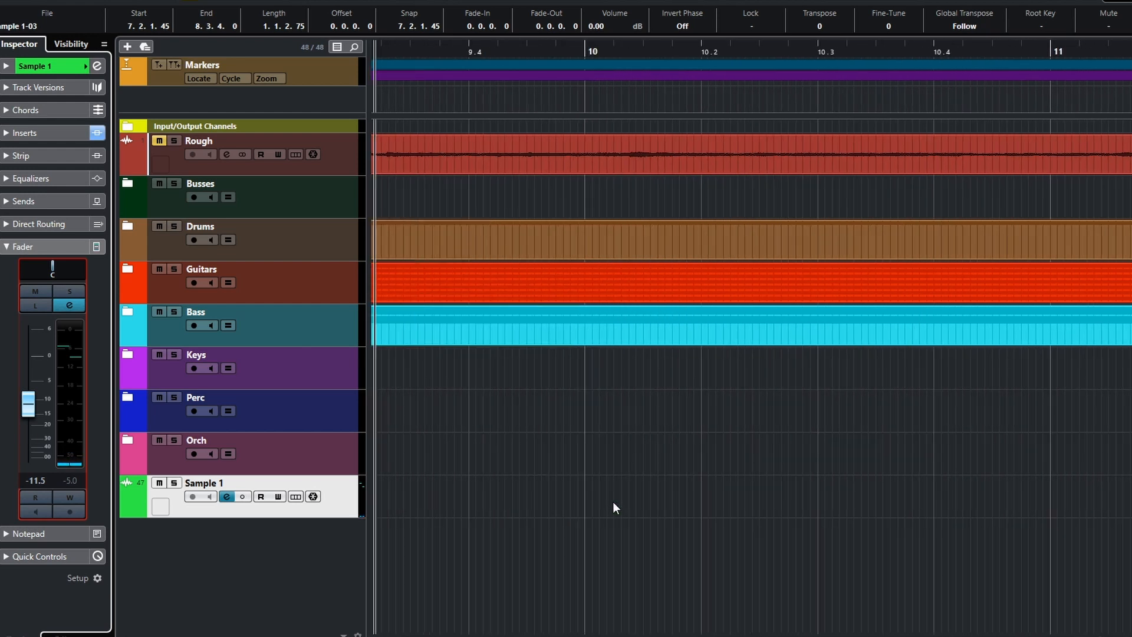
Copy the bounced cymbal swell clip on Sample 1 to 23.1.1.0, ahead of Chorus 1
scroll(613, 502, "down", 9)
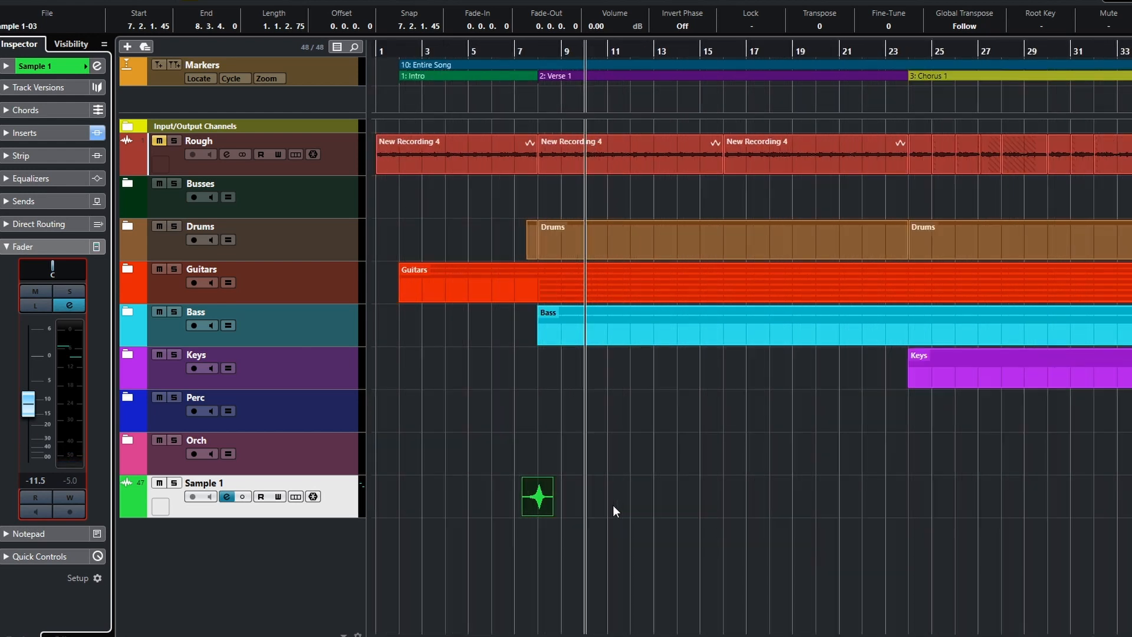
scroll(589, 501, "down", 1)
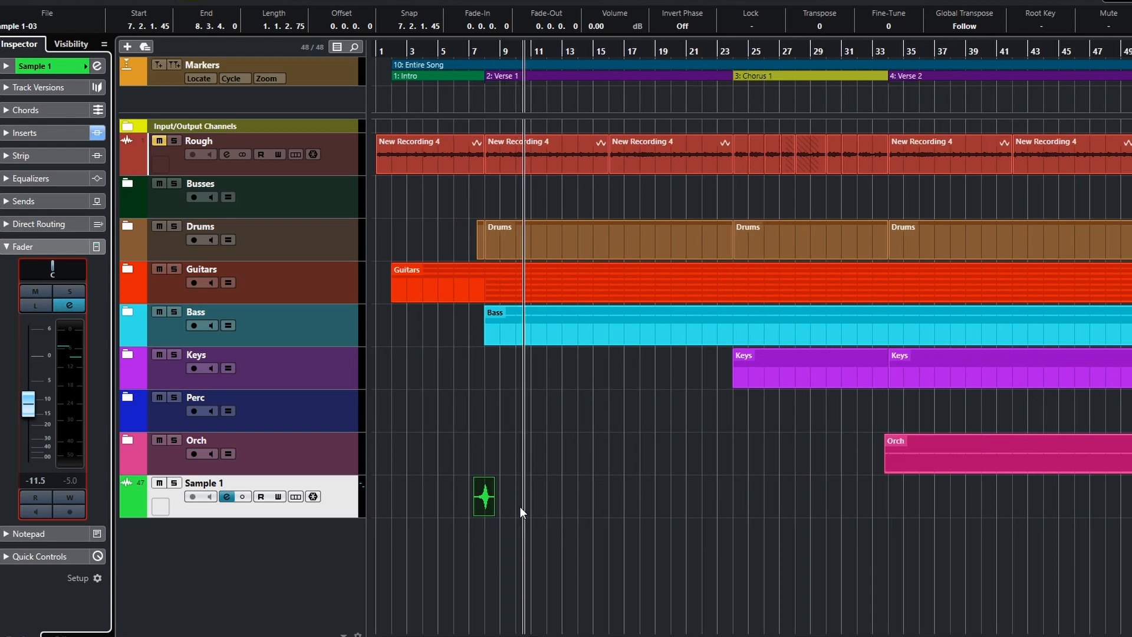
scroll(560, 527, "down", 1)
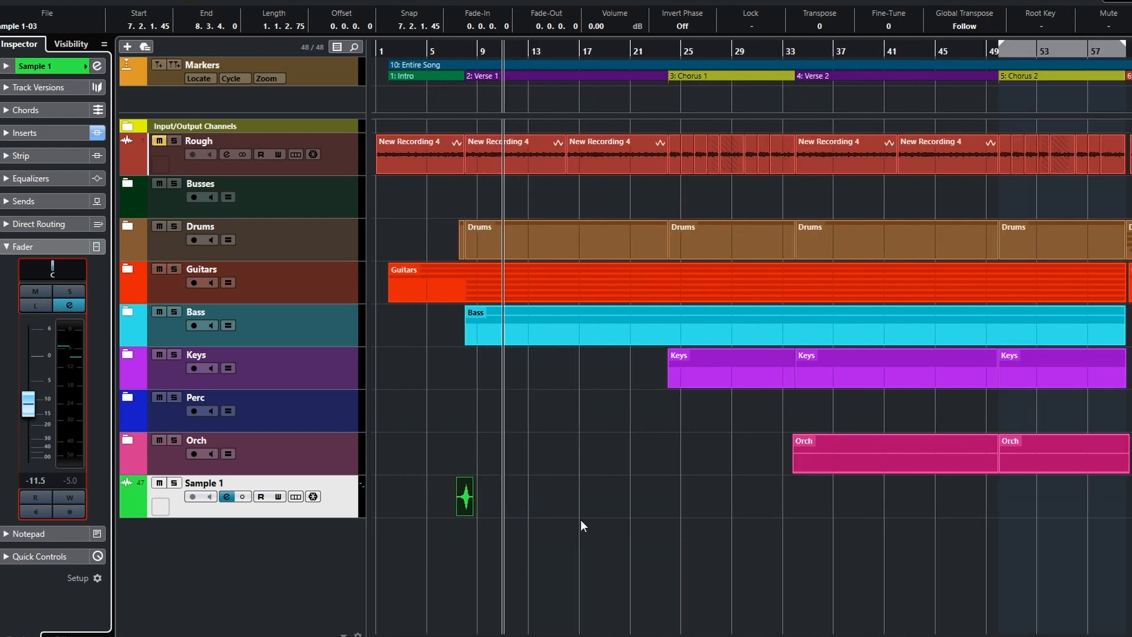
left_click(463, 500)
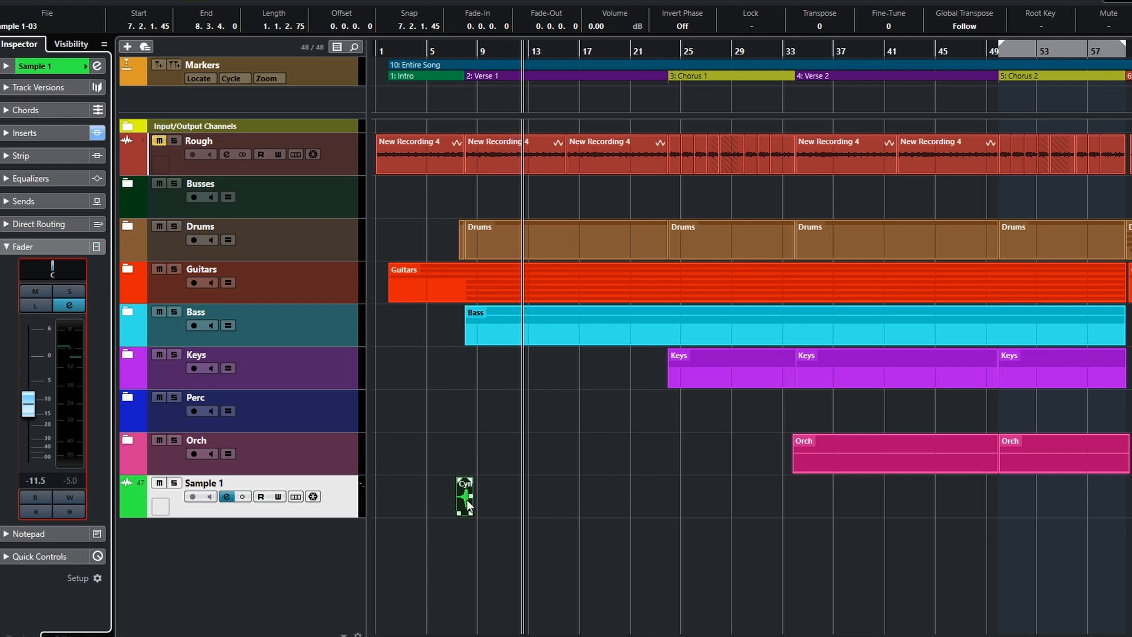
left_click_drag(465, 506, 664, 515)
Move the copied swell to 23.2.1.0 so its peak lines up with the start of Chorus 1, and audition it
key("h")
key("h")
key("h")
key("h")
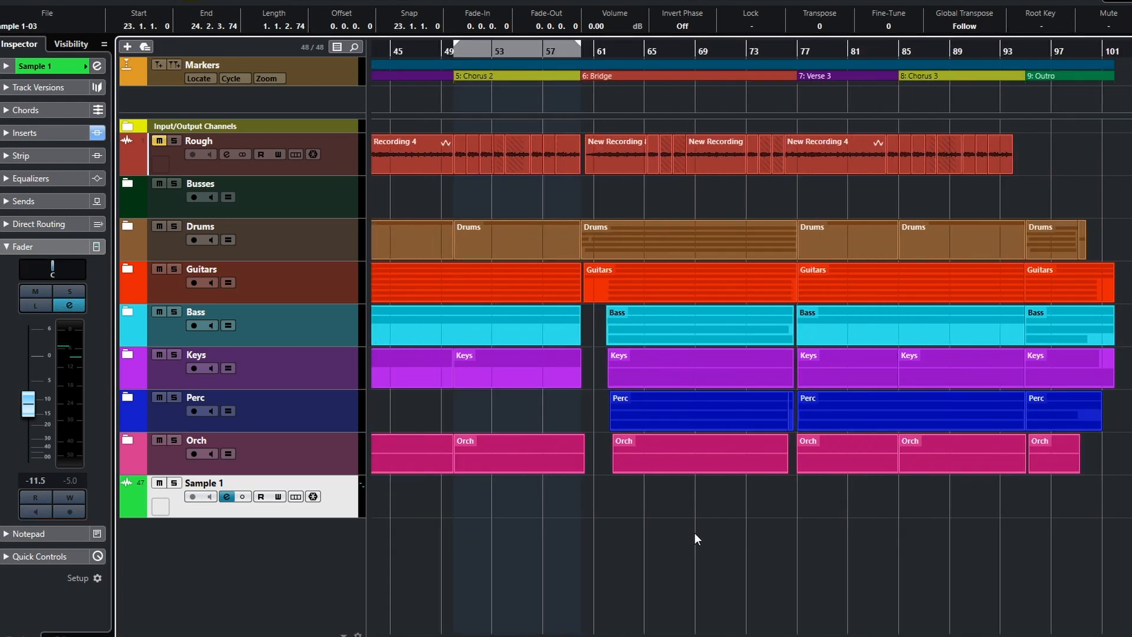
scroll(754, 554, "up", 4)
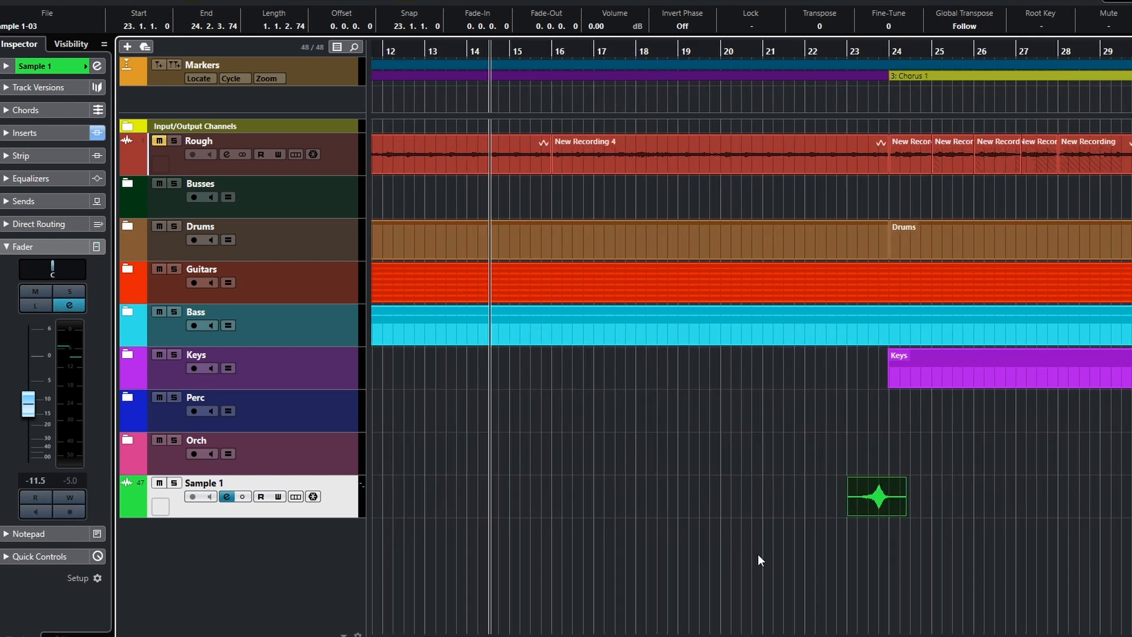
scroll(770, 557, "right", 4)
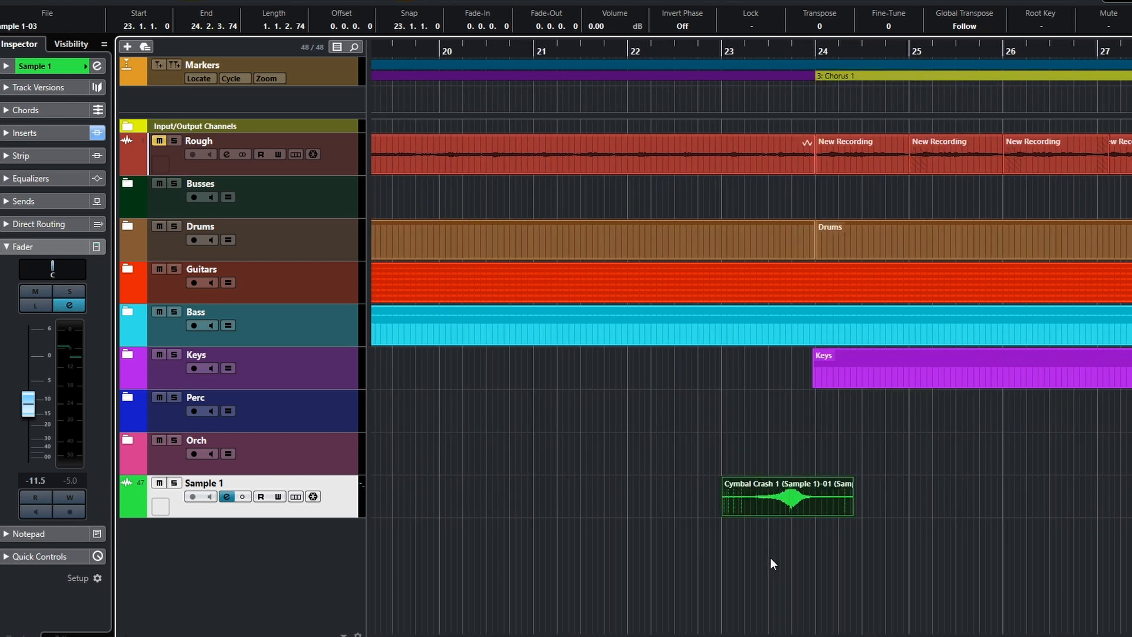
left_click_drag(638, 506, 660, 508)
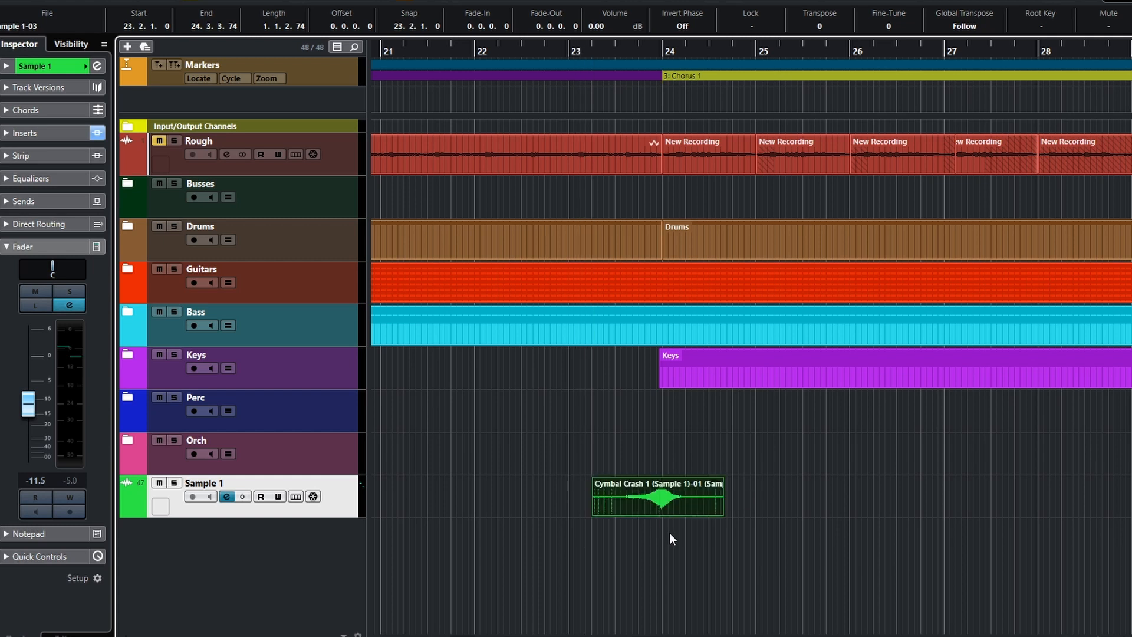
left_click(460, 503)
key("space")
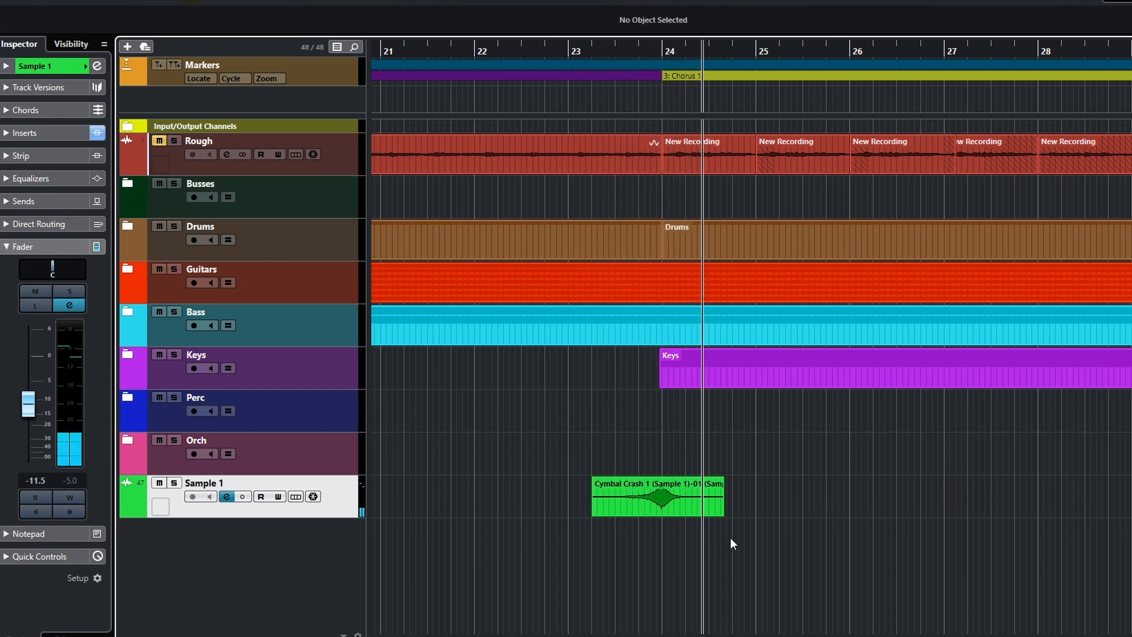
Audition the transitions into Verse 2 and Chorus 2 to judge where another swell fits
key("g")
key("g")
key("g")
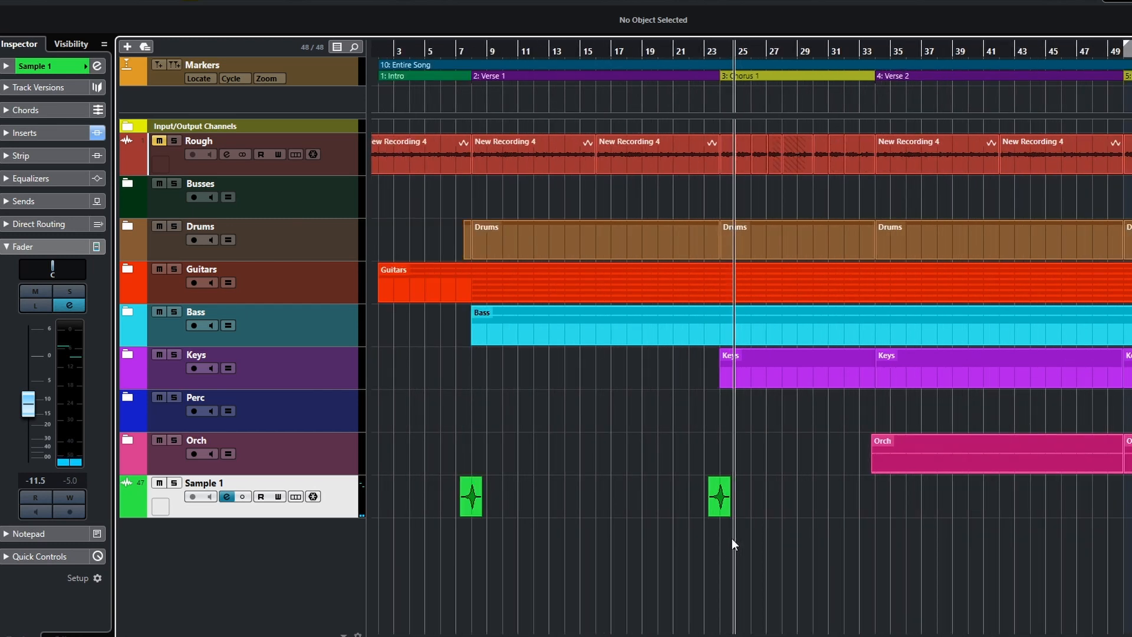
key("g")
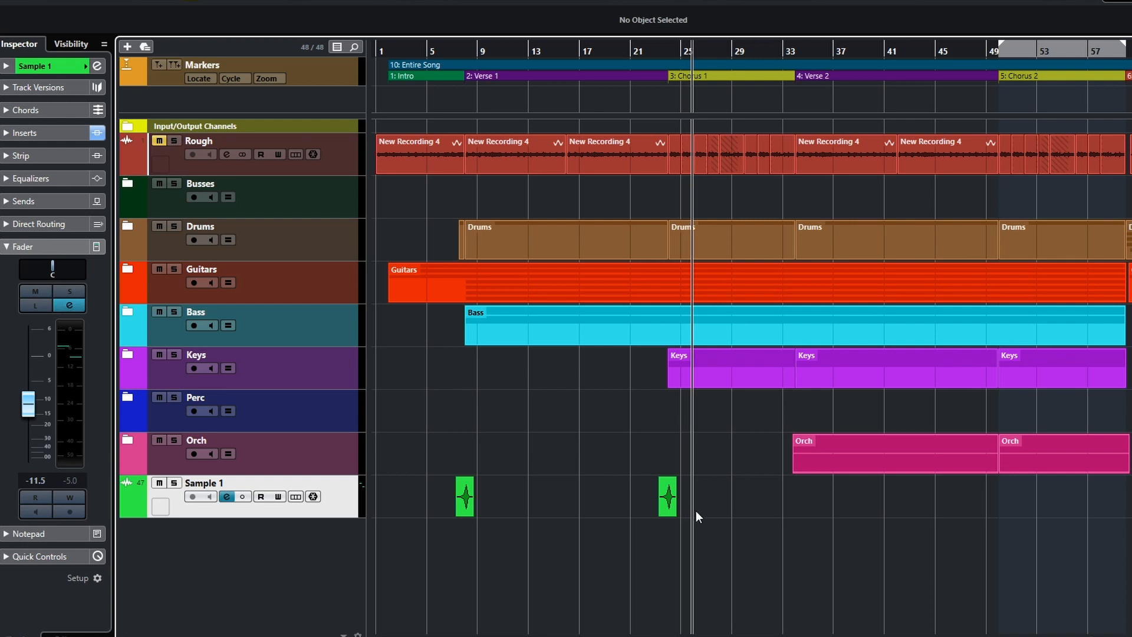
left_click(790, 504)
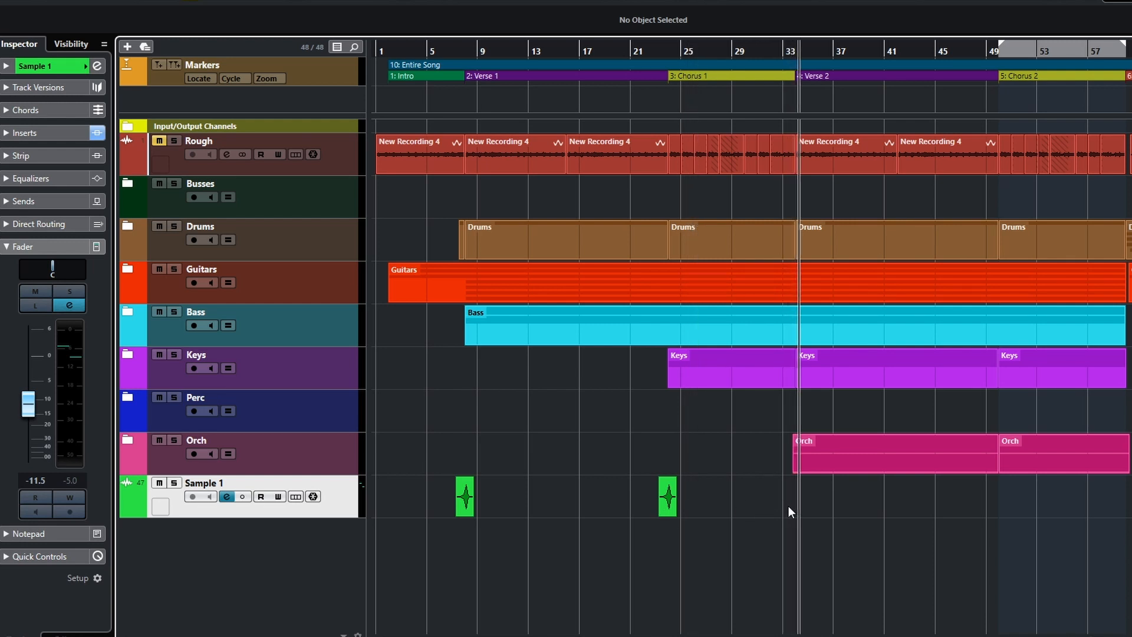
scroll(814, 520, "right", 3)
left_click(835, 503)
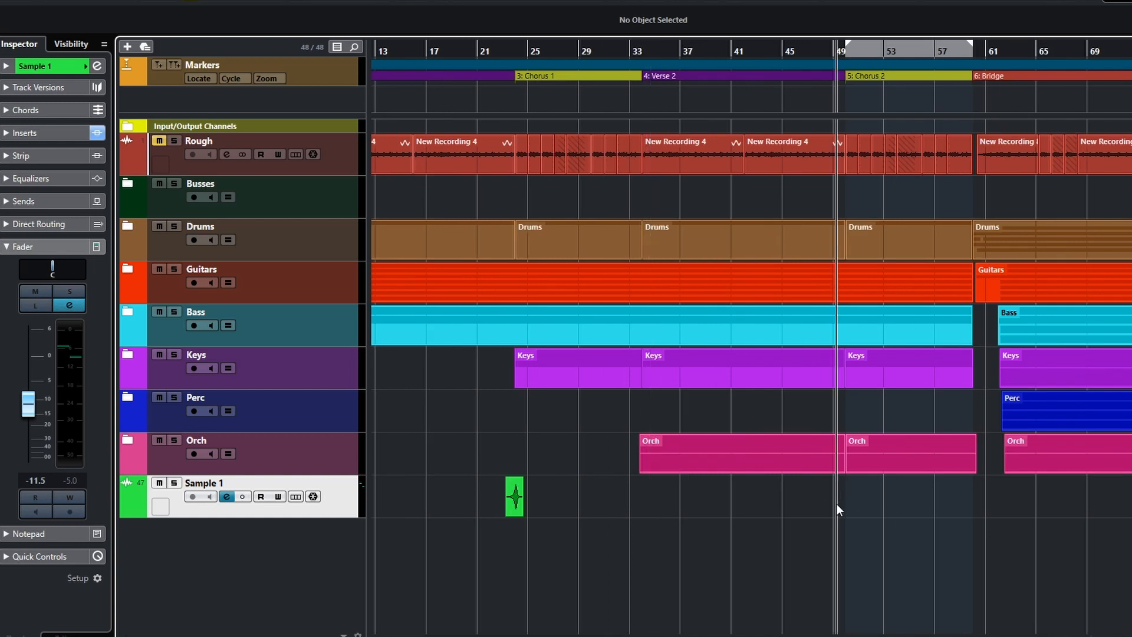
Set the locators to the Entire Song cycle marker and stop playback
left_click(702, 65)
double_click(702, 65)
key("space")
Try to copy the Chorus 1 swell to 50.1.1.0 at the start of Chorus 2, and delete the partial copy
left_click_drag(514, 500, 850, 513)
key("g")
key("g")
key("h")
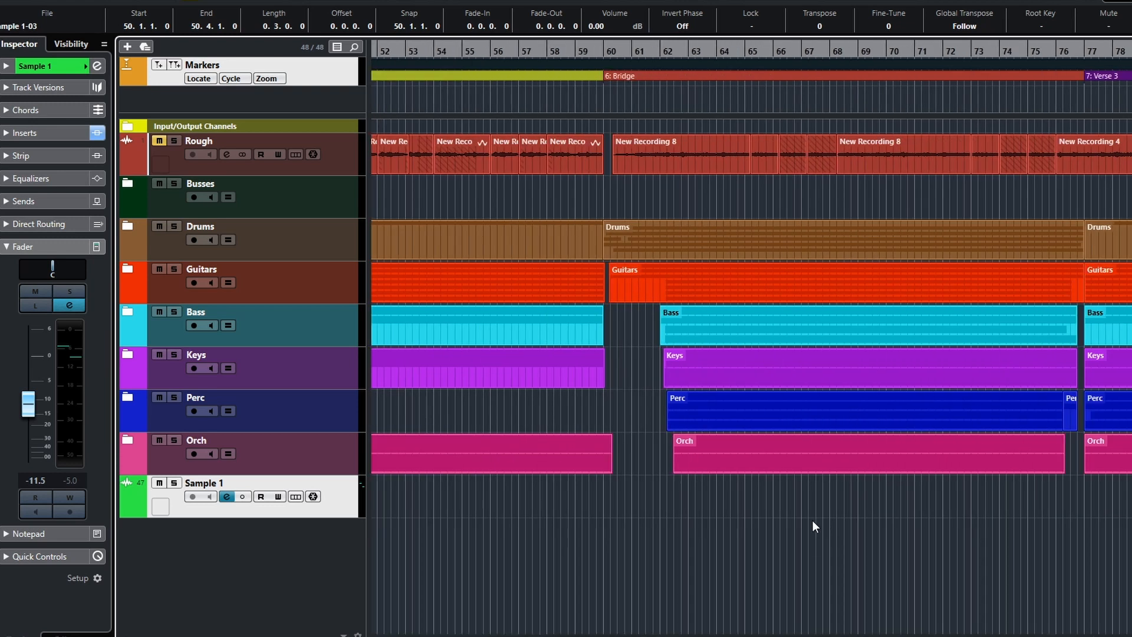
key("h")
key("h")
key("g")
key("g")
key("g")
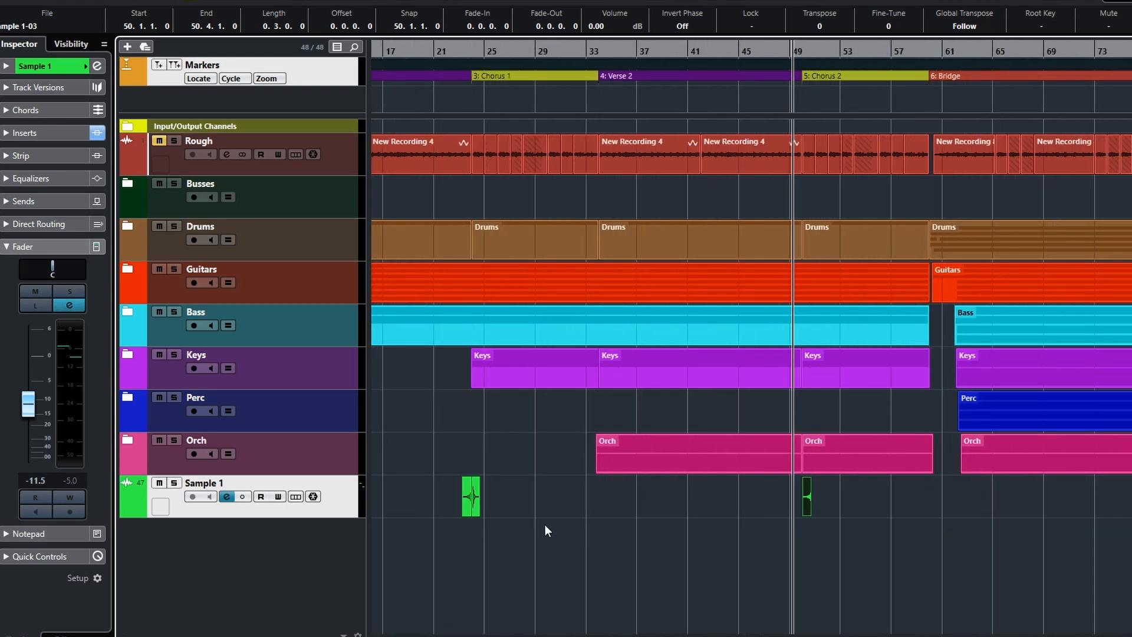
key("g")
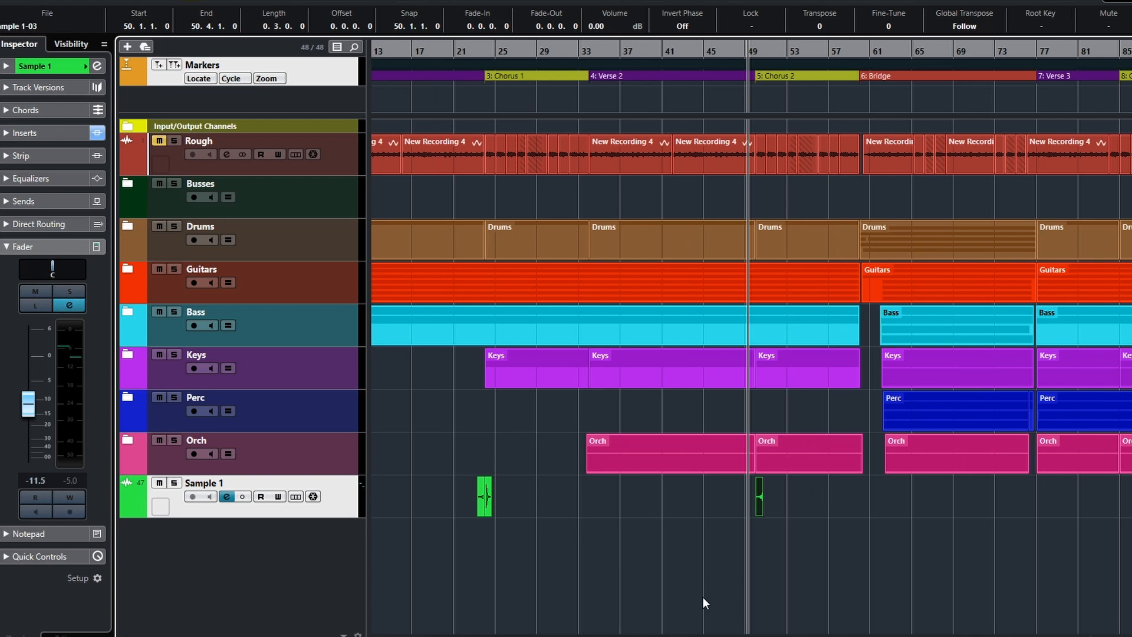
key("Delete")
Copy the whole Chorus 1 swell clip on Sample 1 to 49.1.1.0, ahead of Chorus 2
scroll(610, 571, "left", 3)
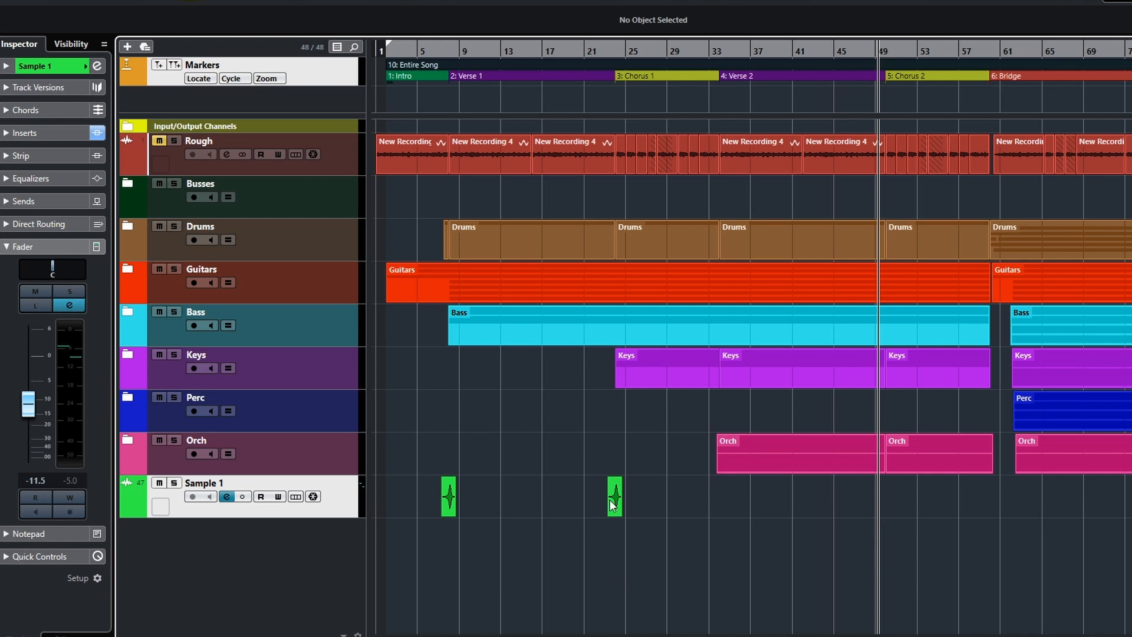
key("3")
left_click_drag(616, 508, 883, 514)
key("Escape")
Move the new swell copy to 49.2.1.0 so its peak meets the start of Chorus 2, and audition it
scroll(903, 528, "down", 3)
scroll(784, 542, "up", 6)
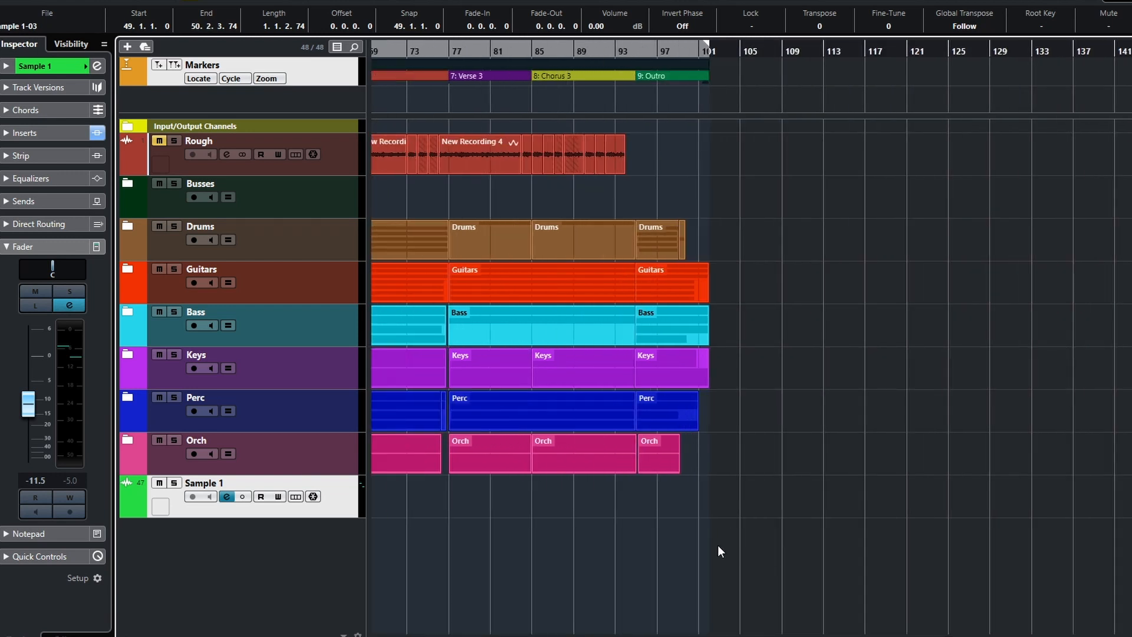
scroll(693, 551, "left", 6)
scroll(703, 559, "left", 8)
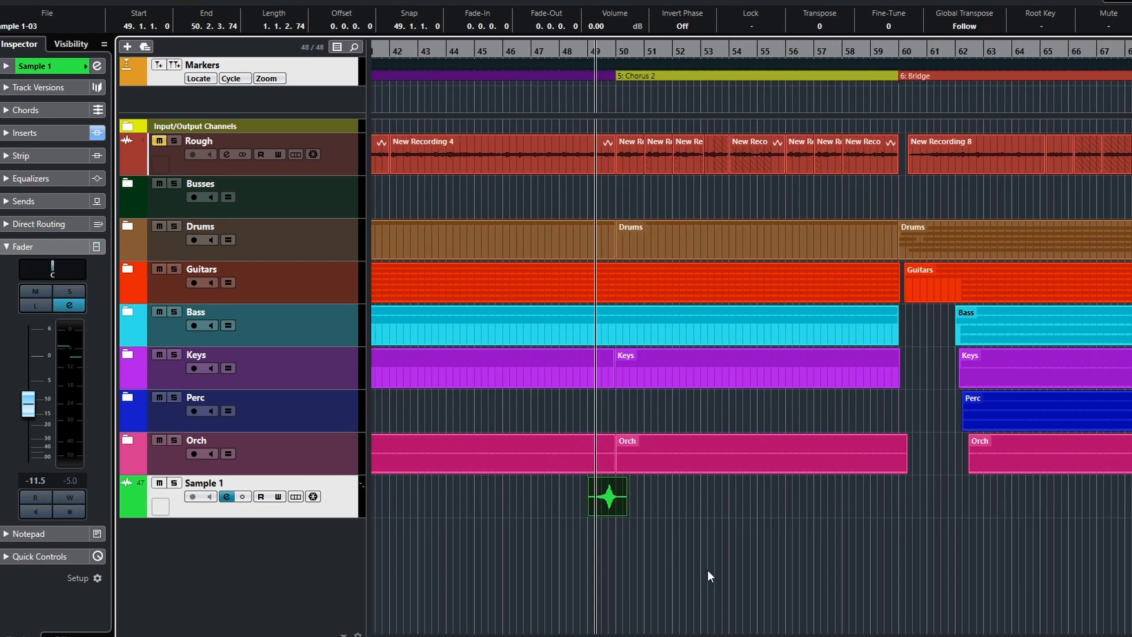
scroll(832, 569, "up", 4)
mouse_move(854, 504)
left_mouse_down()
mouse_move(878, 503)
mouse_move(867, 507)
left_mouse_up()
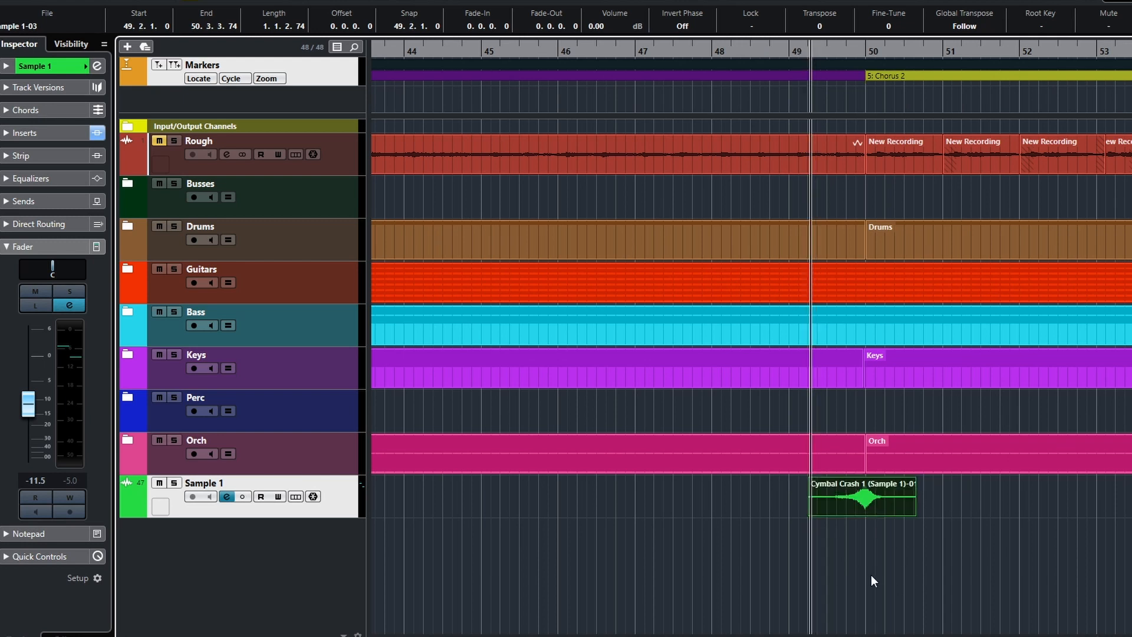
left_click(763, 511)
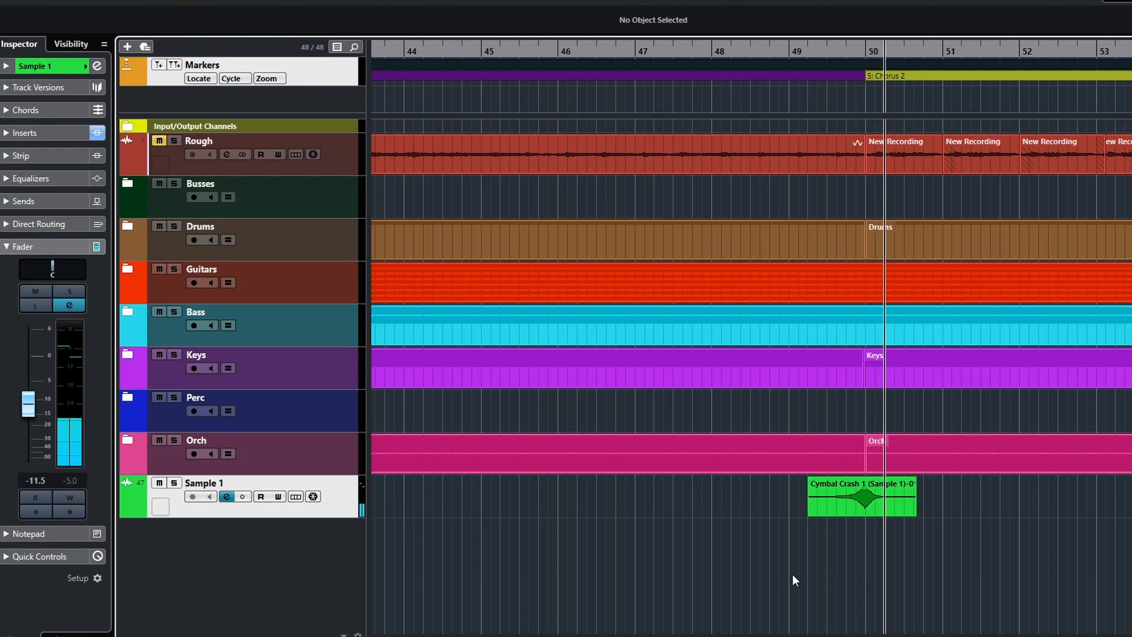
Audition the transition from Chorus 2 into the Bridge
scroll(800, 570, "down", 2, "ctrl")
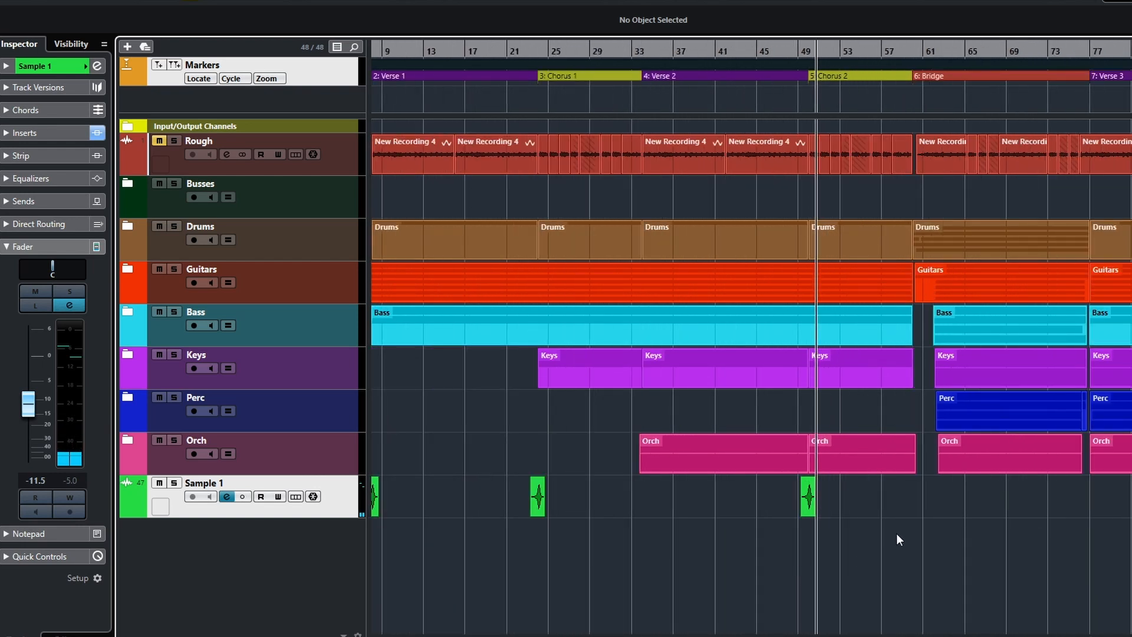
left_click(908, 502)
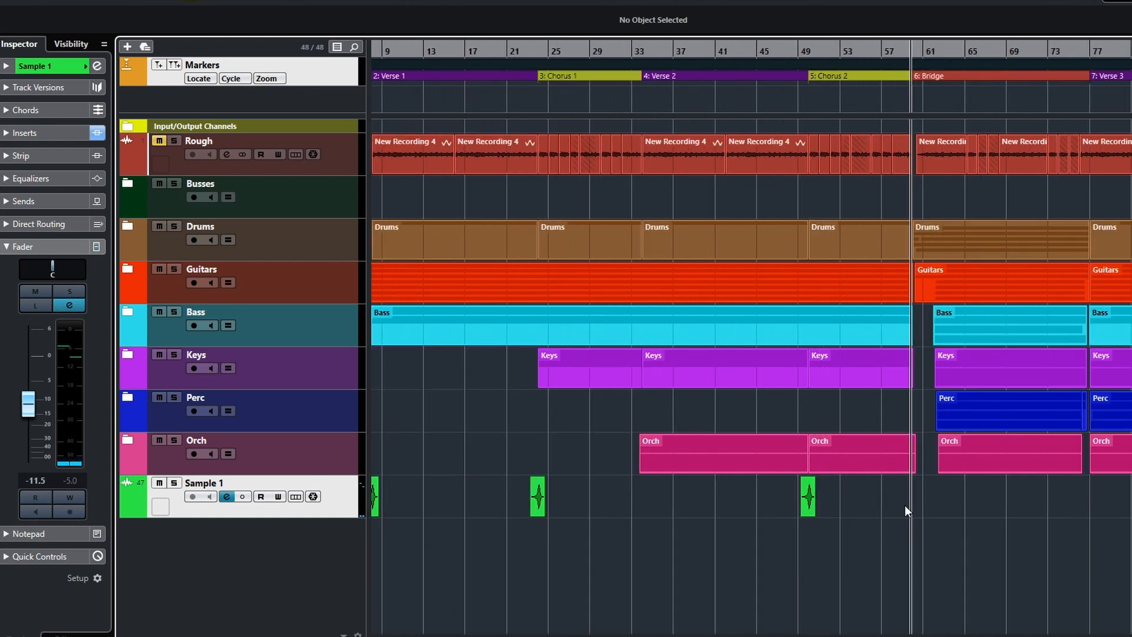
scroll(877, 532, "right", 3)
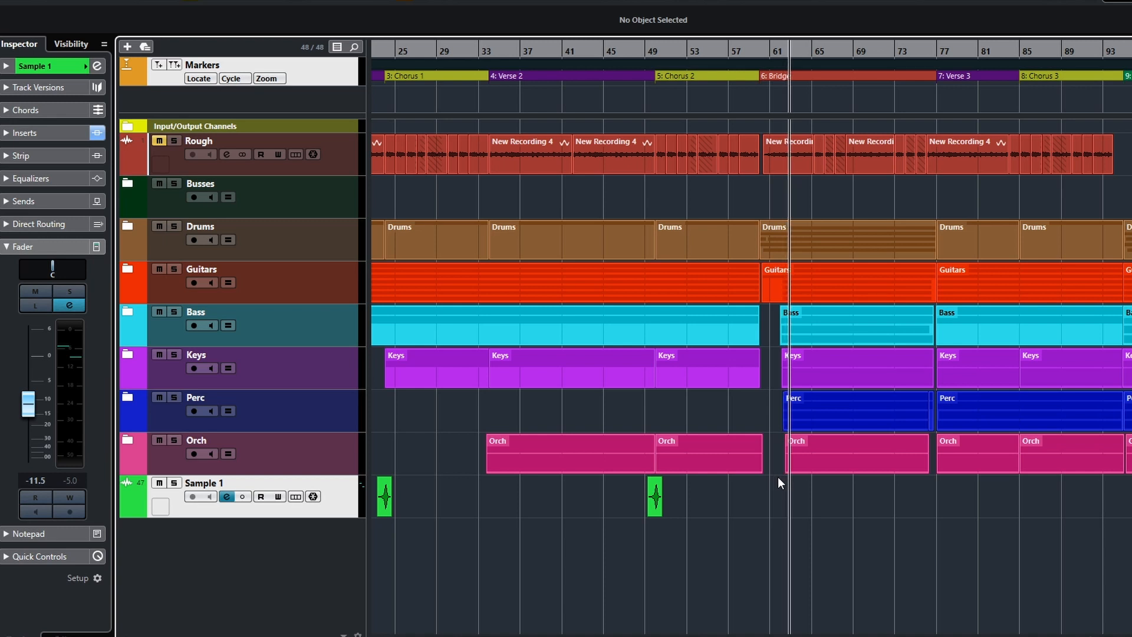
key("space")
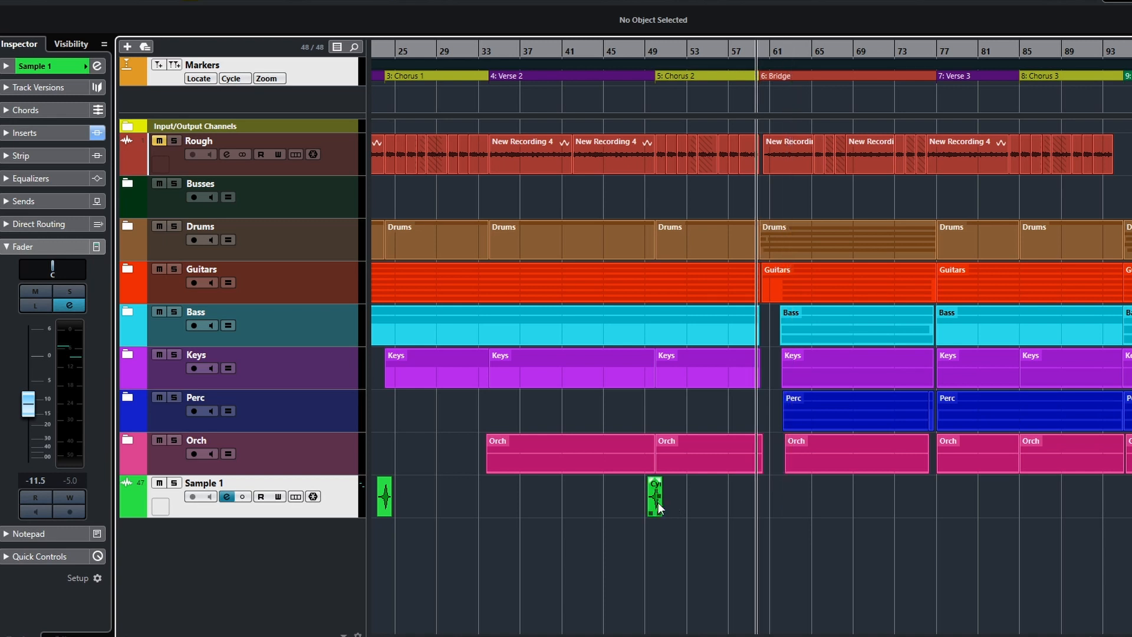
Copy the Chorus 2 swell into the Bridge, move it to 61.3.1.0 near the other instruments' entrance, and audition it
left_click_drag(656, 511, 773, 518)
scroll(800, 530, "right", 5)
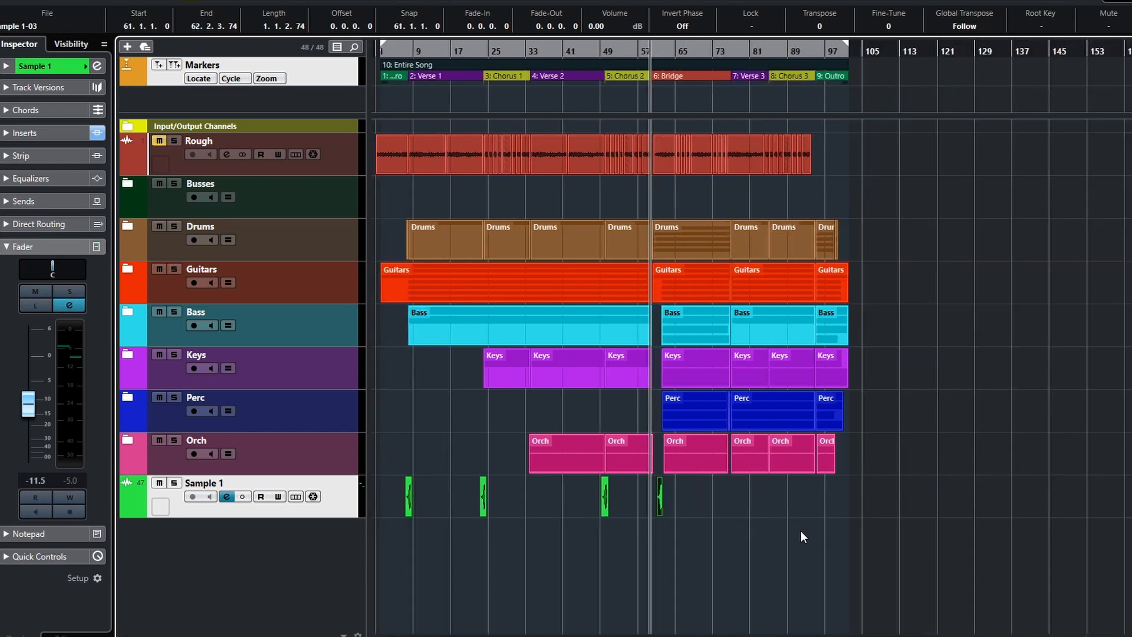
scroll(792, 547, "up", 5)
scroll(790, 549, "left", 9)
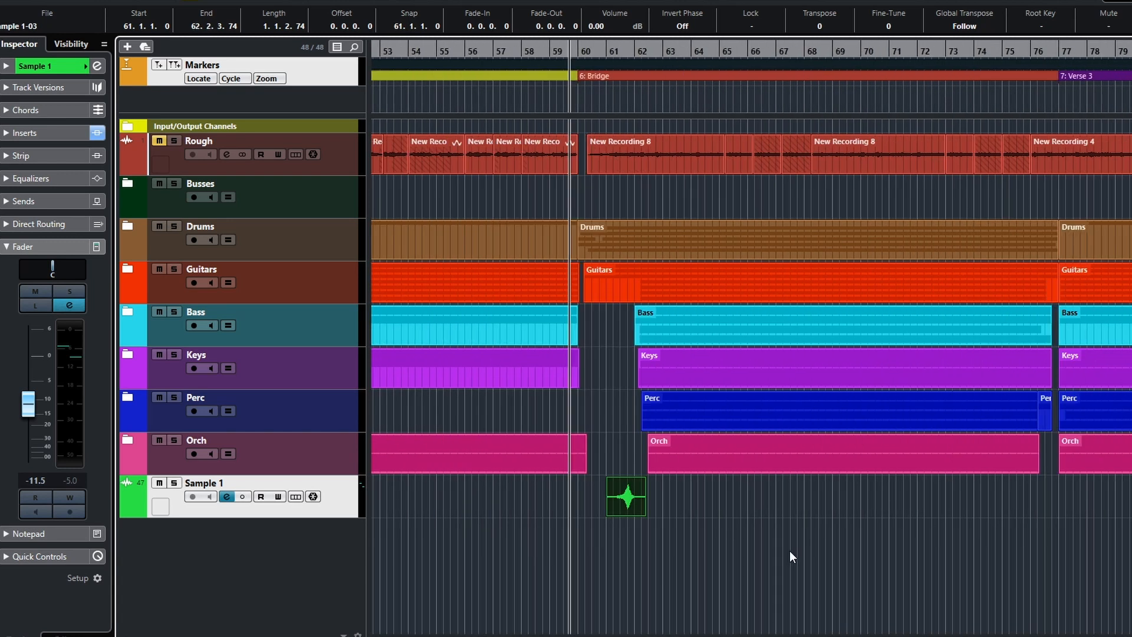
scroll(790, 552, "up", 3)
scroll(789, 552, "left", 5)
scroll(774, 555, "up", 2)
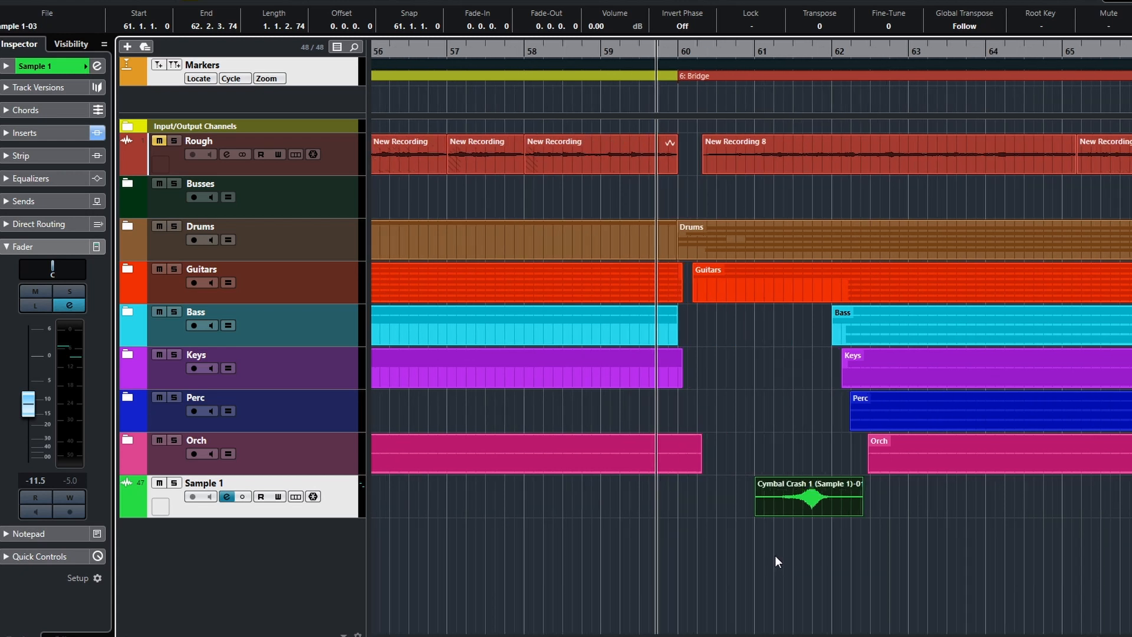
left_click(803, 515)
left_click_drag(811, 509, 851, 514)
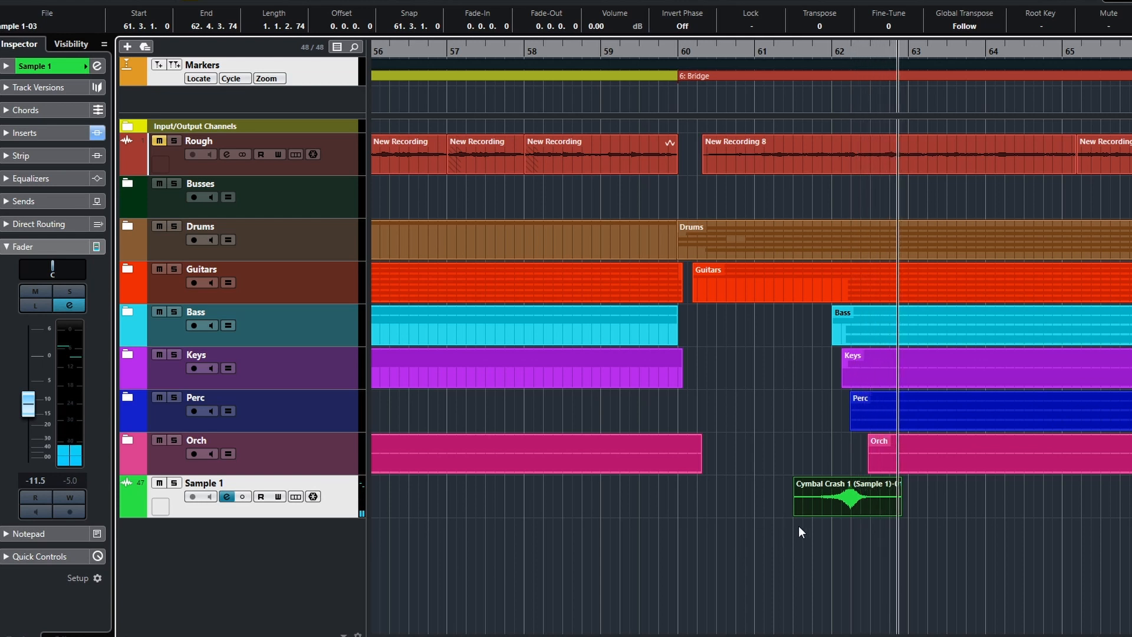
Audition the transition from the end of the Bridge into Verse 3
scroll(816, 549, "down", 8)
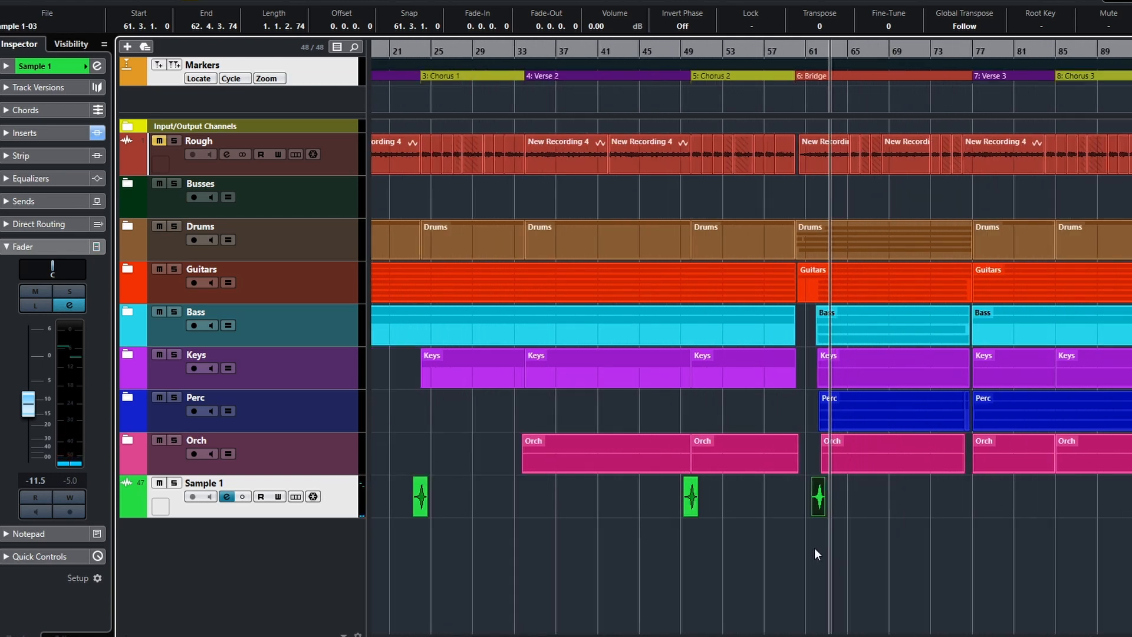
scroll(816, 548, "up", 1)
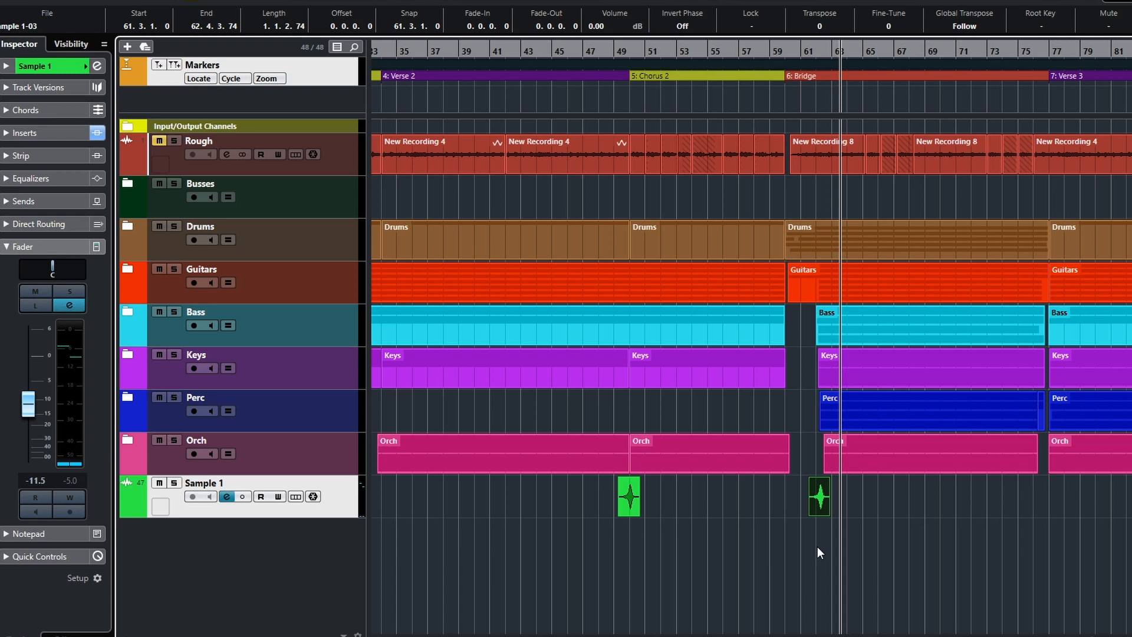
left_click(1028, 507)
left_click(1026, 508)
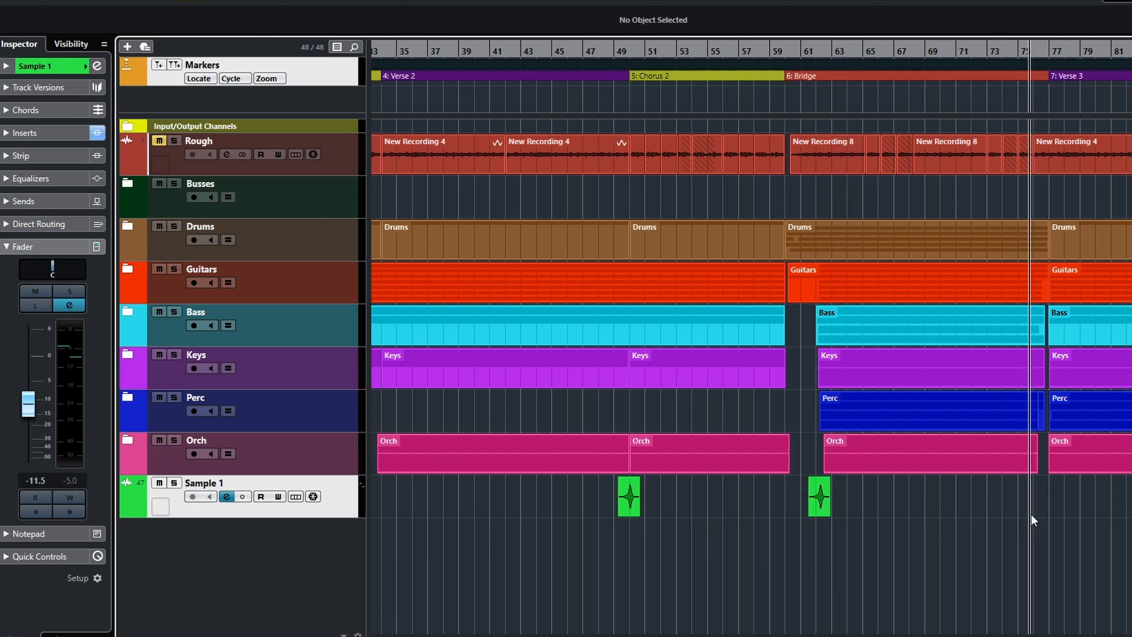
scroll(961, 530, "up", 1)
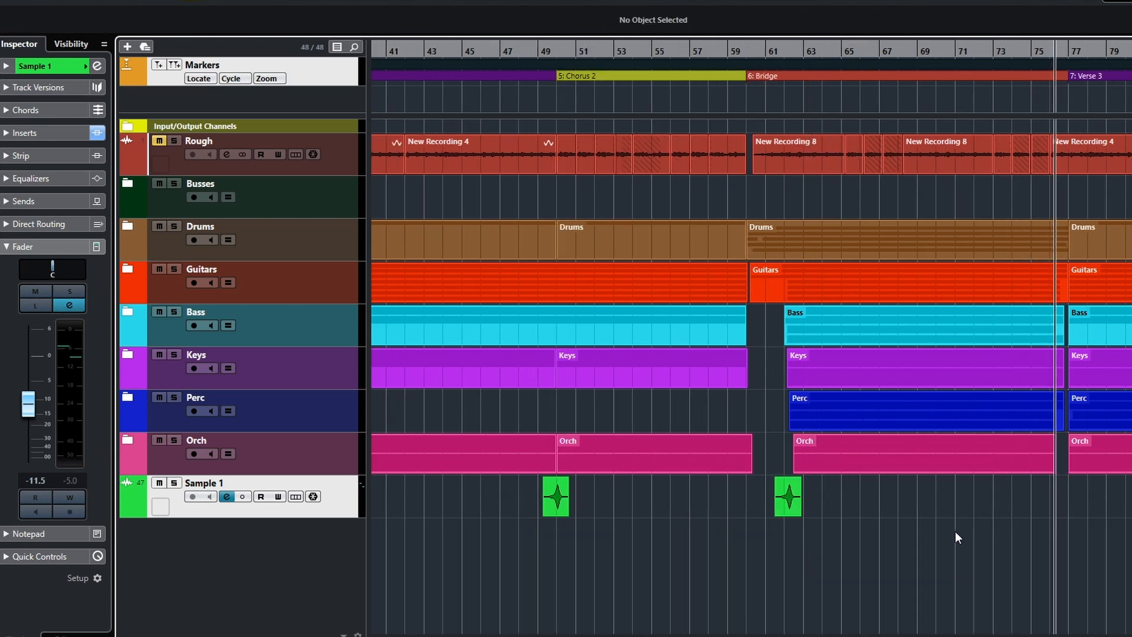
scroll(955, 532, "right", 1)
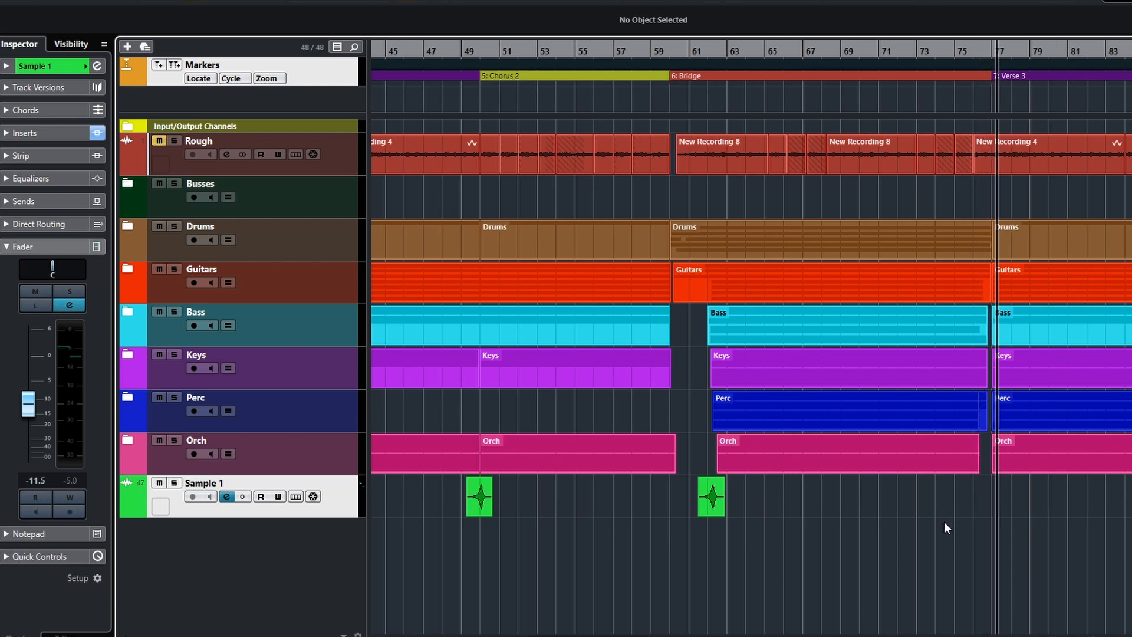
scroll(944, 523, "down", 2)
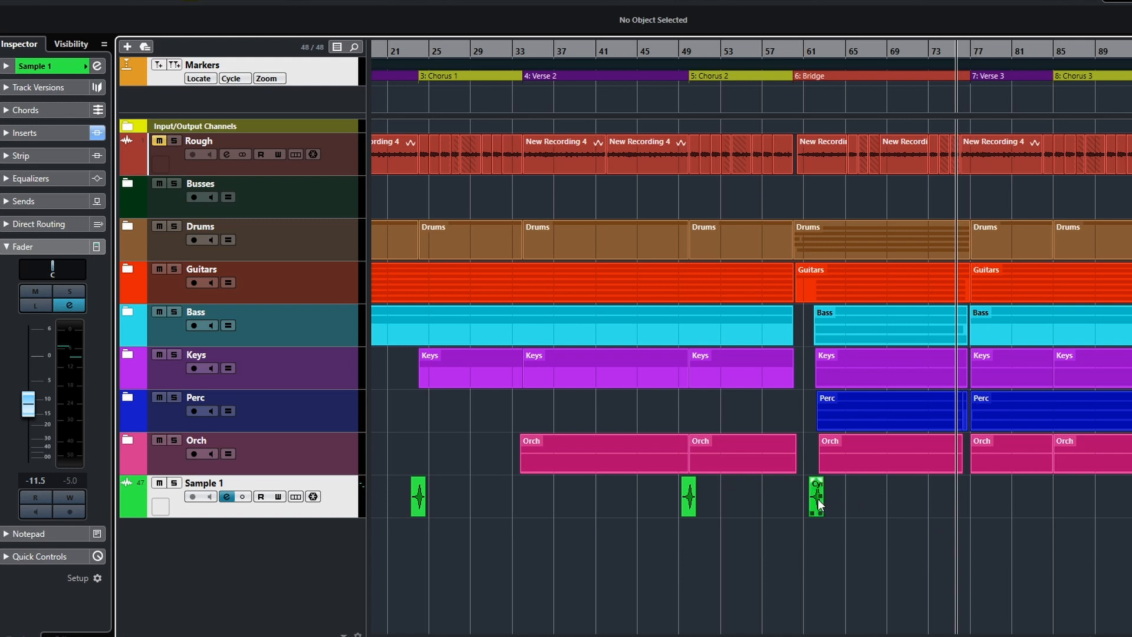
Copy the Bridge swell to the start of Chorus 3 and move the copy to 84.2.1.0 so its peak meets the downbeat
left_click_drag(814, 501, 1055, 508)
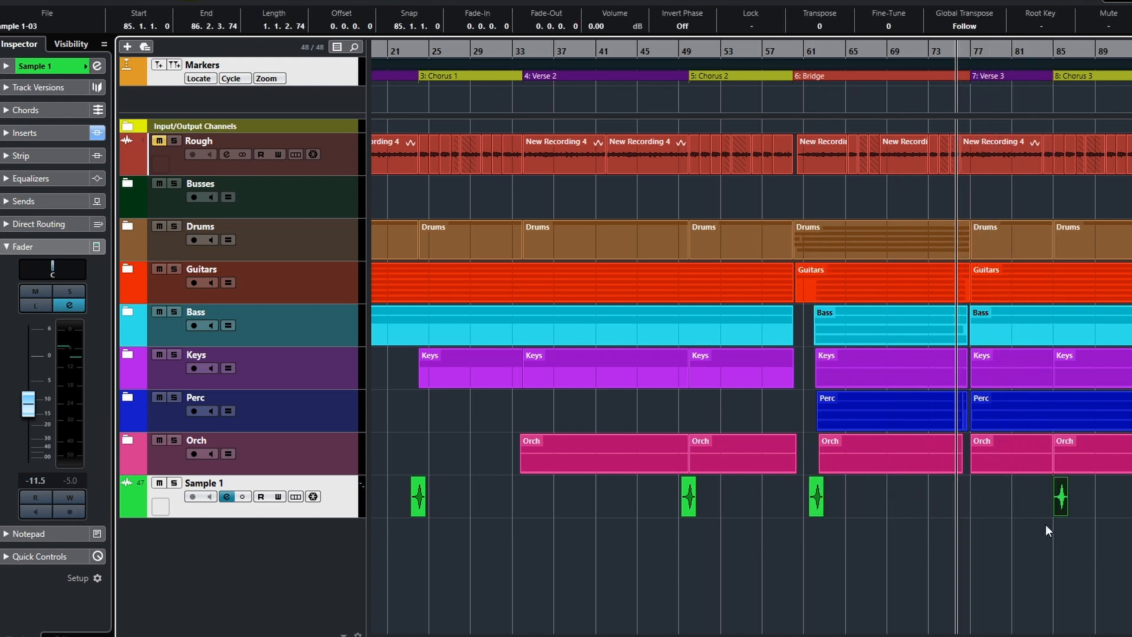
scroll(1045, 525, "up", 4)
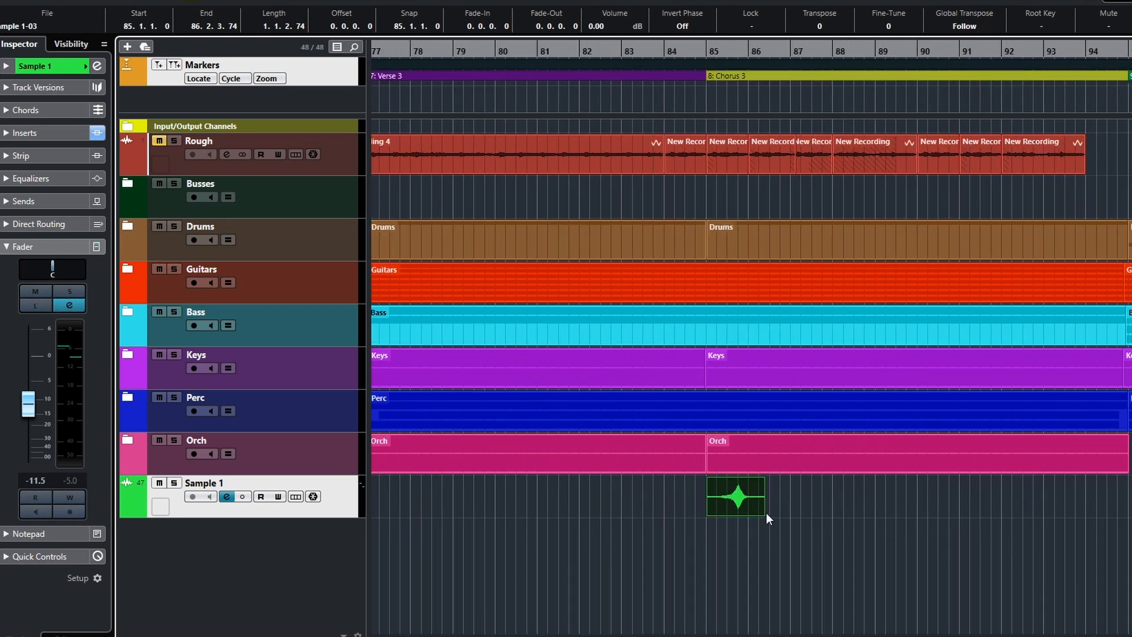
left_click_drag(742, 507, 712, 504)
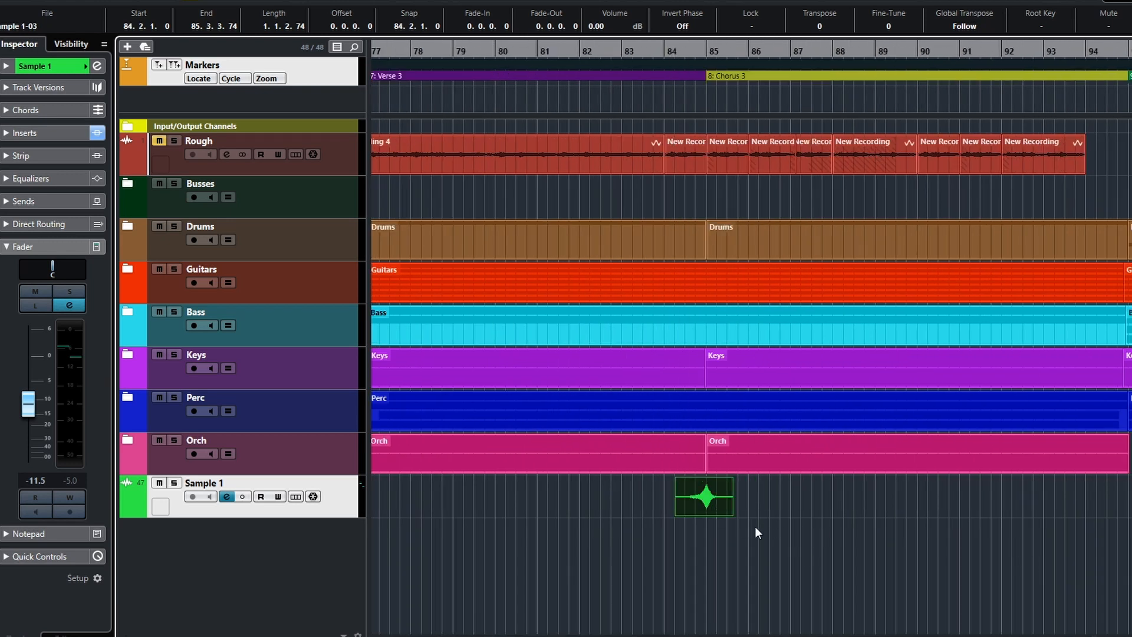
Audition the transition from Verse 3 into Chorus 3, starting around bar 83
left_click(614, 516)
key("space")
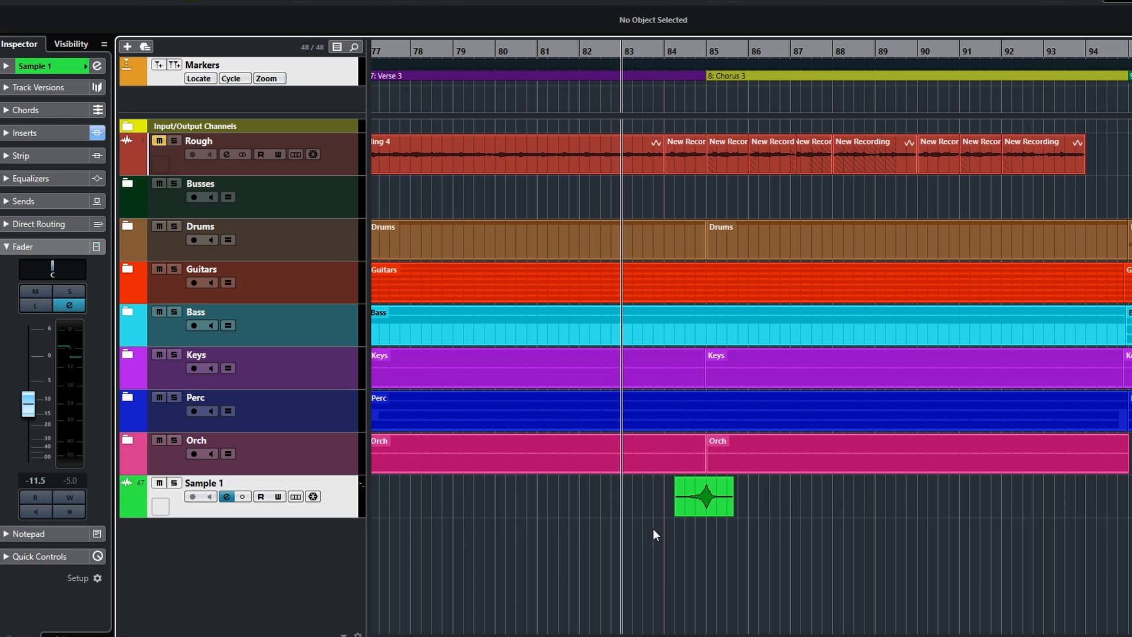
scroll(806, 545, "down", 3)
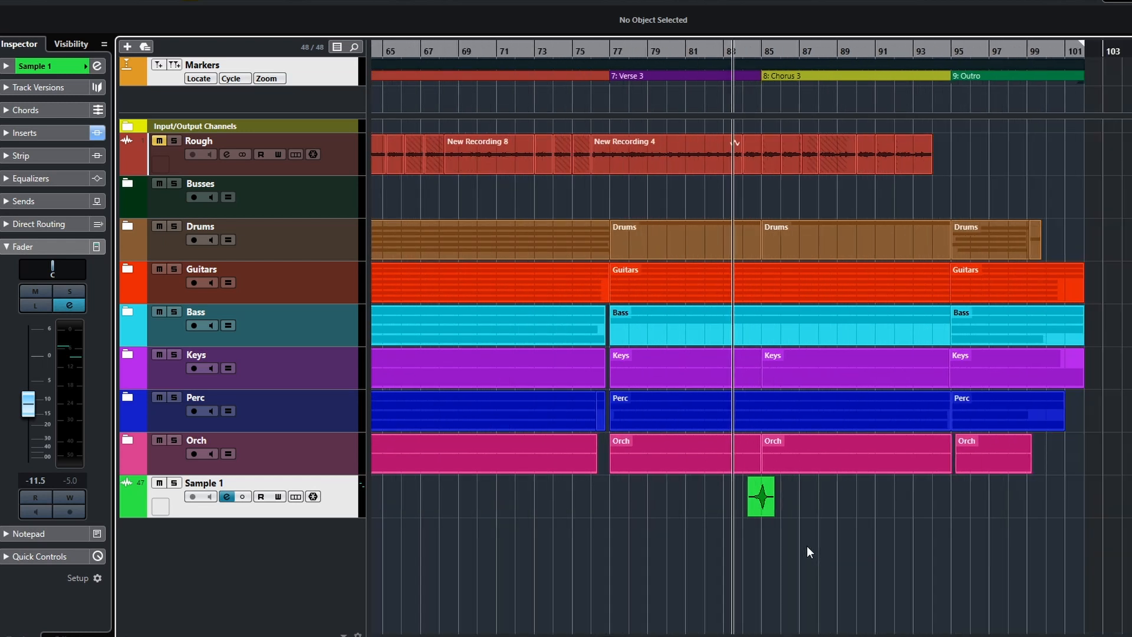
scroll(806, 546, "right", 2)
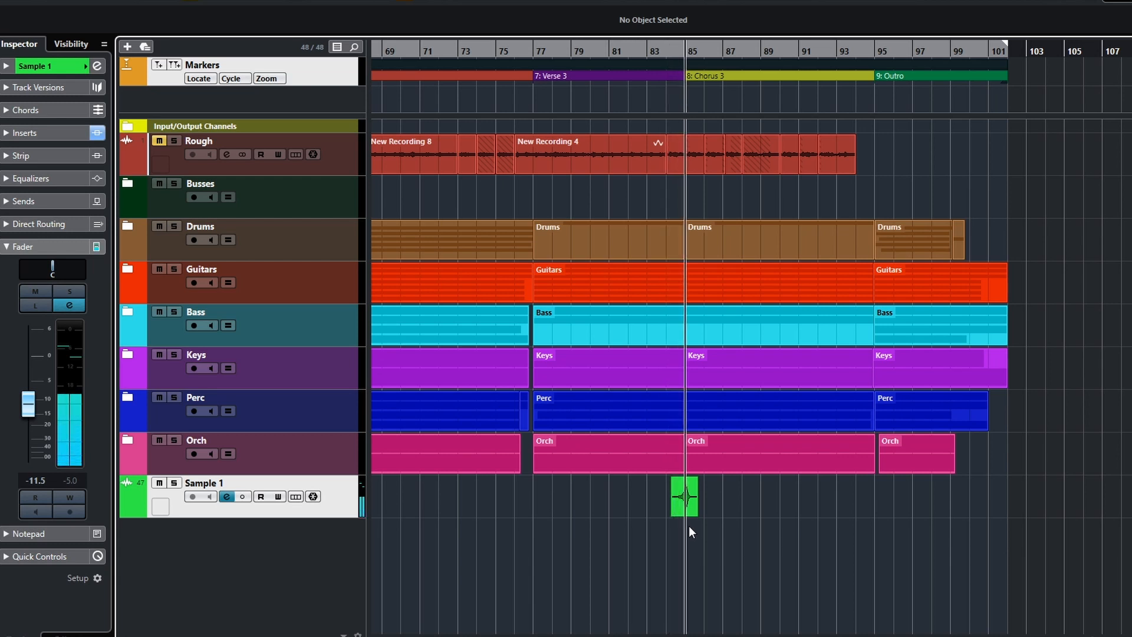
Copy the Chorus 3 swell to the Outro and move the copy to 94.2.1.0 so its peak meets the downbeat of bar 95
left_click(684, 498)
left_click_drag(682, 499, 881, 506)
scroll(948, 547, "down", 2)
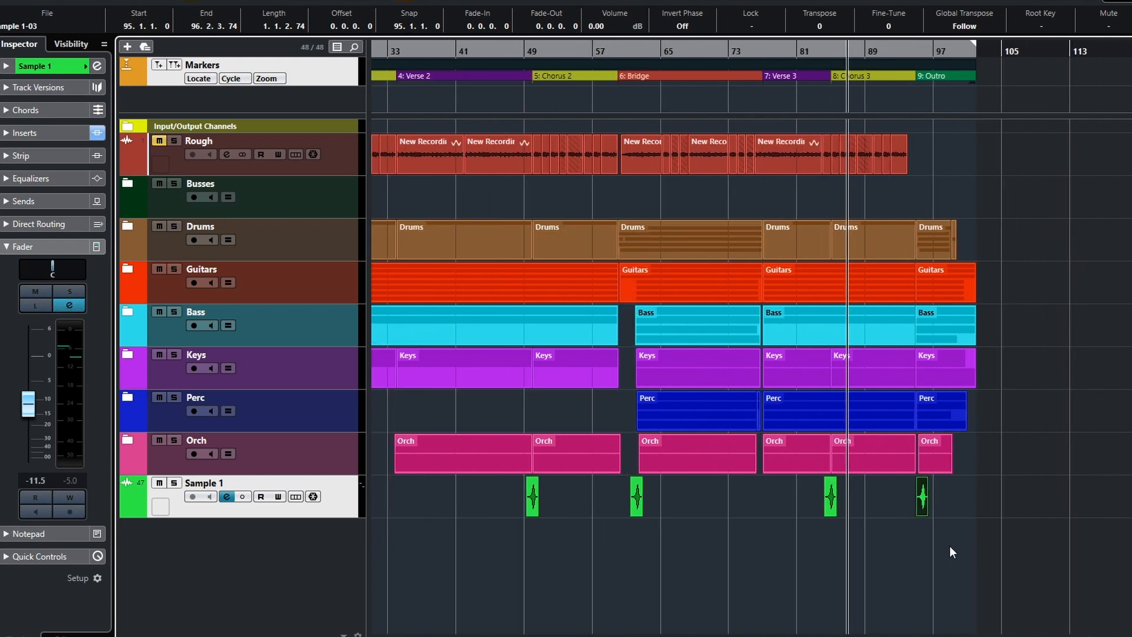
scroll(948, 554, "up", 3)
scroll(947, 559, "up", 3)
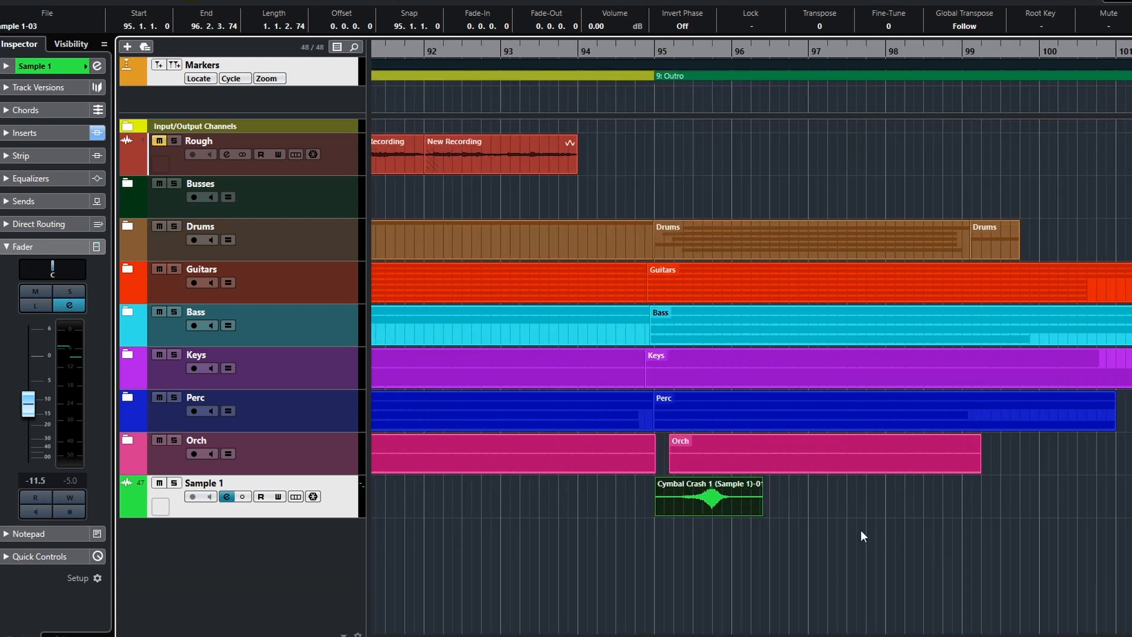
scroll(861, 529, "up", 4)
left_click_drag(790, 511, 720, 511)
left_click_drag(717, 511, 713, 514)
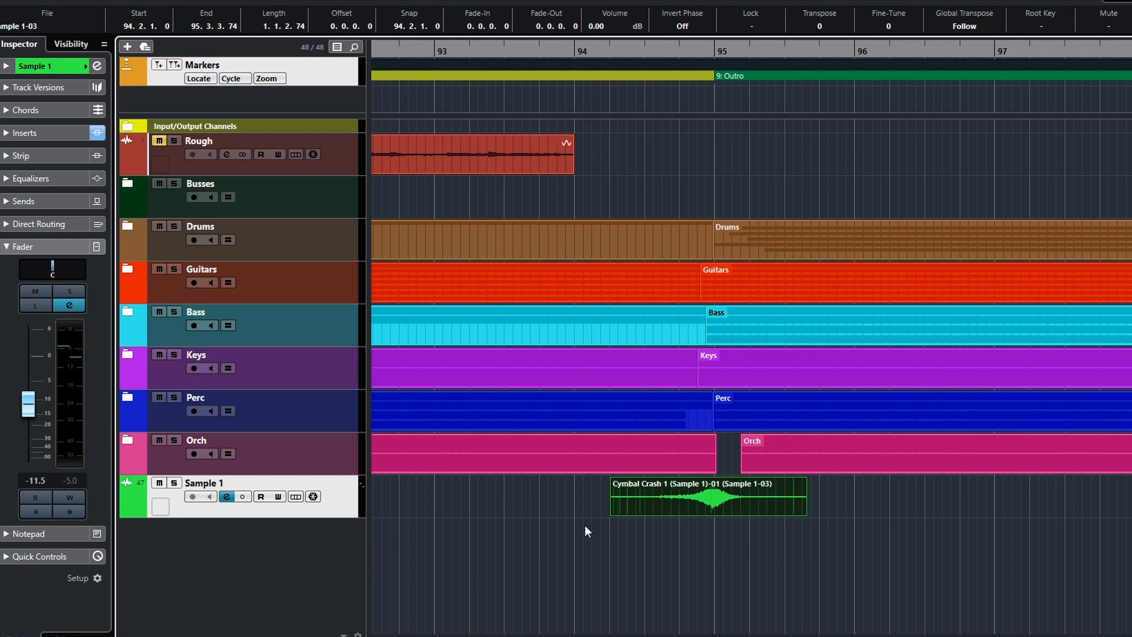
Audition the transition from Chorus 3 into the Outro with the new swell copy
left_click(464, 510)
key("space")
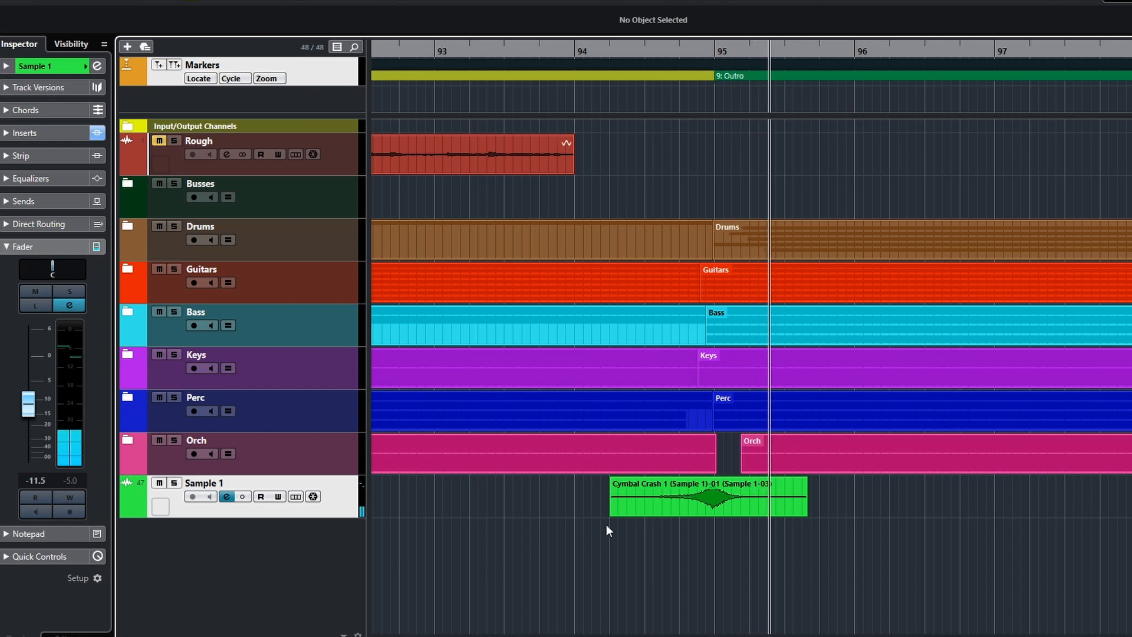
scroll(627, 527, "up", 3)
scroll(626, 526, "down", 6)
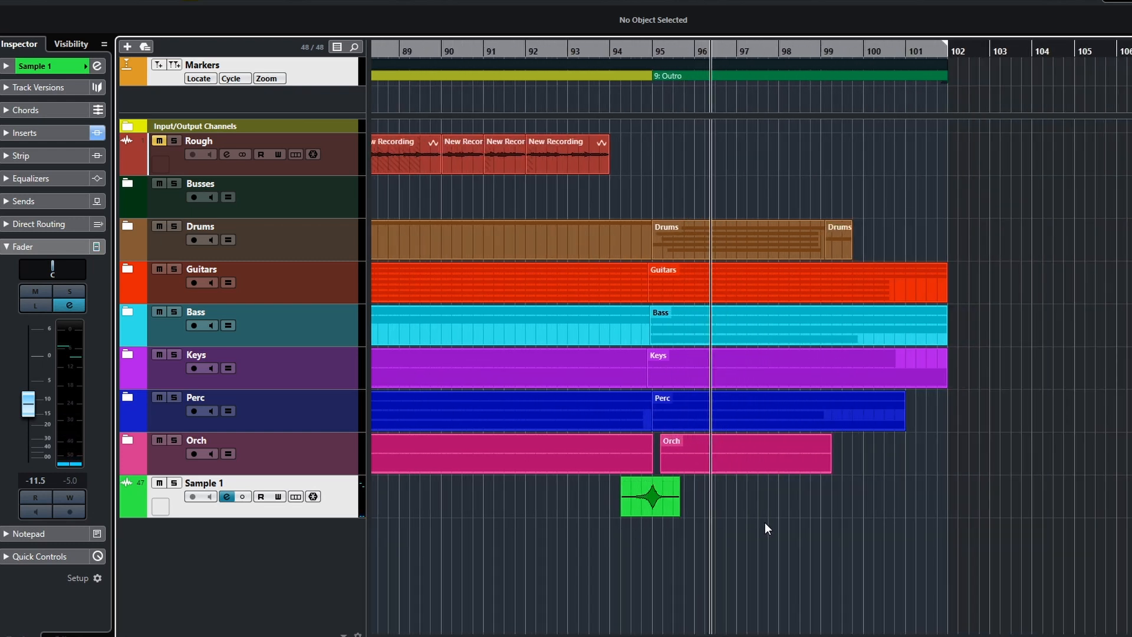
Review the cymbal placements on the Sample 1 track across the whole song and stop playback
scroll(765, 523, "down", 6)
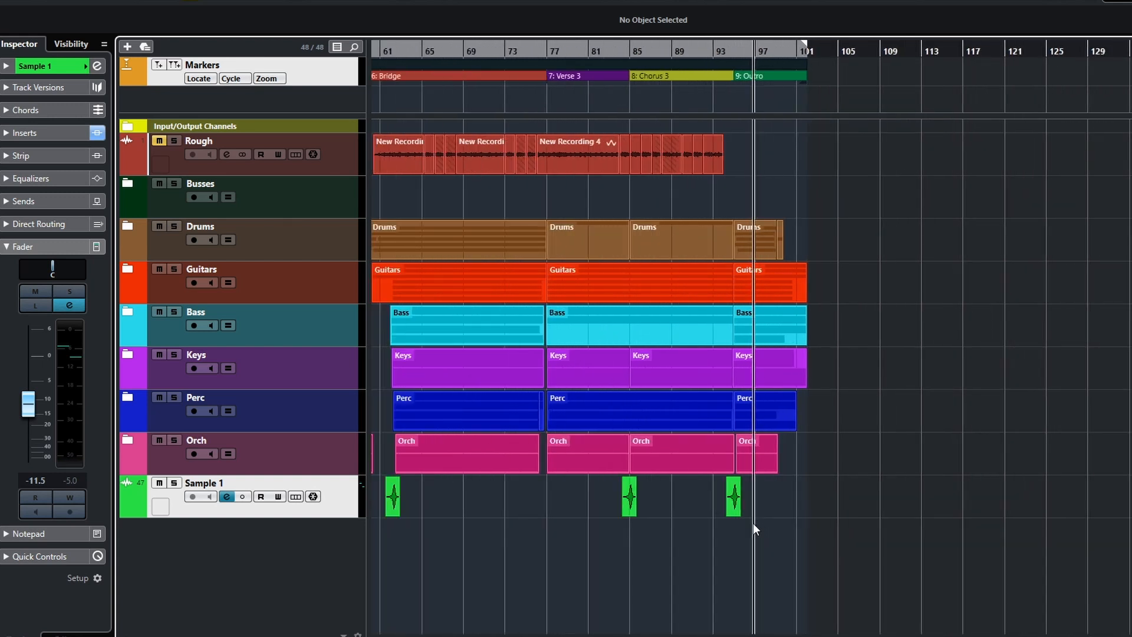
scroll(691, 520, "left", 3)
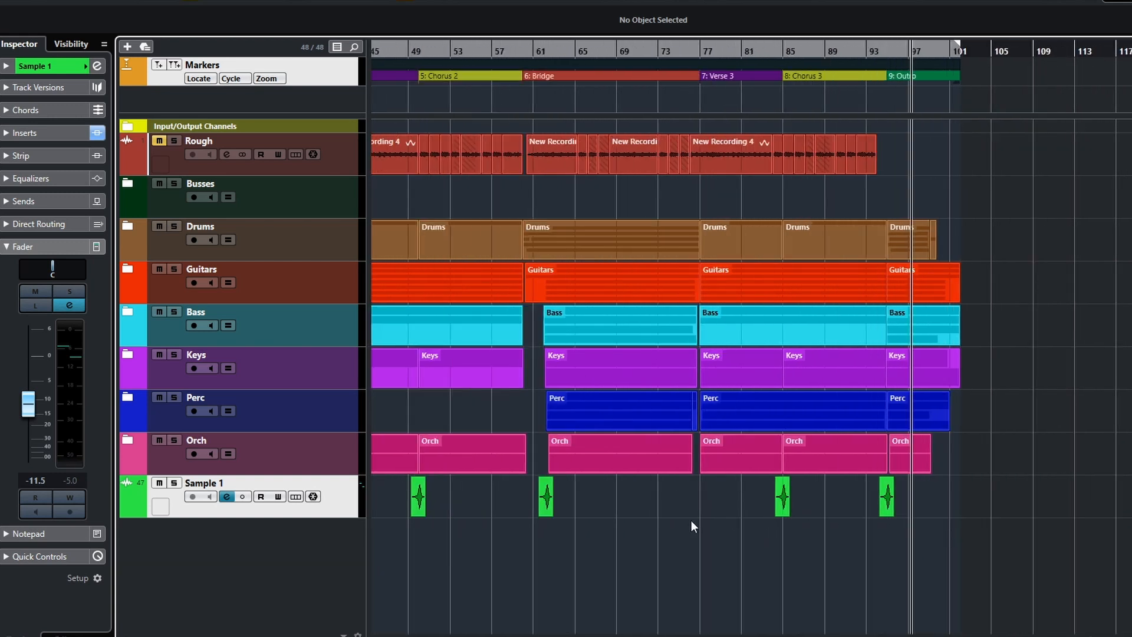
scroll(690, 520, "down", 4)
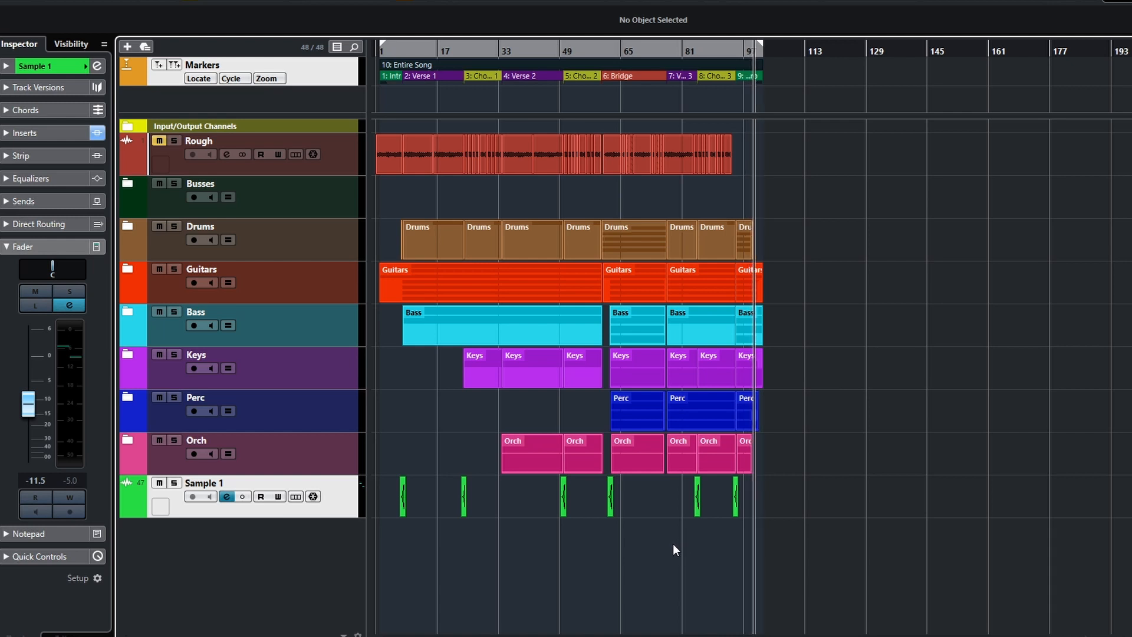
key("space")
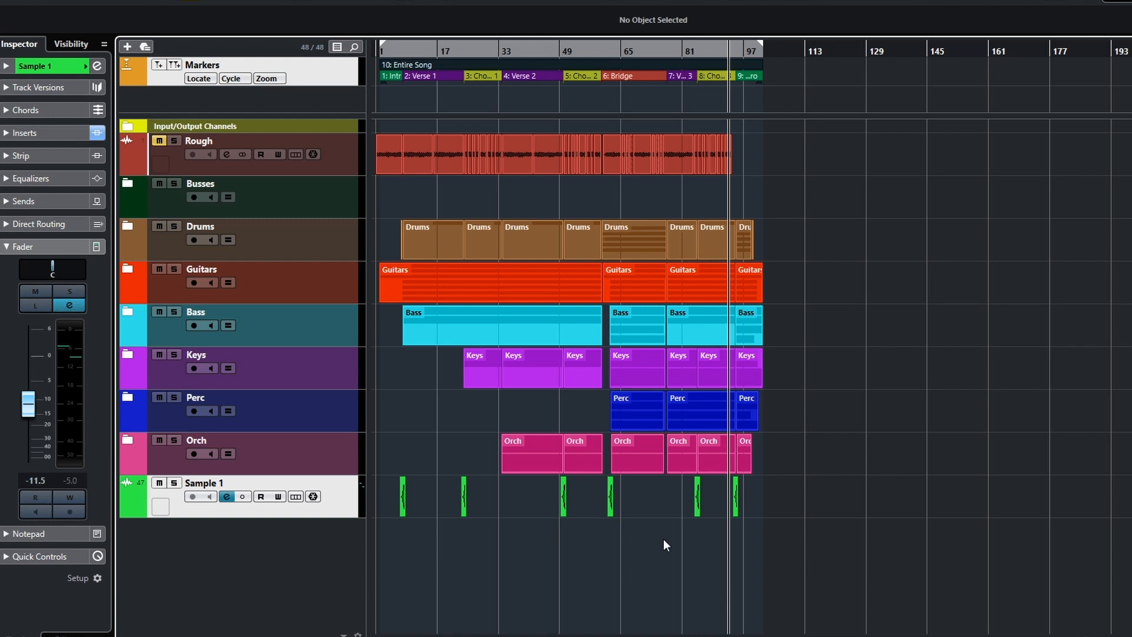
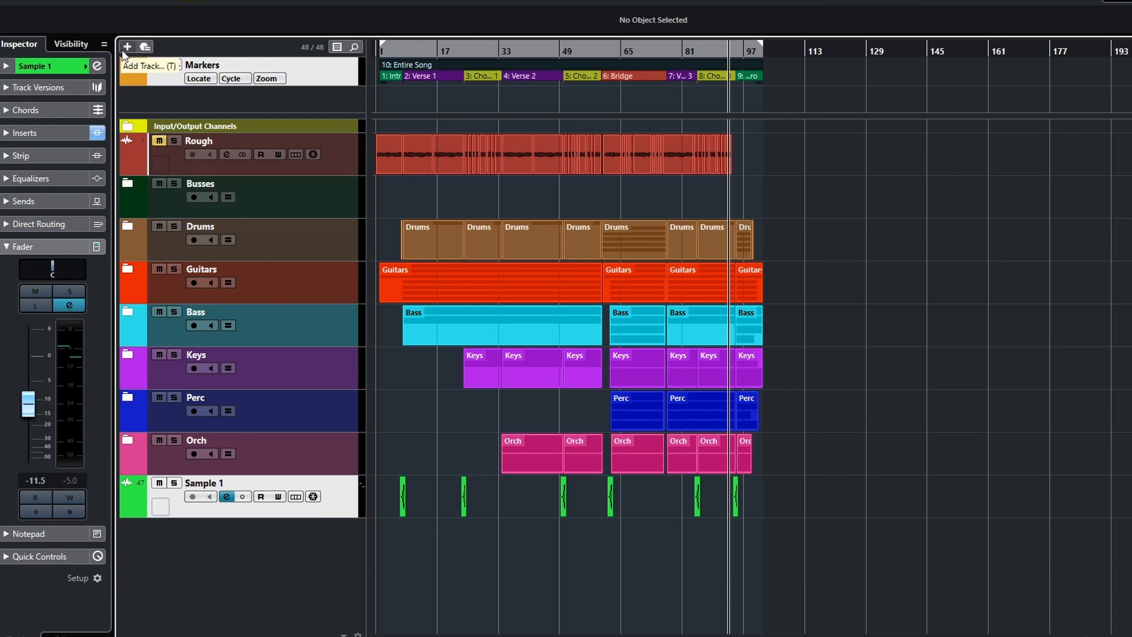
Remove the RoomWorks reverb from the Sample 1 channel's first insert slot and close the channel settings
left_click(227, 496)
left_click(545, 150)
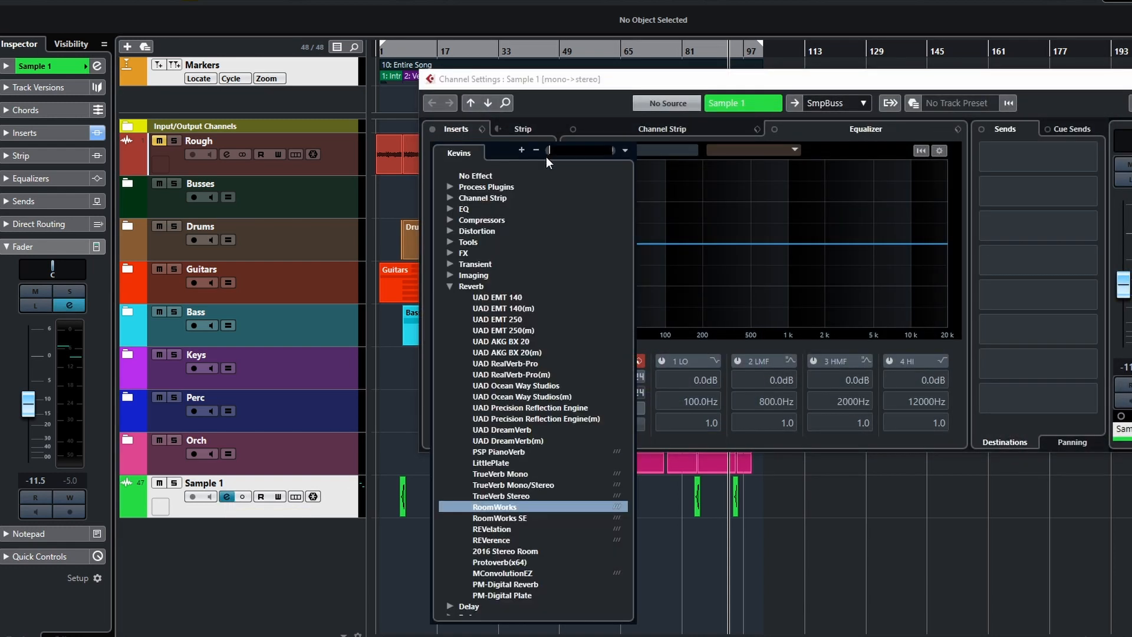
left_click(486, 175)
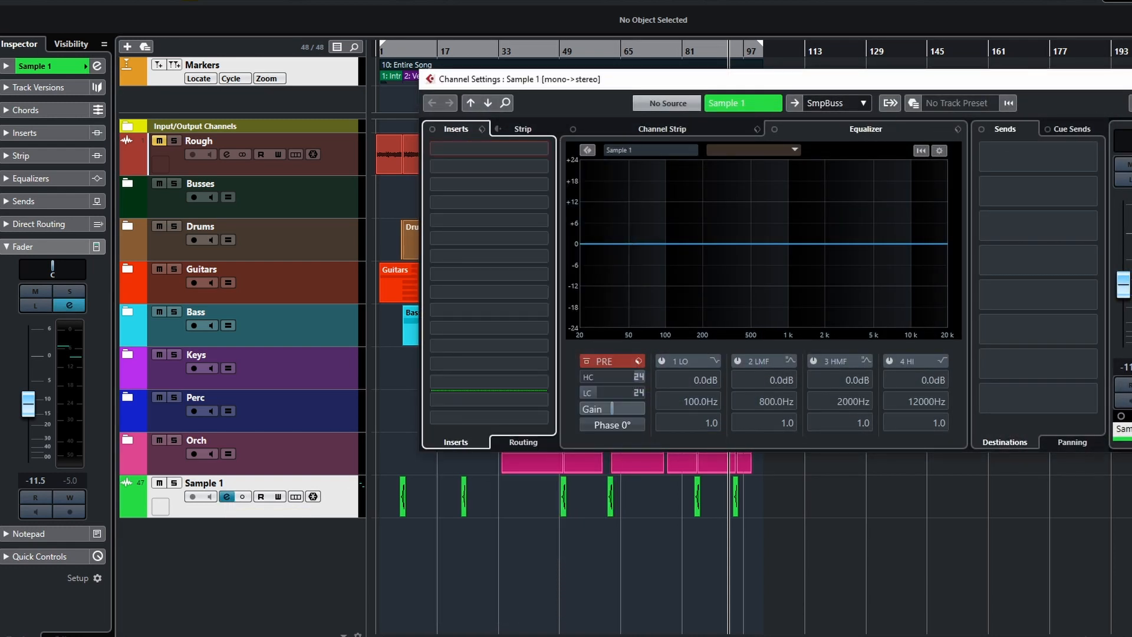
left_click(1131, 79)
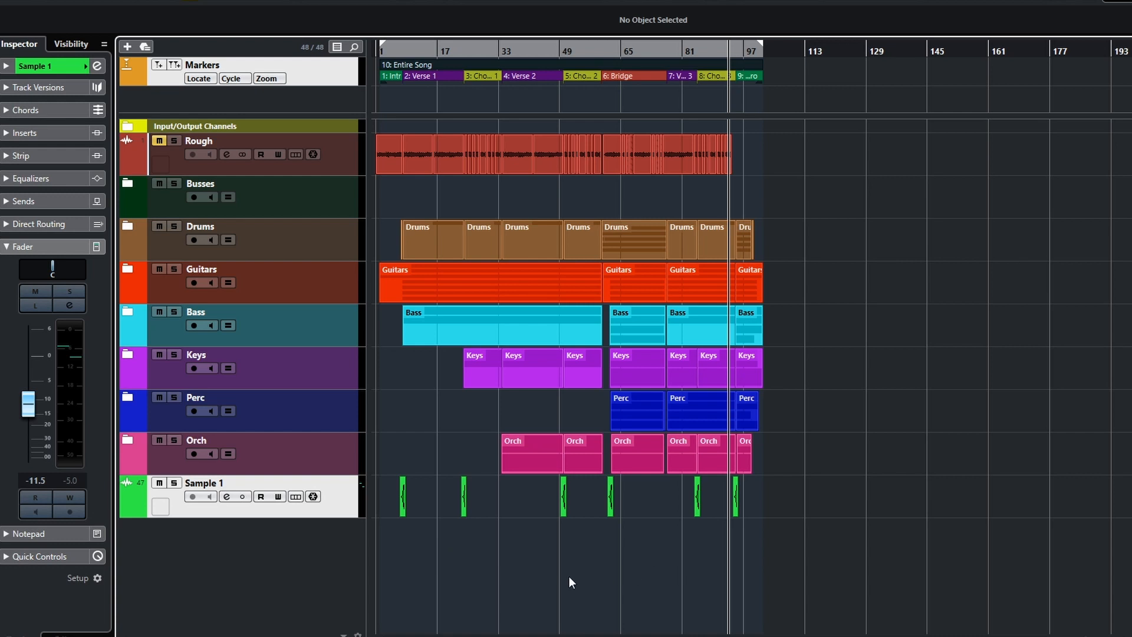
Play back the transition from the Intro into Verse 1 to hear the Sample 1 cymbal, and stop playback
left_click(395, 543)
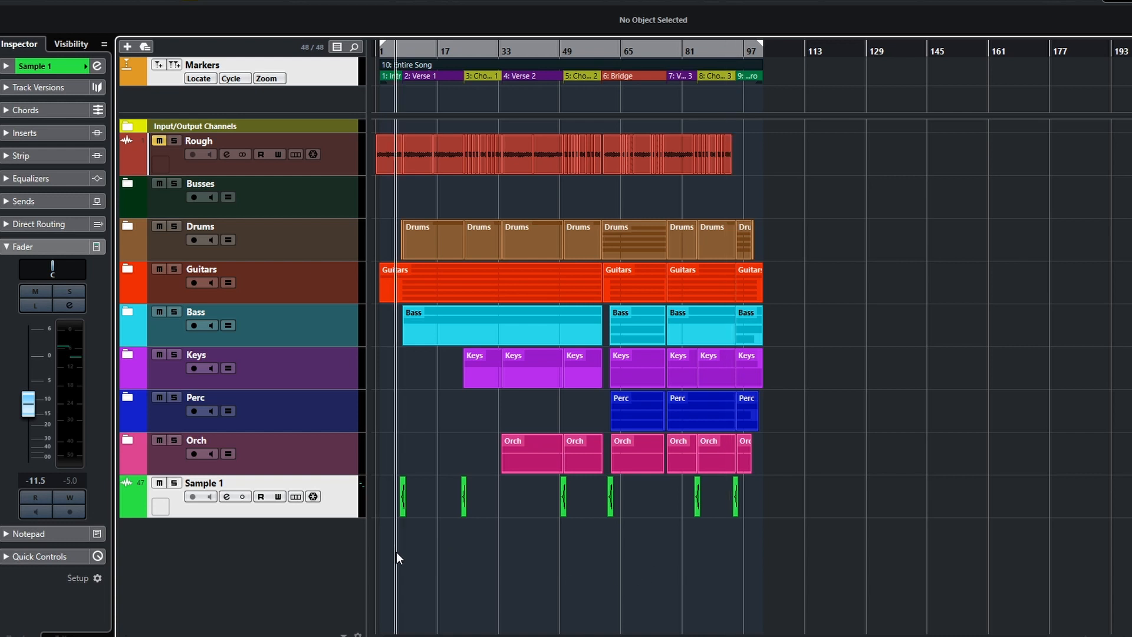
scroll(455, 564, "up", 4)
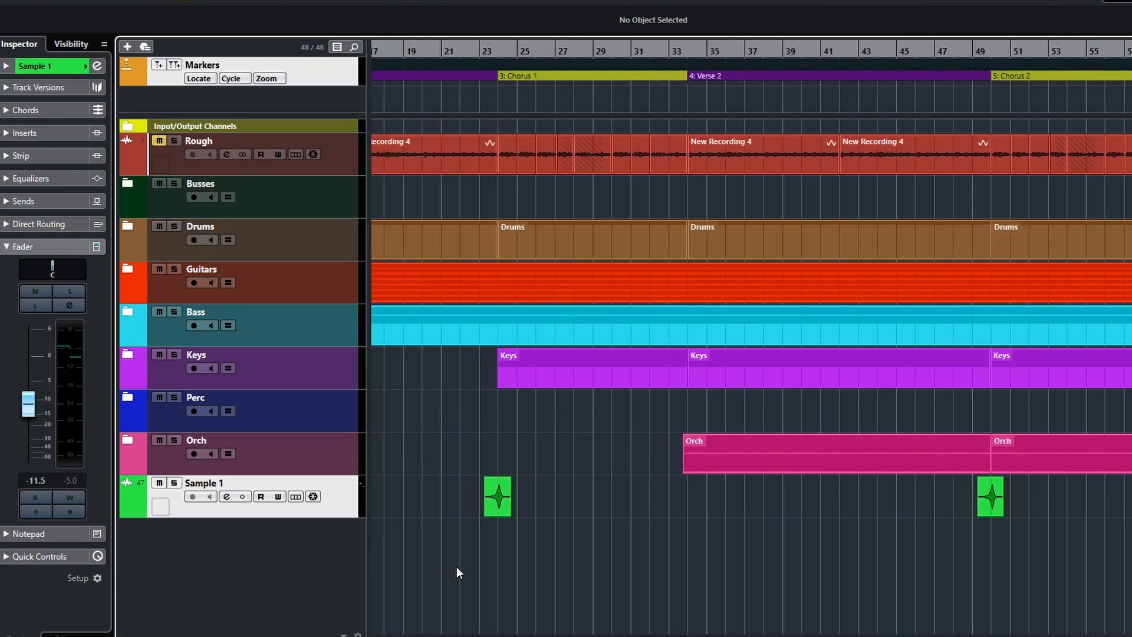
scroll(519, 578, "left", 3)
key("space")
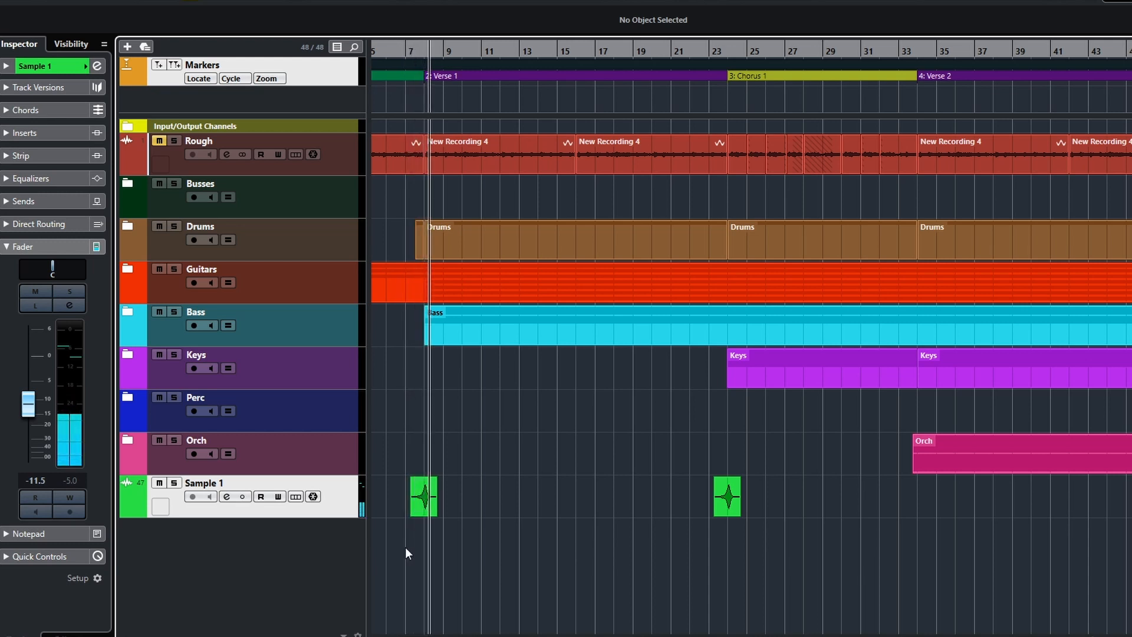
key("space")
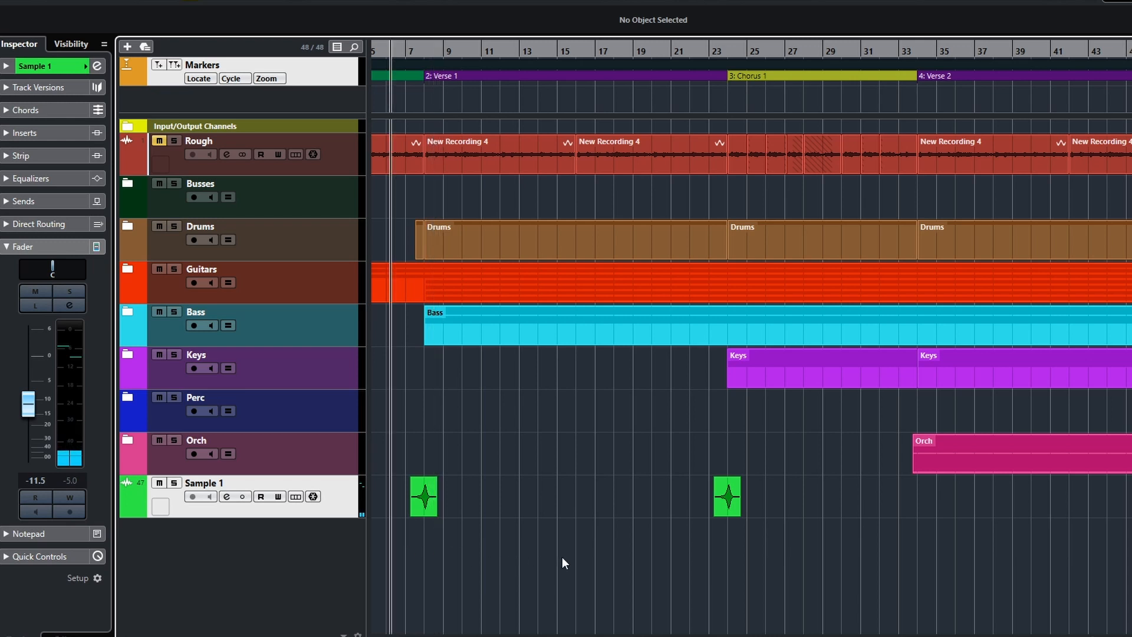
Duplicate the Sample 1 track
key("g")
key("g")
key("g")
key("g")
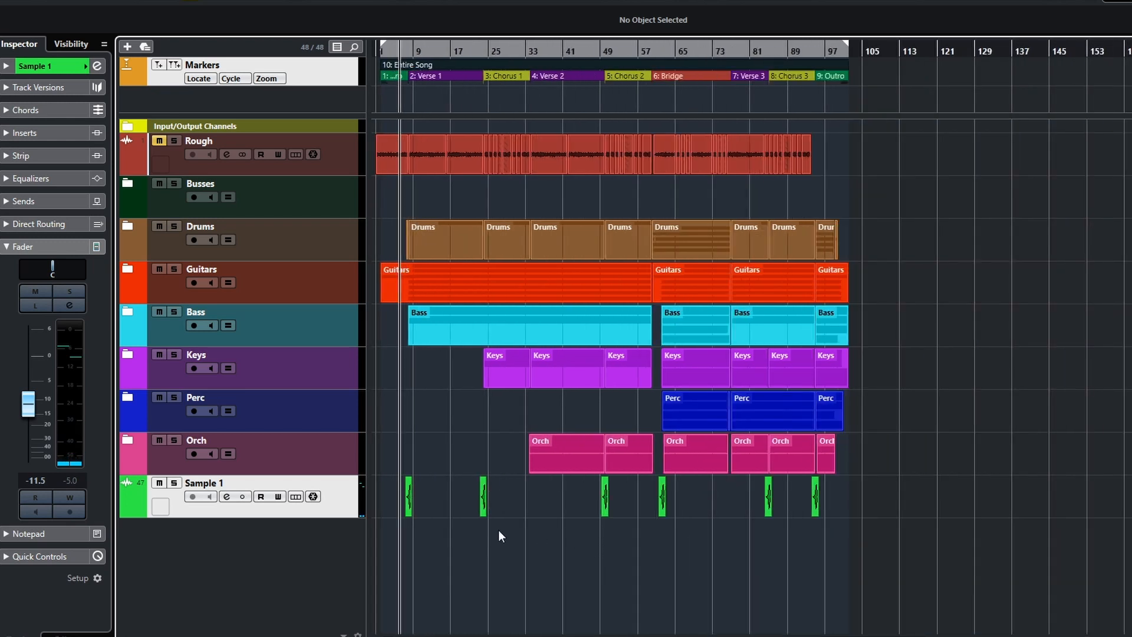
key("g")
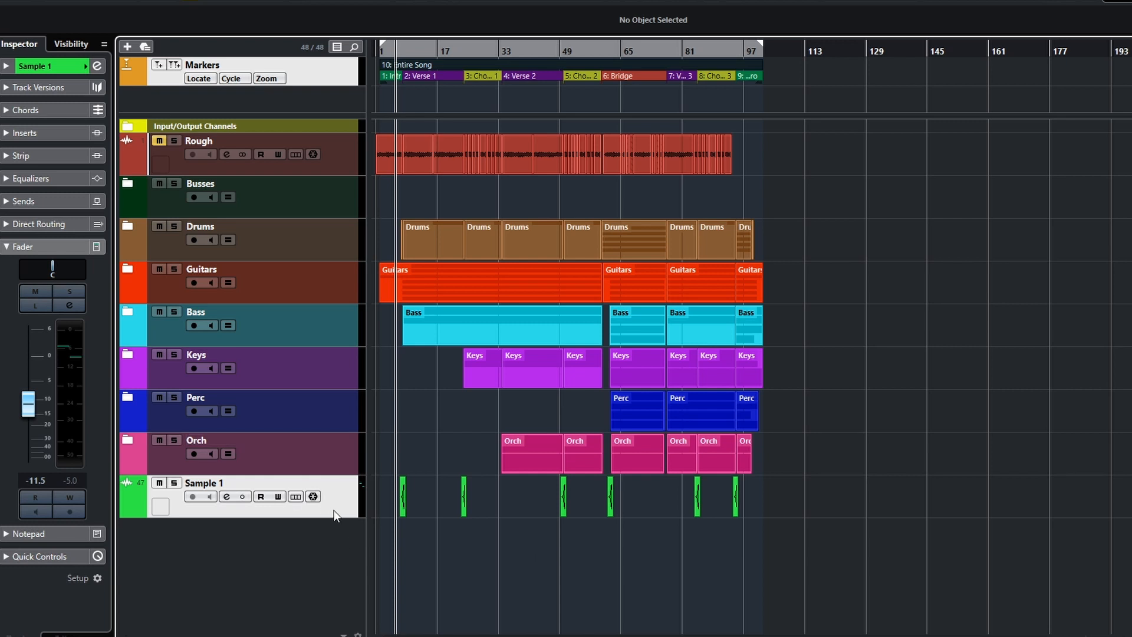
left_click(127, 46)
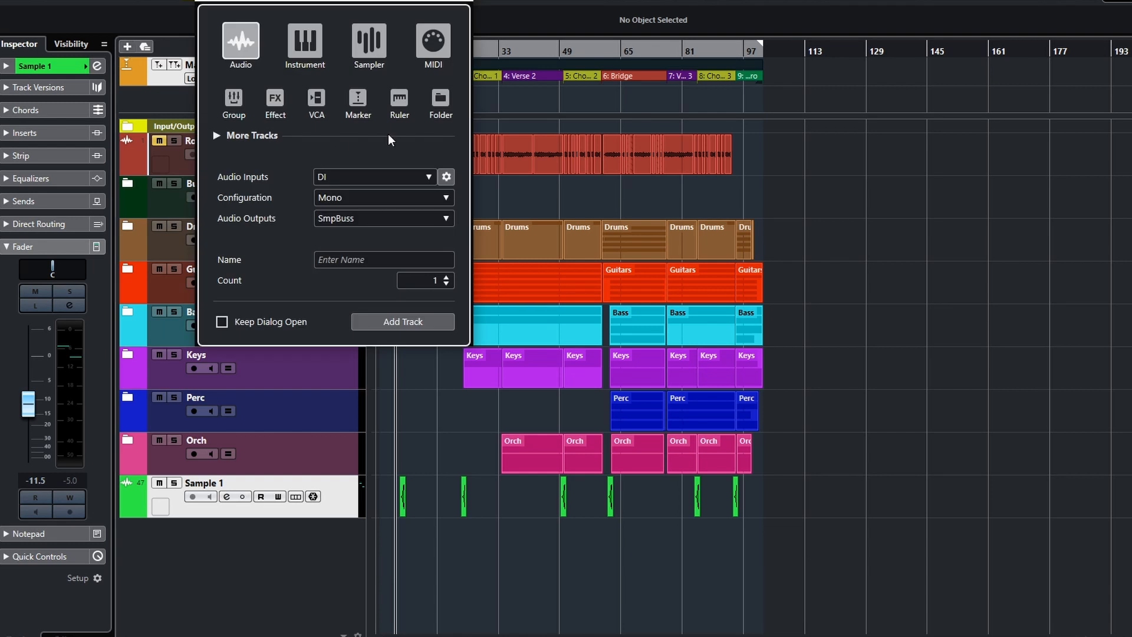
left_click(461, 74)
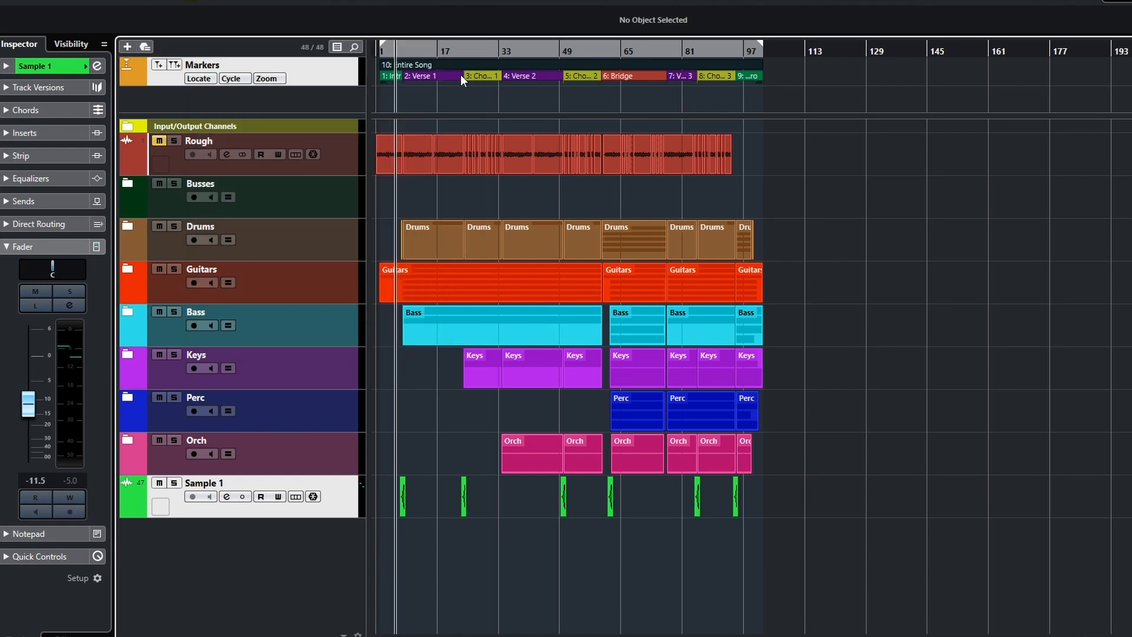
right_click(335, 498)
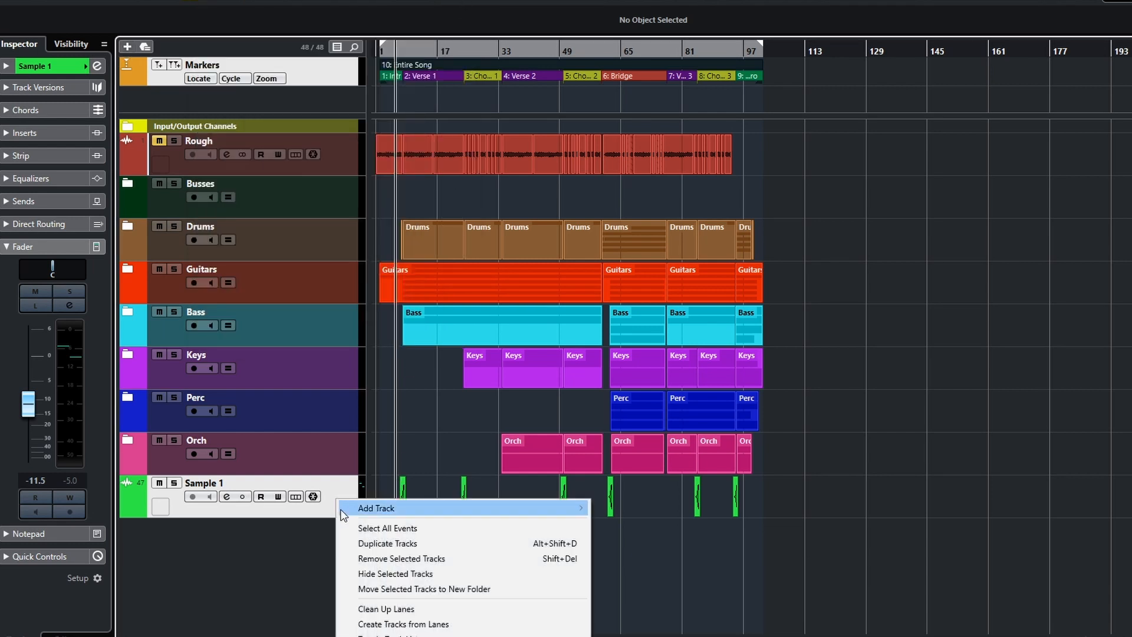
left_click(369, 545)
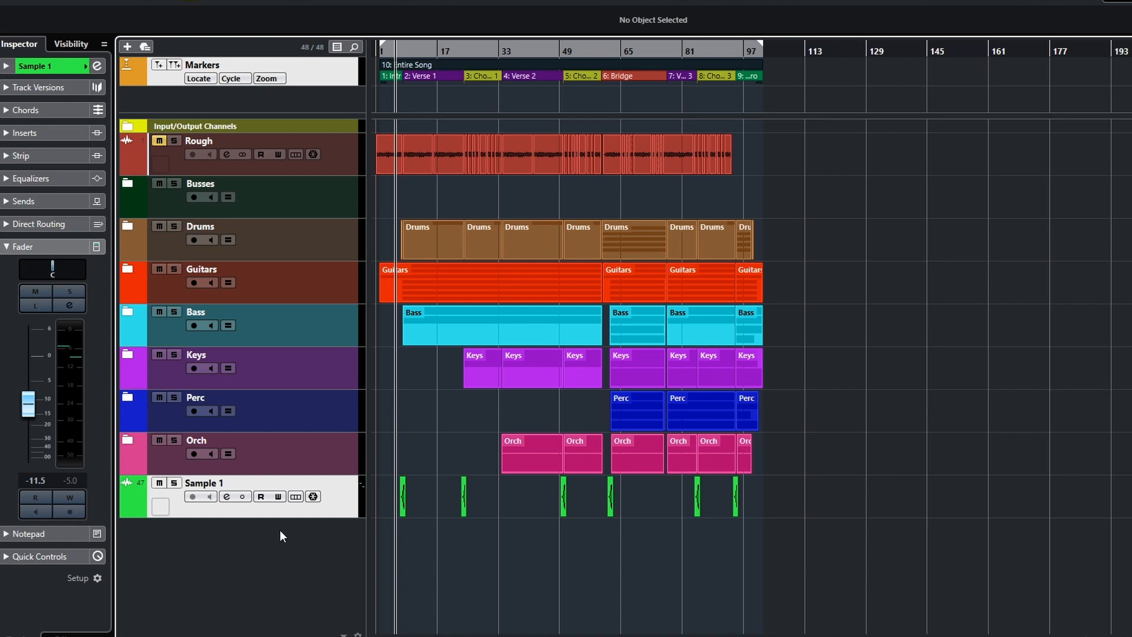
Rename the duplicated track as Sample 2 and delete all of its copied audio events
double_click(238, 526)
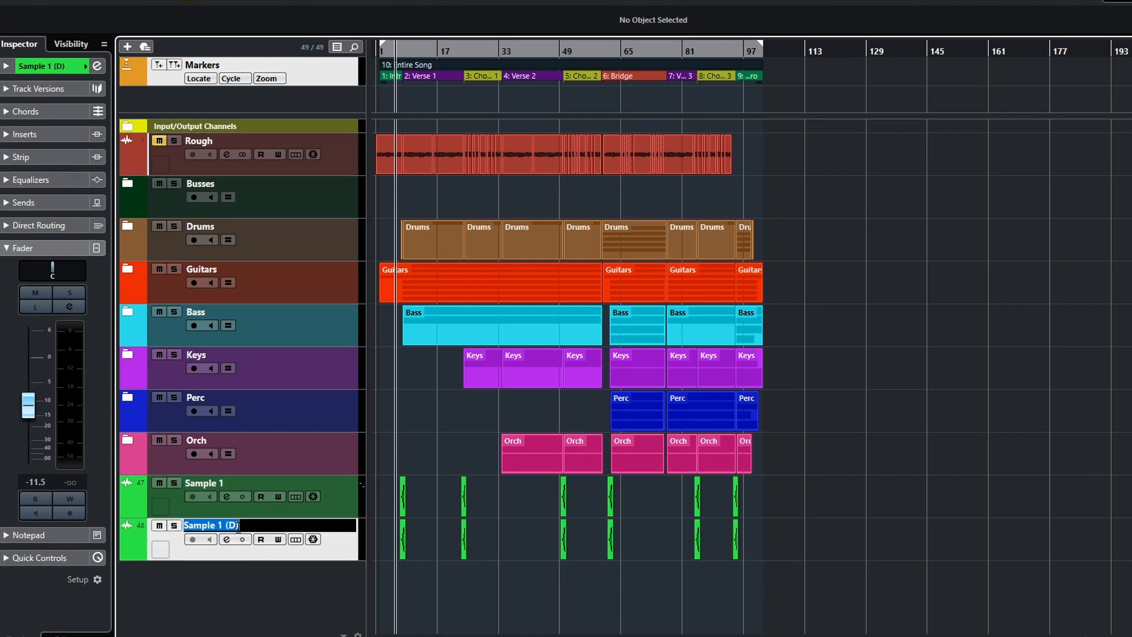
key("End")
key("BackSpace")
key("BackSpace")
key("BackSpace")
key("BackSpace")
key("BackSpace")
type("2")
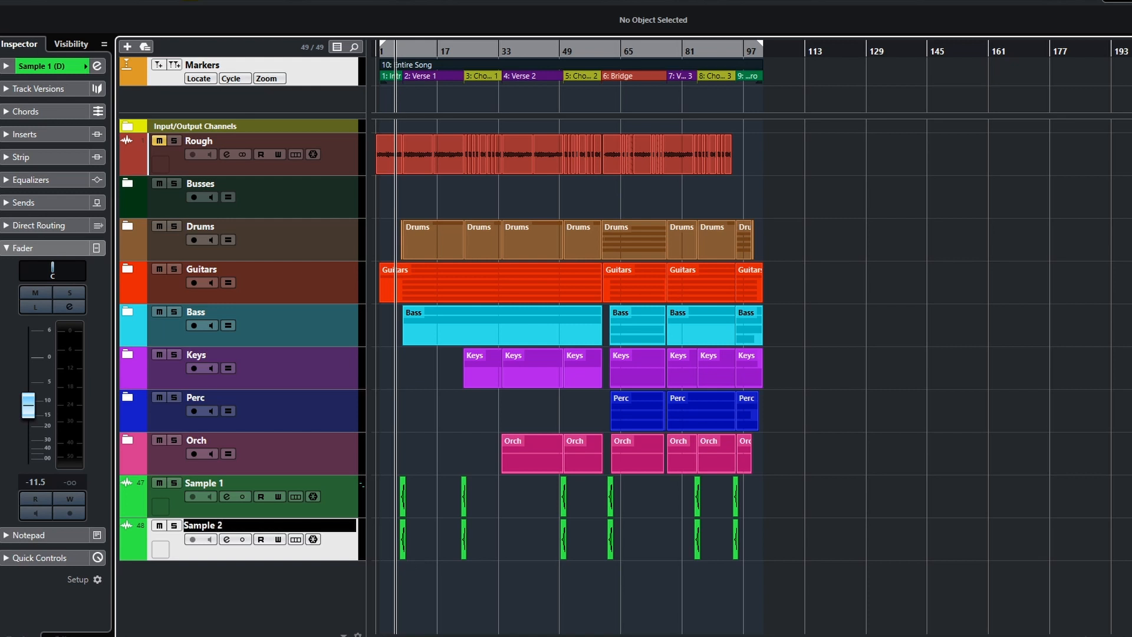
key("Return")
left_click_drag(770, 542, 404, 548)
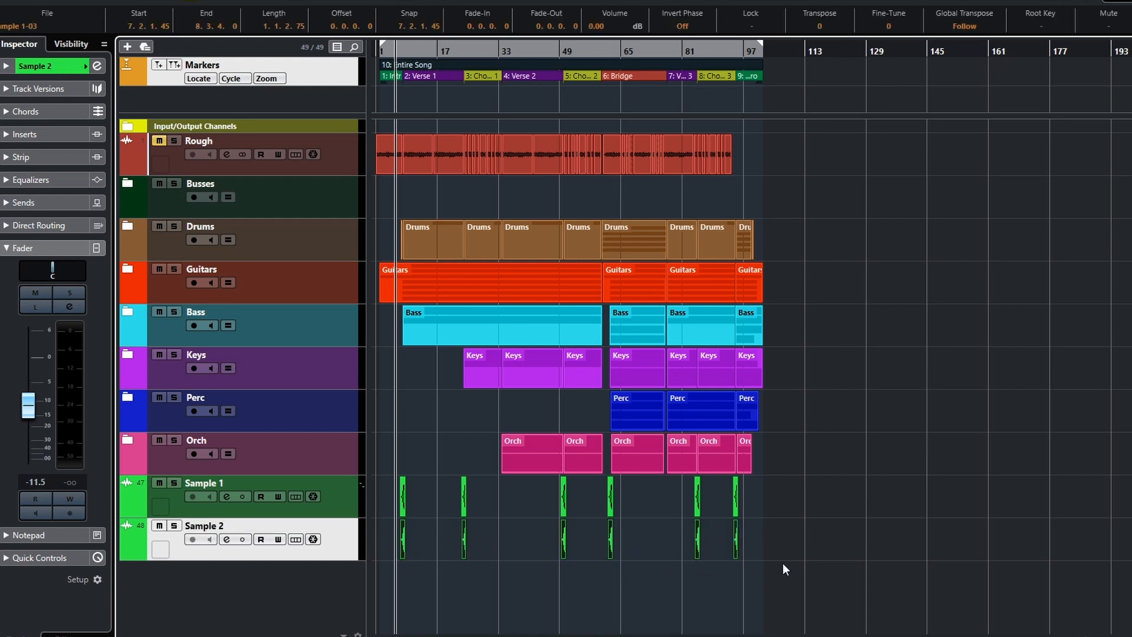
key("Delete")
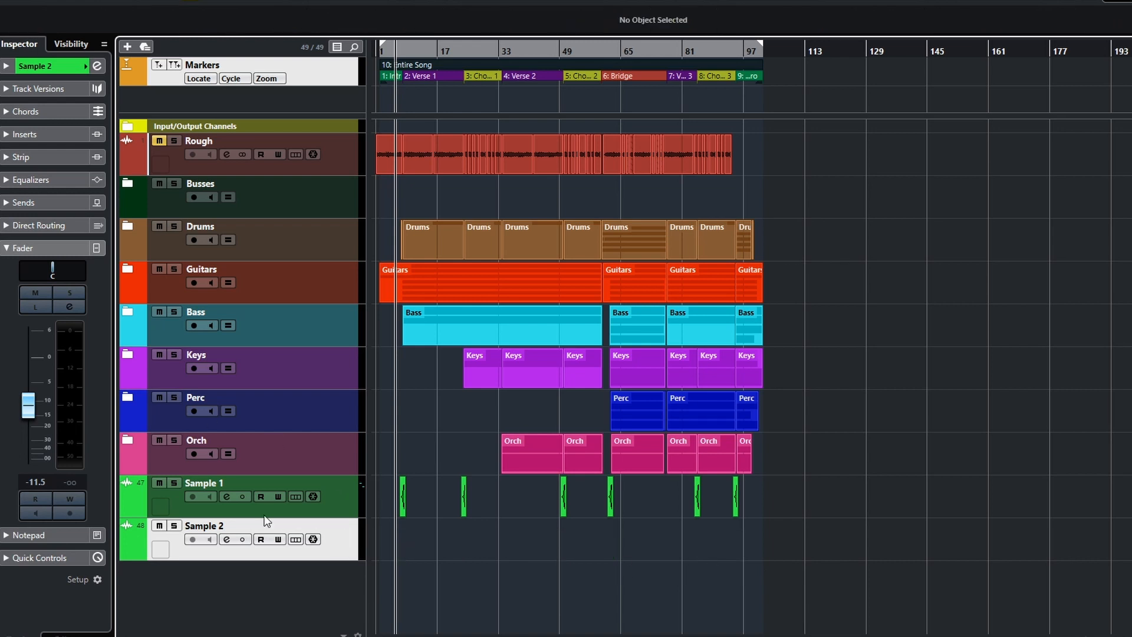
Examine the section transitions across the arrangement and where Sample 1 cymbals are placed, looking for spots for another sample
scroll(483, 589, "up", 3)
scroll(554, 593, "down", 3)
scroll(563, 586, "up", 2)
scroll(581, 559, "left", 3)
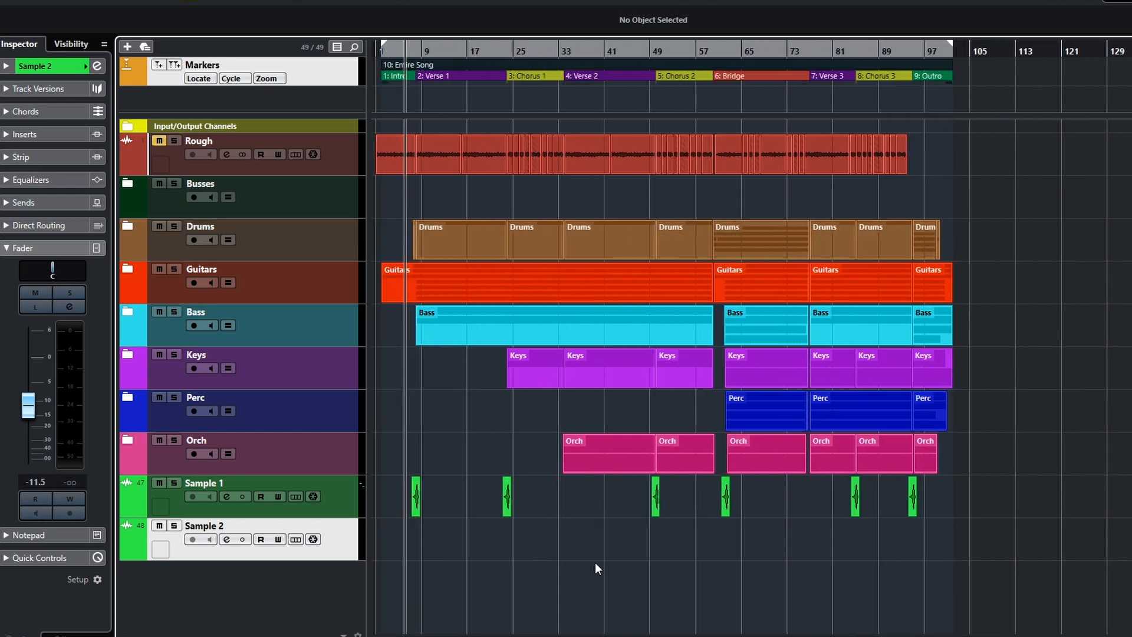
scroll(606, 565, "down", 2)
scroll(616, 574, "up", 2)
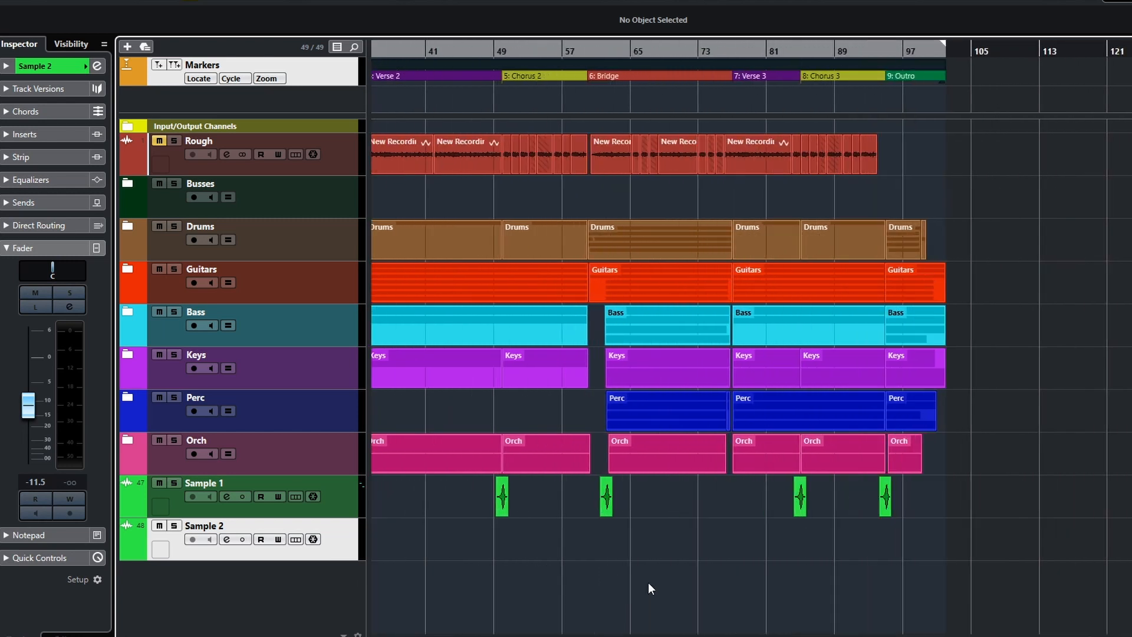
scroll(672, 581, "up", 2)
scroll(695, 578, "down", 2)
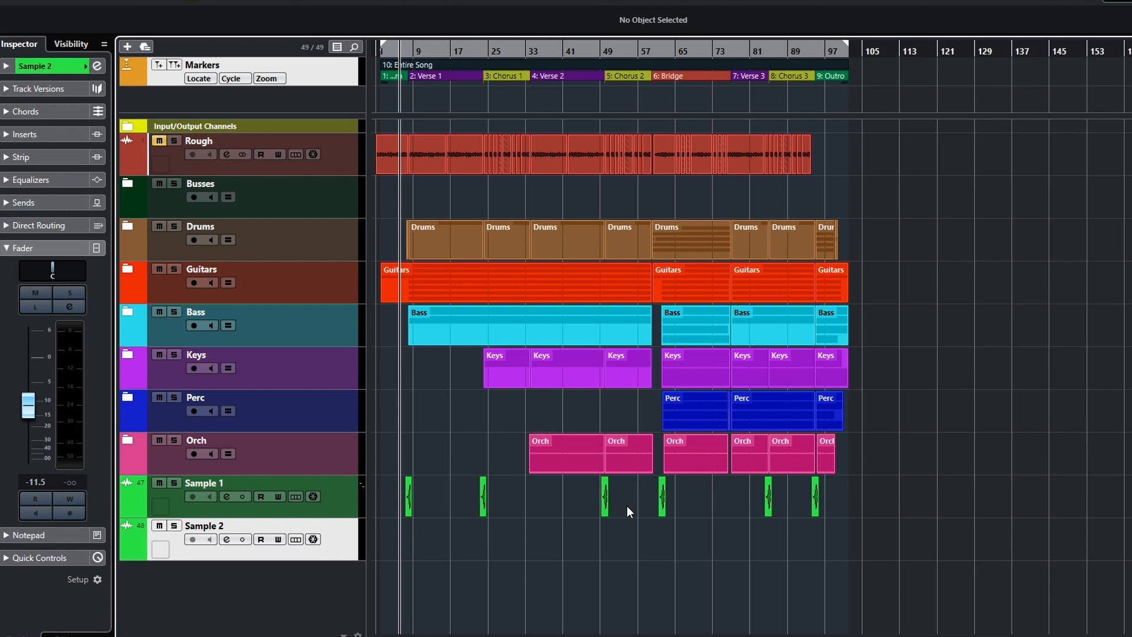
scroll(640, 528, "up", 2, "ctrl")
scroll(644, 551, "up", 2, "ctrl")
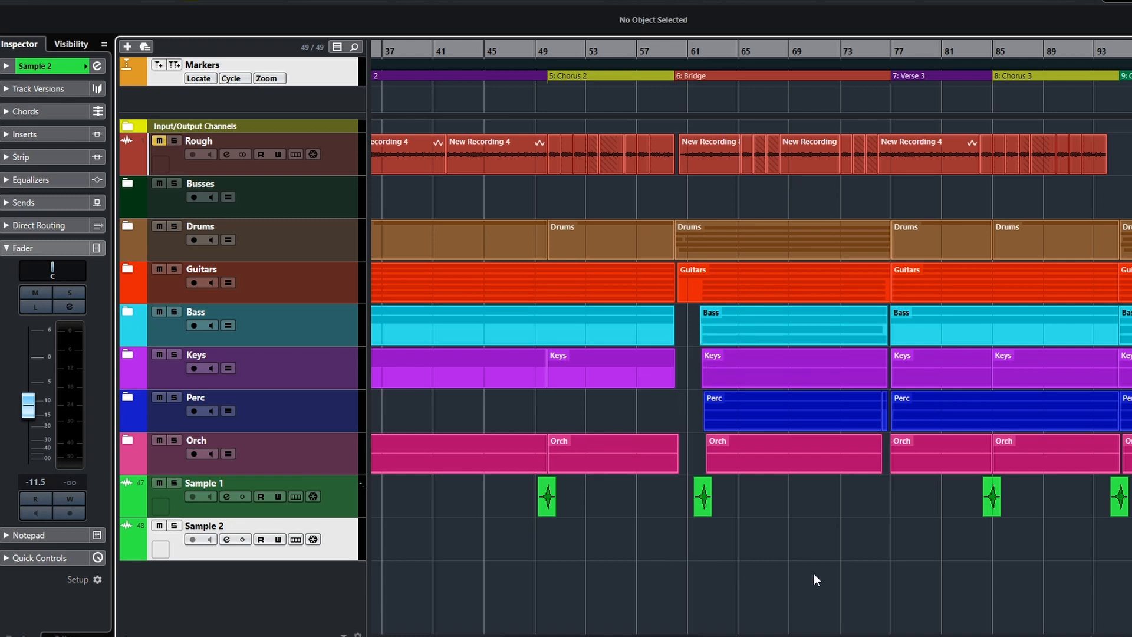
scroll(962, 560, "right", 4)
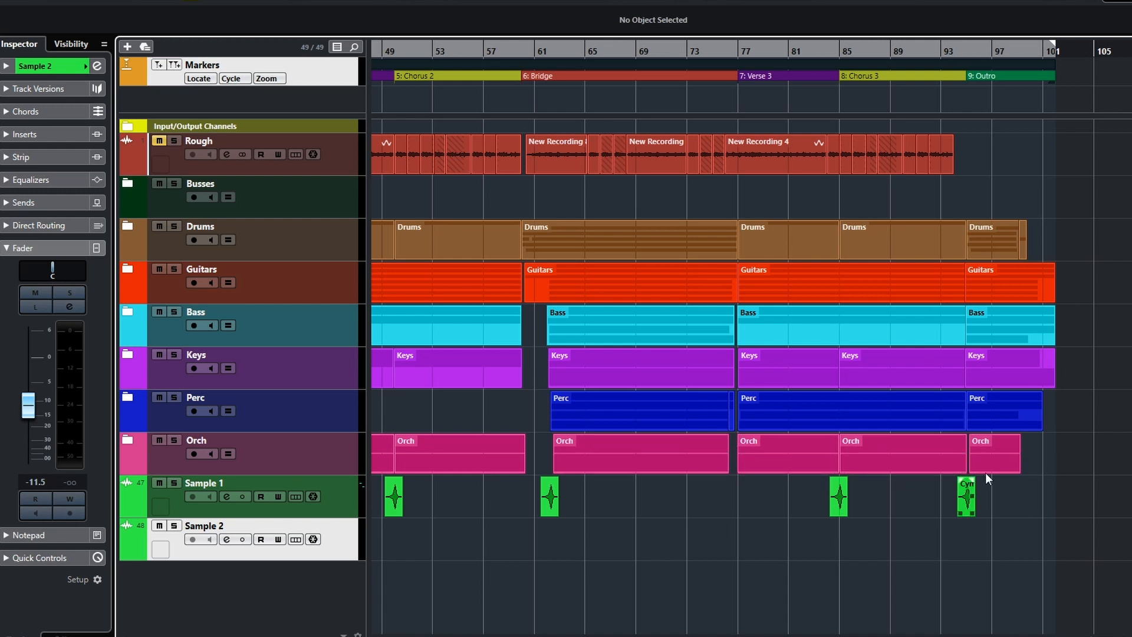
scroll(839, 553, "left", 16)
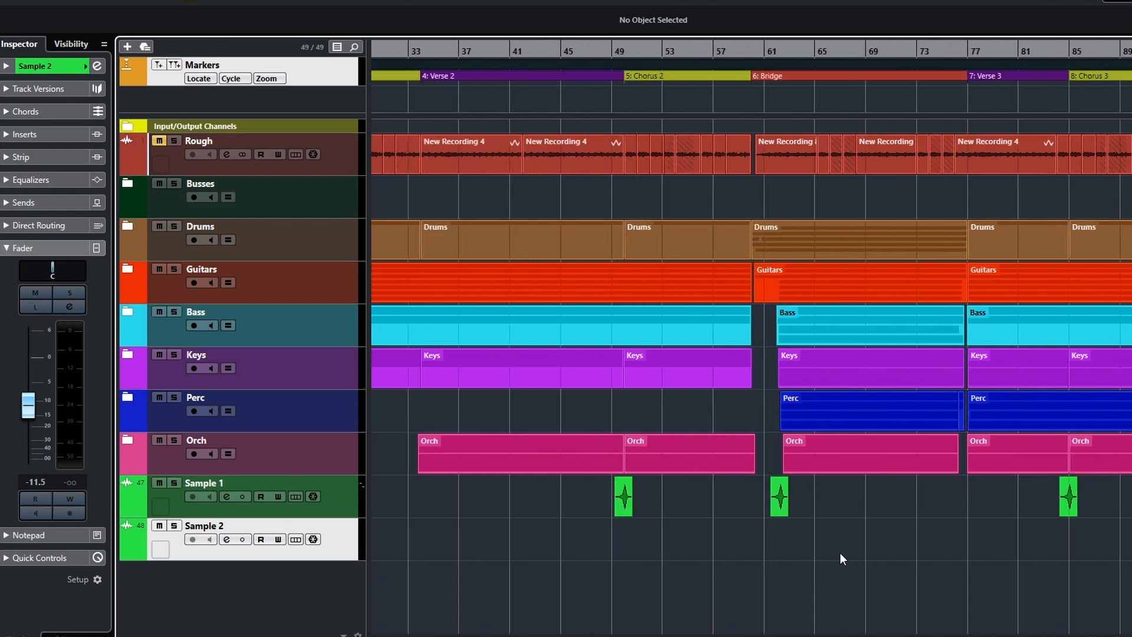
Play back the transition from Chorus 2 into the Bridge, starting just before the Bridge, and stop playback
scroll(766, 584, "down", 3)
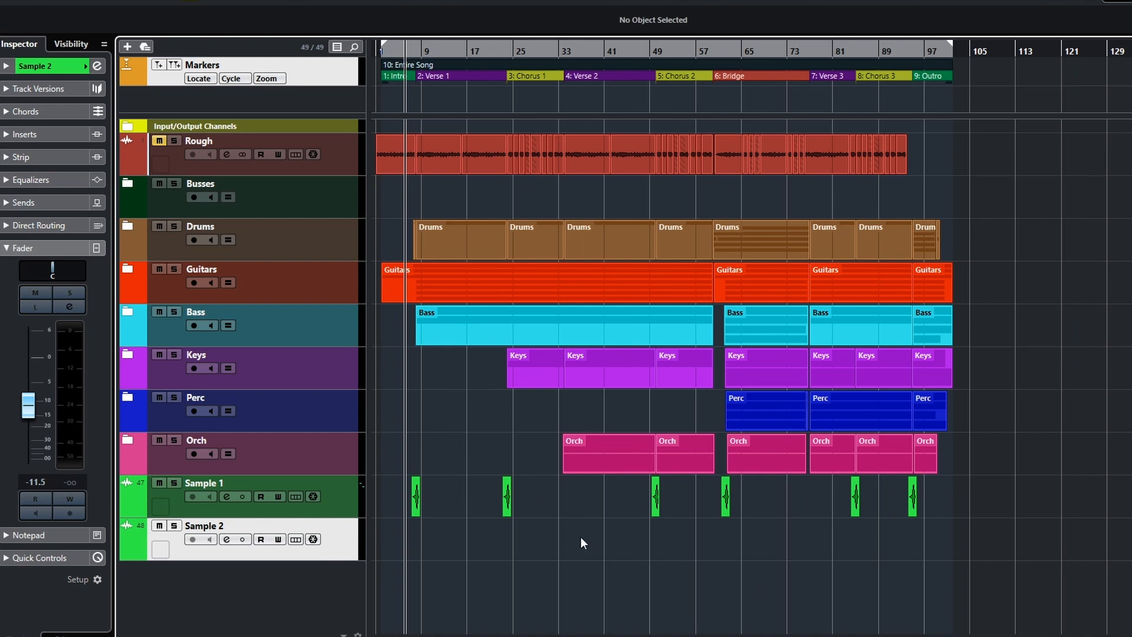
scroll(580, 538, "up", 3)
scroll(790, 576, "up", 2)
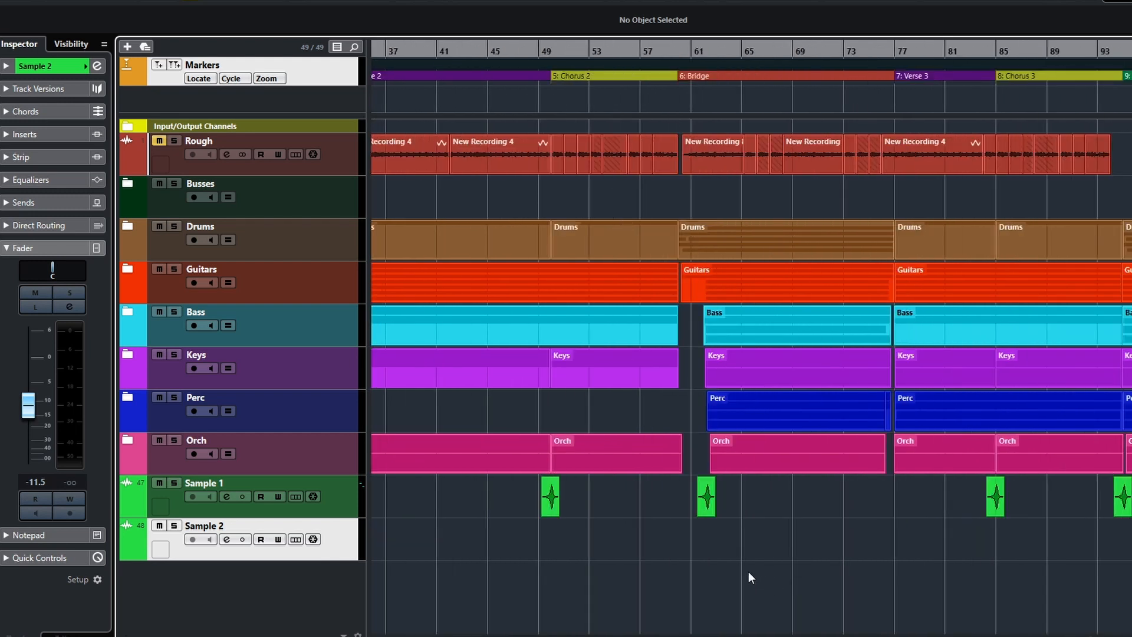
left_click(639, 546)
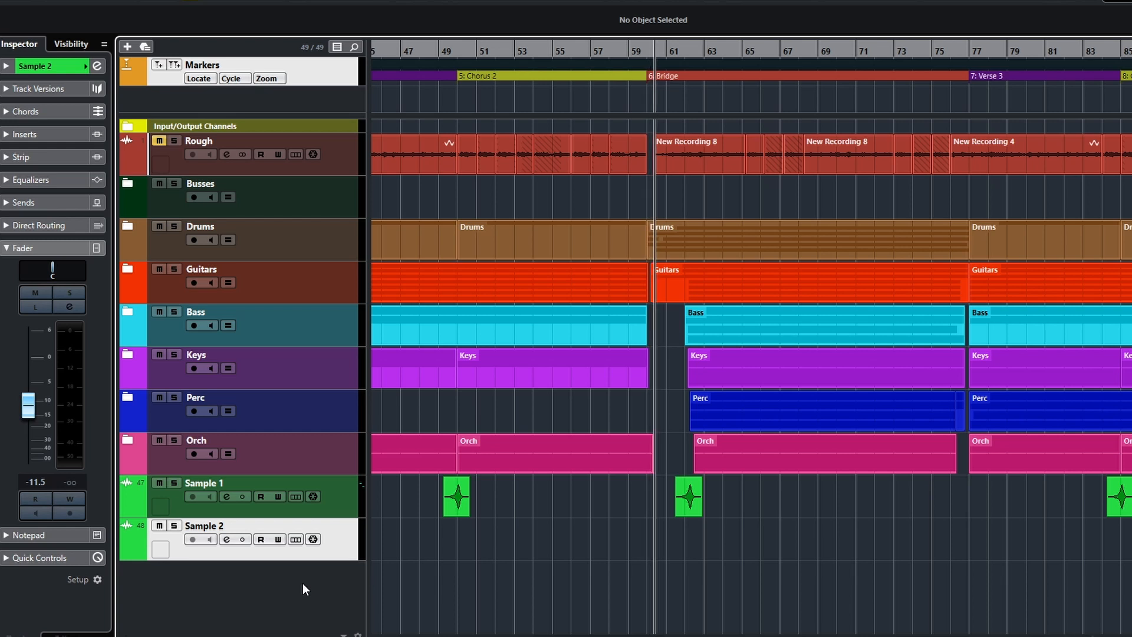
key("space")
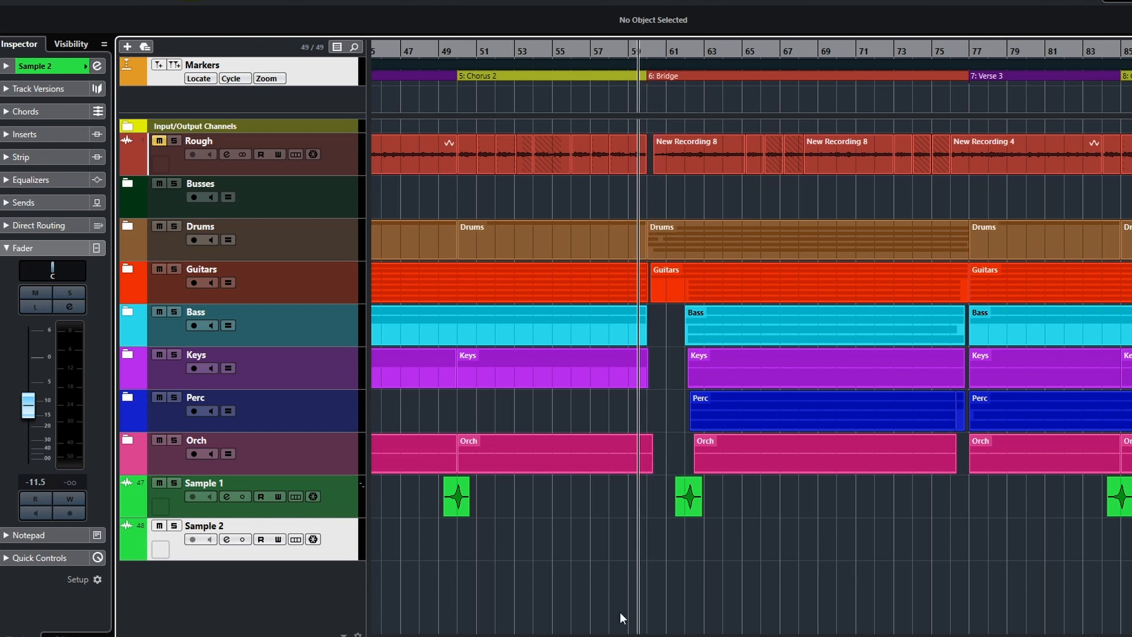
Open MediaBay, collapse the Drums sample folder and browse the Swells-Rises-Drops folder
key("F5")
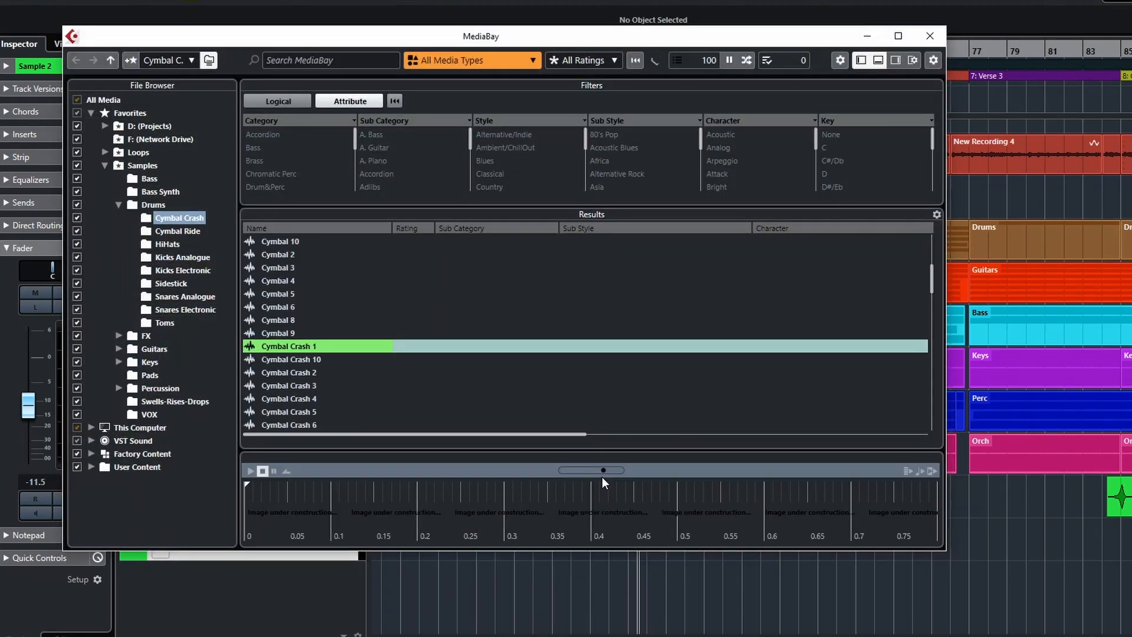
left_click_drag(591, 41, 765, 90)
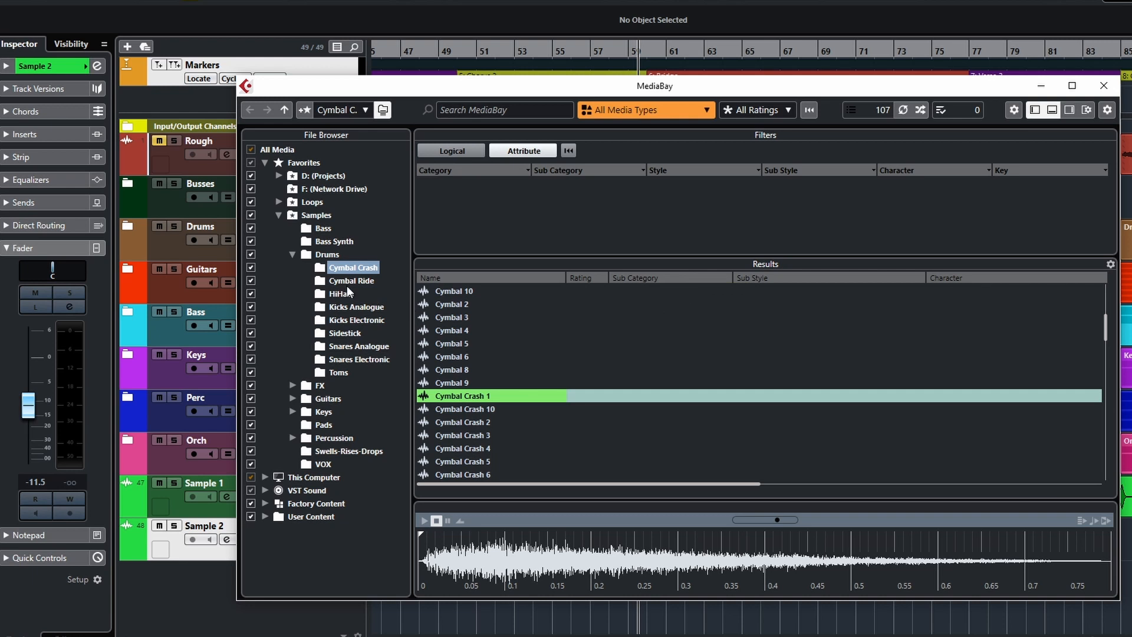
left_click(292, 255)
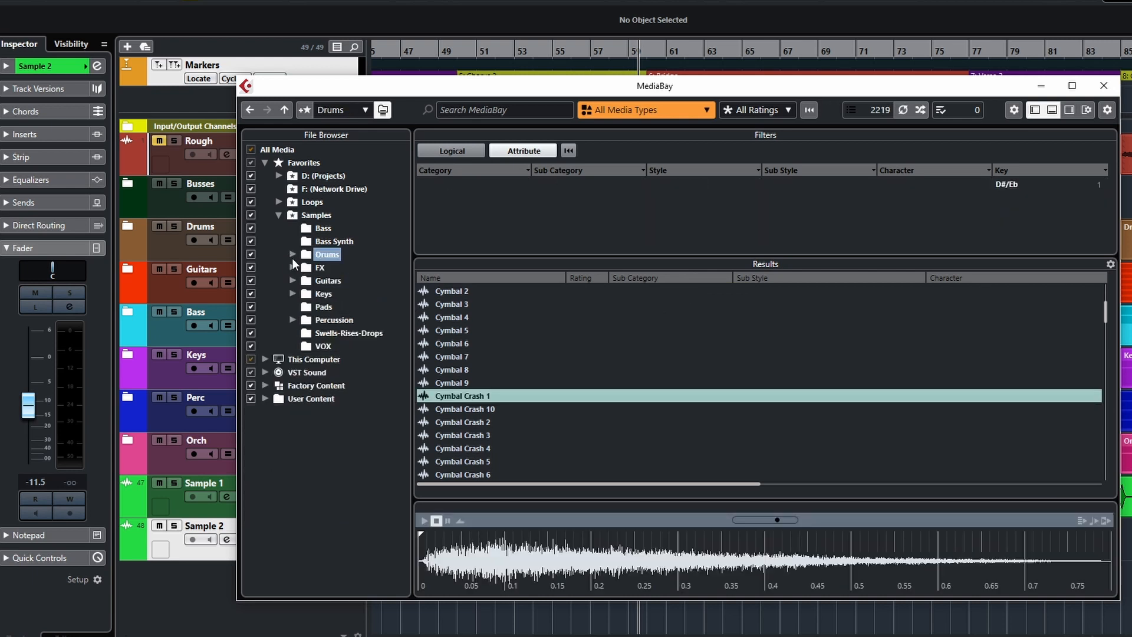
left_click(292, 255)
left_click(291, 256)
left_click(332, 333)
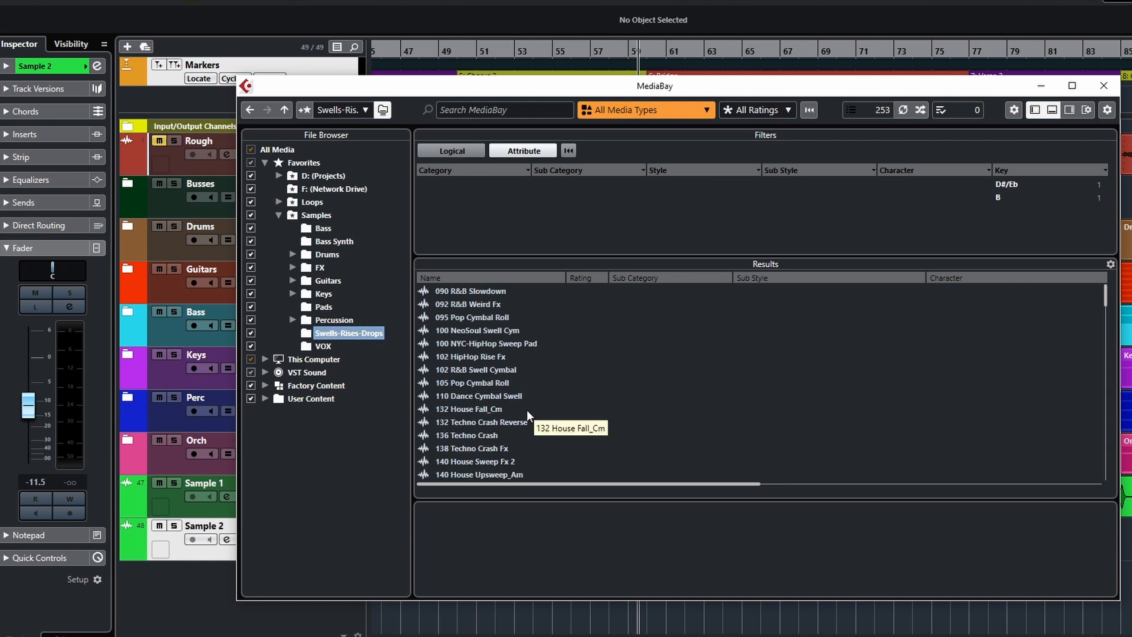
Audition the swell and cymbal samples in Swells-Rises-Drops, from 090 R&B Slowdown down to 140 House Sweep Fx 2
left_click(461, 301)
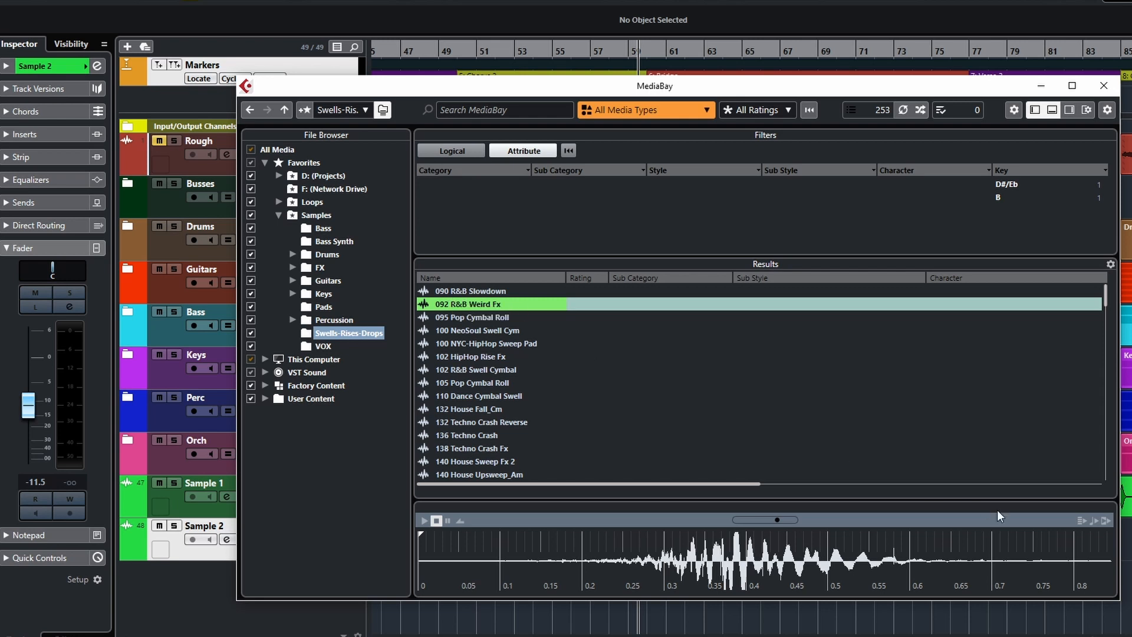
left_click(473, 288)
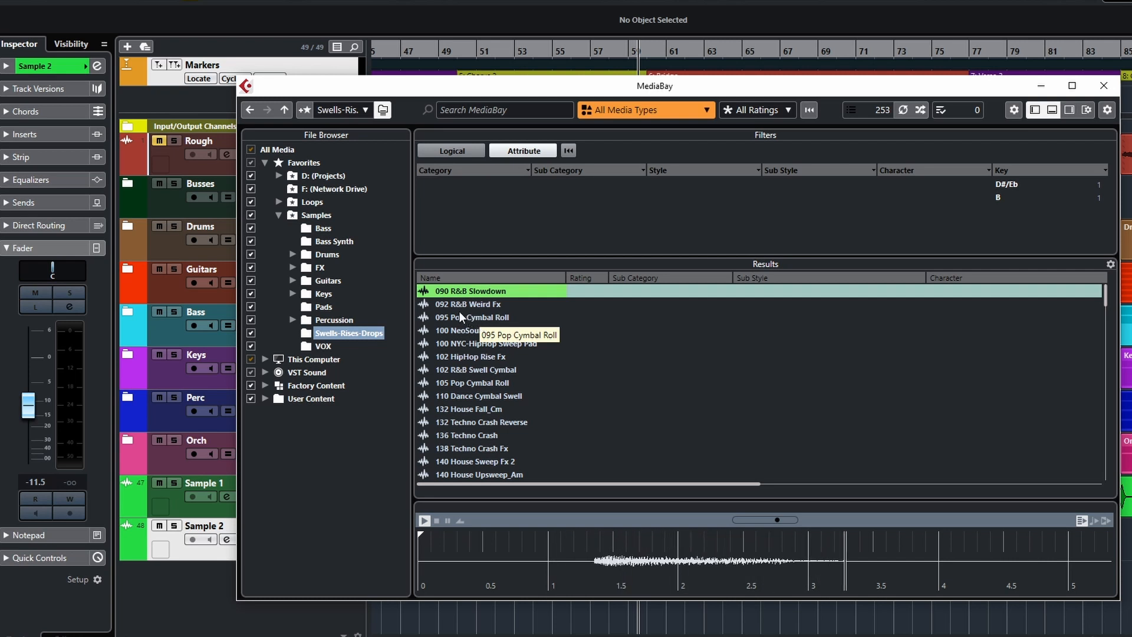
left_click(468, 316)
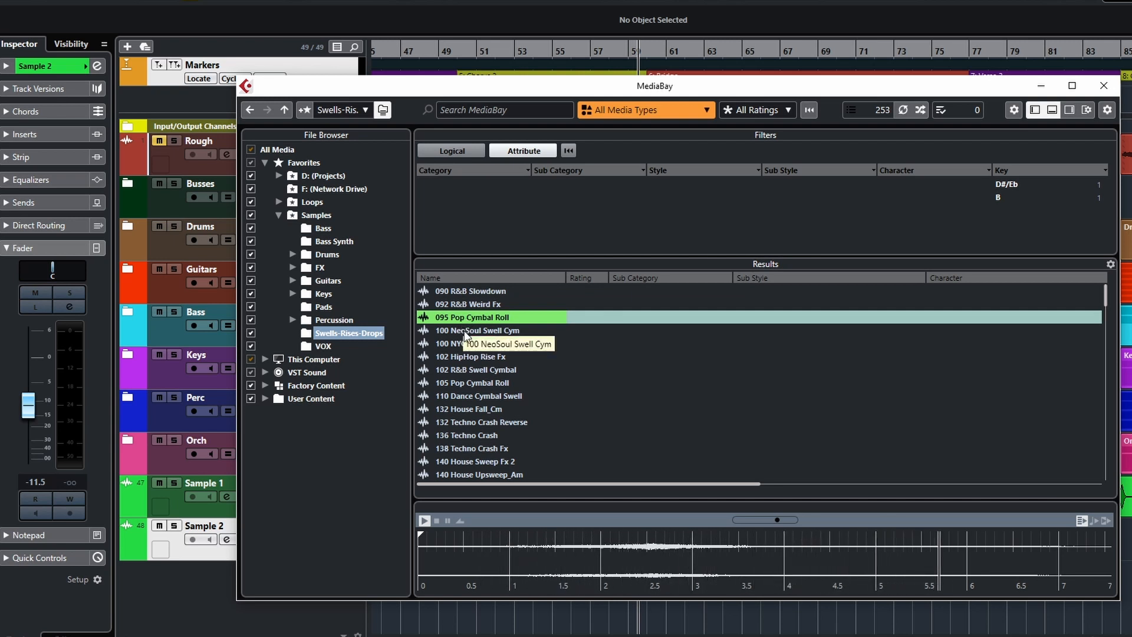
left_click(464, 331)
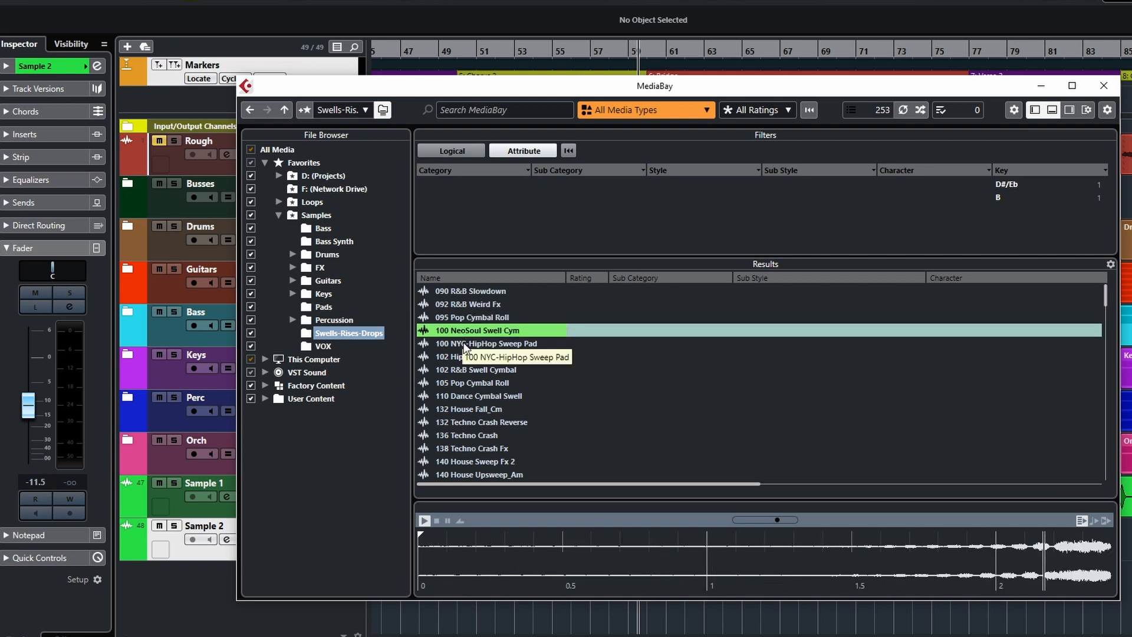
left_click(463, 345)
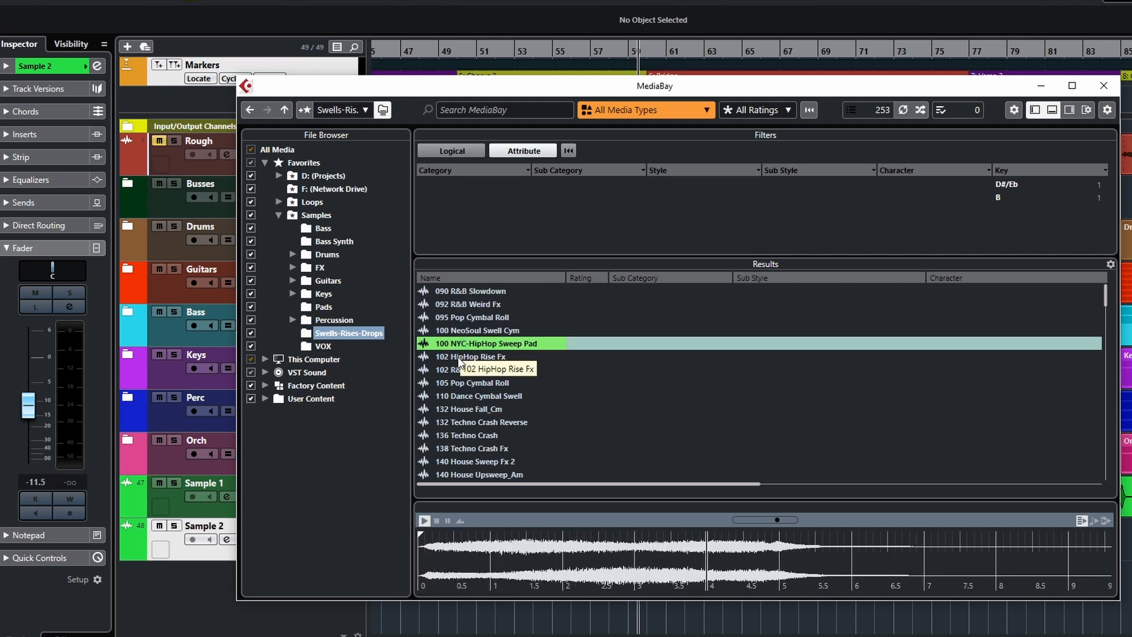
left_click(461, 358)
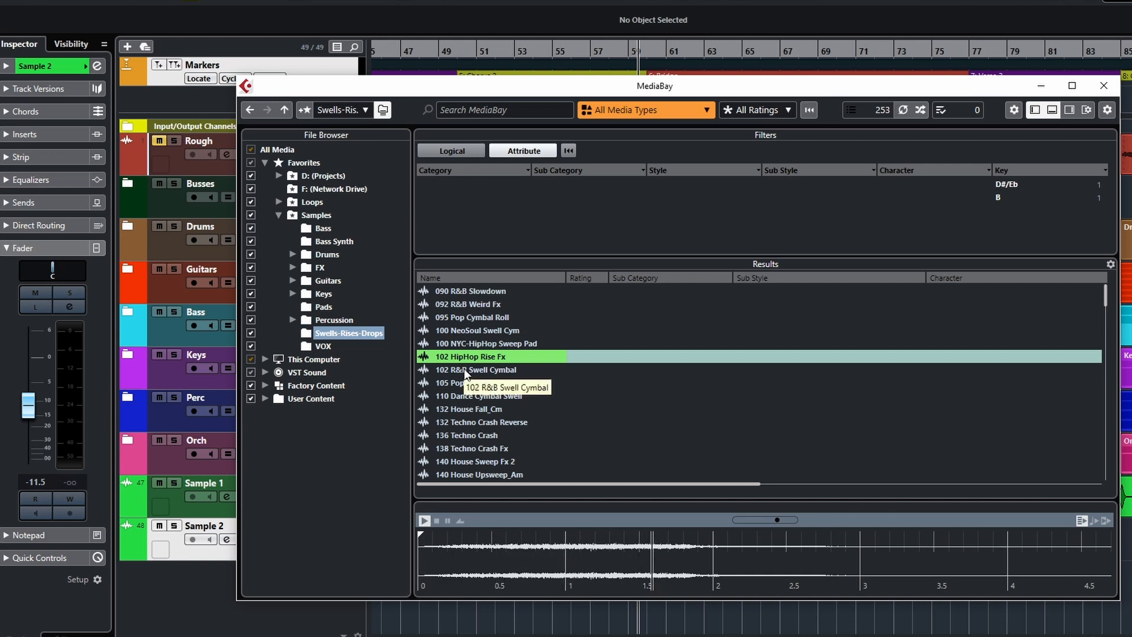
left_click(465, 373)
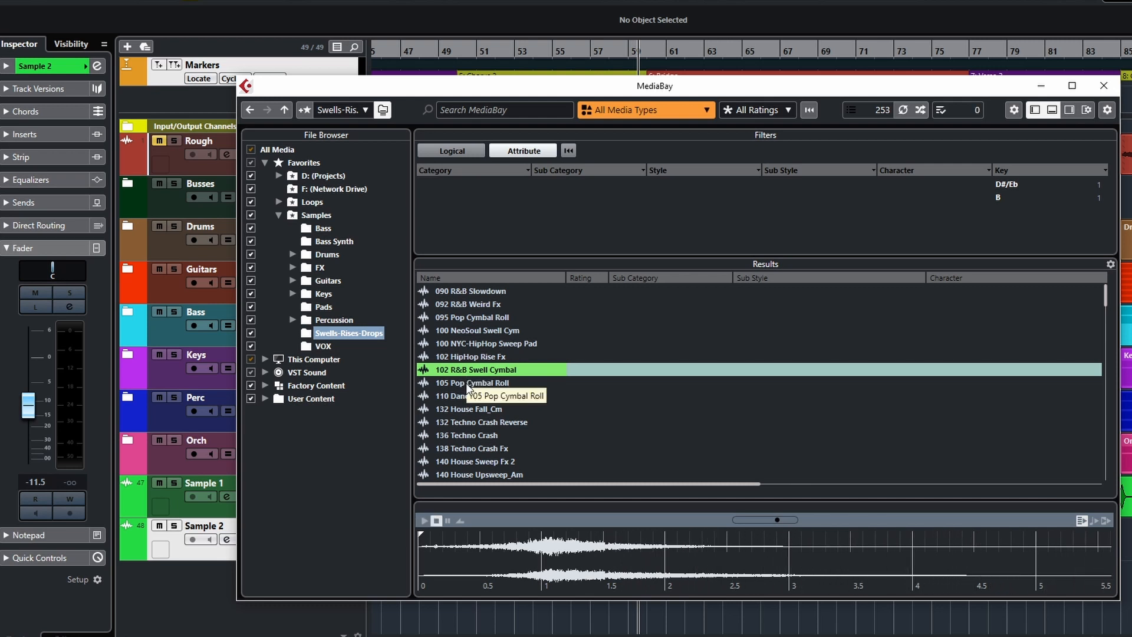
left_click(464, 384)
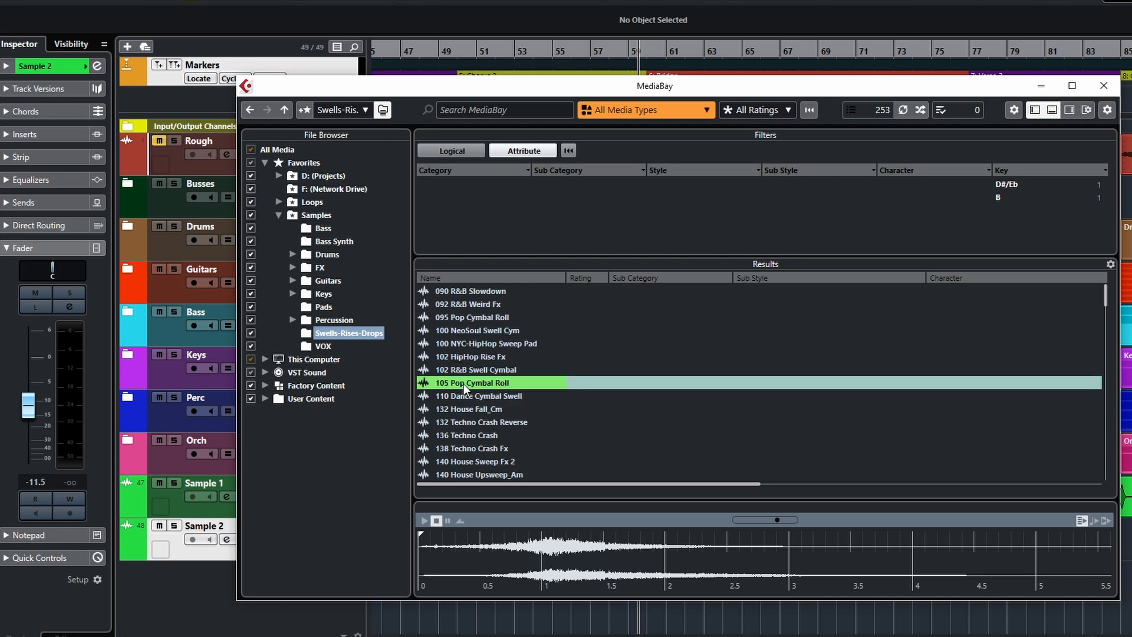
left_click(483, 397)
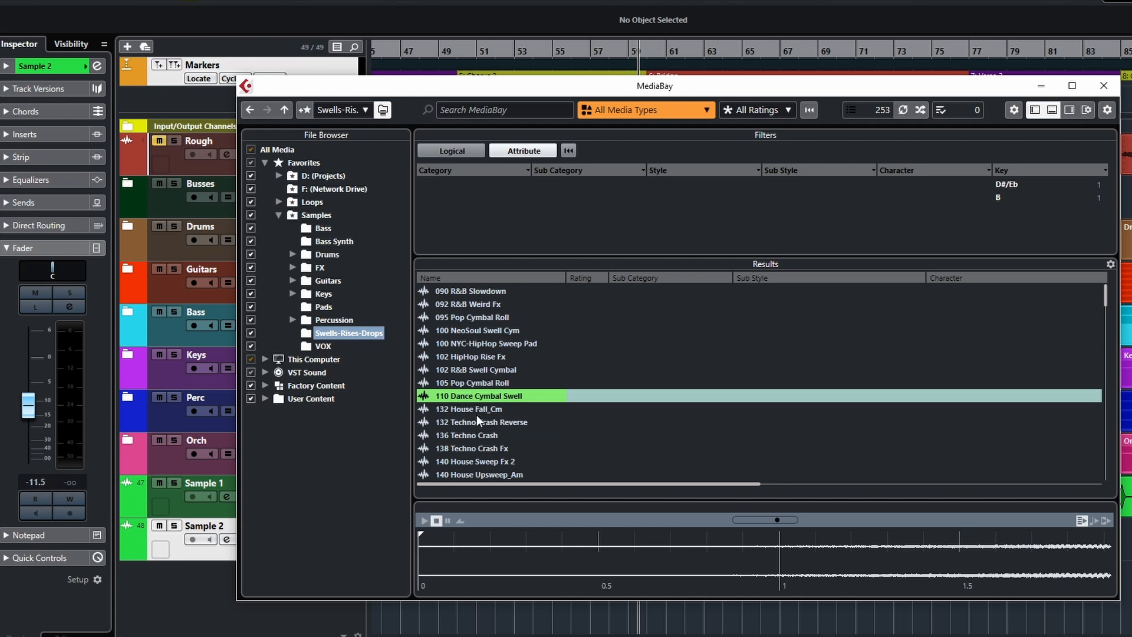
left_click(460, 409)
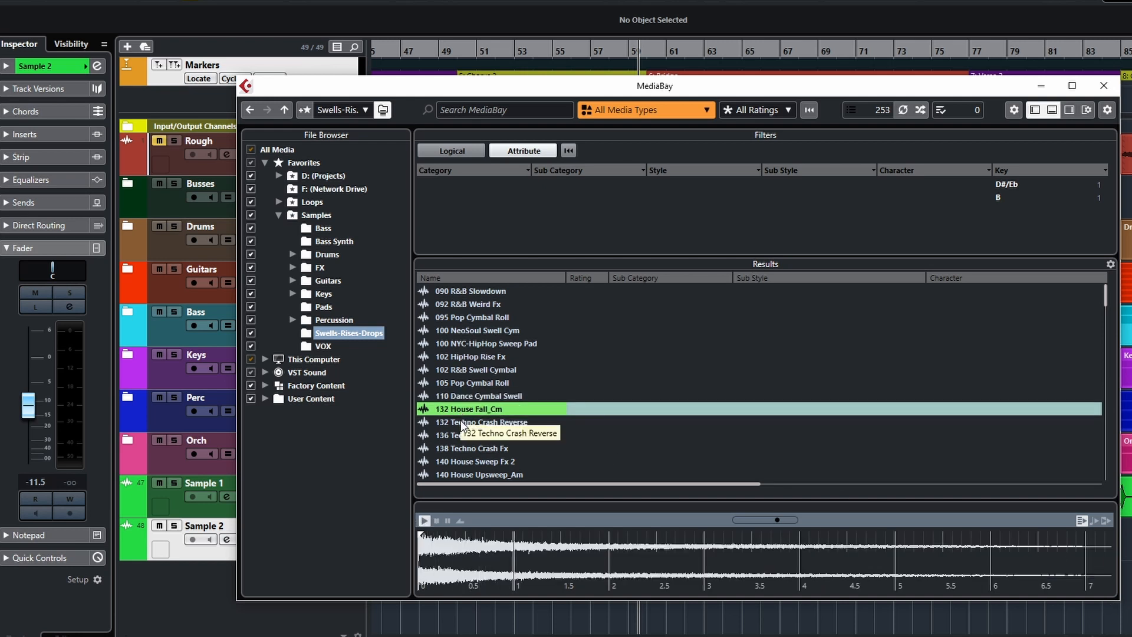
left_click(461, 422)
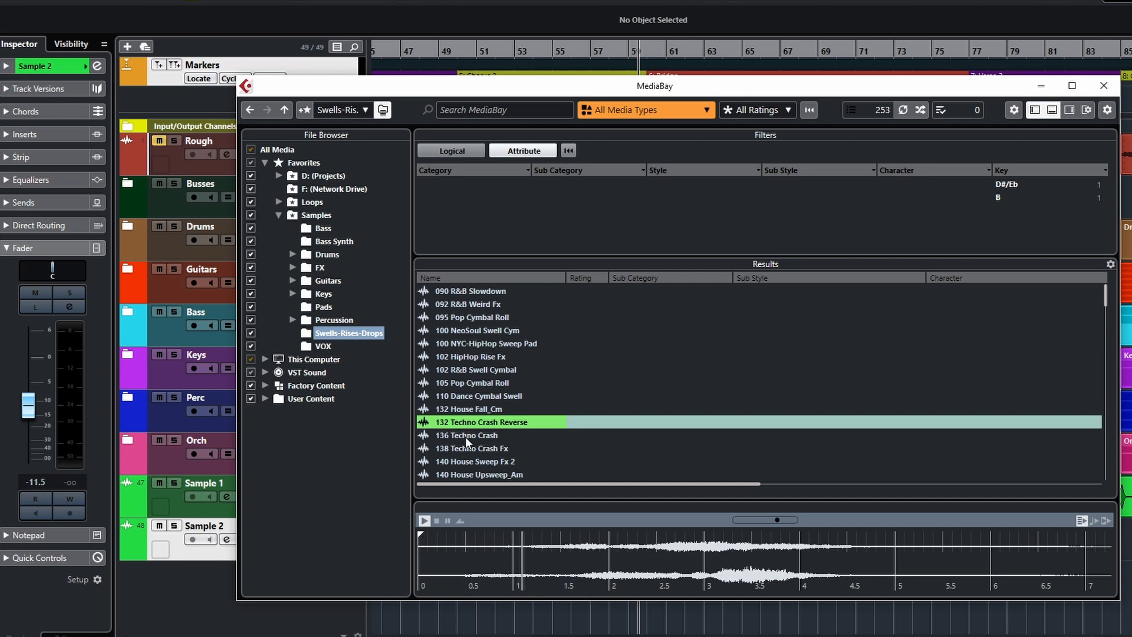
left_click(463, 449)
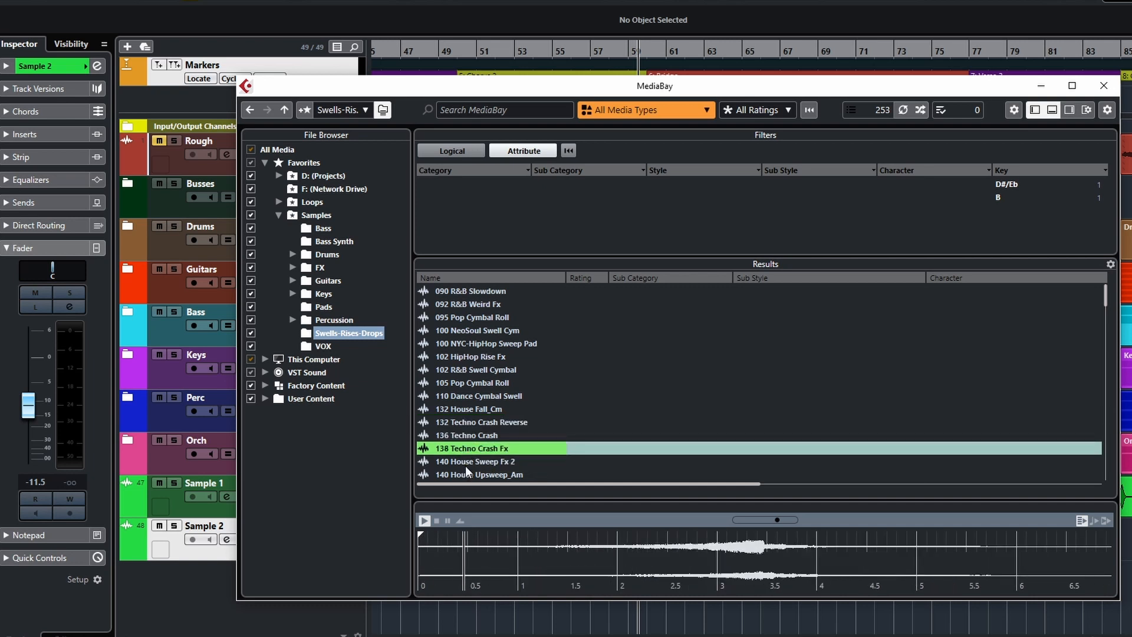
left_click(465, 466)
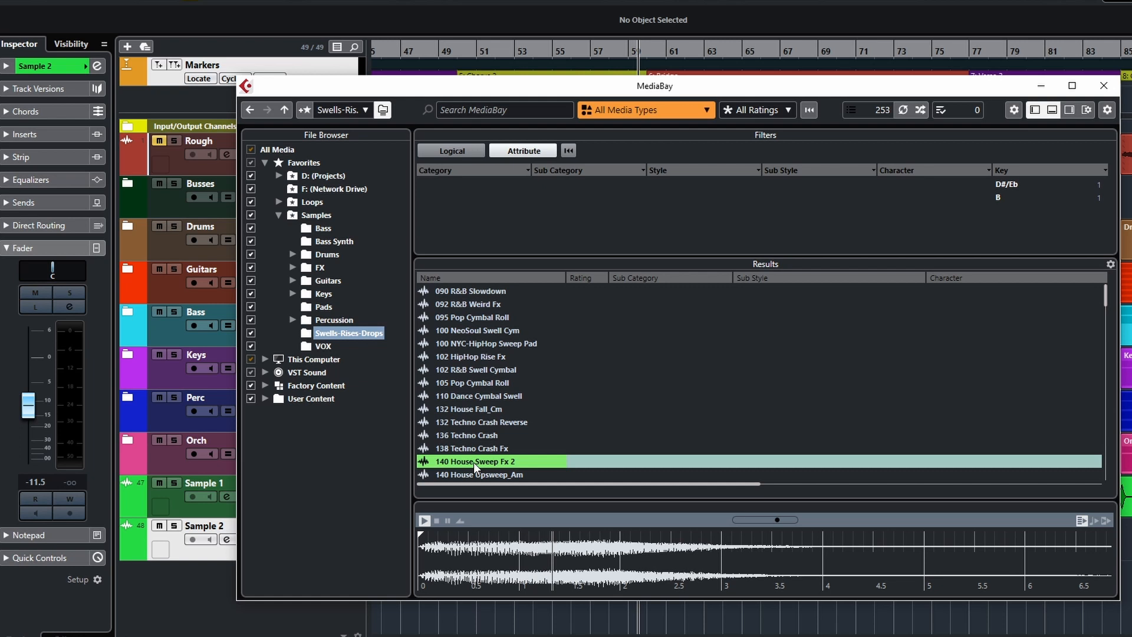
Continue auditioning samples from 140 House Upsweep_Am to 151 Hardcore Combo_Ebm, and stop the preview
scroll(523, 411, "down", 2)
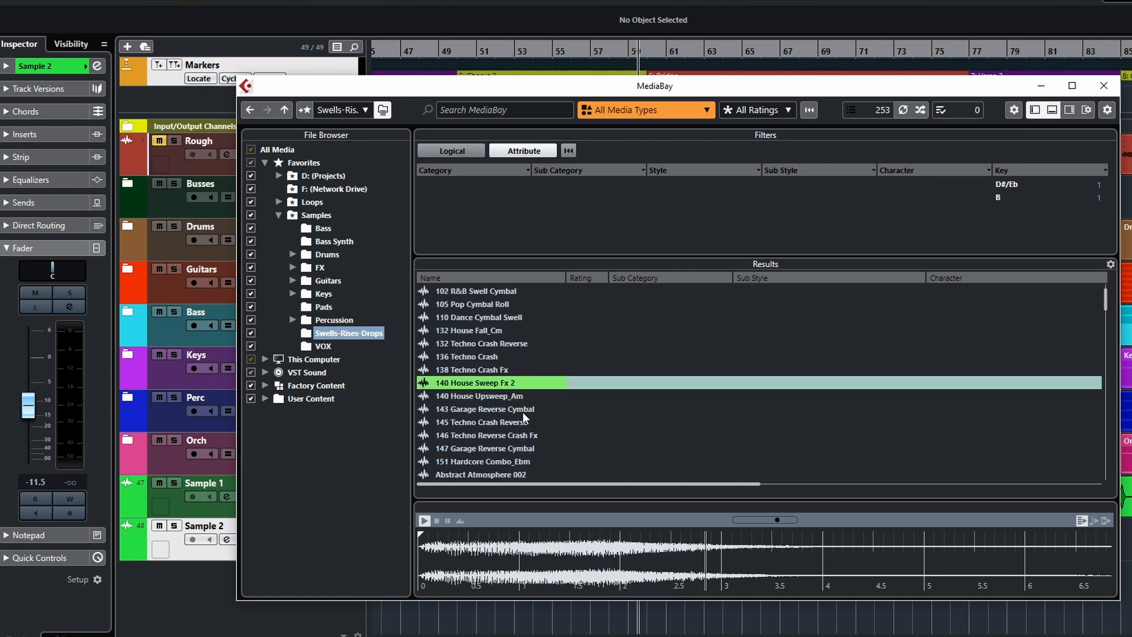
left_click(486, 397)
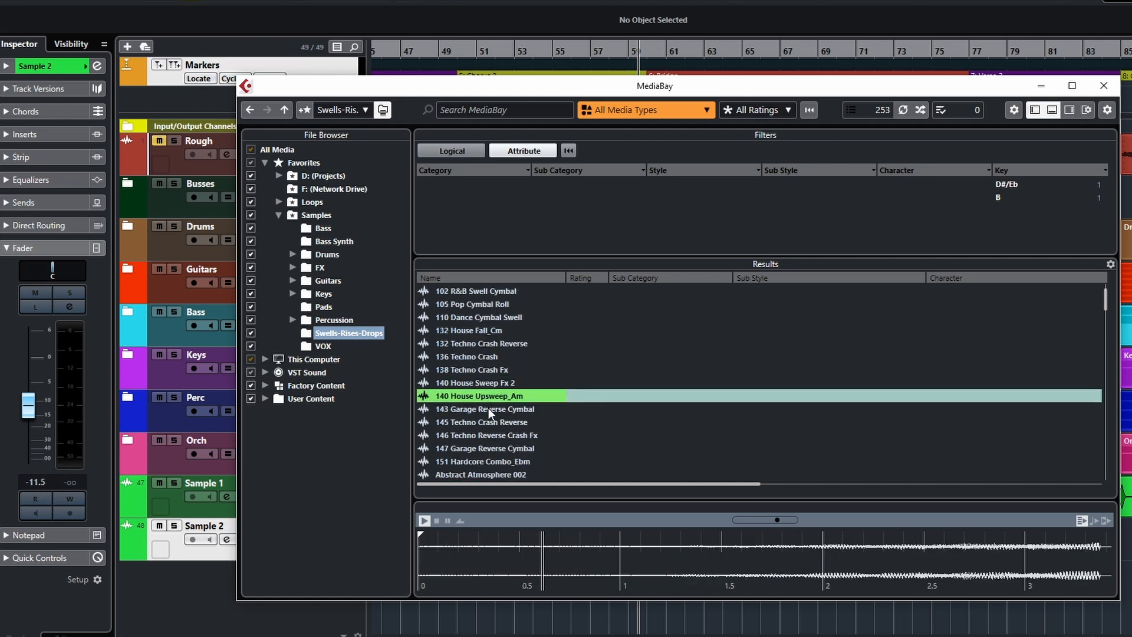
left_click(488, 408)
left_click(490, 423)
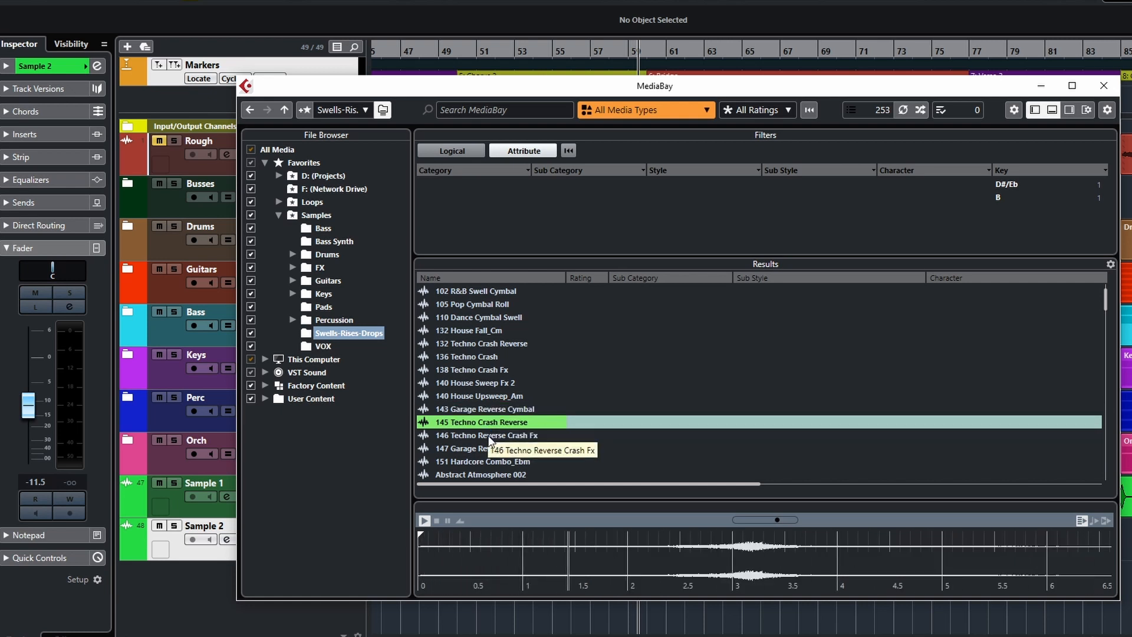
left_click(488, 435)
left_click(489, 446)
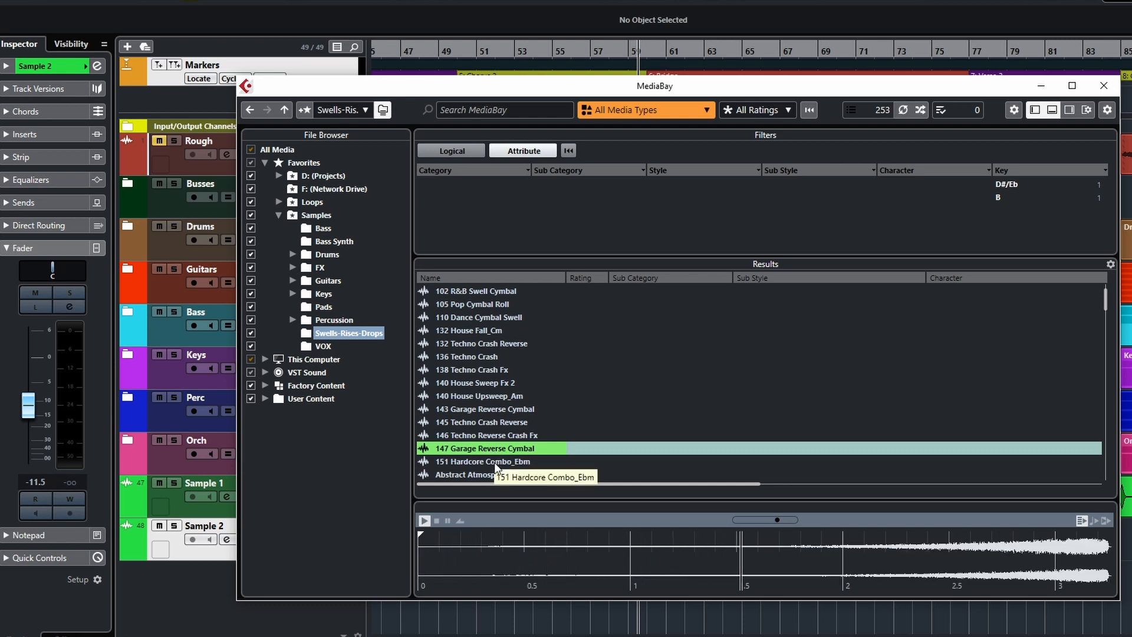
left_click(494, 462)
scroll(528, 420, "down", 2)
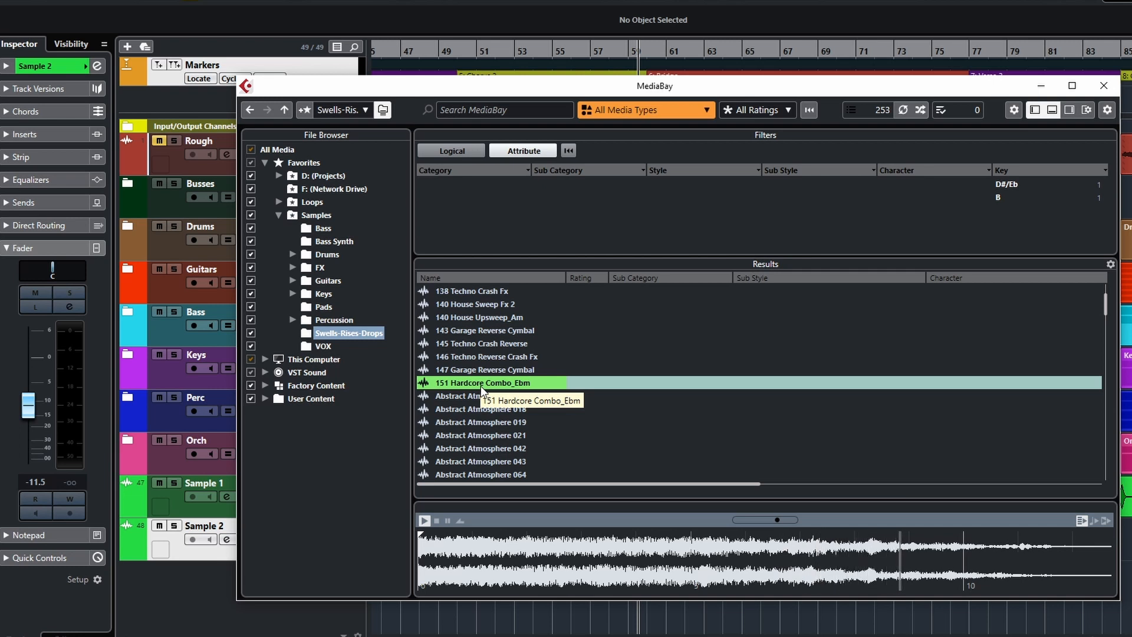
key("space")
Import 151 Hardcore Combo_Ebm onto the Sample 2 track at bar 52, copying the file to the project folder
left_click_drag(468, 88, 860, 82)
left_click_drag(549, 507, 496, 537)
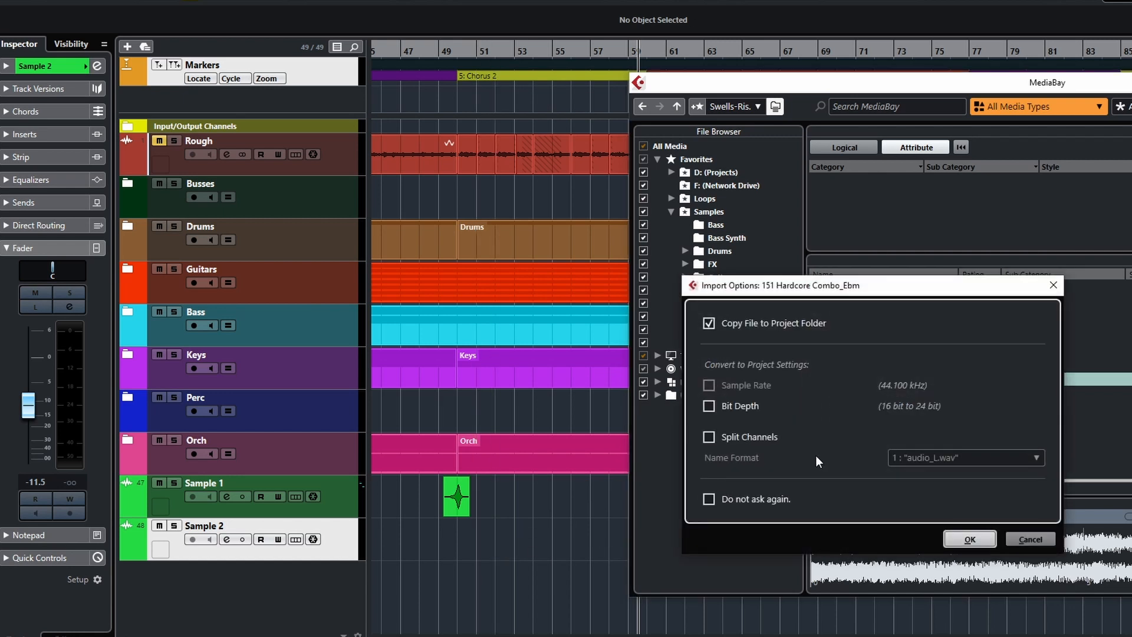
left_click(969, 539)
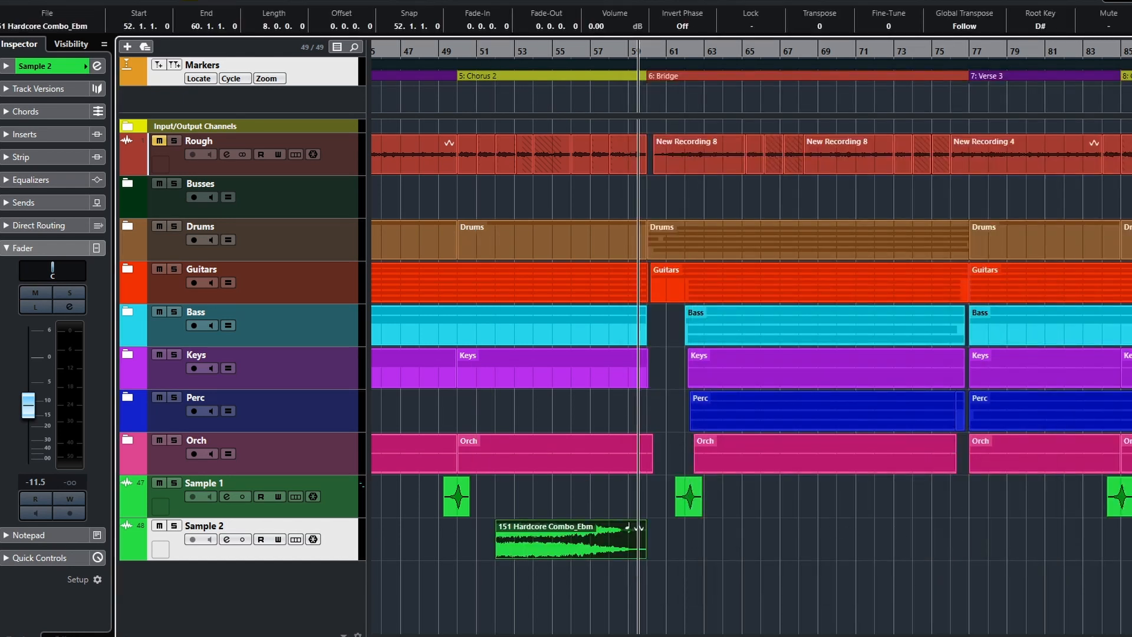
Reopen MediaBay and audition the Abstract Atmosphere samples from 002 to 042
key("F5")
left_click_drag(1131, 82, 895, 75)
left_click(610, 384)
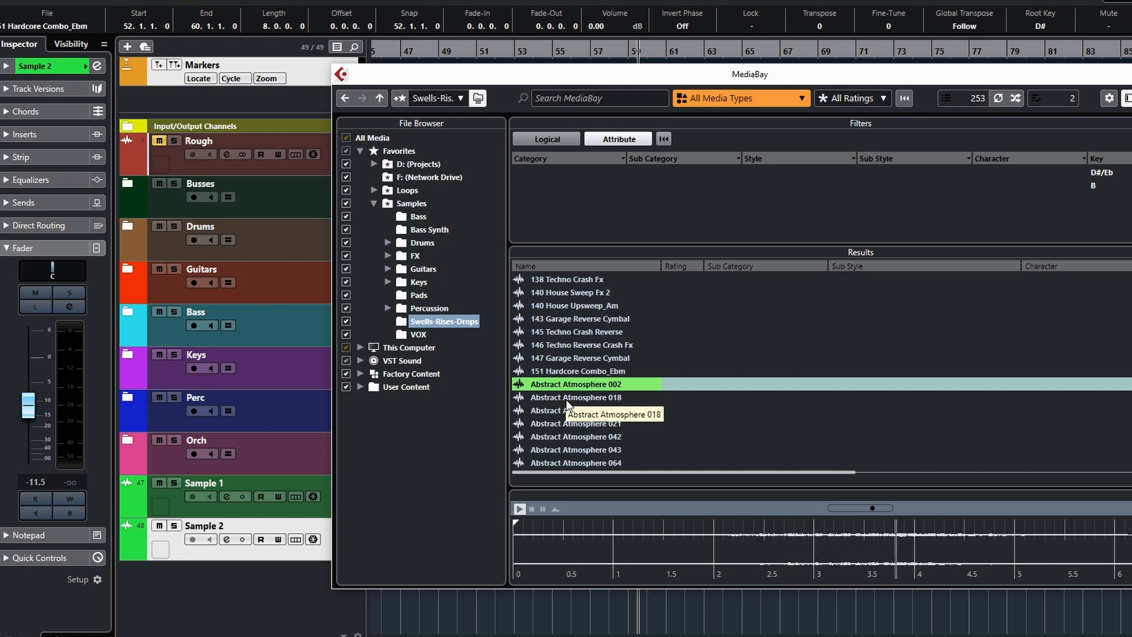
left_click(566, 399)
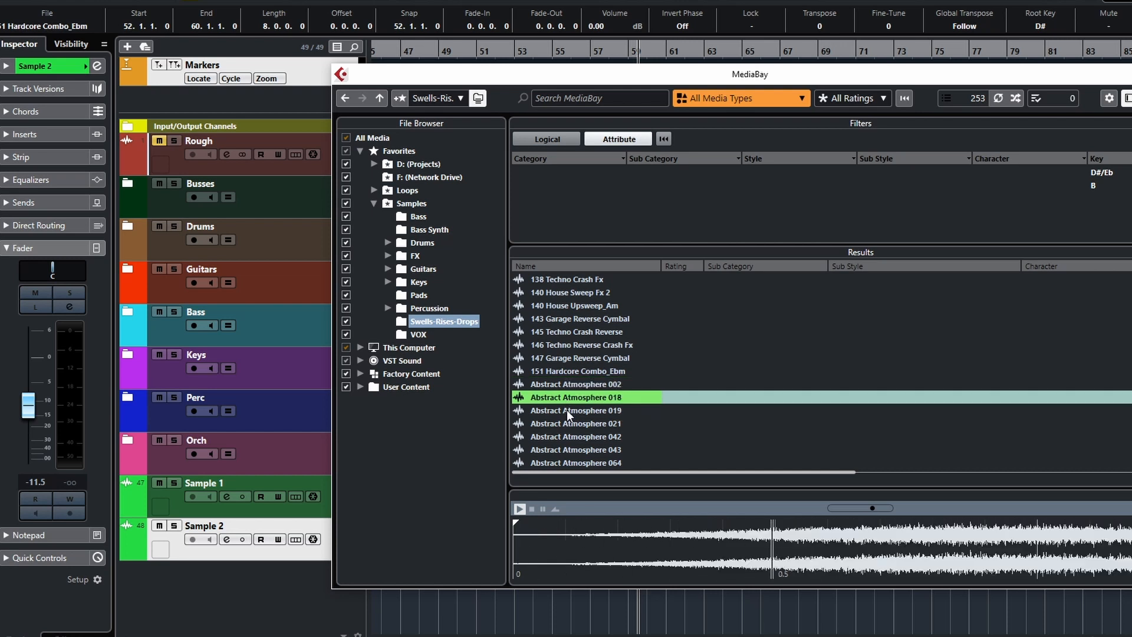
left_click(567, 410)
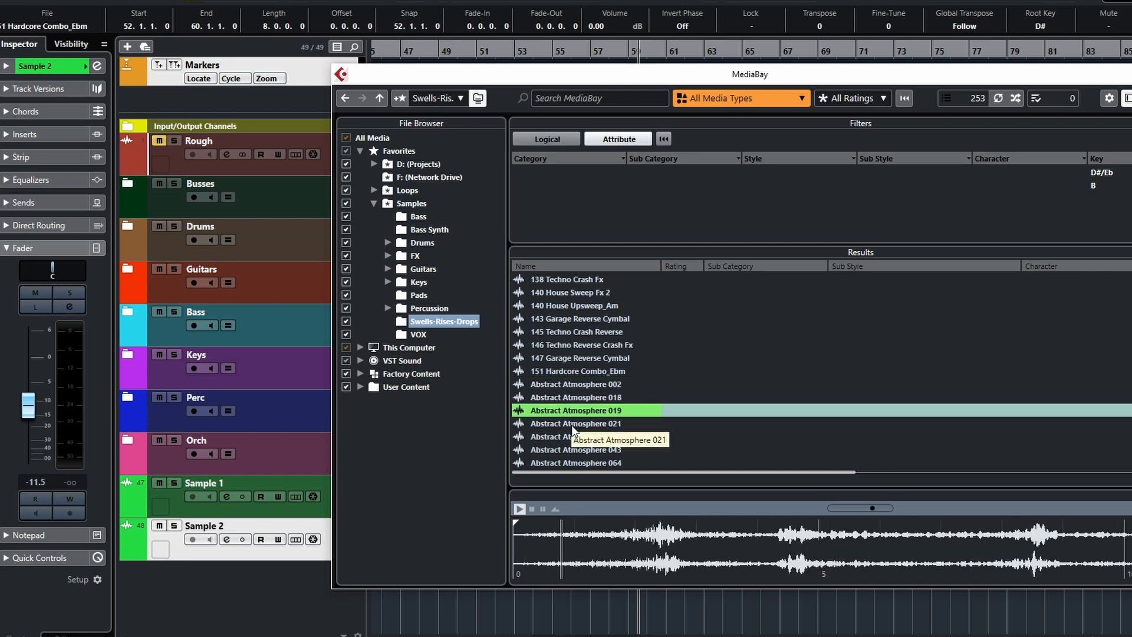
left_click(572, 426)
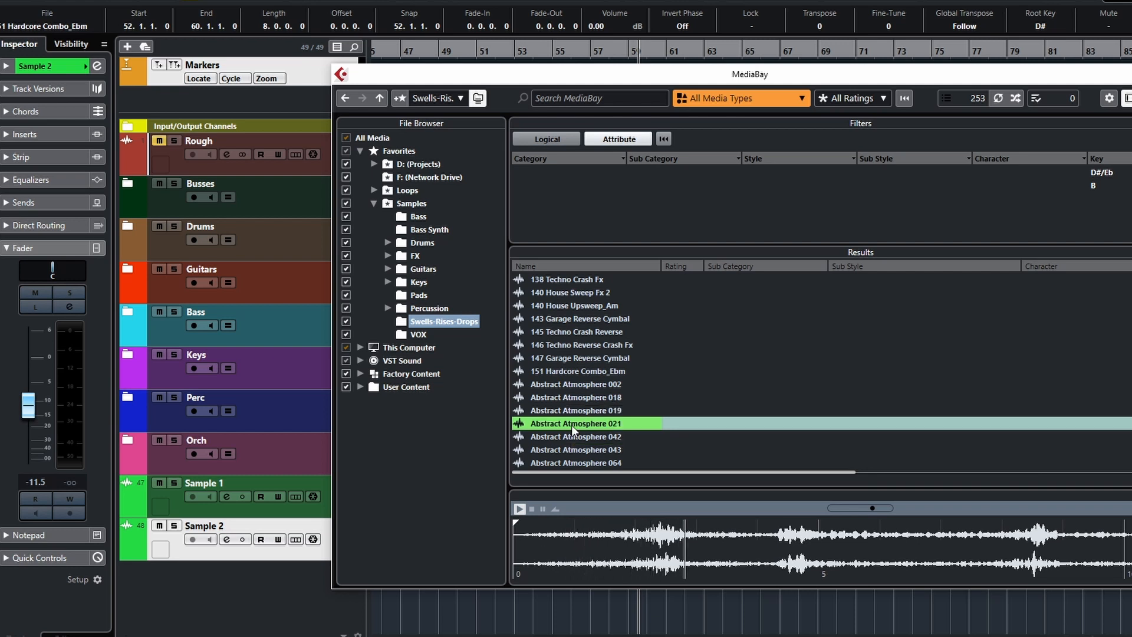
left_click(572, 439)
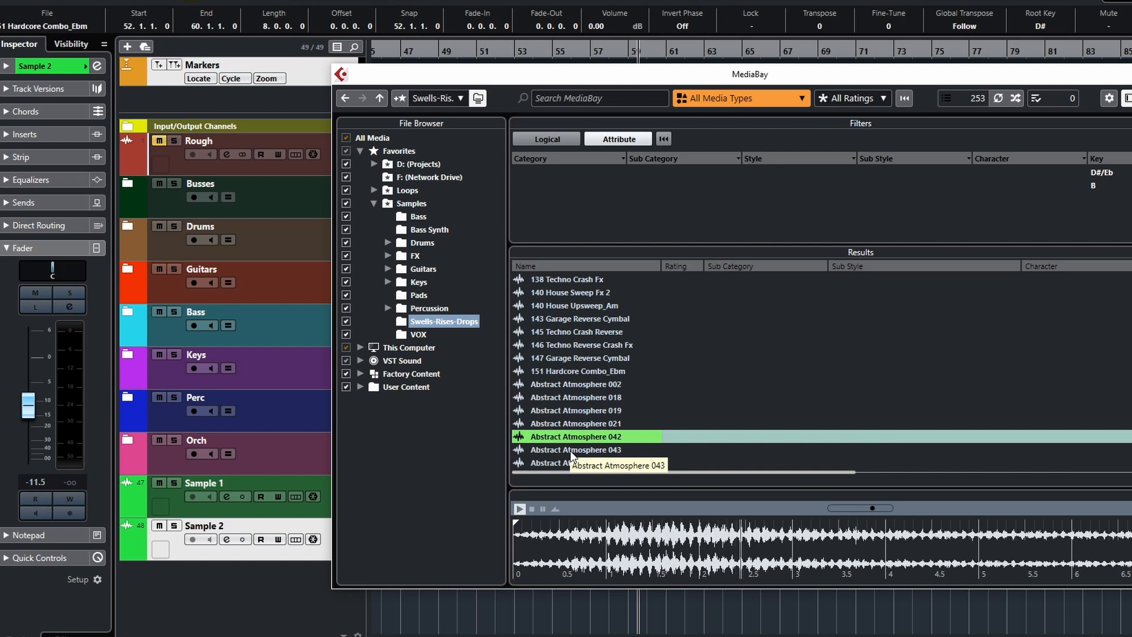
Import Abstract Atmosphere 042 onto the Sample 2 track with the file copied to the project folder, and move the event to bar 64
left_click_drag(672, 73, 406, 60)
left_click_drag(304, 419, 973, 546)
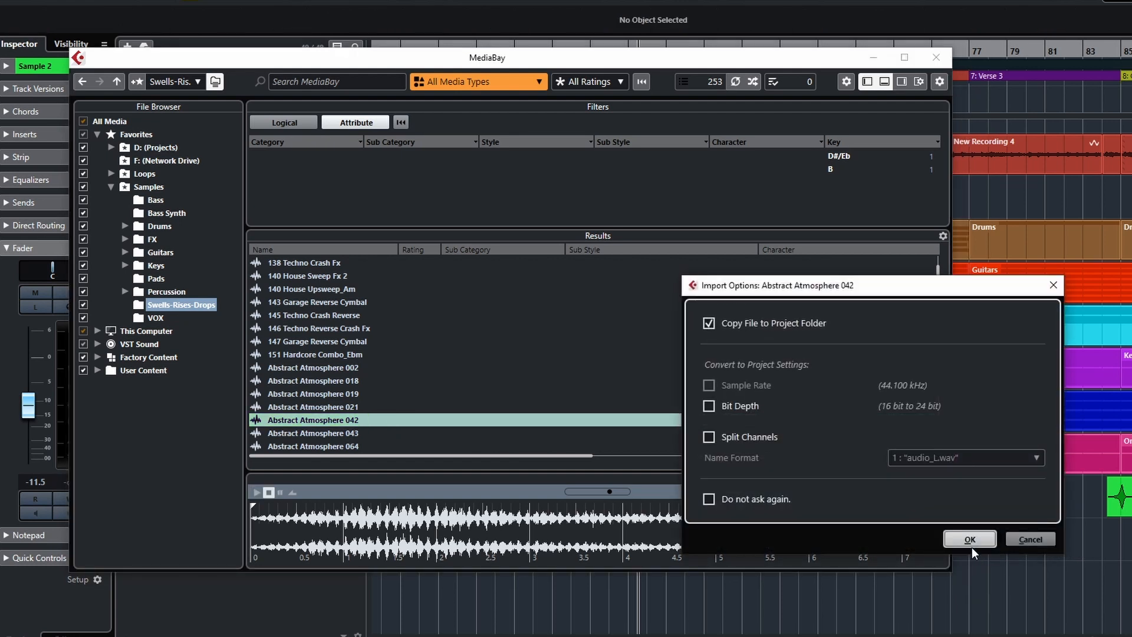
left_click(972, 539)
left_click_drag(985, 553, 740, 553)
Reopen MediaBay and audition the Abstract Atmosphere samples from 043 to 067
key("F5")
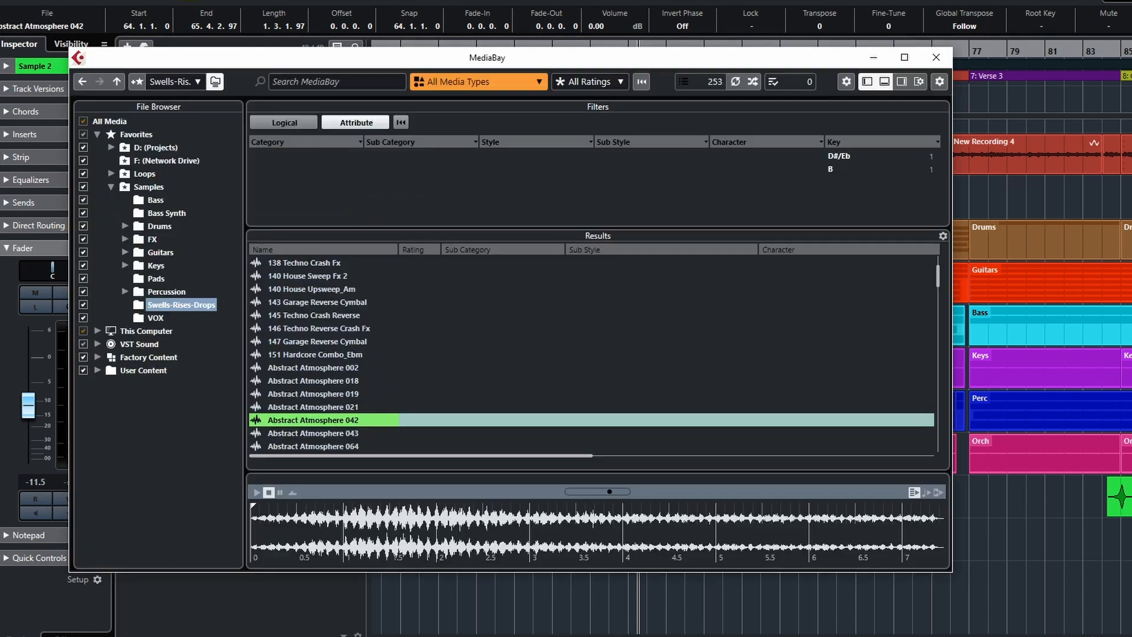
left_click(339, 434)
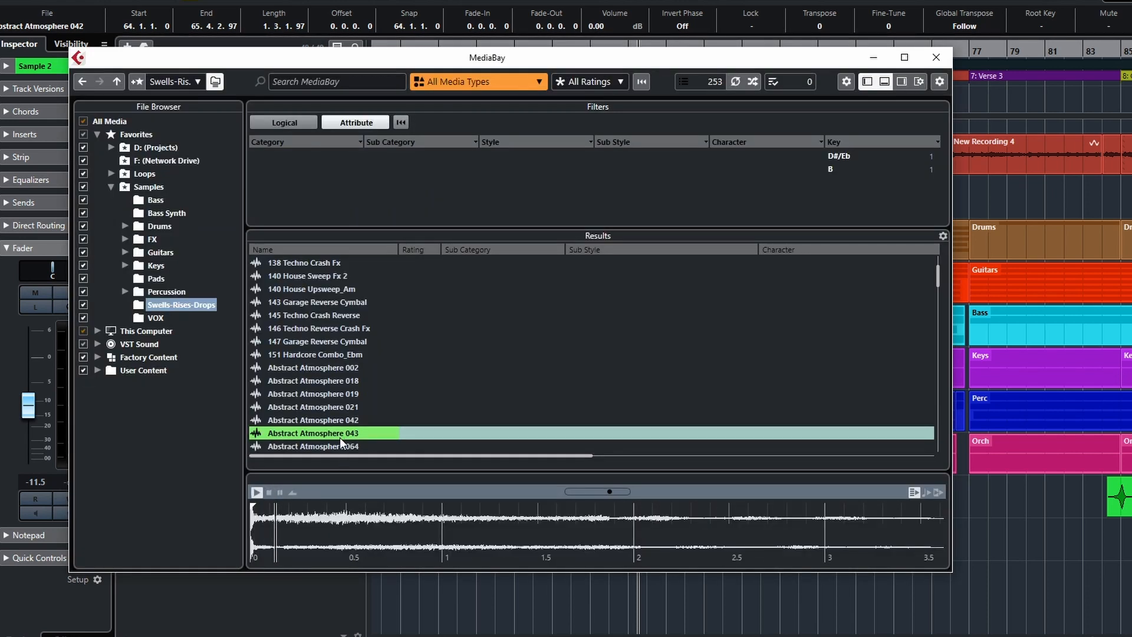
left_click(341, 447)
scroll(359, 403, "down", 3)
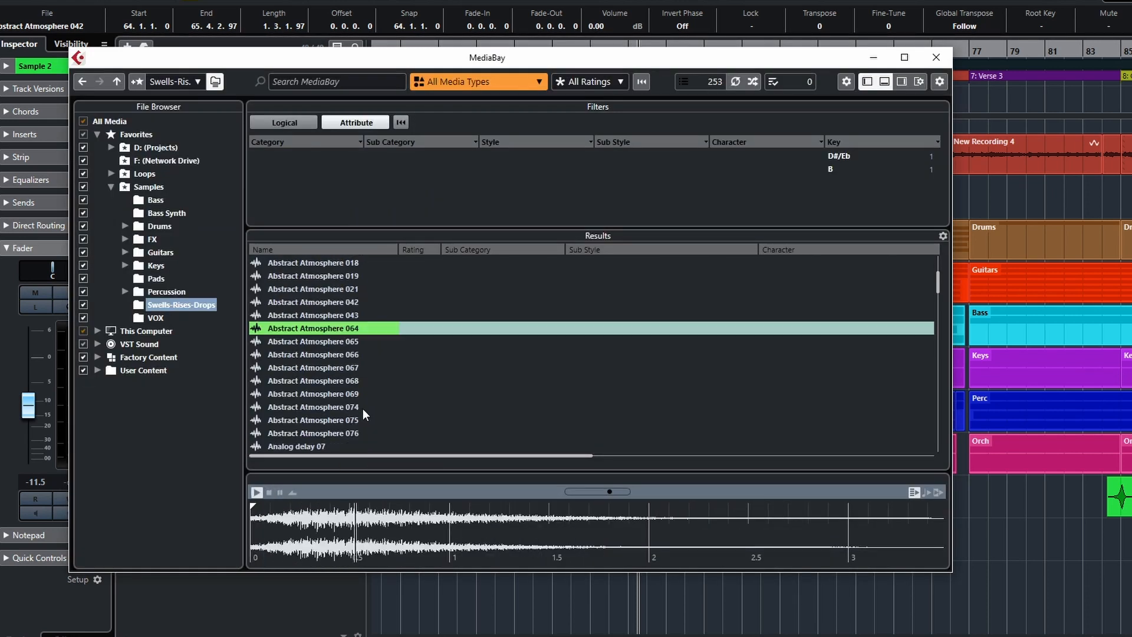
left_click(339, 342)
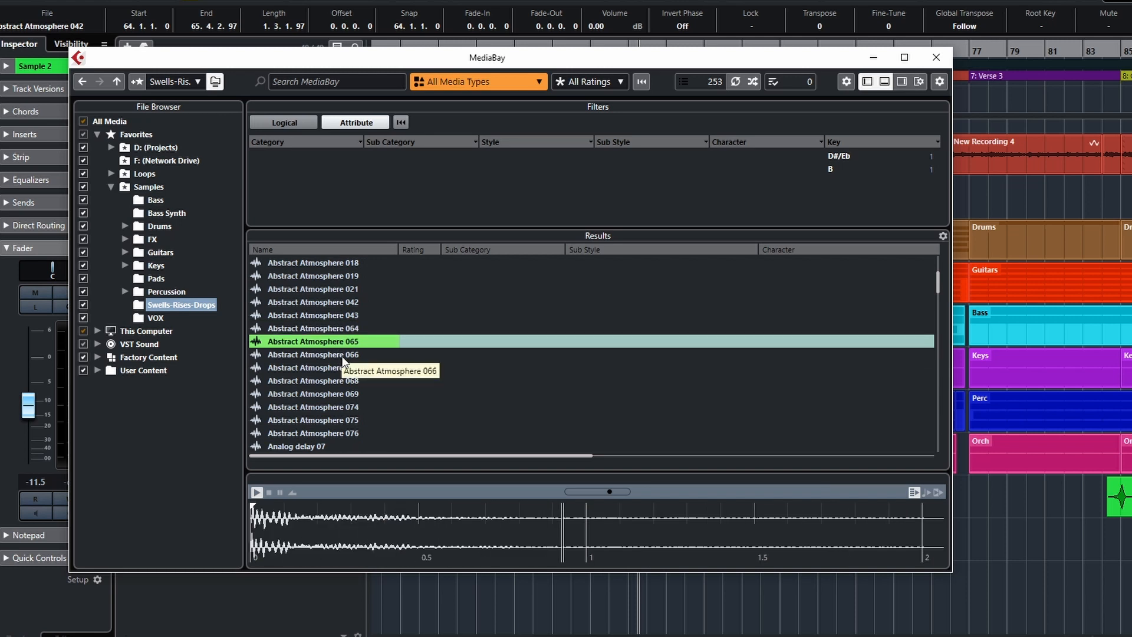
left_click(342, 356)
left_click(340, 370)
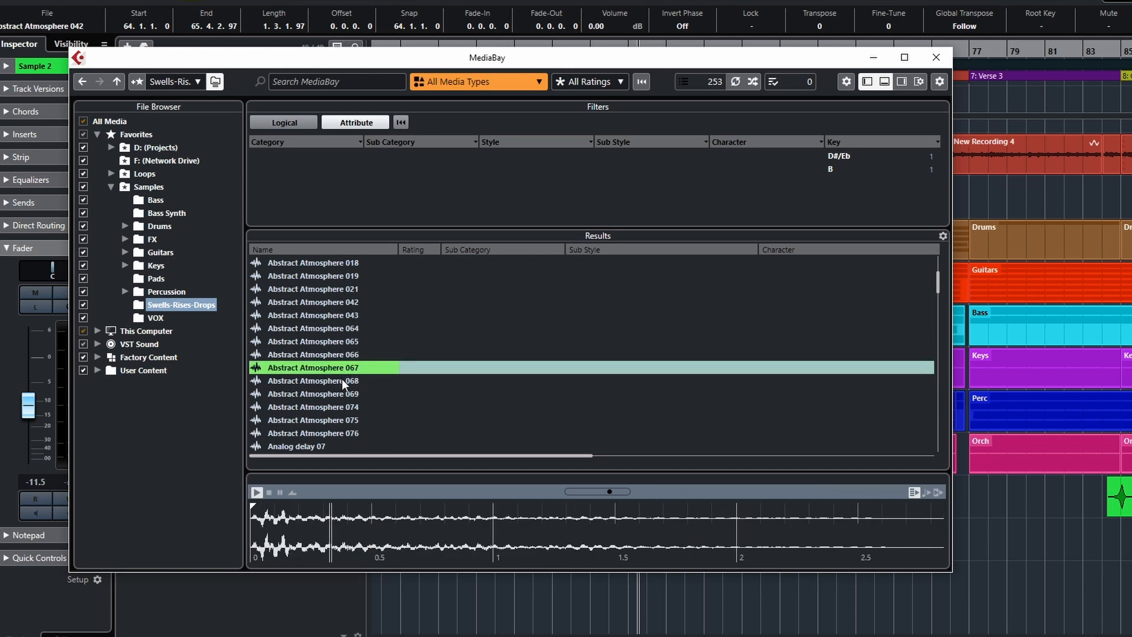
Replay Abstract Atmosphere 066 and continue auditioning the series through Abstract Atmosphere 076
left_click(347, 356)
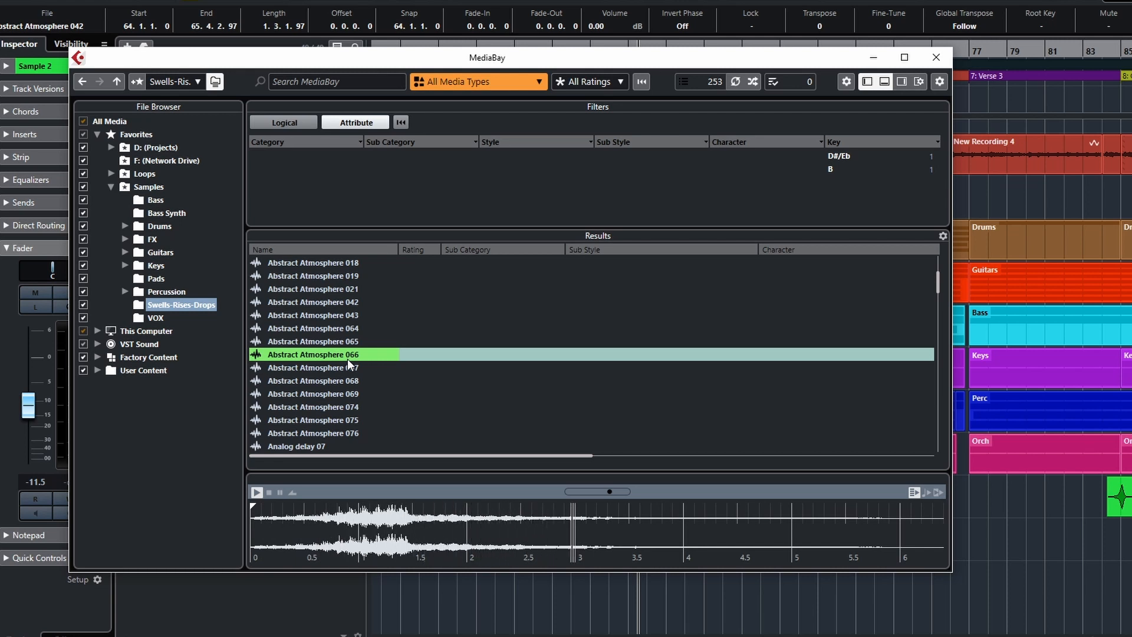
left_click(345, 368)
left_click(349, 380)
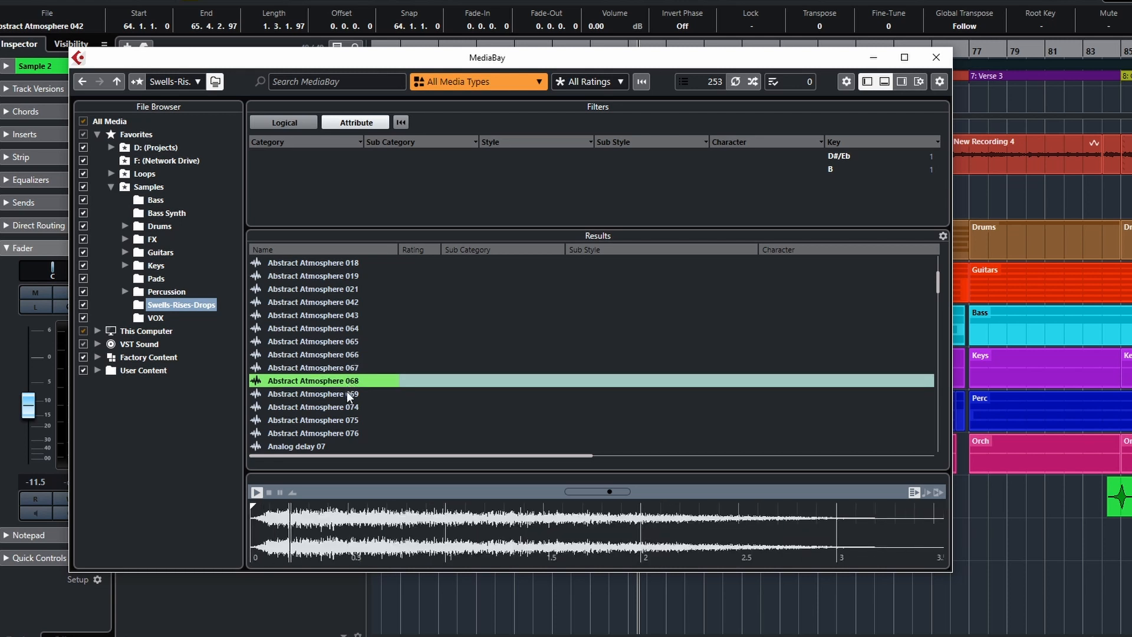
left_click(347, 393)
left_click(344, 406)
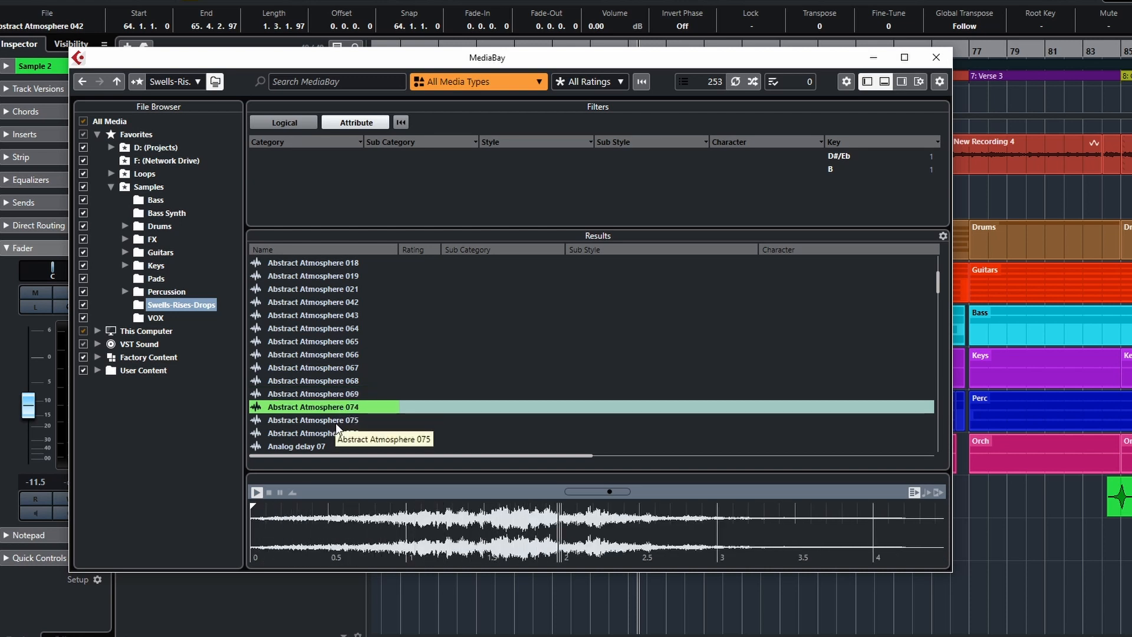
left_click(334, 423)
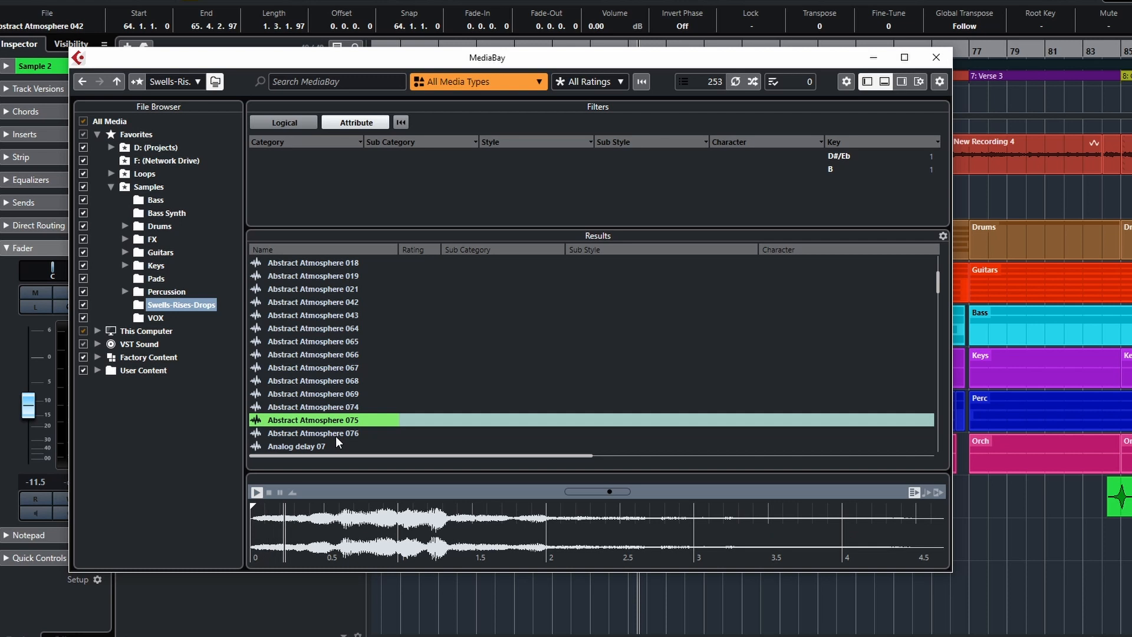
left_click(335, 434)
Audition Analog delay 07 to 17, and place Analog delay 16 on the Sample 2 track at bar 77, the start of Verse 3
scroll(313, 378, "down", 4)
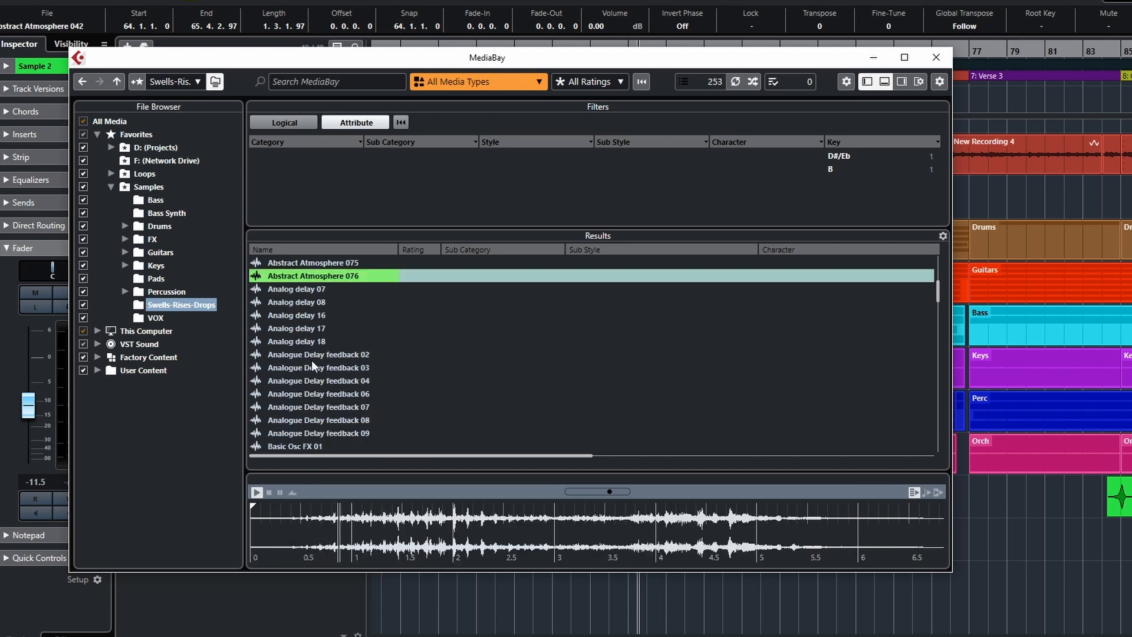
left_click(310, 290)
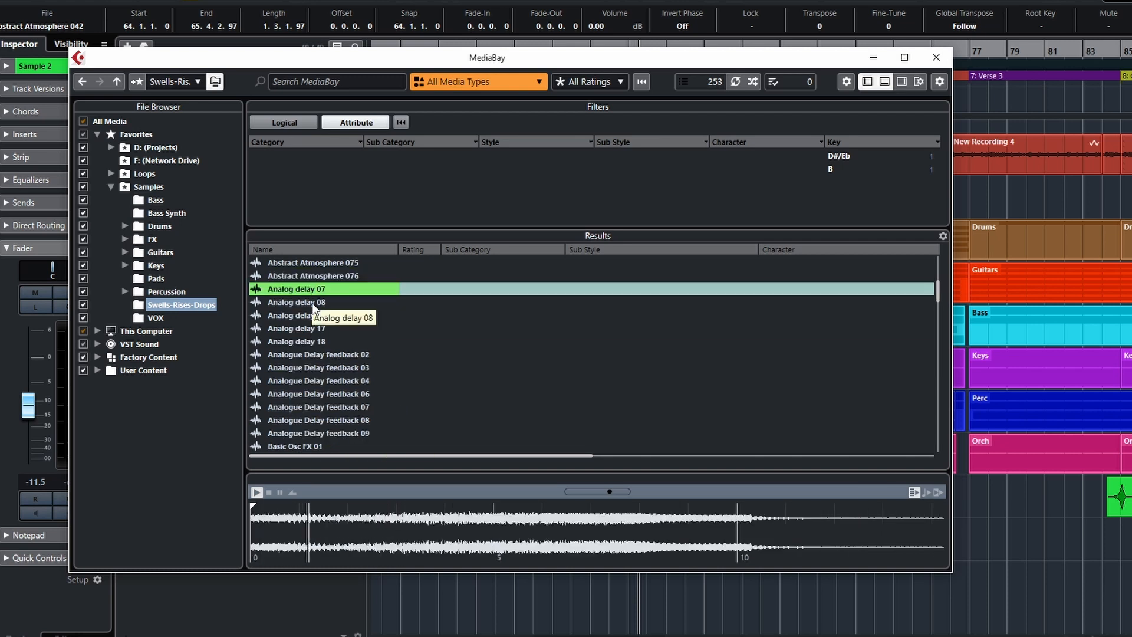
left_click(313, 306)
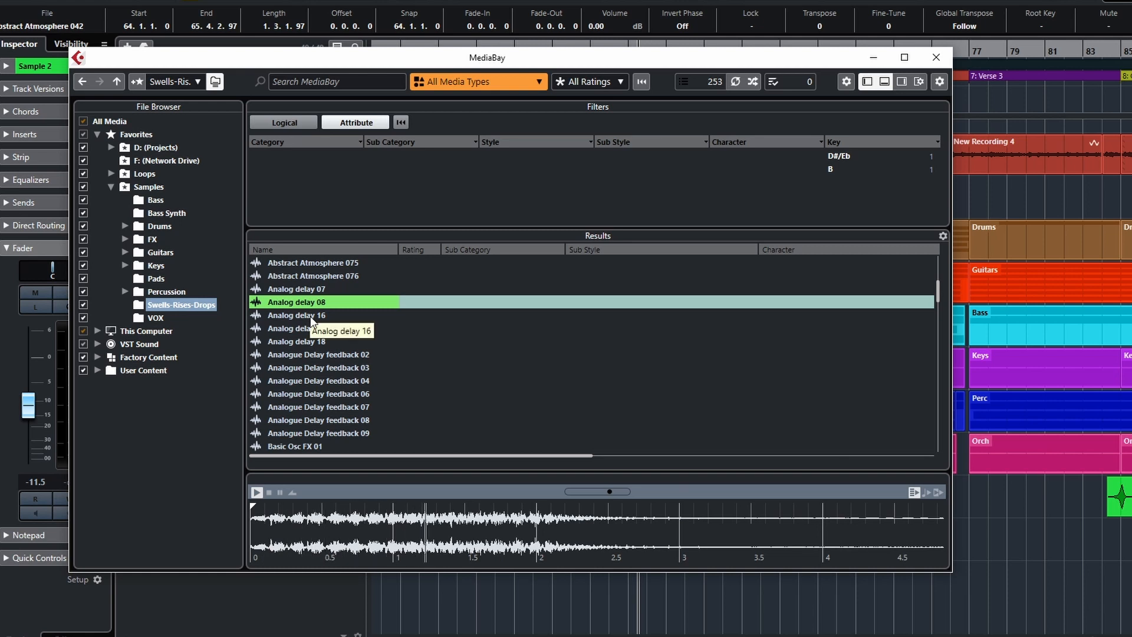
left_click(310, 320)
left_click(310, 328)
left_click(307, 317)
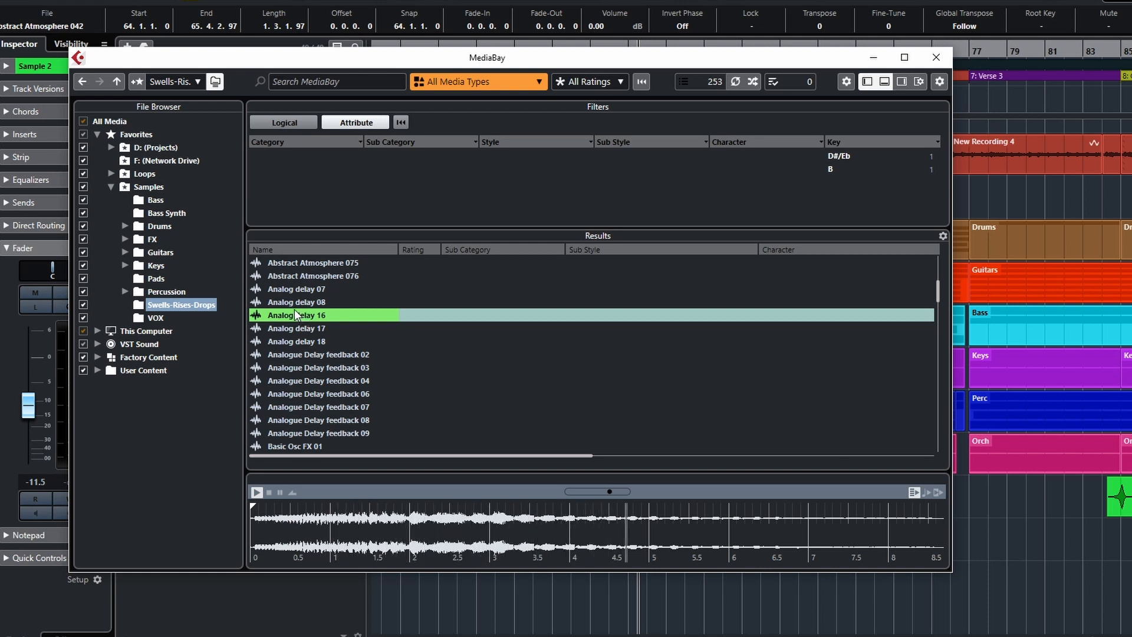
left_click_drag(297, 316, 972, 542)
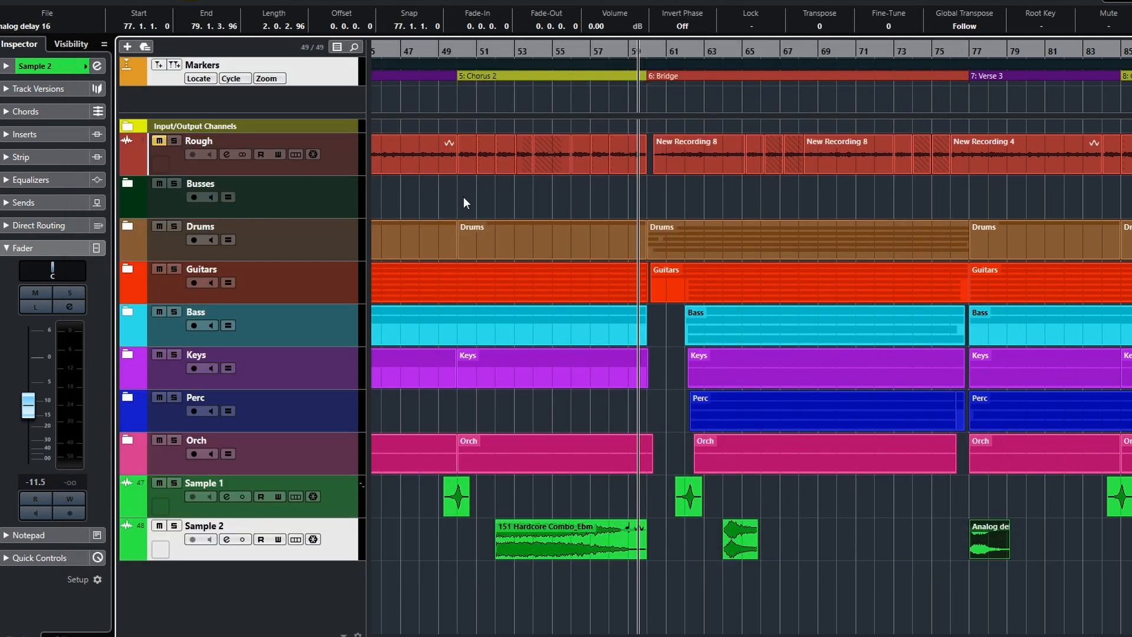
Reopen MediaBay and audition Analog delay 17 and 18 and the Analogue Delay feedback samples from 02 to 09
key("F5")
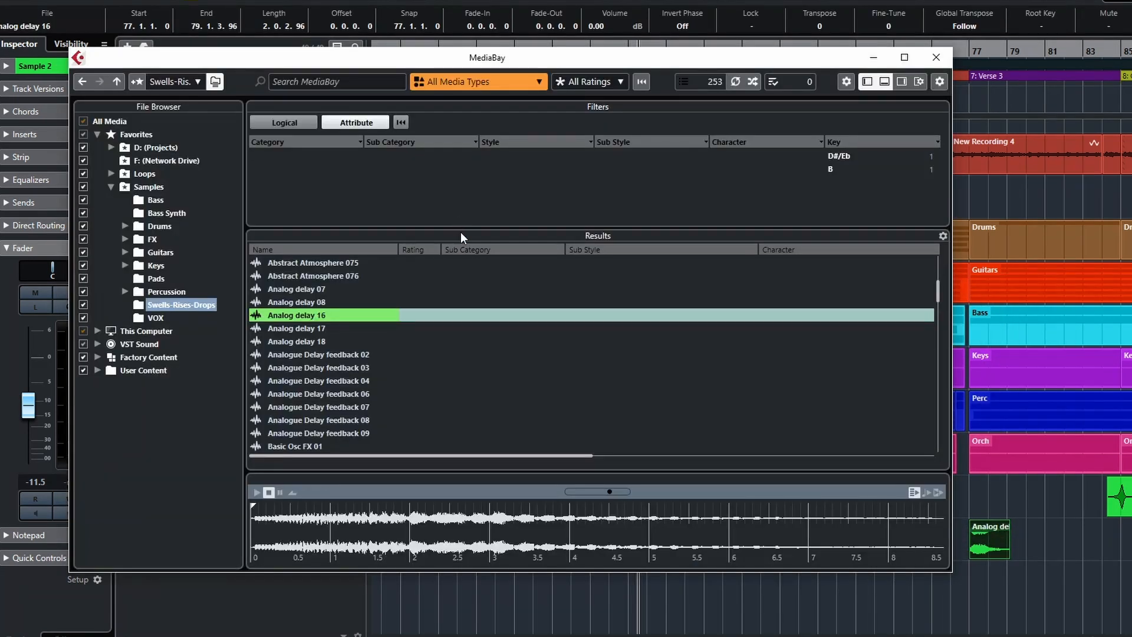
left_click(310, 328)
left_click(310, 341)
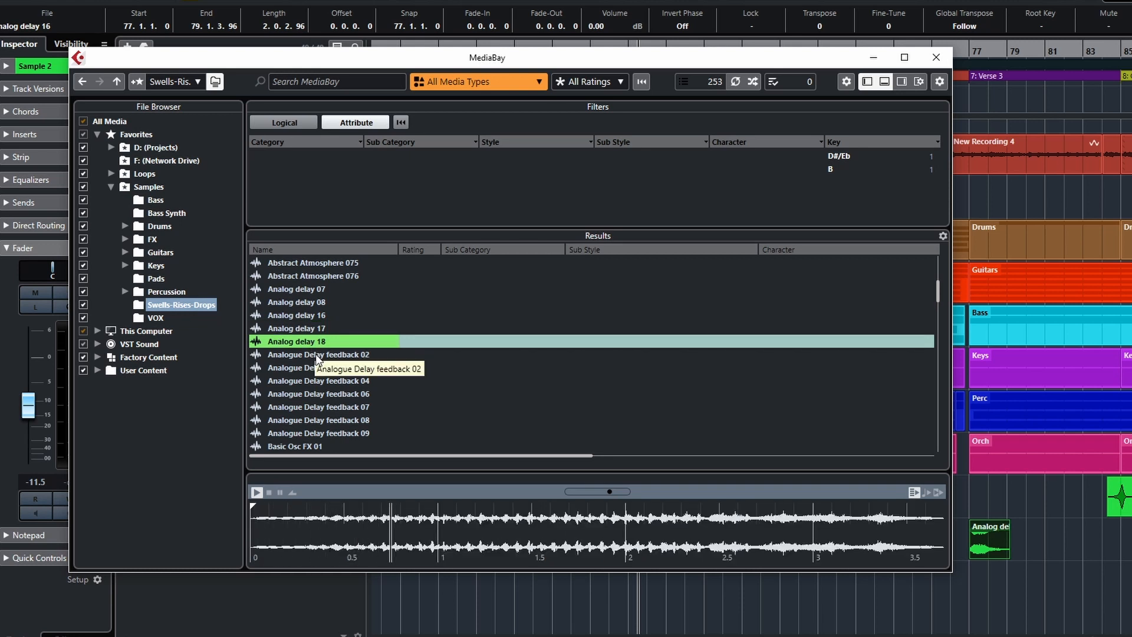
left_click(316, 354)
left_click(321, 367)
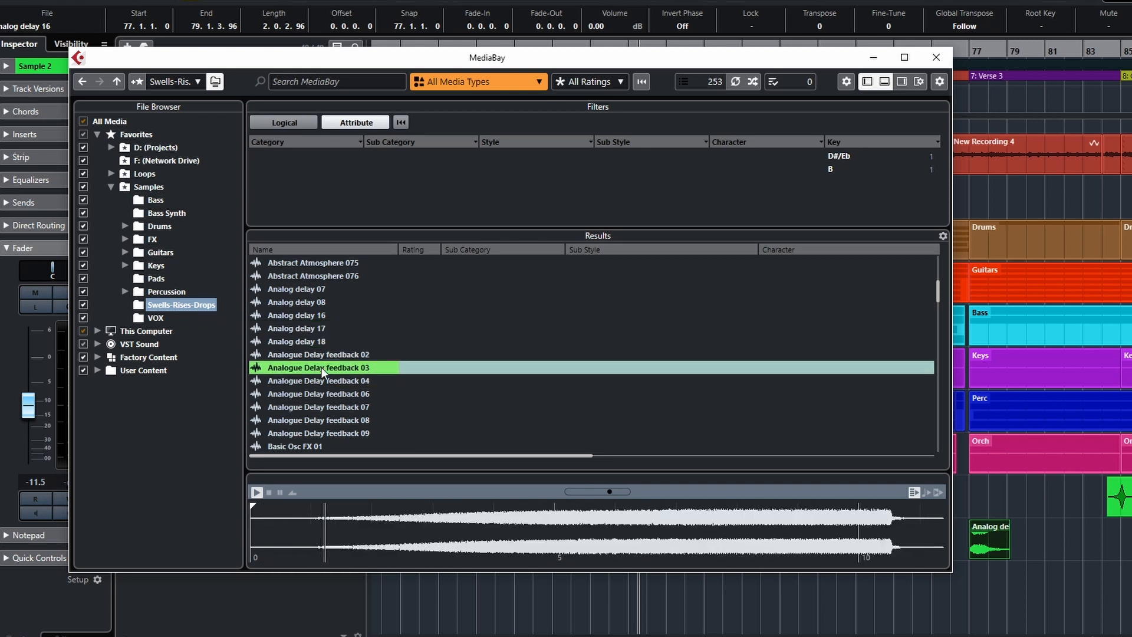
left_click(323, 382)
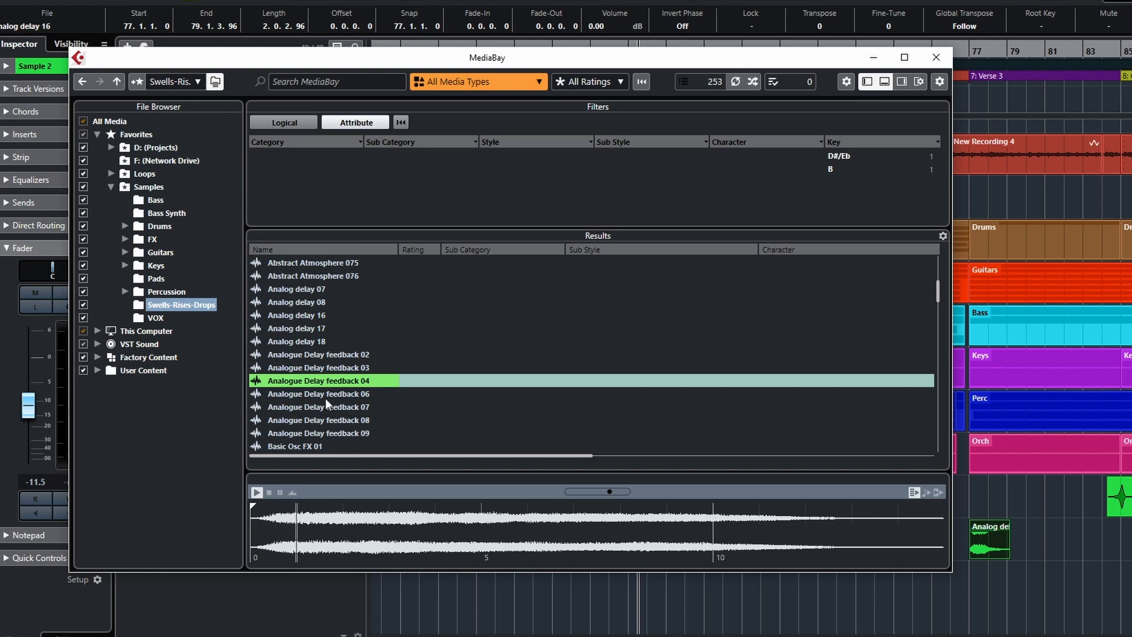
left_click(326, 407)
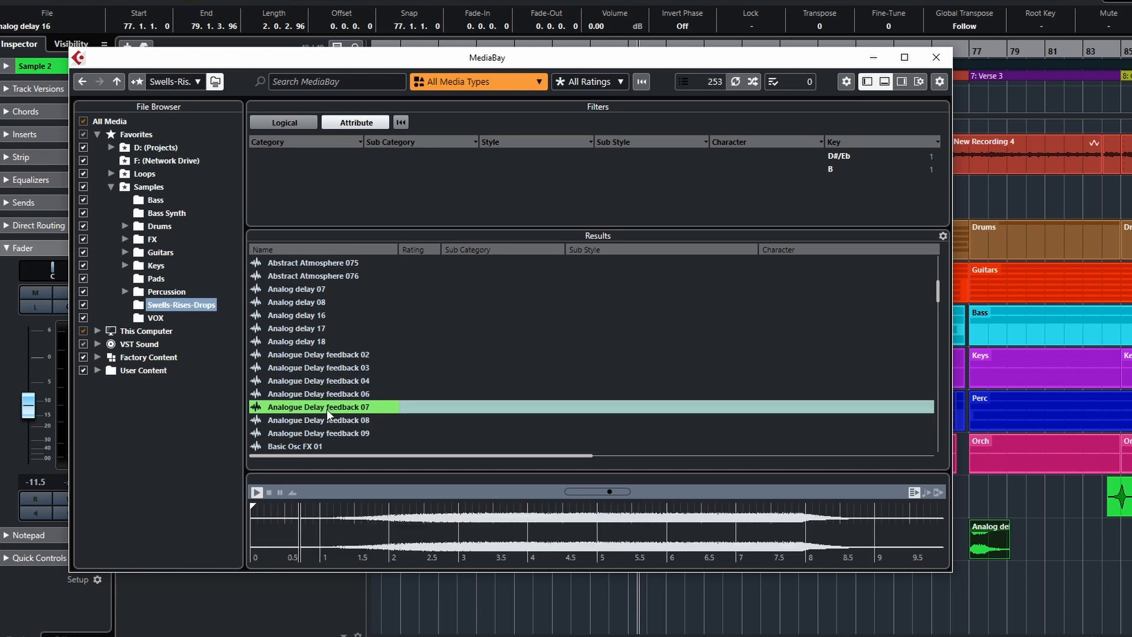
left_click(324, 420)
left_click(323, 432)
Audition the Basic Osc FX samples from 01 to 10
left_click(297, 446)
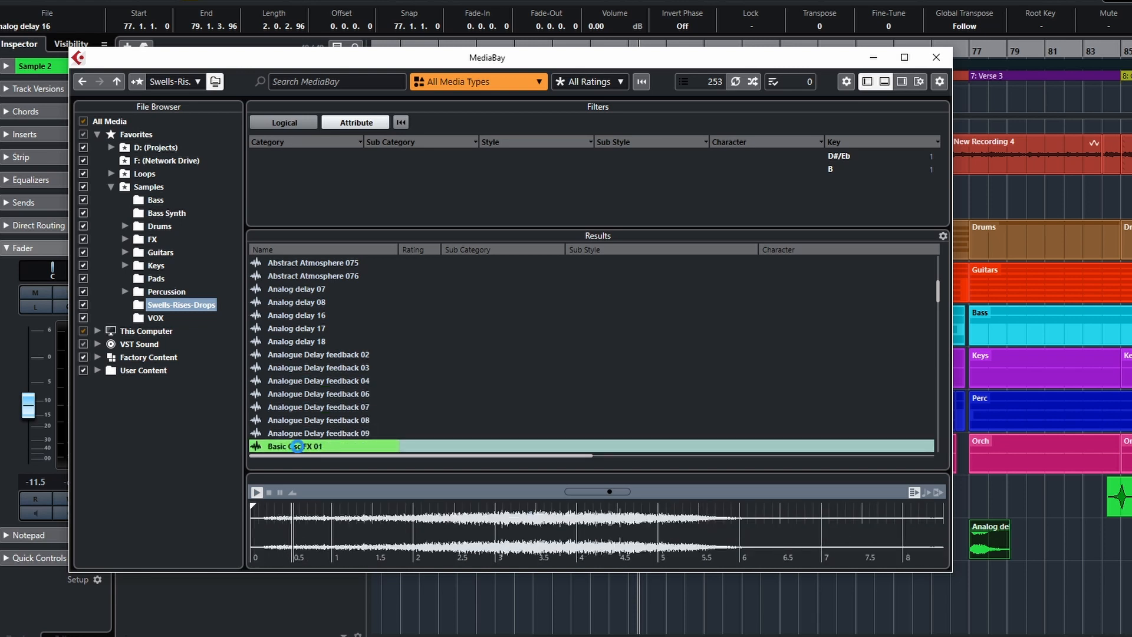
scroll(345, 402, "down", 3)
left_click(297, 342)
left_click(297, 353)
left_click(301, 367)
left_click(305, 381)
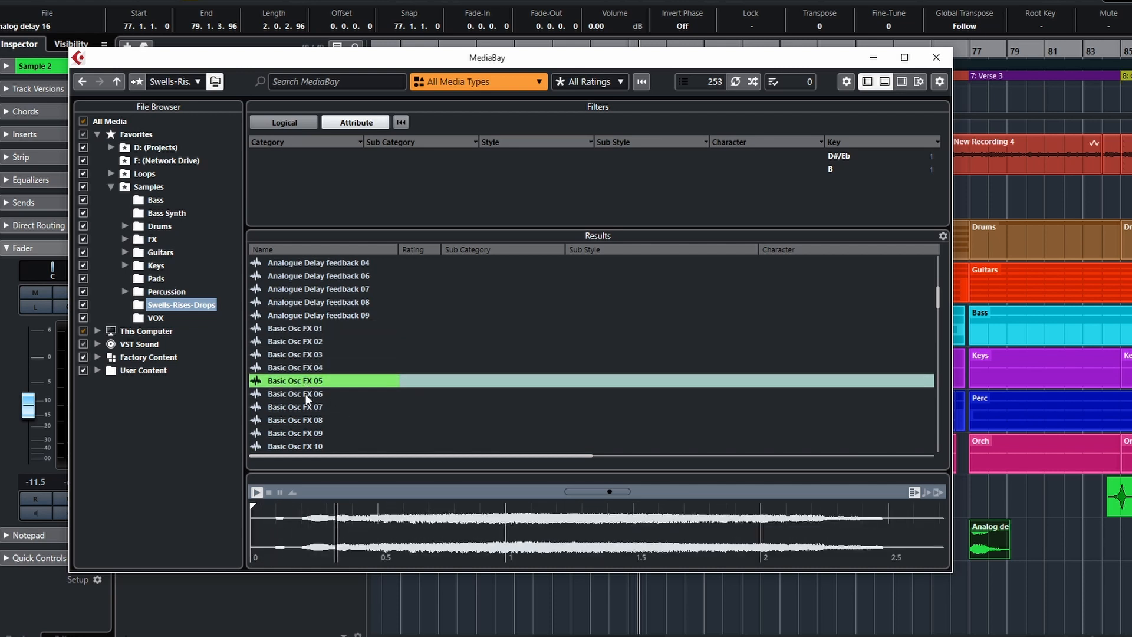
left_click(305, 393)
left_click(303, 407)
left_click(303, 420)
left_click(304, 433)
left_click(303, 442)
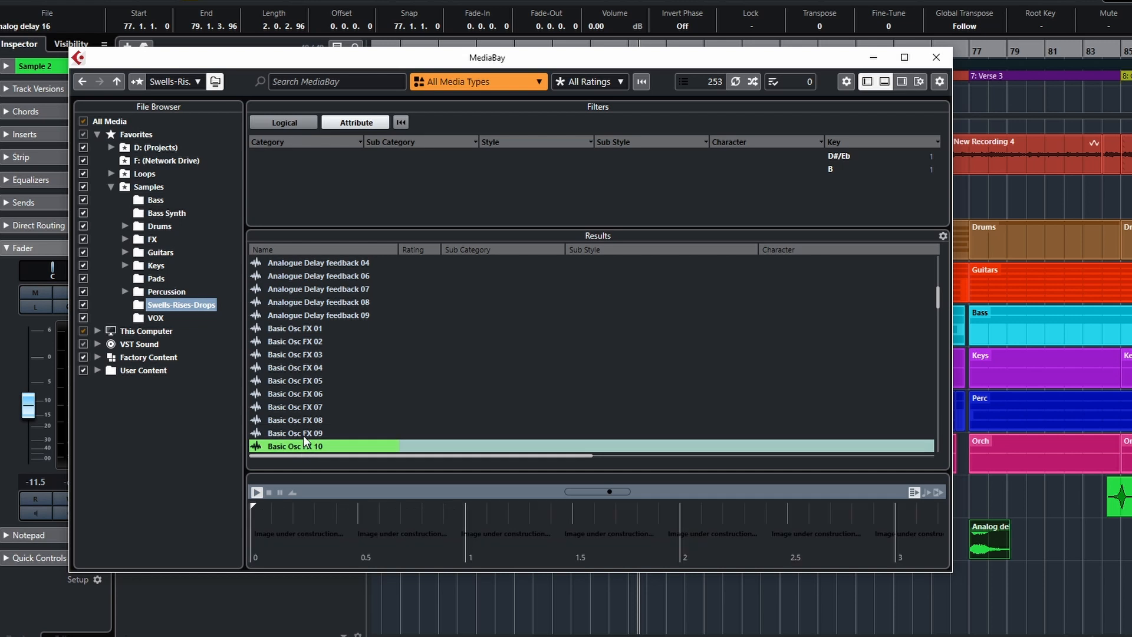
Skip ahead in the sample list and audition Basic Osc SpringVerb 03, 04, 06 and 10
scroll(323, 406, "down", 3)
scroll(321, 394, "down", 3)
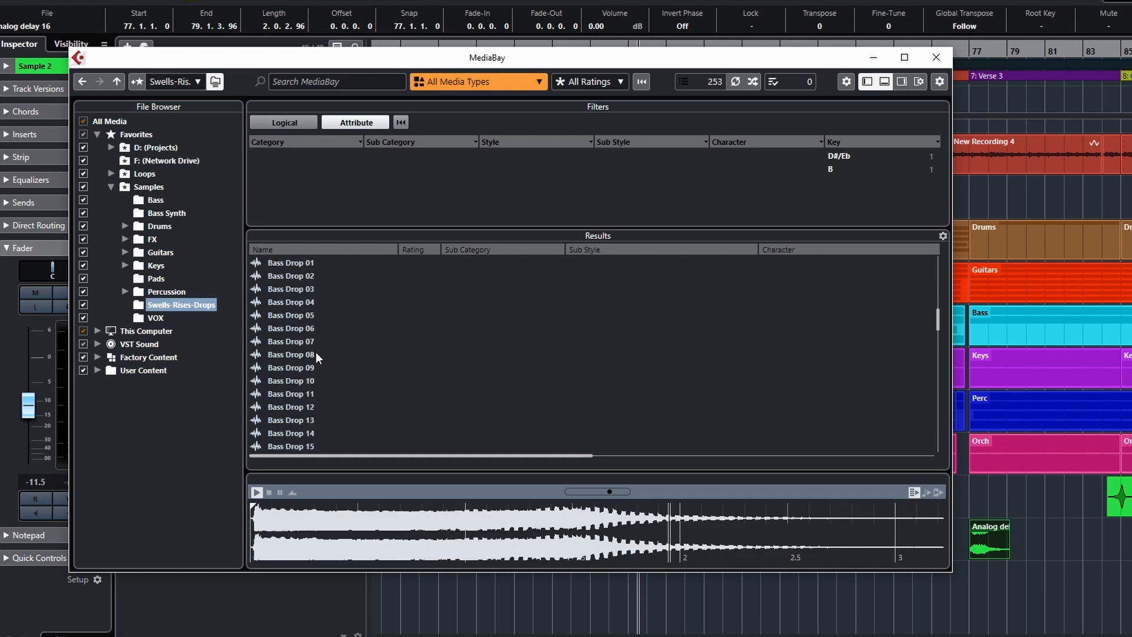
left_click(302, 329)
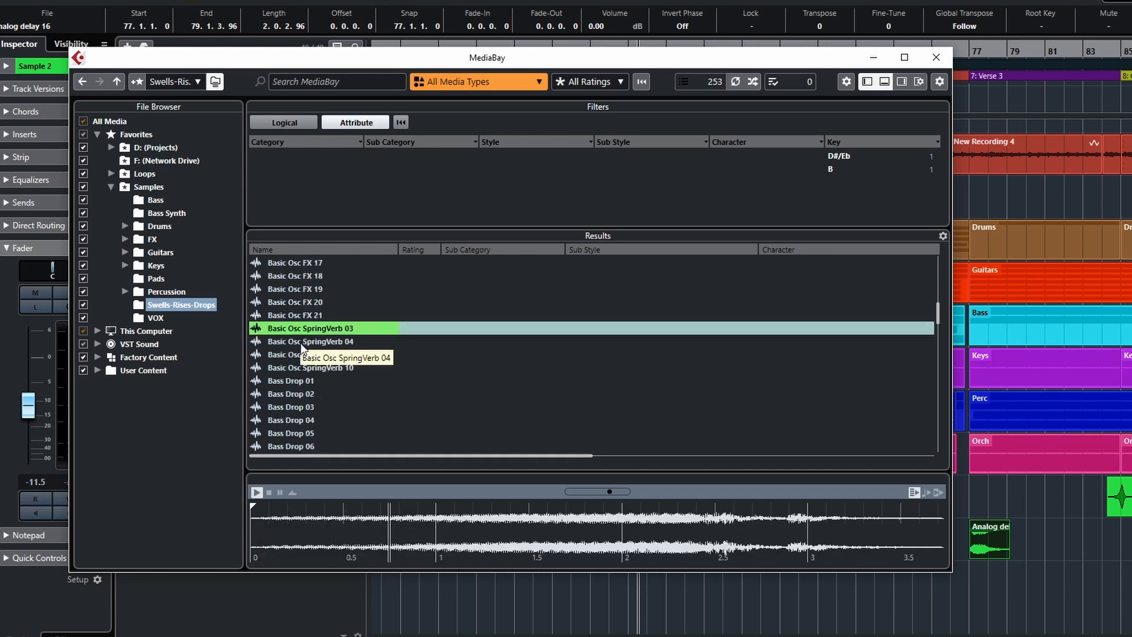
left_click(299, 342)
left_click(303, 355)
left_click(303, 369)
Audition the Bass Drop samples from 01 to 06
left_click(302, 382)
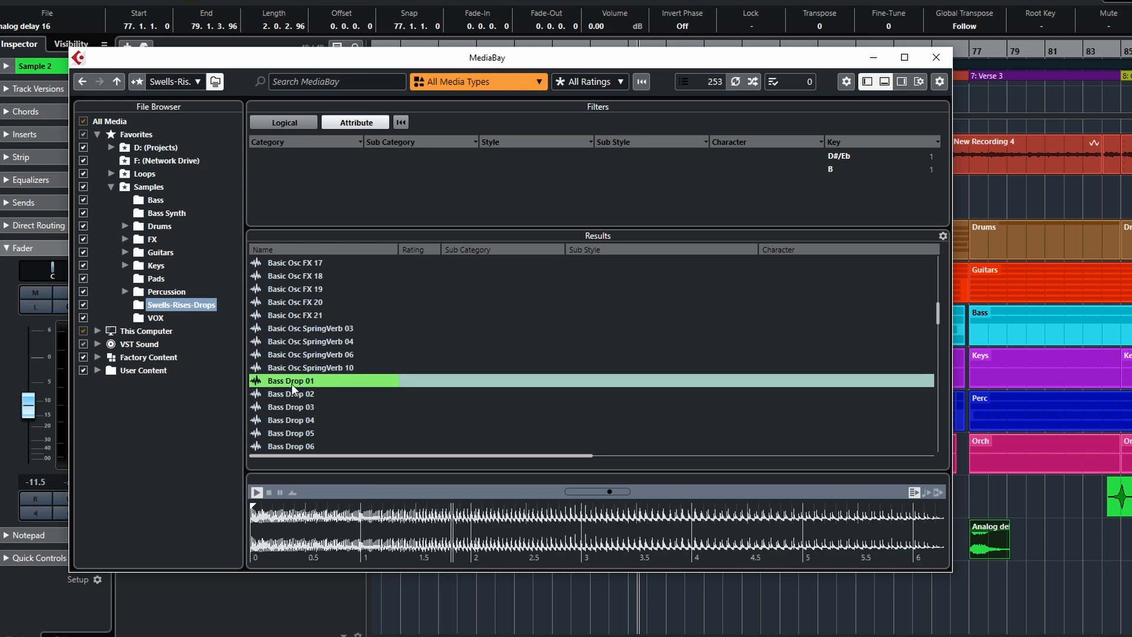
left_click(291, 391)
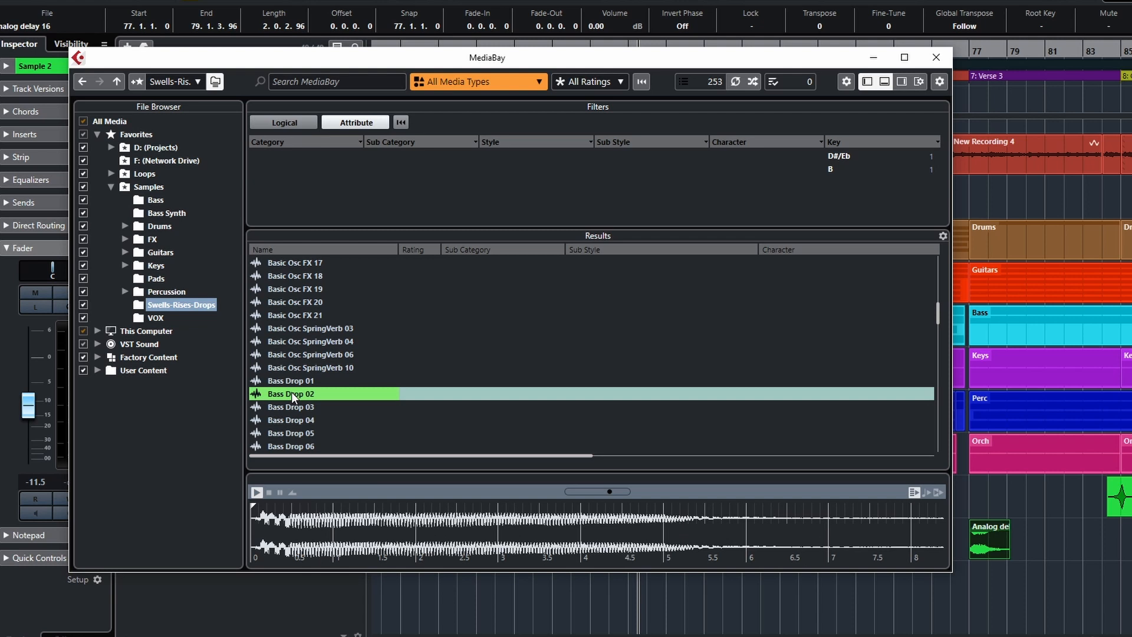
left_click(289, 406)
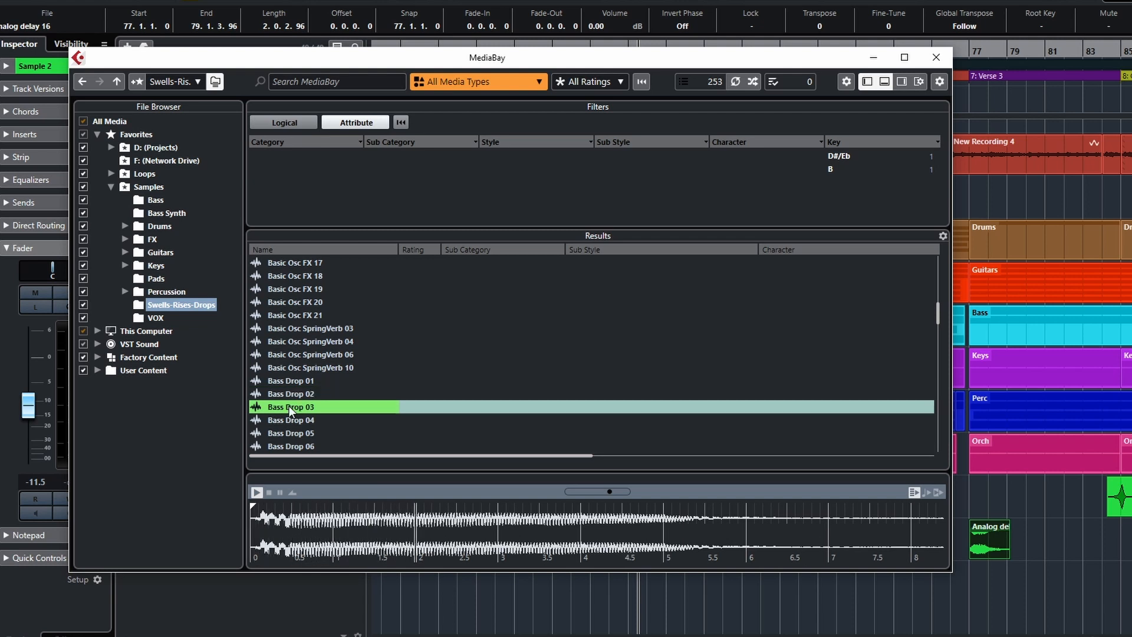
left_click(284, 420)
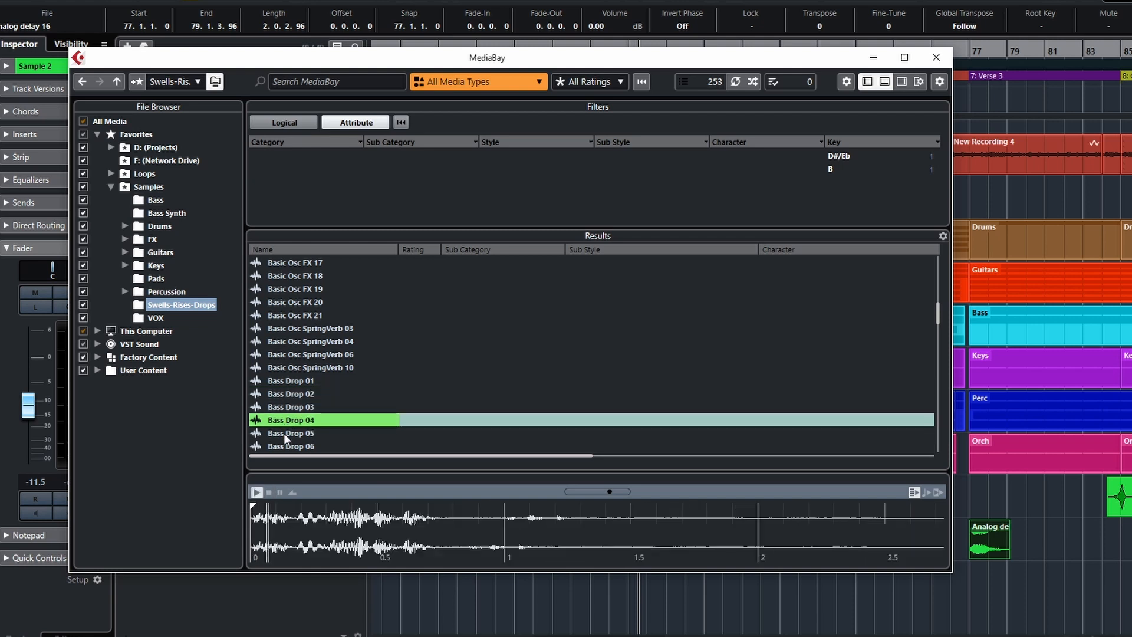
left_click(284, 433)
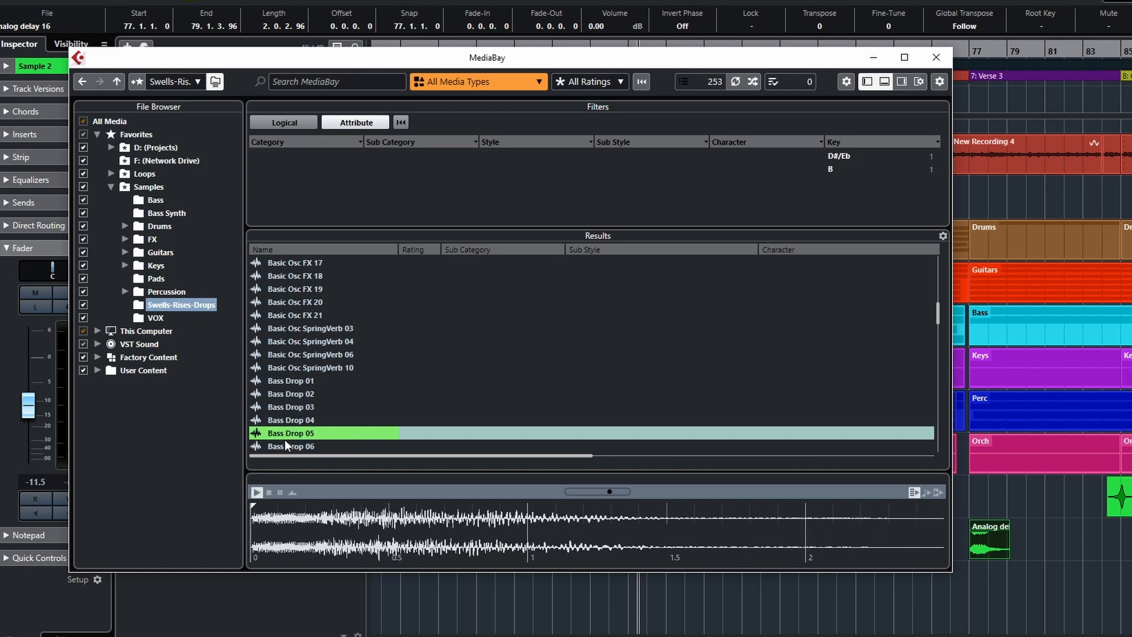
left_click(286, 446)
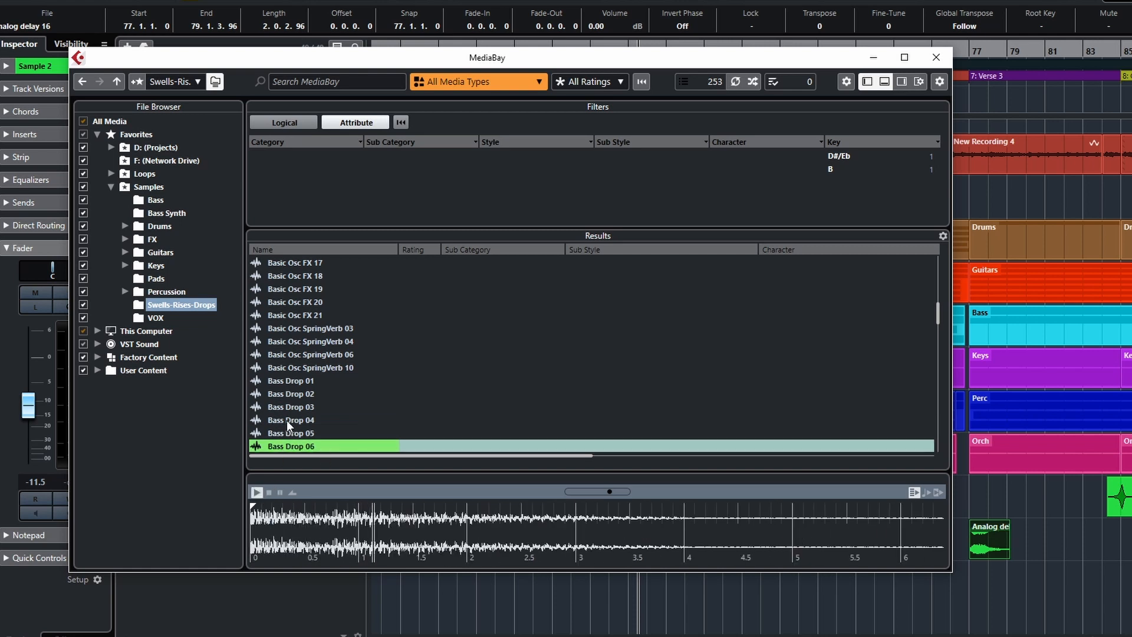
Audition the Bass Drop samples from 07 to 12, and replay Bass Drop 04 and 05 to compare them
scroll(287, 420, "down", 2)
left_click(282, 381)
left_click(288, 394)
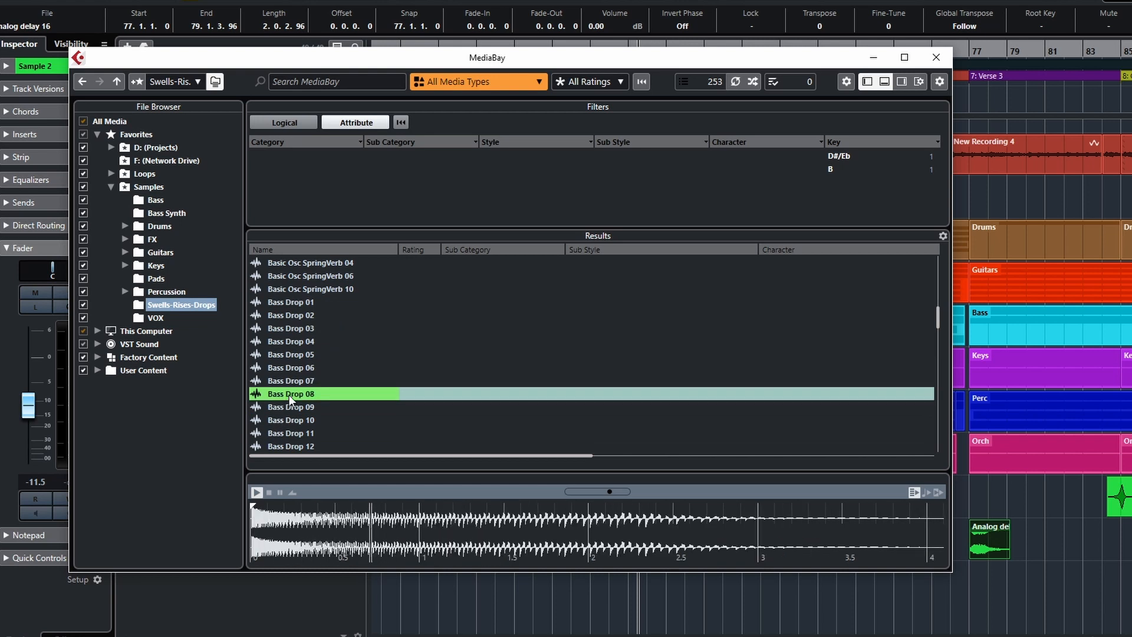
left_click(290, 407)
left_click(292, 421)
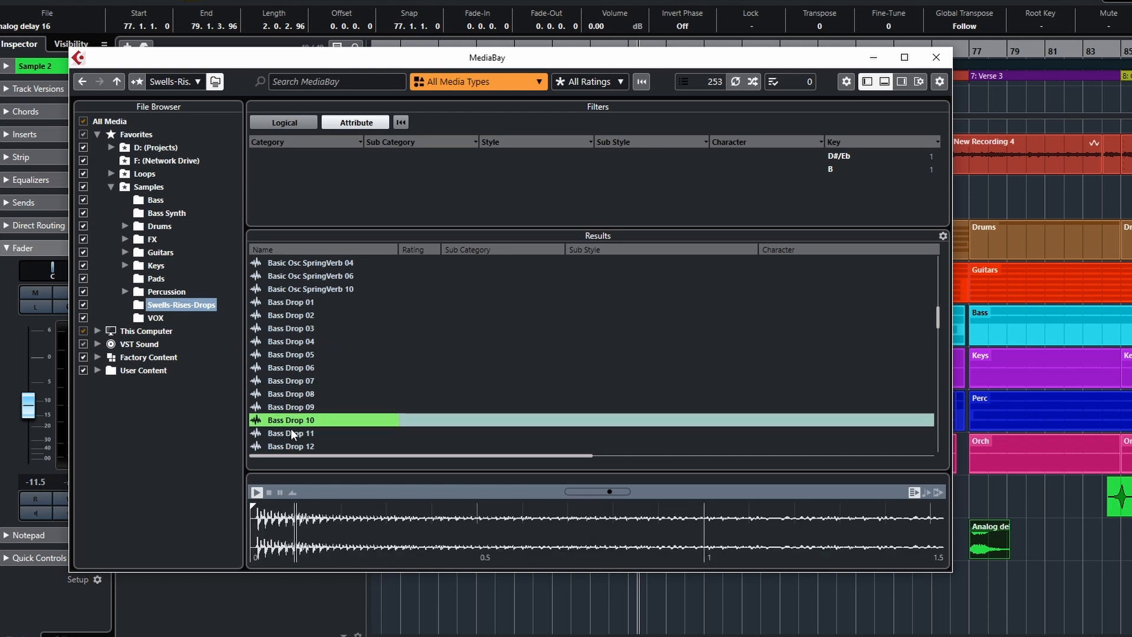
left_click(291, 432)
left_click(291, 444)
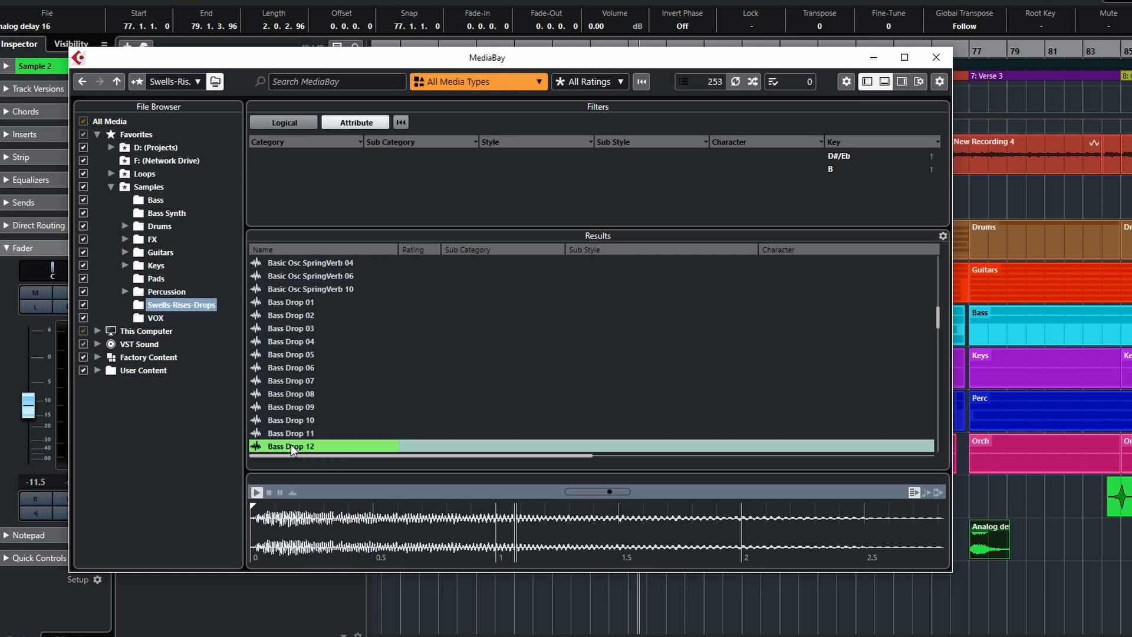
left_click(295, 343)
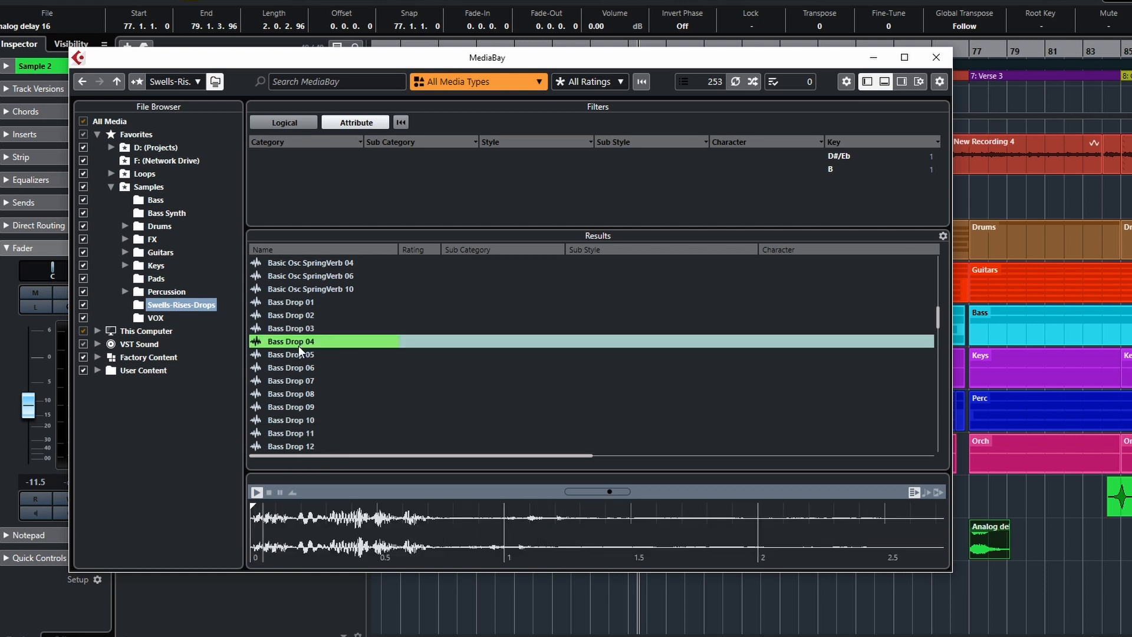
left_click(298, 354)
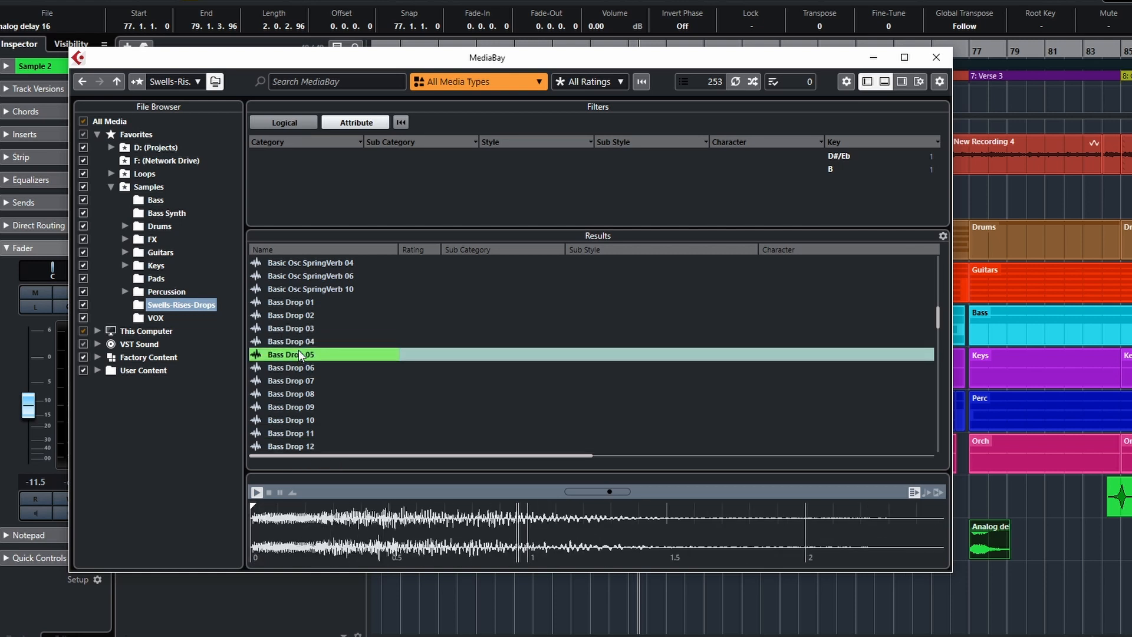
Place Bass Drop 05 and Sting Fx 02 after the Analog delay clip on Sample 2, with Sting Fx 02 starting at bar 81
left_click_drag(292, 355, 972, 562)
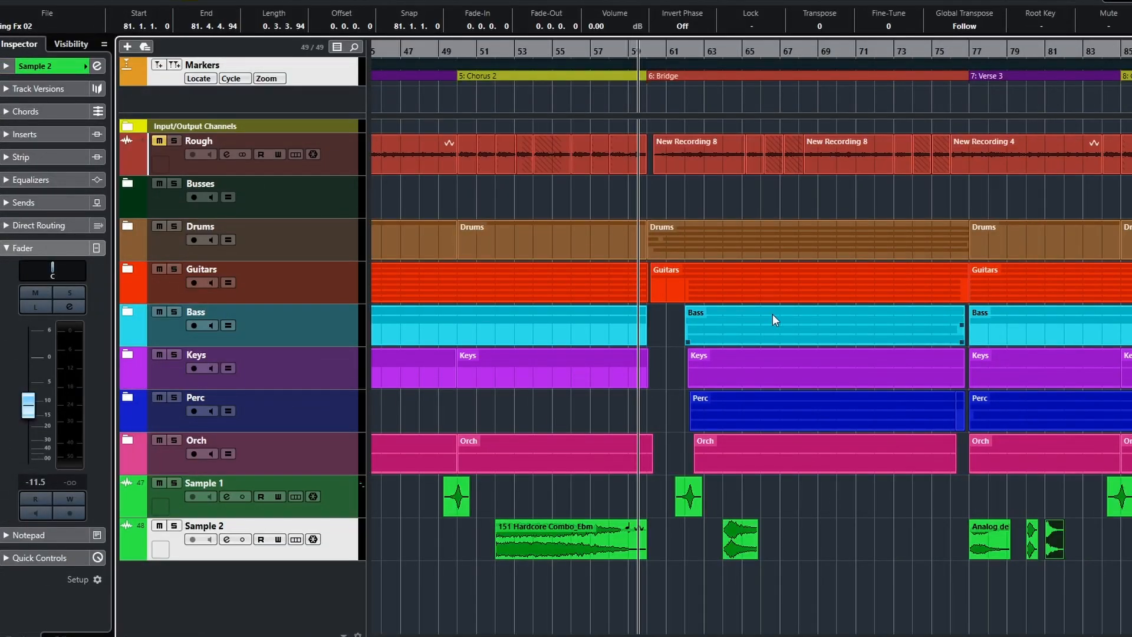
key("F5")
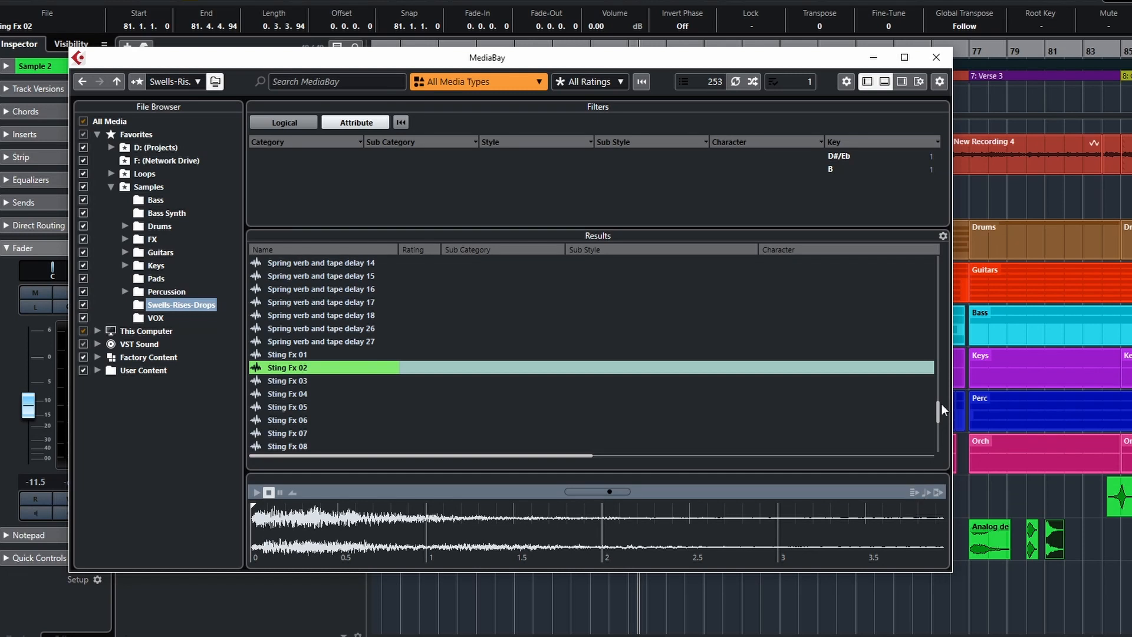
left_click(935, 57)
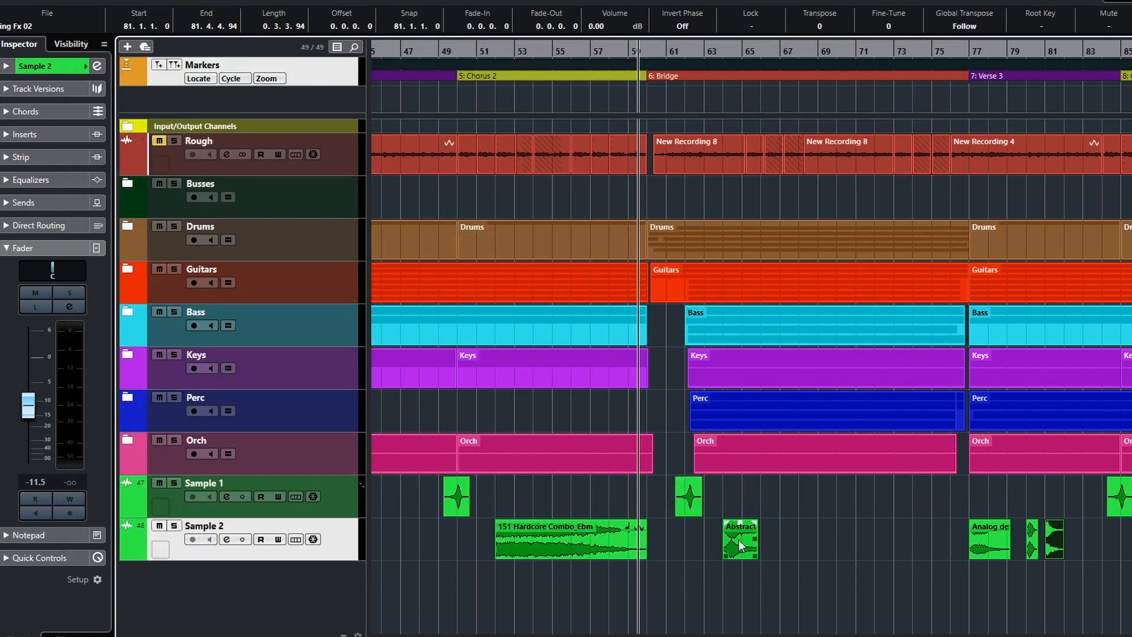
Move the Abstract Atmosphere clip to bar 75 and the 151 Hardcore Combo clip to the Bridge start at bar 60
left_click_drag(708, 530, 951, 551)
left_click_drag(536, 539, 684, 565)
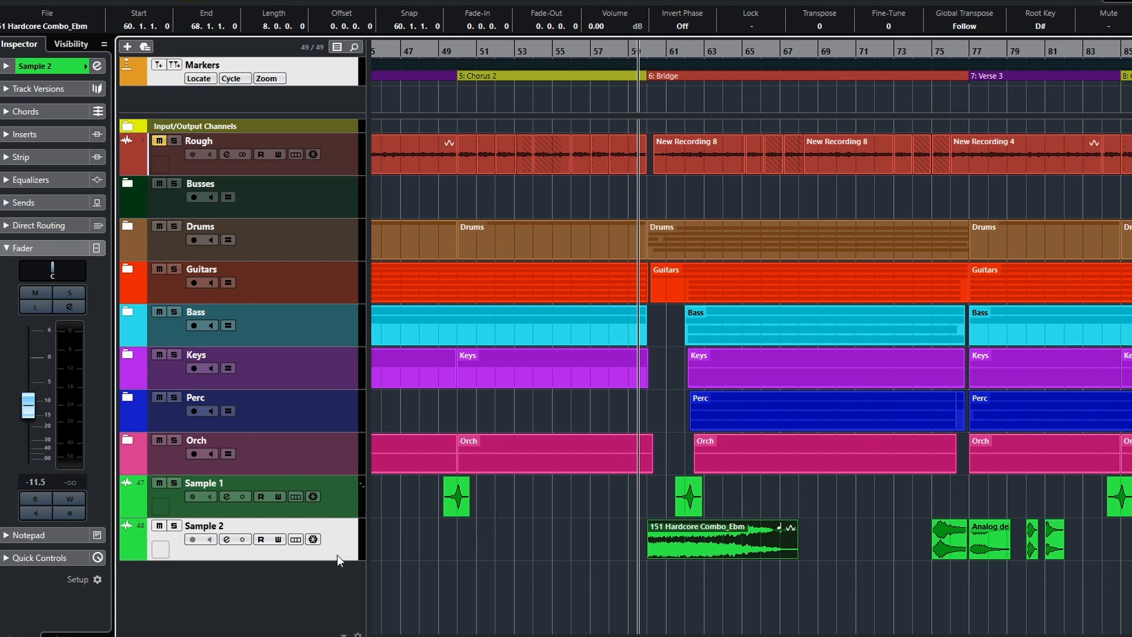
Lower the Sample 2 volume to -19.7 dB and play the 151 Hardcore Combo clip at the Bridge start
left_click_drag(29, 410, 27, 414)
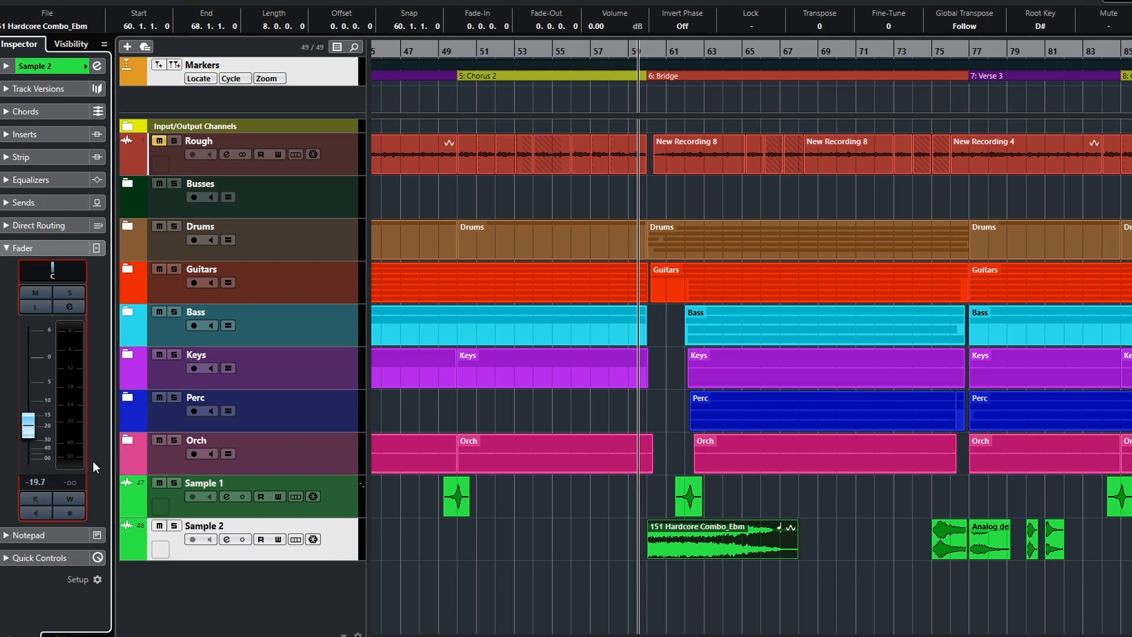
key("shift+g")
key("shift+g")
key("shift+h")
key("shift+h")
key("h")
key("h")
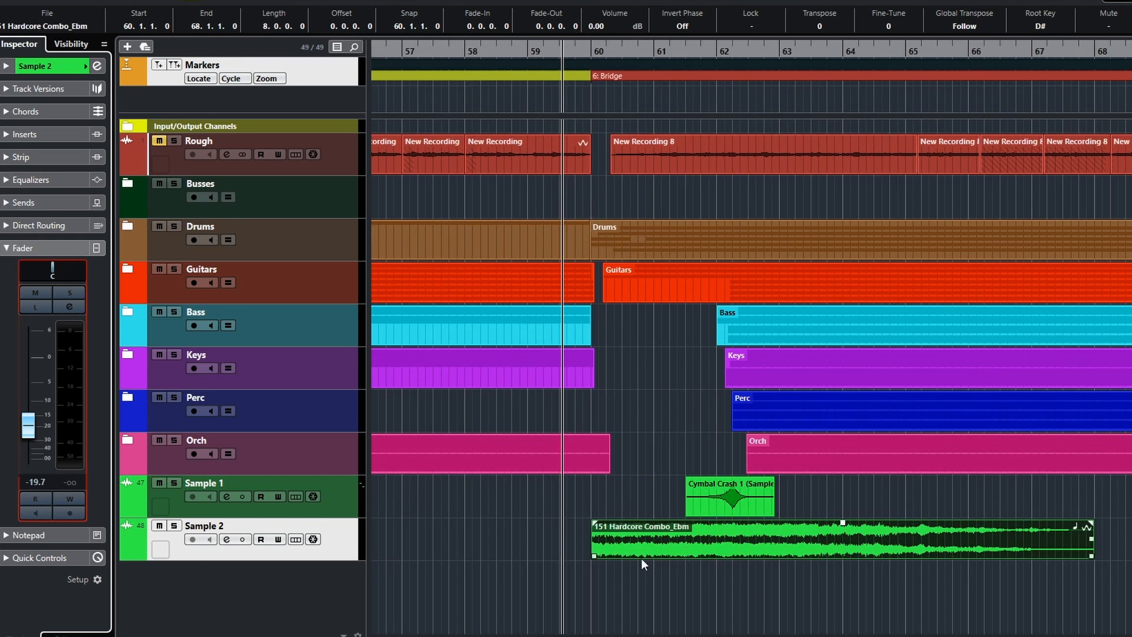
key("space")
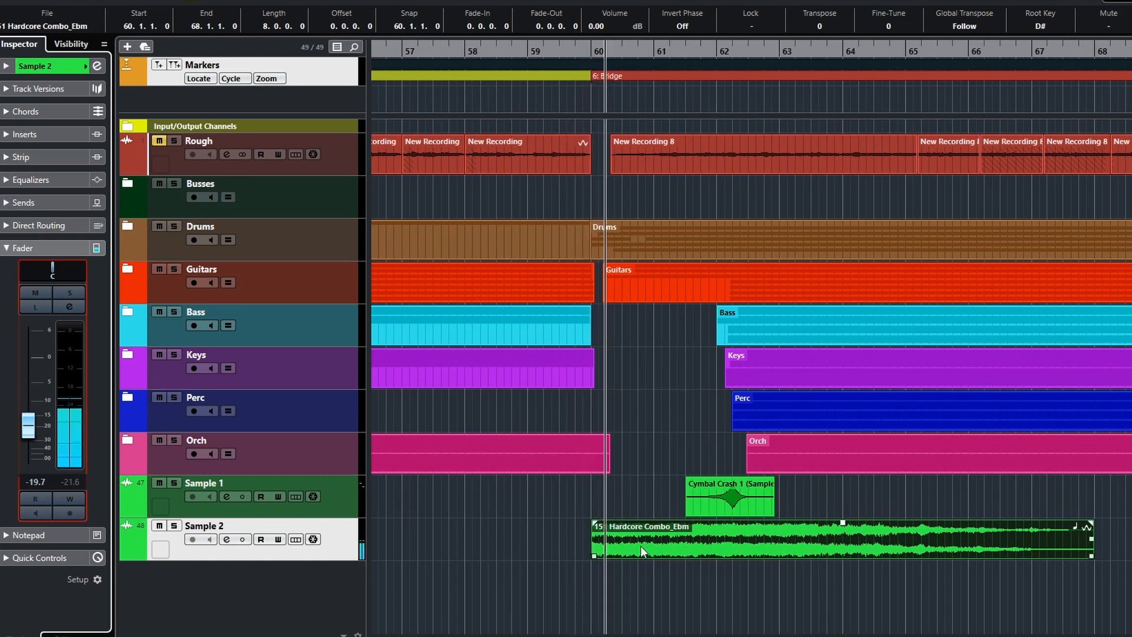
Raise the Sample 2 volume to -9.98 dB and replay the 151 Hardcore Combo clip going into the Bridge
left_click_drag(27, 430, 26, 406)
key("space")
key("space")
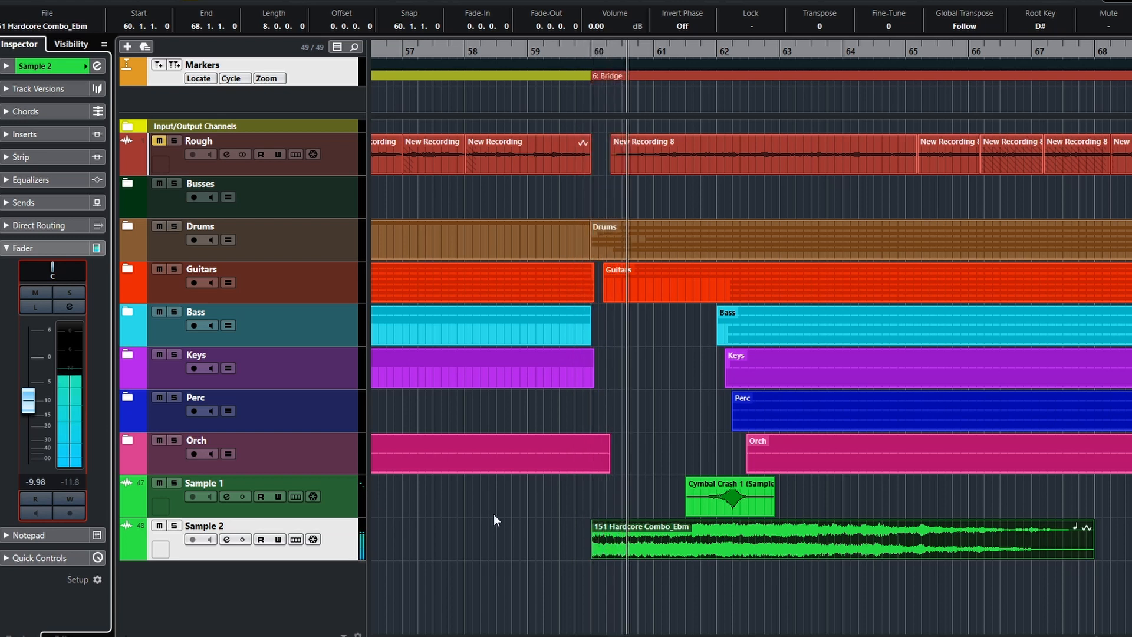
left_click(797, 553)
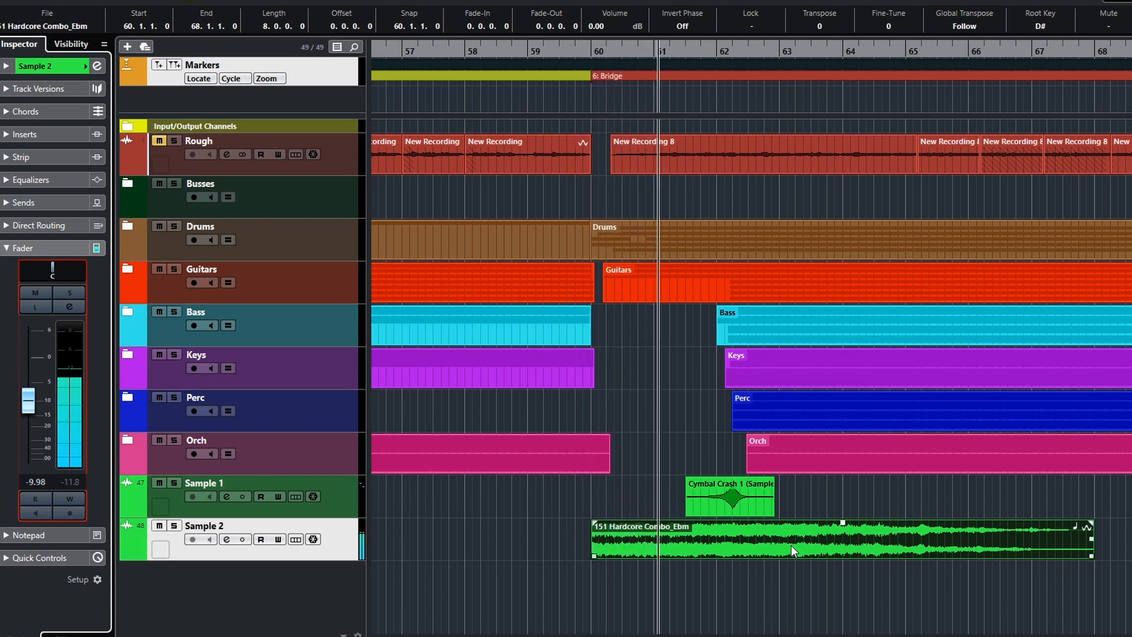
key("space")
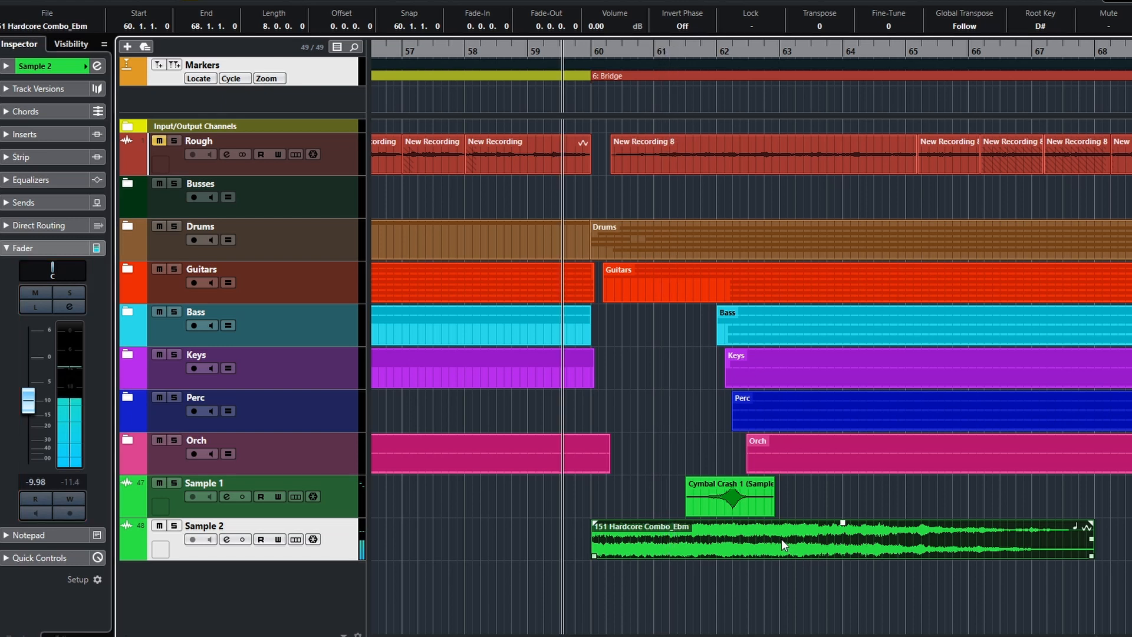
Park the 151 Hardcore Combo clip at bar 40 and audition Abstract Atmosphere 042 at the Bridge start in bar 60
scroll(812, 568, "down", 6)
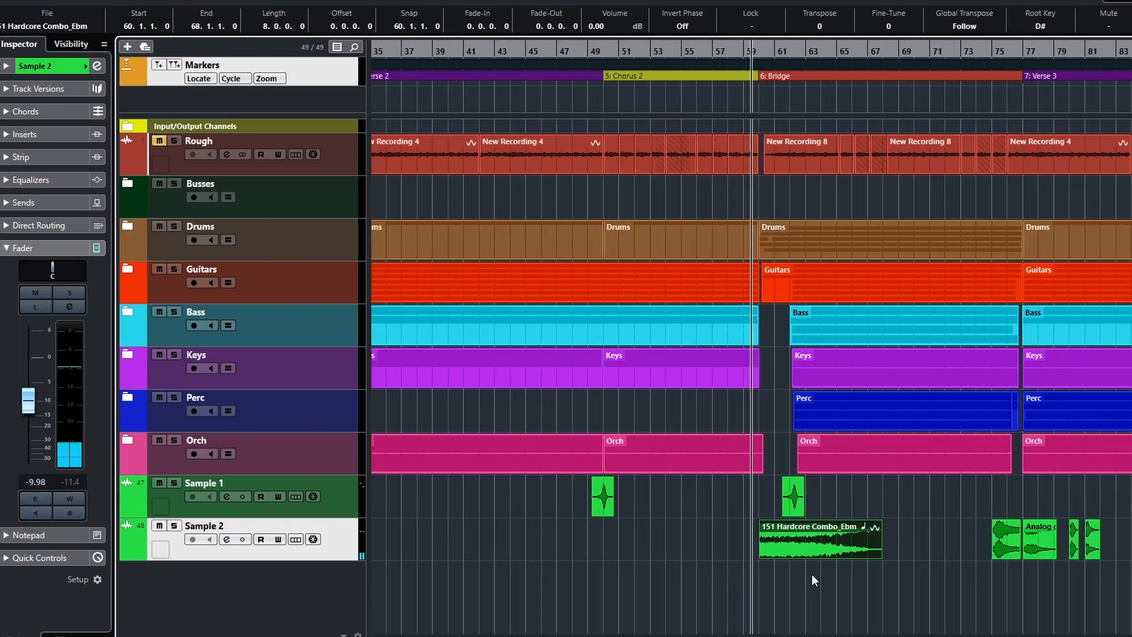
left_click_drag(794, 546, 542, 571)
left_click_drag(995, 553, 777, 550)
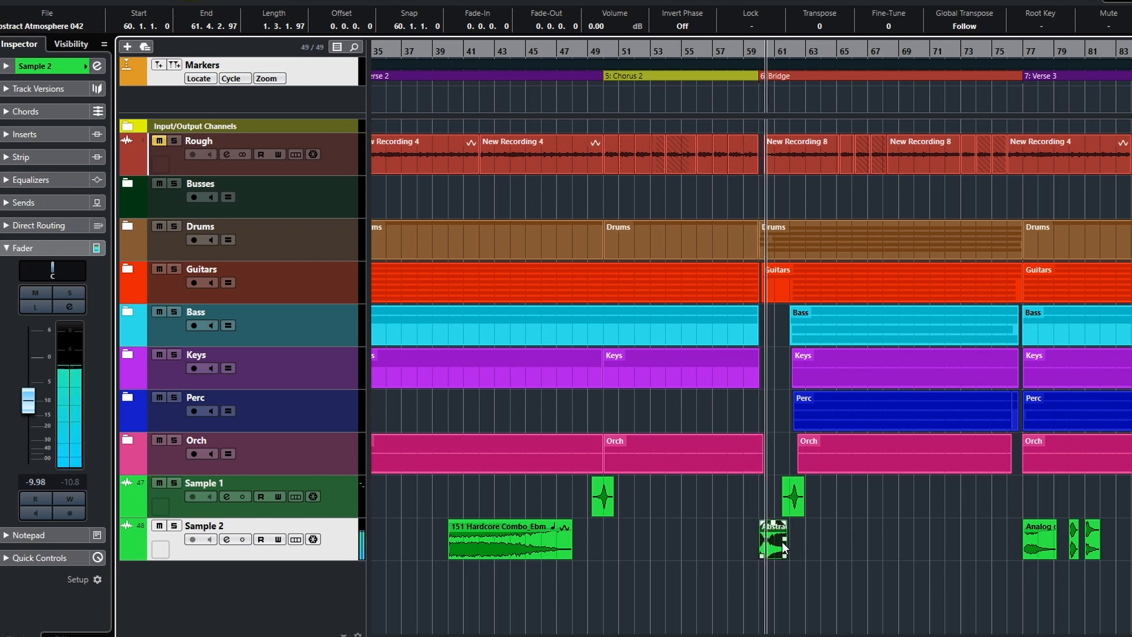
key("space")
Park Abstract Atmosphere 042 at bar 50 and audition Analog delay 16 at bar 60 with the Sample 2 volume raised to 3.45 dB
left_click_drag(766, 541, 606, 541)
left_click_drag(1029, 548, 763, 534)
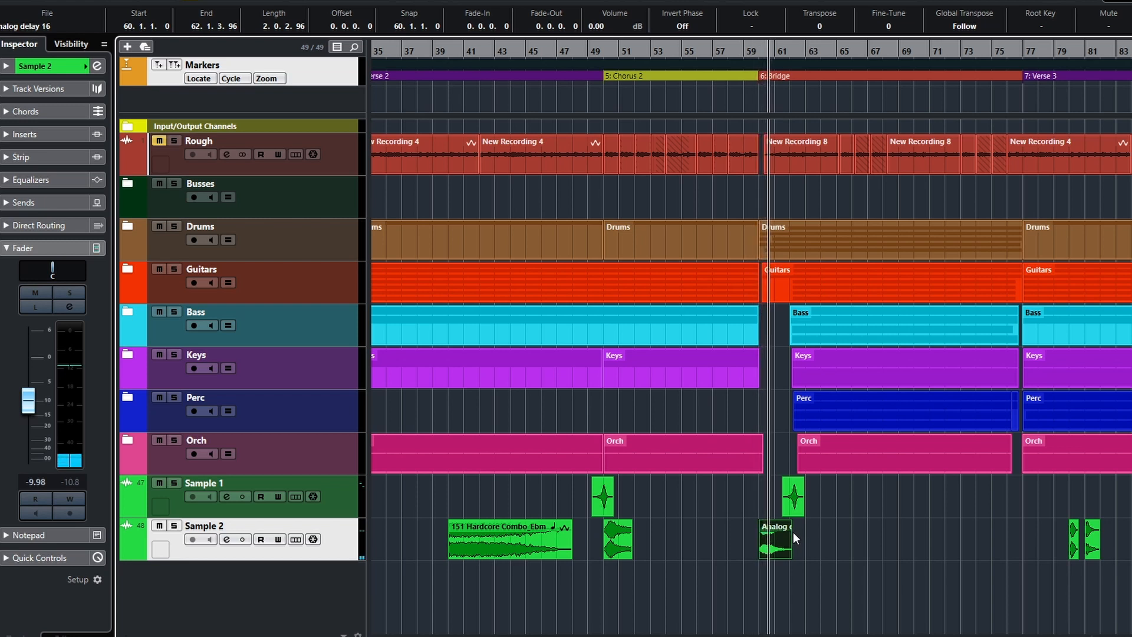
left_click(765, 551)
key("space")
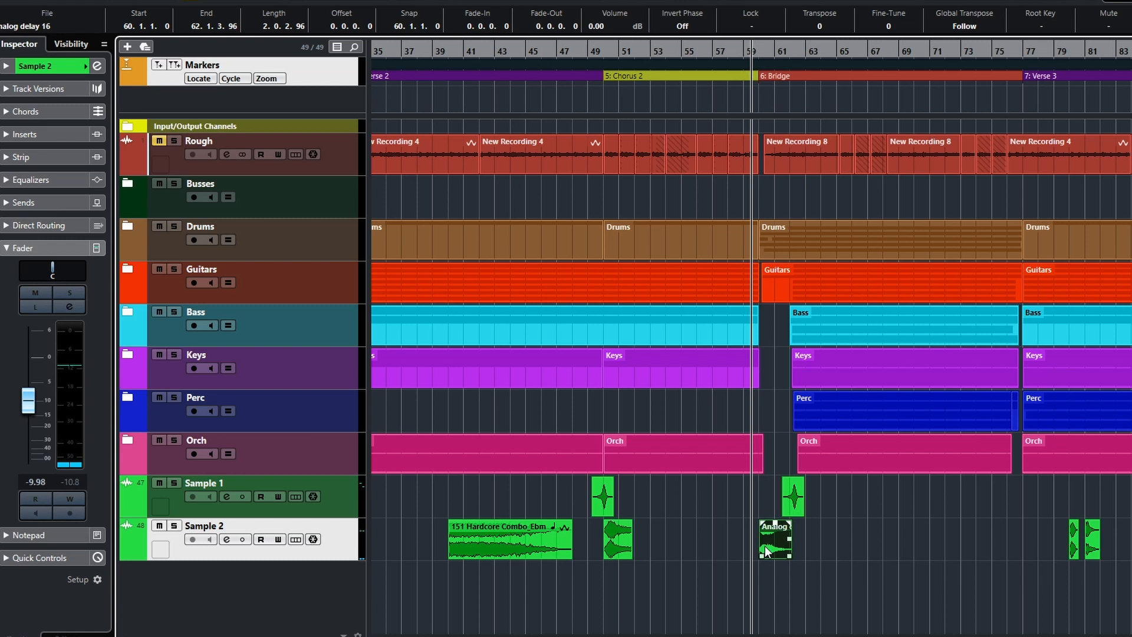
left_click_drag(38, 405, 30, 353)
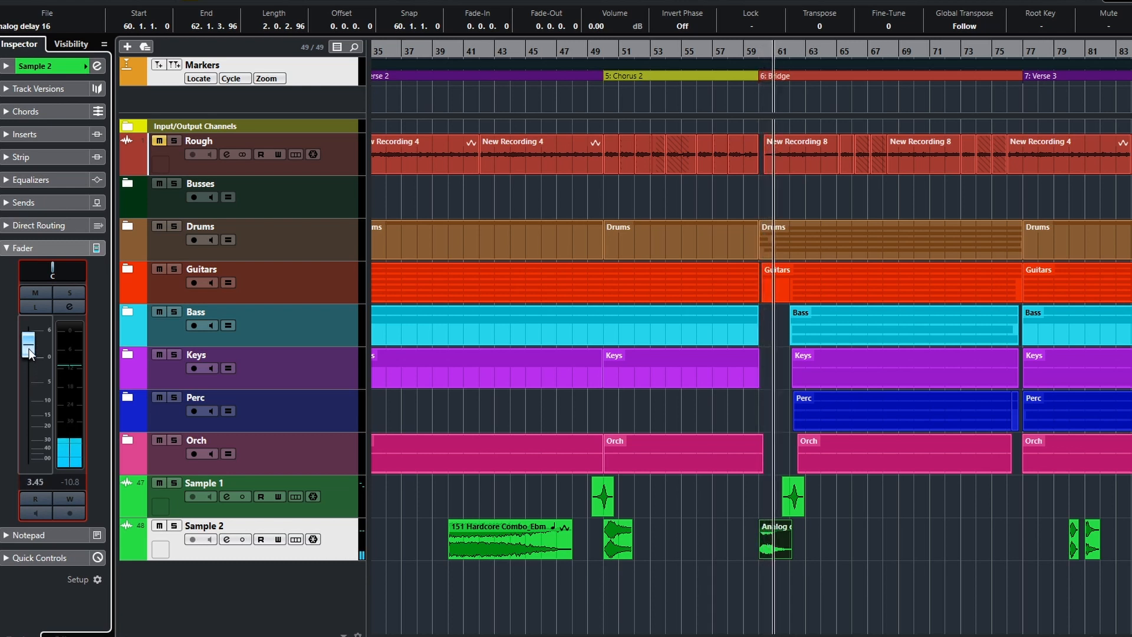
Park Analog delay 16 at bar 53 and audition Bass Drop 05 at bar 60 with the Sample 2 volume around -12.2 dB
left_click_drag(773, 548, 666, 539)
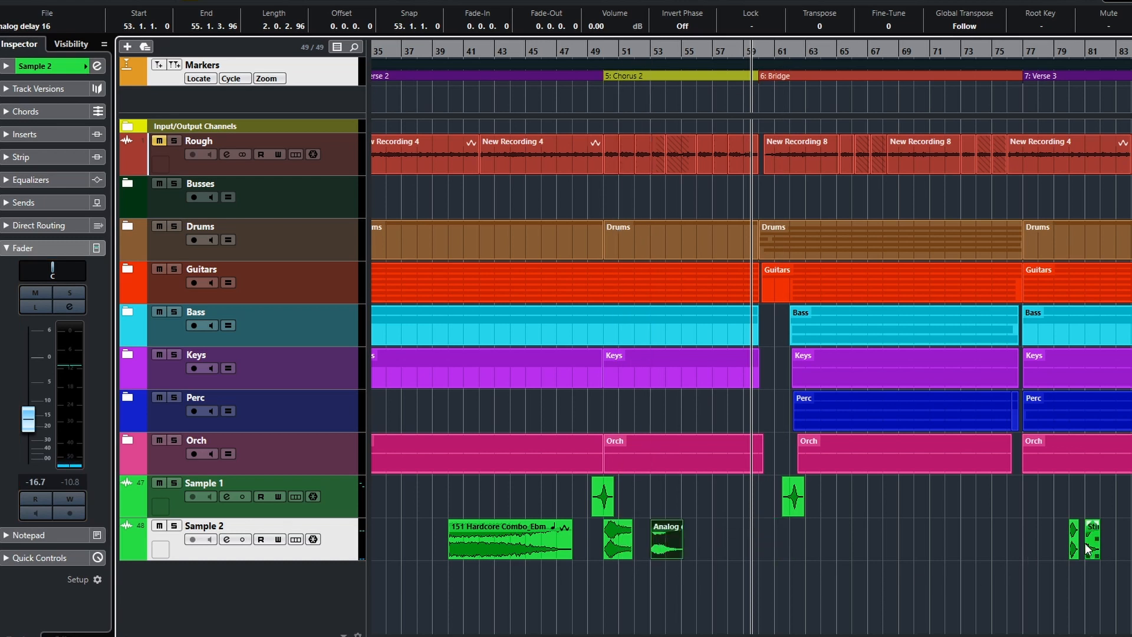
left_click_drag(1071, 548, 761, 538)
left_click_drag(29, 418, 26, 383)
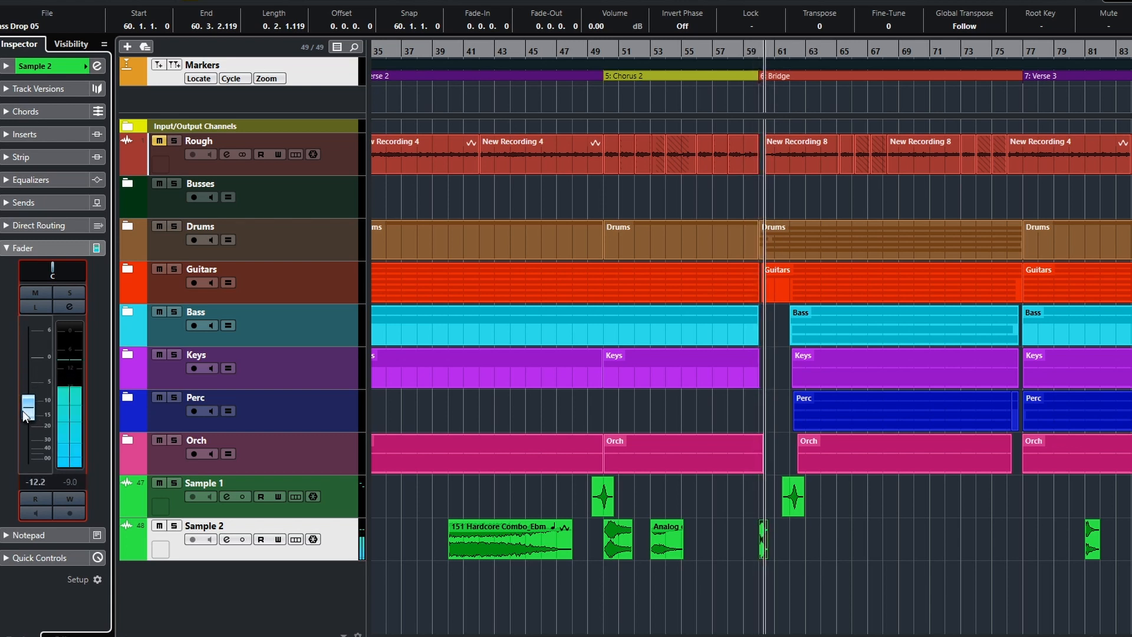
Park Bass Drop 05 at bar 56 and audition Sting Fx 02 at bar 60 with the Sample 2 volume set to -7.84 dB
left_click_drag(765, 546, 701, 539)
left_click_drag(1091, 543, 765, 551)
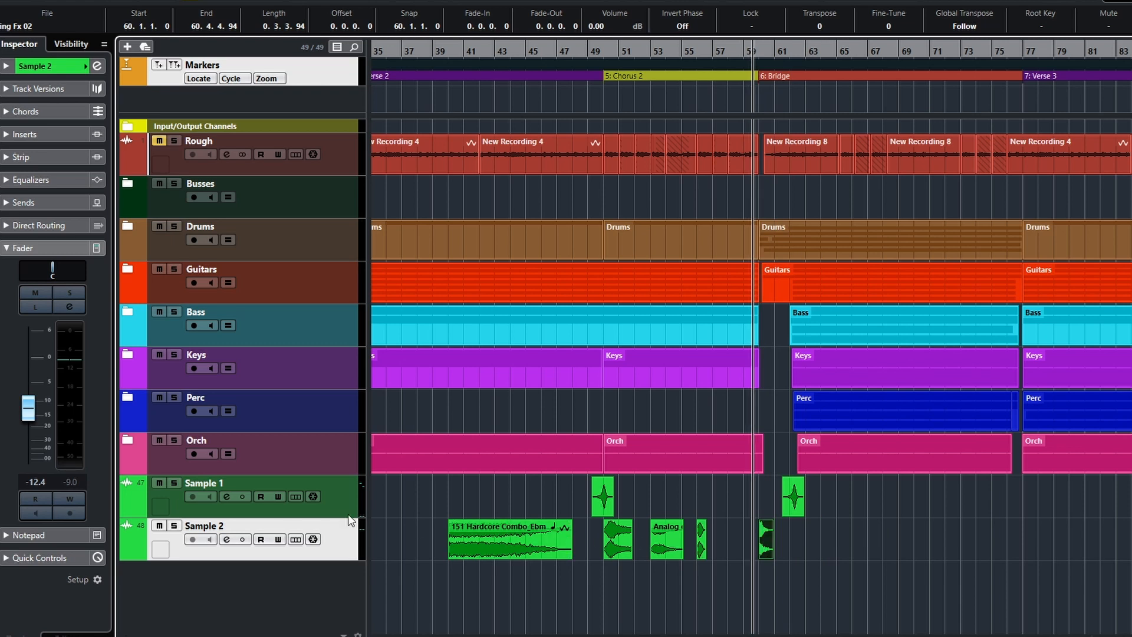
left_click_drag(29, 410, 28, 399)
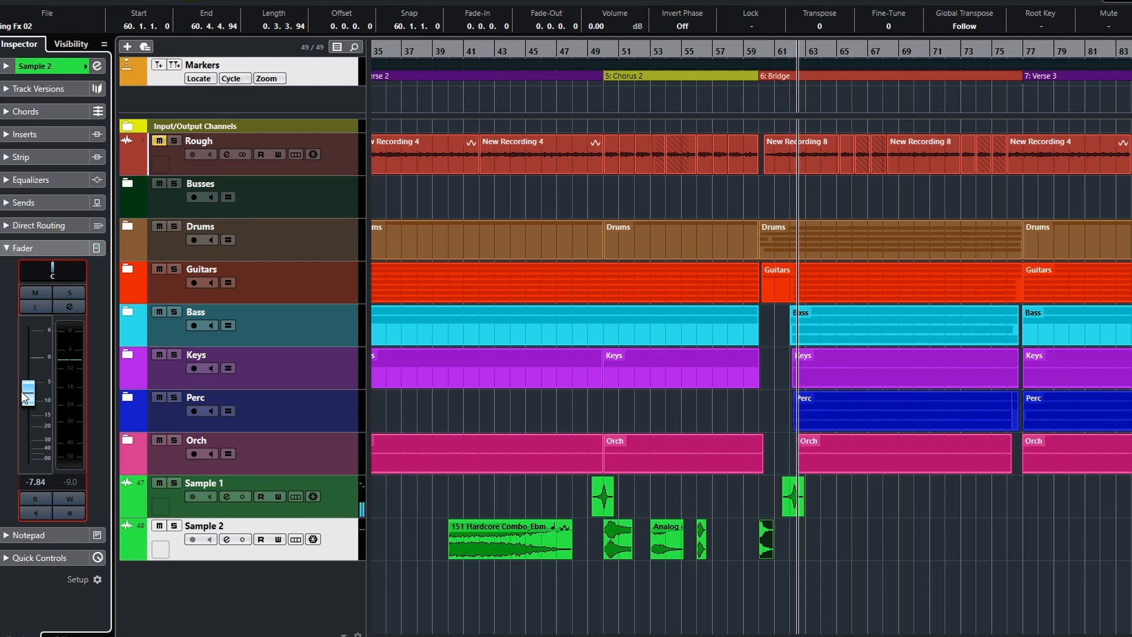
key("space")
key("space")
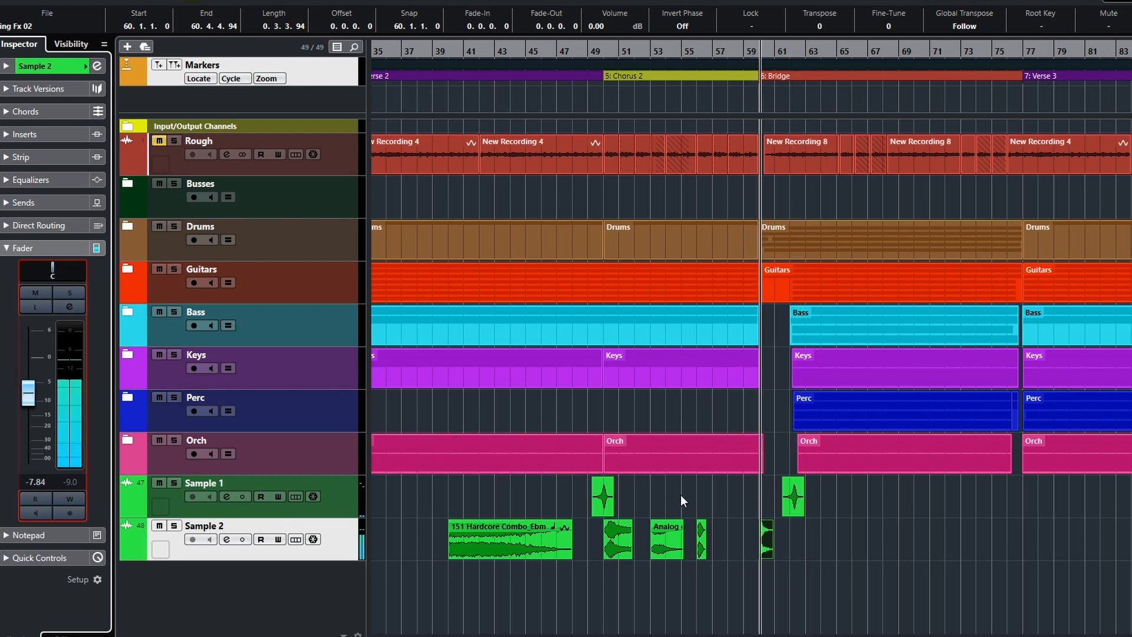
Move Sting Fx 02 out to bar 62 and put Bass Drop 05 back at the Bridge start in bar 60
scroll(719, 536, "up", 2, "ctrl")
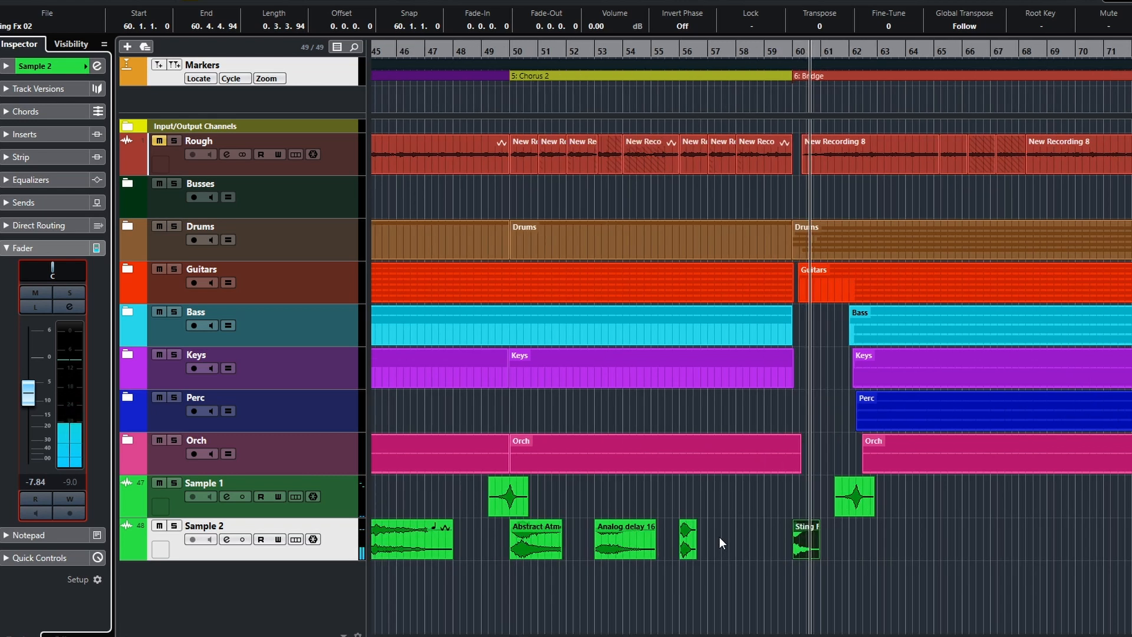
scroll(719, 538, "up", 2, "ctrl")
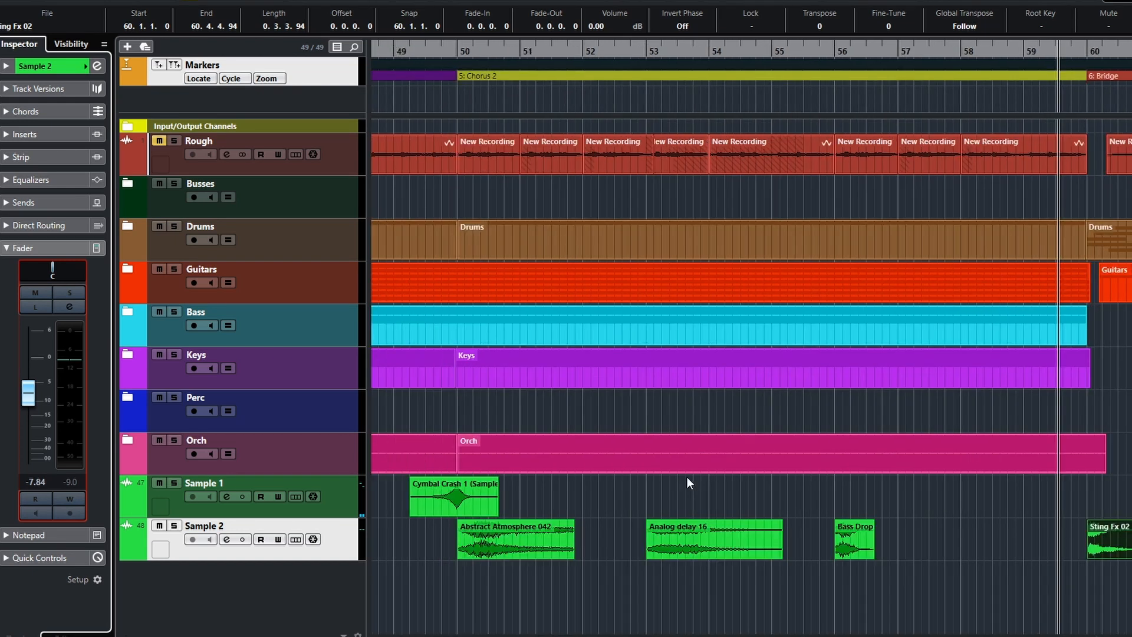
scroll(780, 478, "right", 5)
scroll(781, 478, "left", 3)
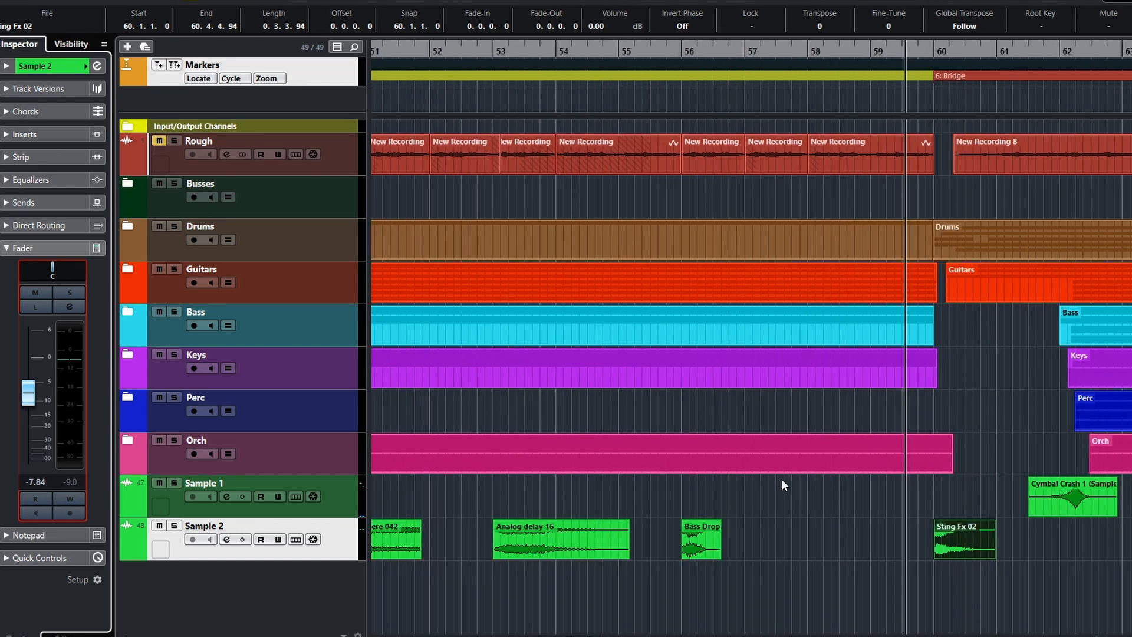
left_click_drag(943, 548, 1077, 553)
left_click_drag(686, 548, 935, 553)
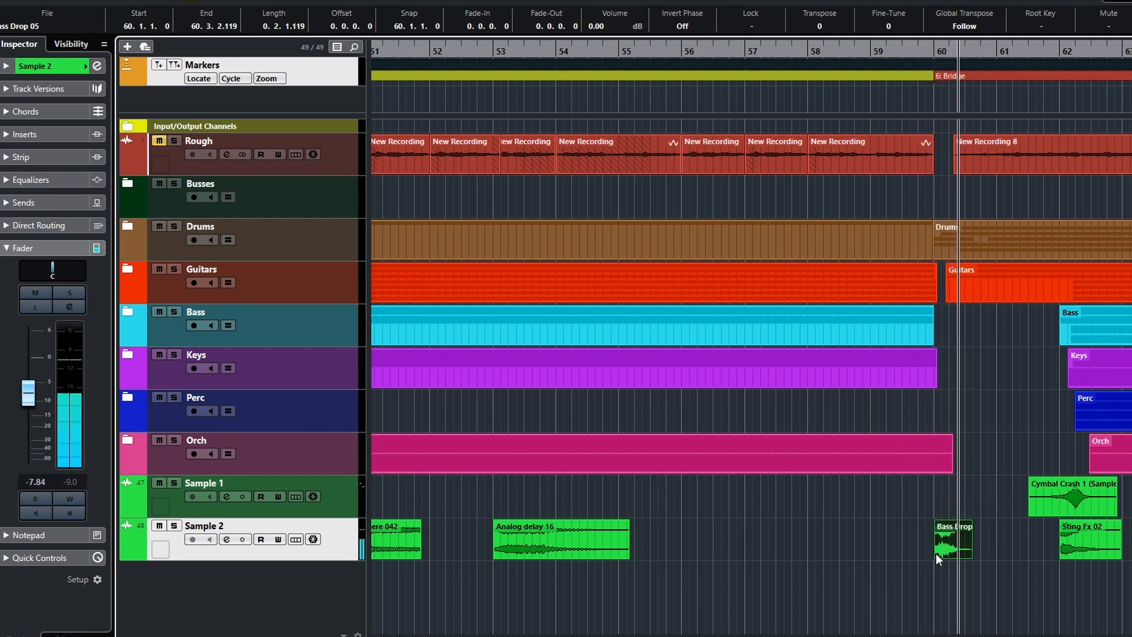
Set the playback start to bar 57 and park Sting Fx 02 ahead of it at 55.4.3
left_click(746, 536)
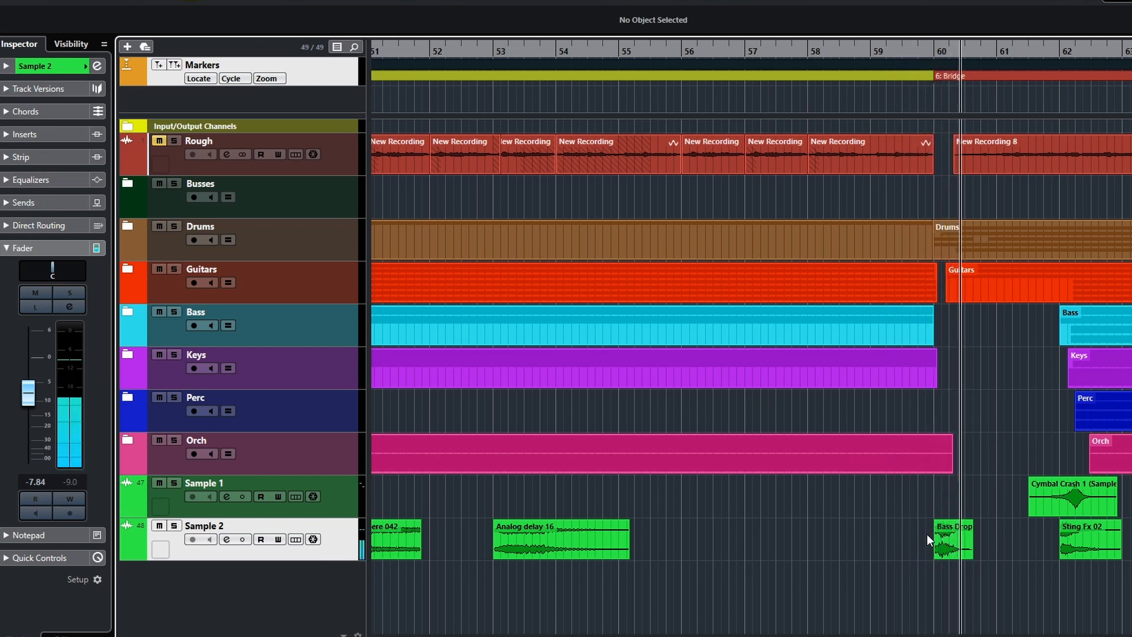
key("space")
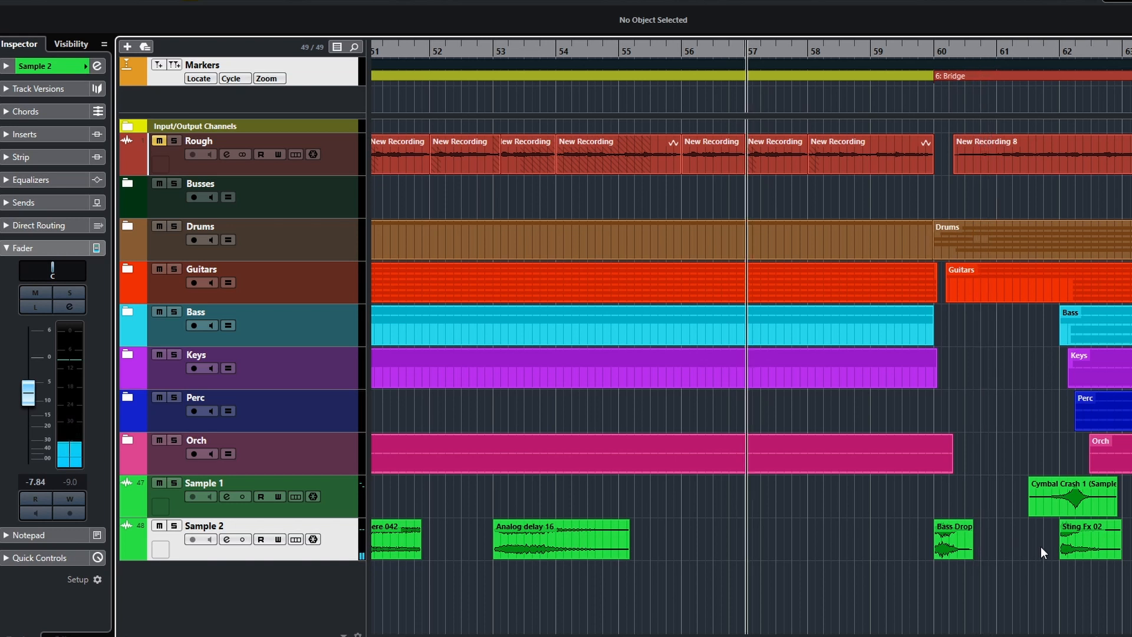
left_click_drag(1094, 543, 711, 537)
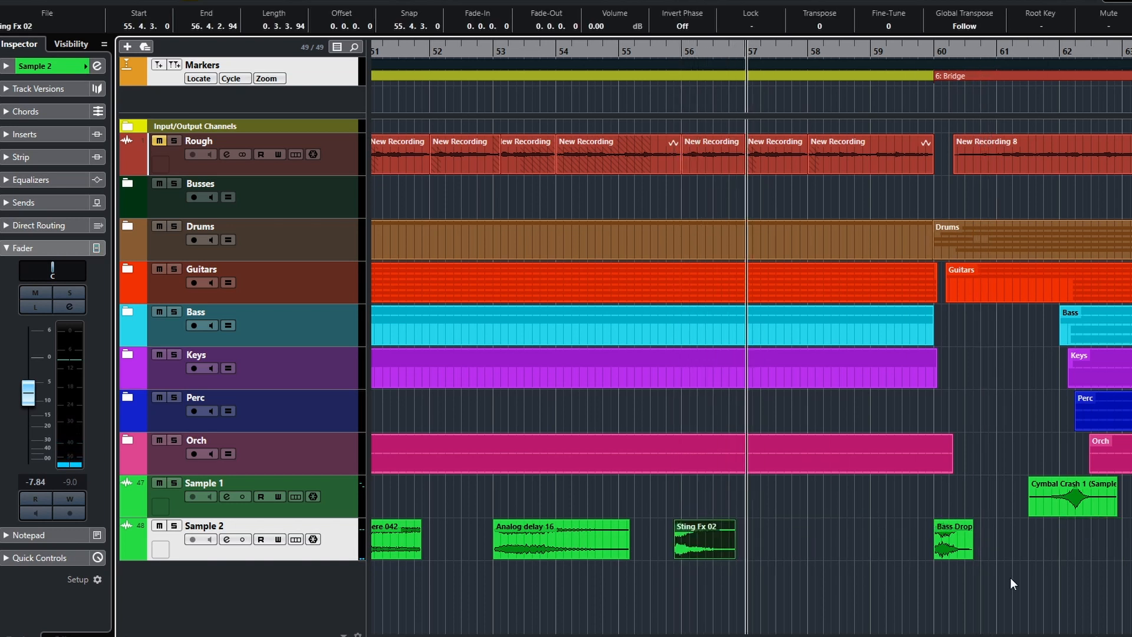
Play the transition from Chorus 2 into the Bridge to check the timing of Bass Drop 05
key("g")
scroll(1039, 570, "up", 8)
scroll(813, 543, "up", 2)
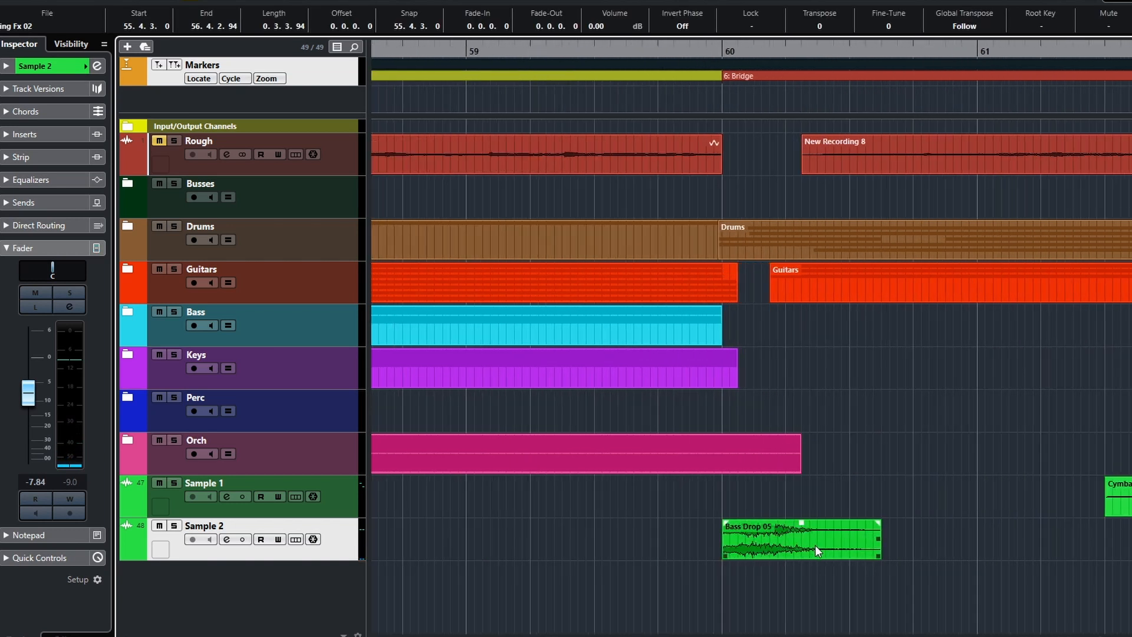
scroll(823, 561, "up", 1)
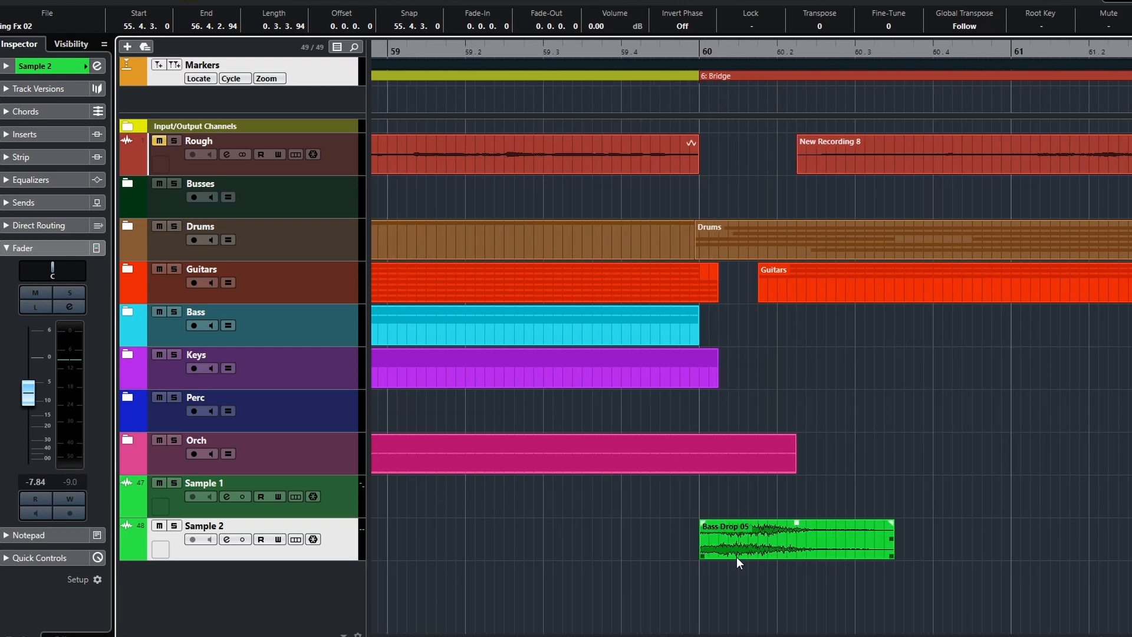
scroll(754, 561, "up", 1)
key("space")
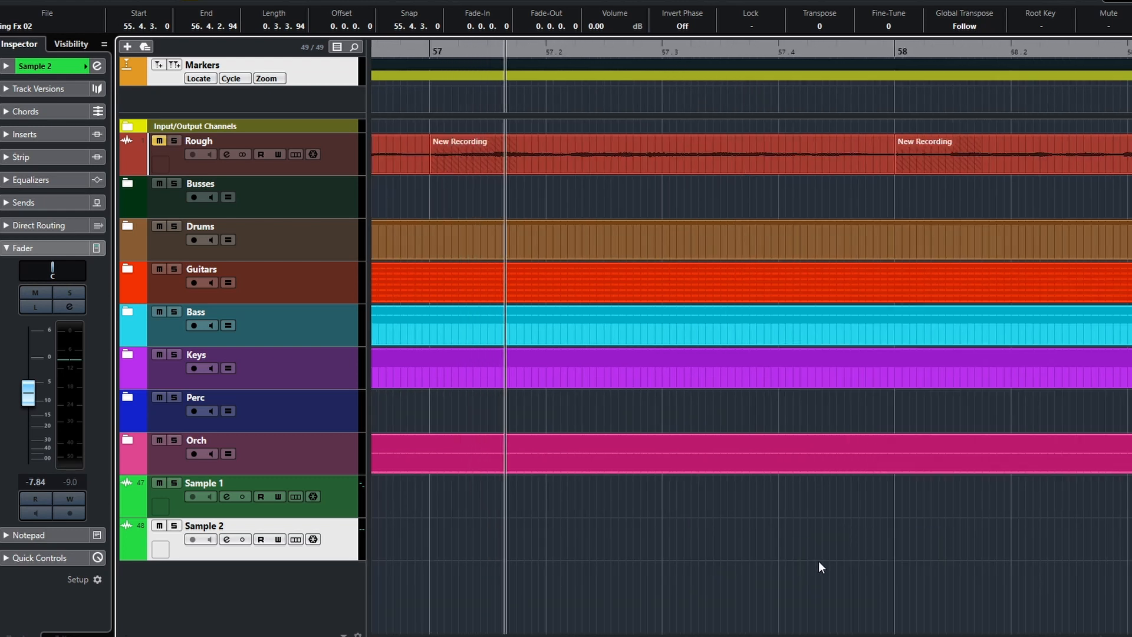
scroll(892, 577, "down", 5)
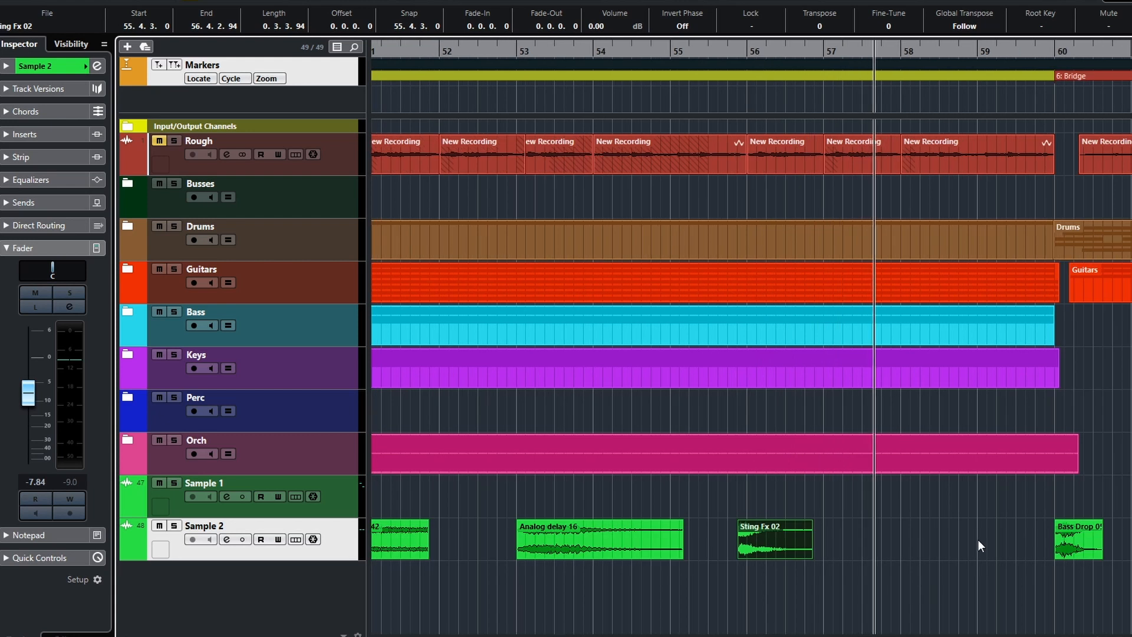
left_click(1014, 554)
scroll(1055, 570, "down", 2)
scroll(1062, 577, "up", 6)
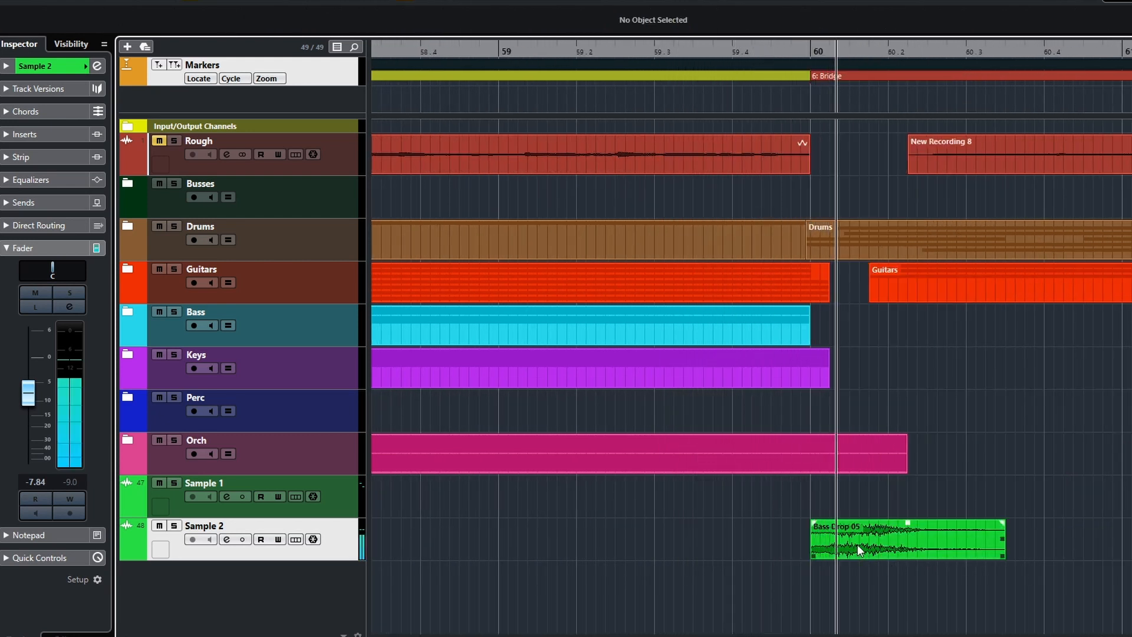
key("space")
Try Bass Drop 05 slightly ahead of the Bridge, starting first at 59.4.4.0 and again at 59.4.4.60, playing each position
left_click_drag(857, 543, 838, 540)
key("space")
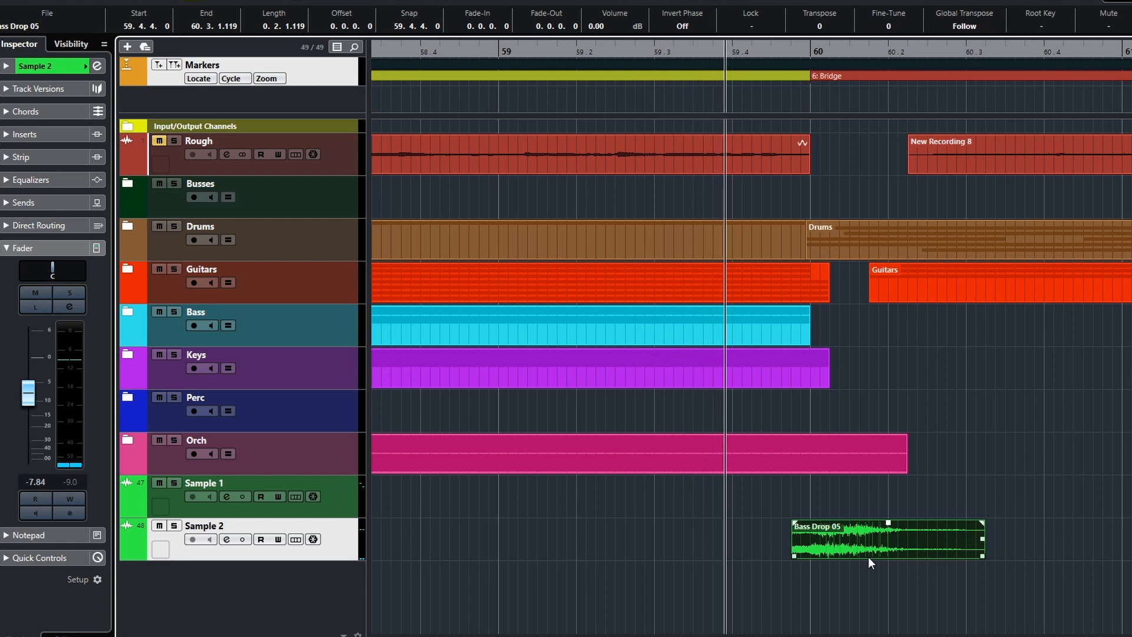
key("space")
left_click_drag(840, 546, 855, 547)
key("space")
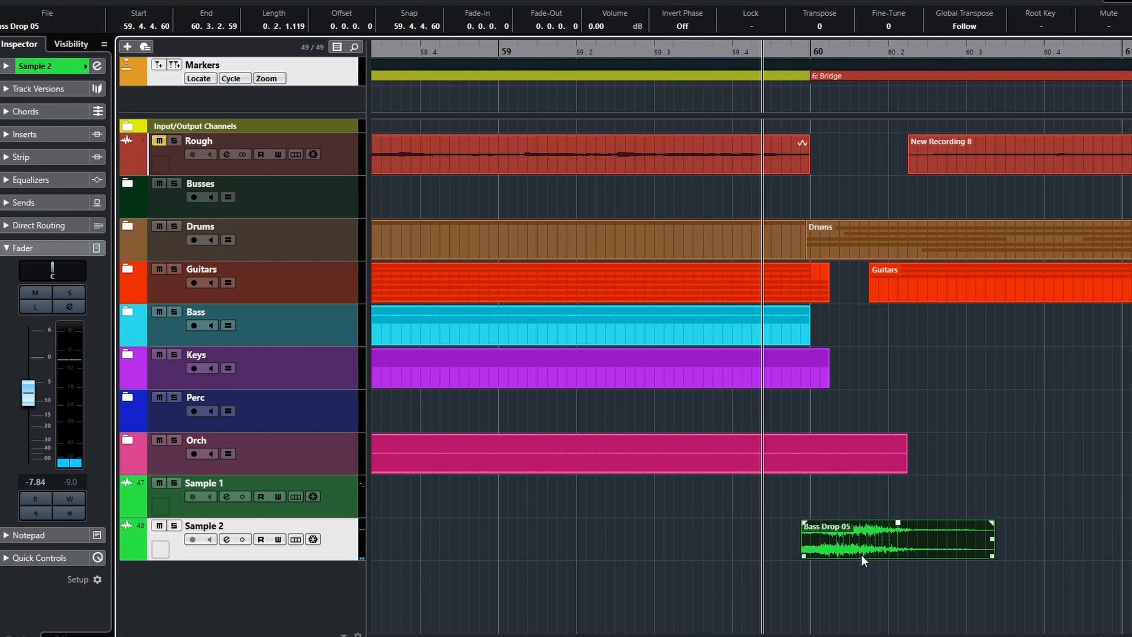
Return Bass Drop 05 to the Bridge start at 60.1.1.0 and play the transition
key("space")
left_click_drag(849, 547, 867, 558)
key("space")
left_click(811, 592)
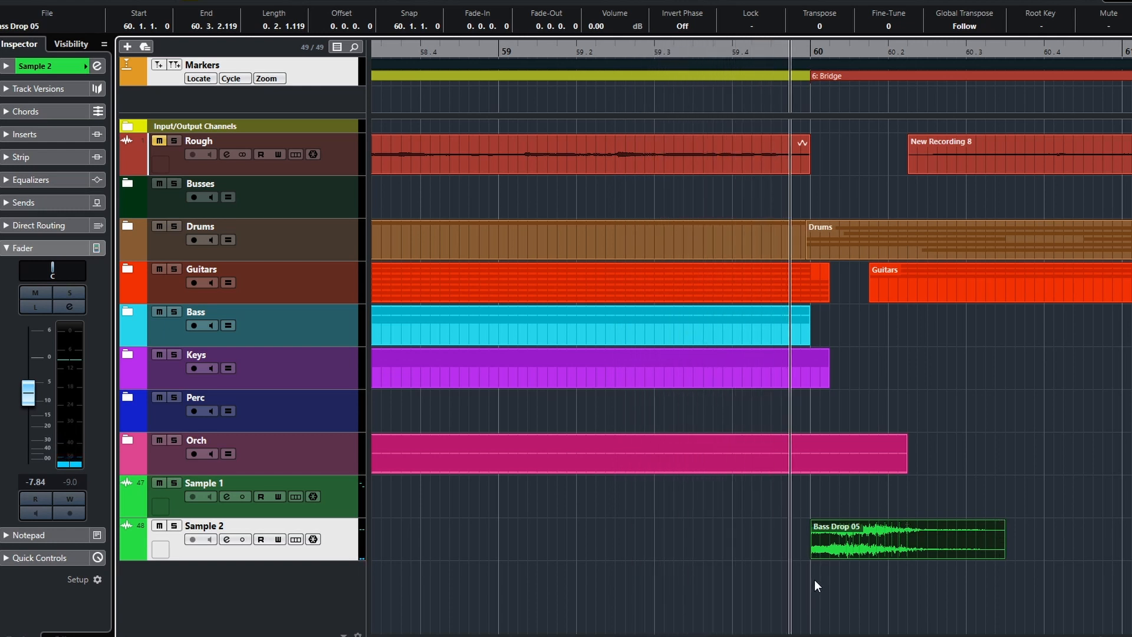
Move the Analog delay 16 clip on Sample 2 to 76.1.1.0, just ahead of Verse 3
left_click(907, 525)
key("space")
scroll(907, 525, "down", 8)
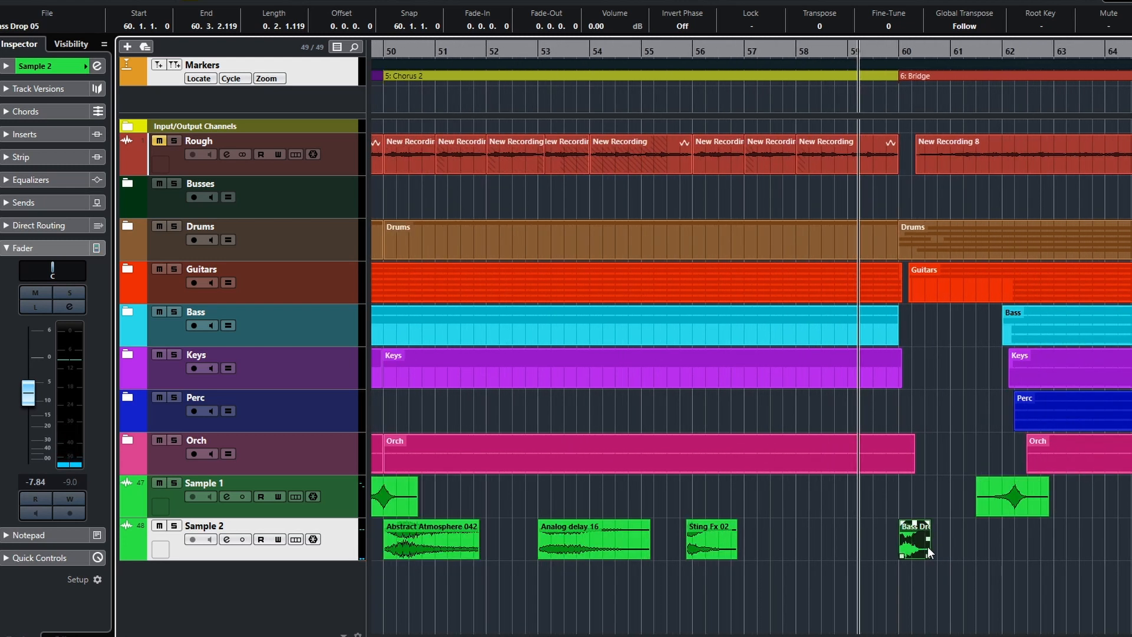
scroll(931, 544, "right", 4)
scroll(913, 553, "down", 3)
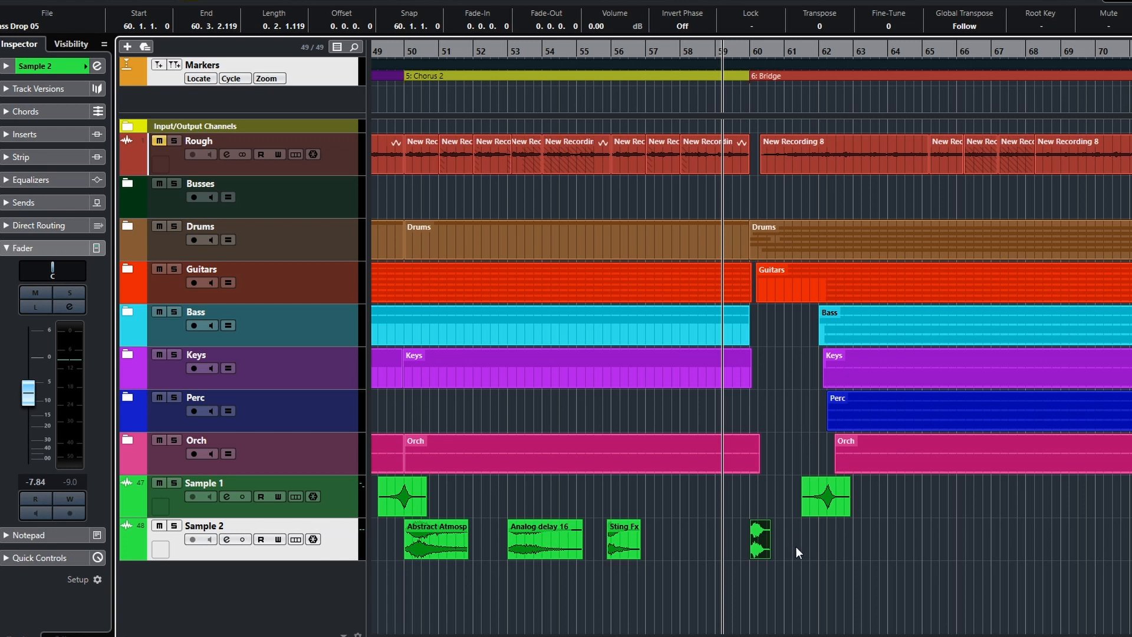
scroll(814, 527, "right", 5)
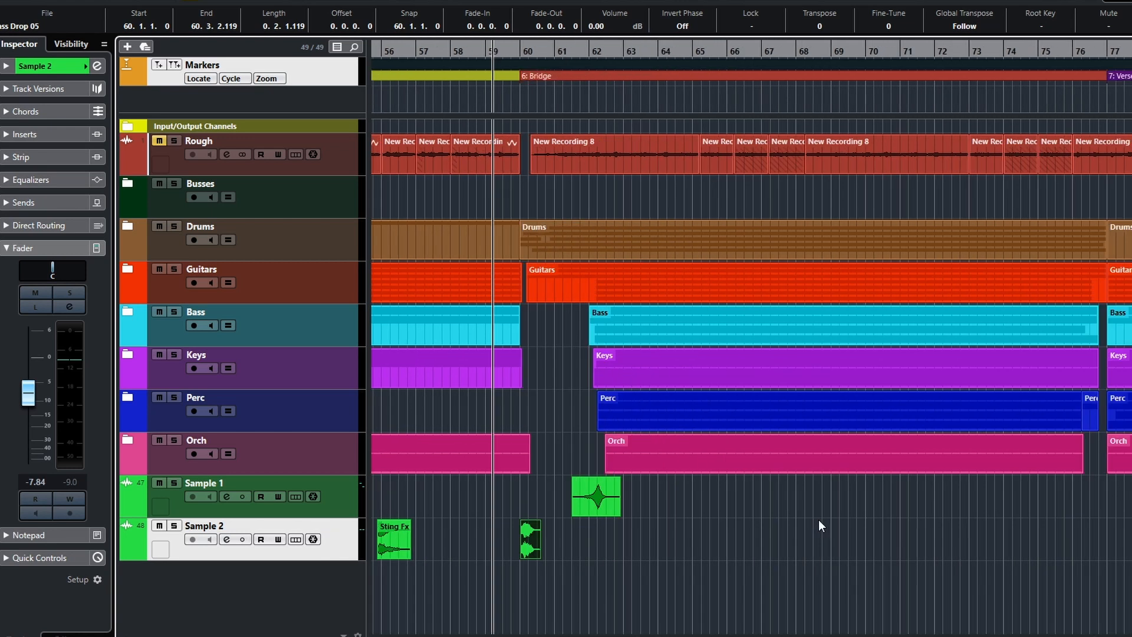
scroll(1067, 551, "right", 12)
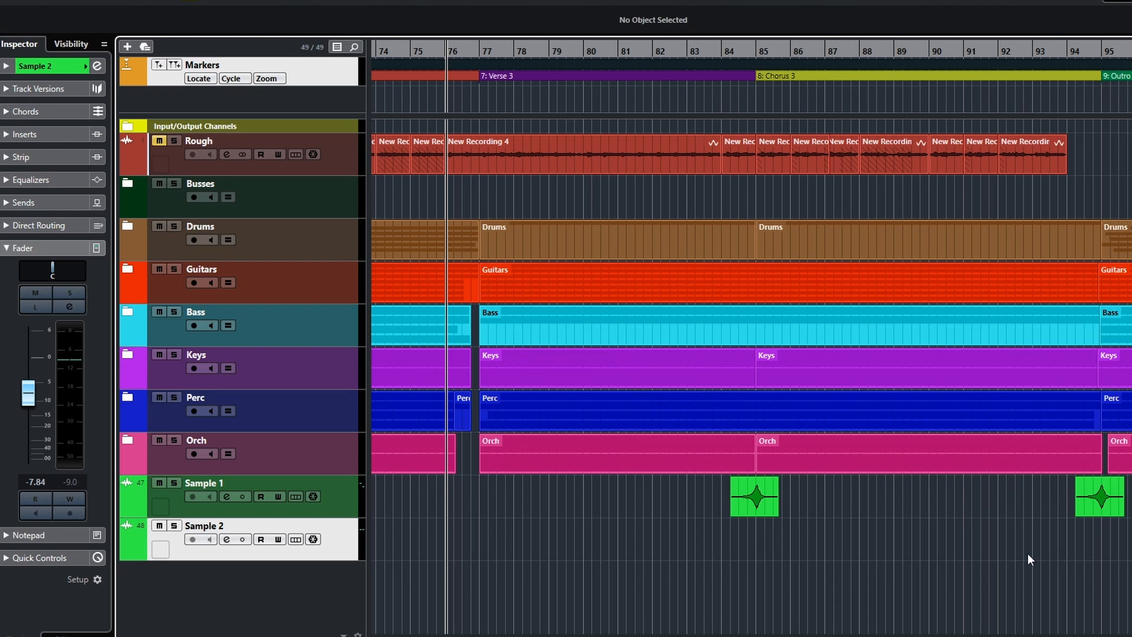
scroll(906, 559, "down", 4)
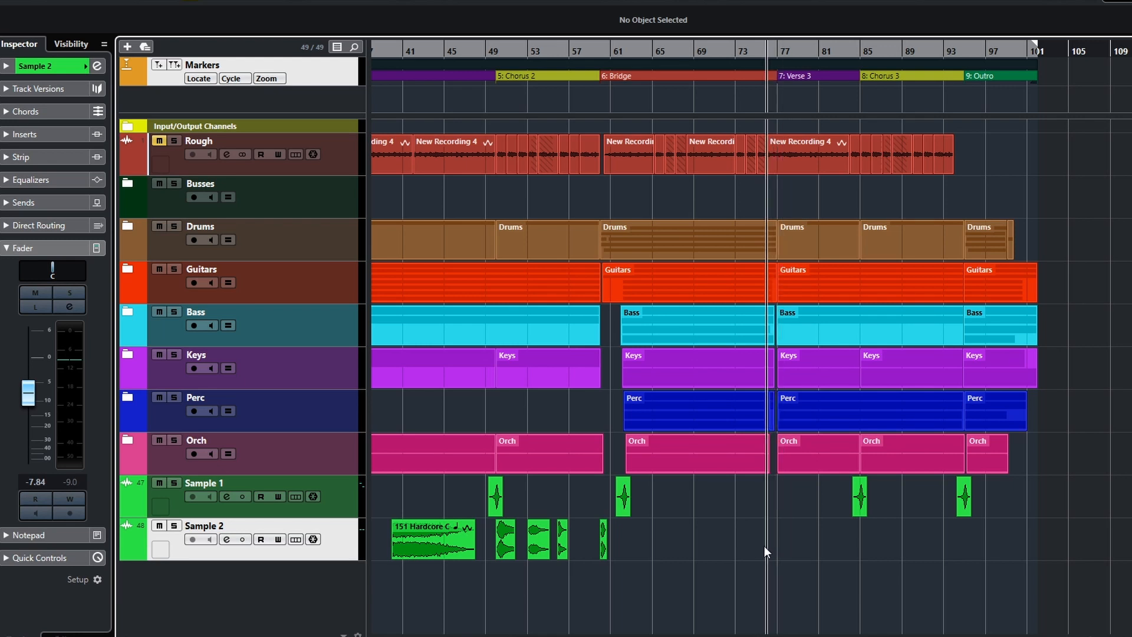
scroll(764, 545, "down", 1)
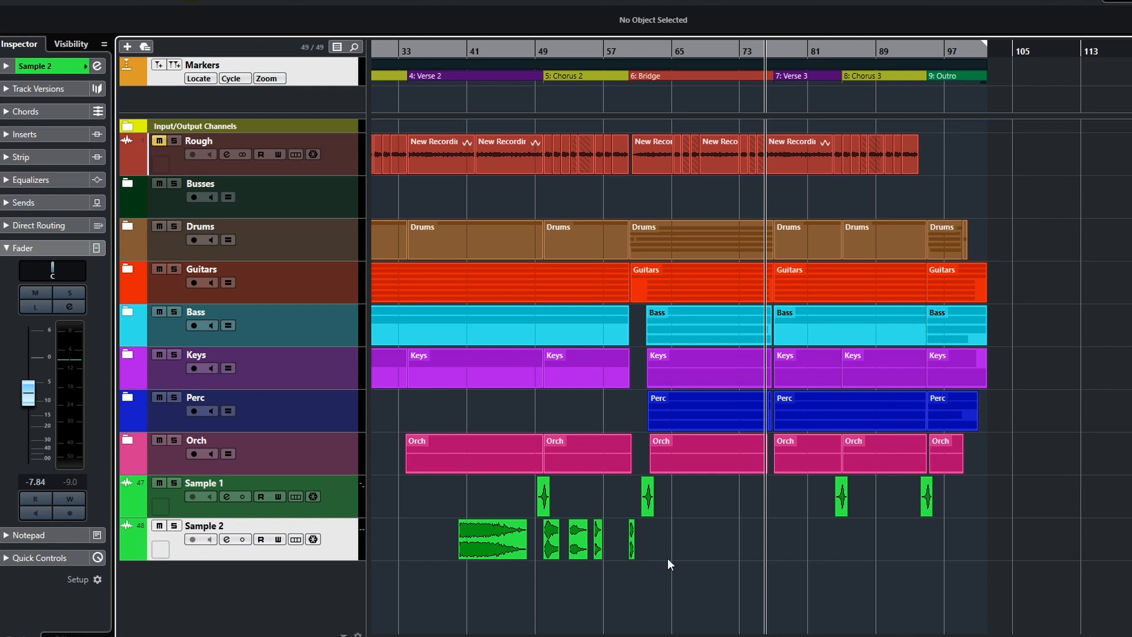
scroll(706, 557, "up", 2)
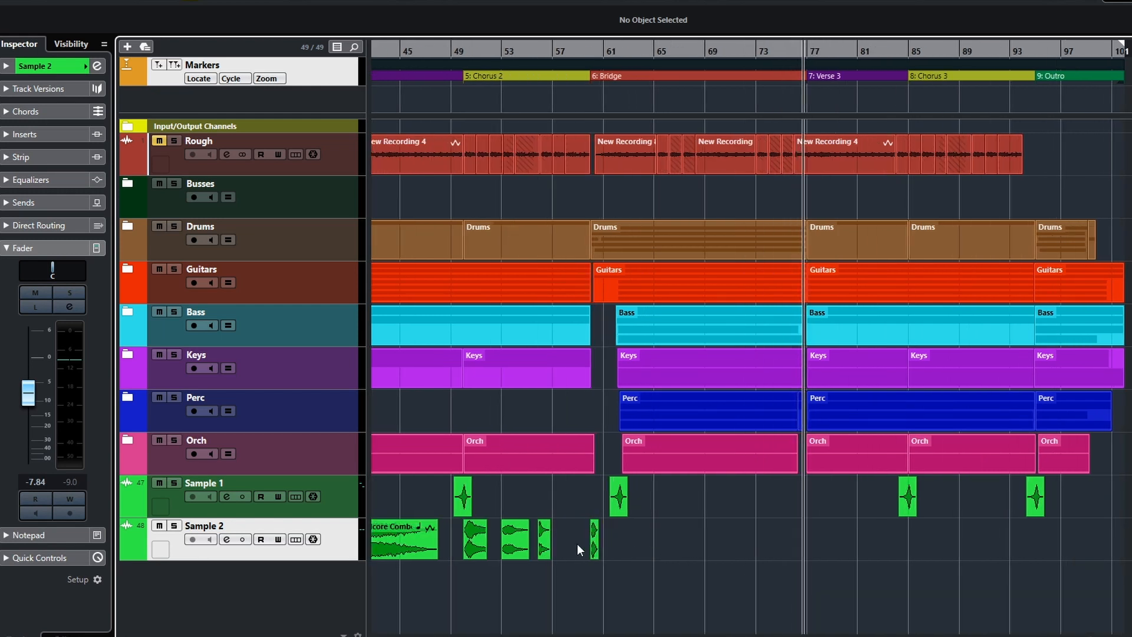
left_click_drag(513, 538, 802, 557)
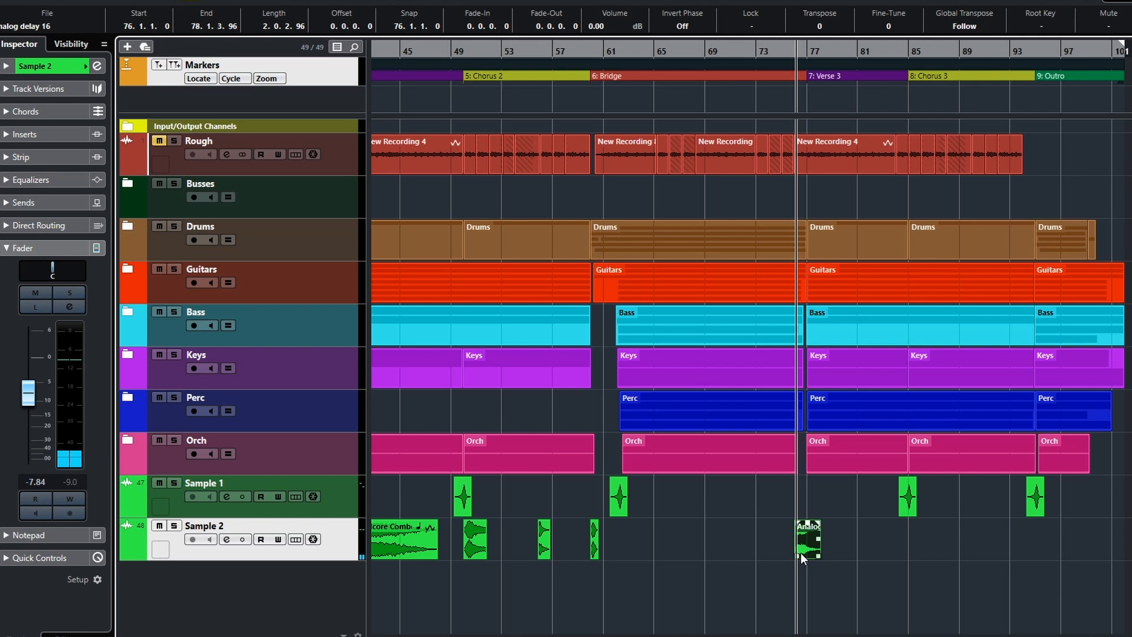
Set the Sample 2 fader to -7.48 dB and raise the Analog delay 16 clip volume to 4.35 dB, playing the transition into Verse 3
mouse_move(28, 392)
left_mouse_down()
mouse_move(31, 361)
mouse_move(29, 398)
left_mouse_up()
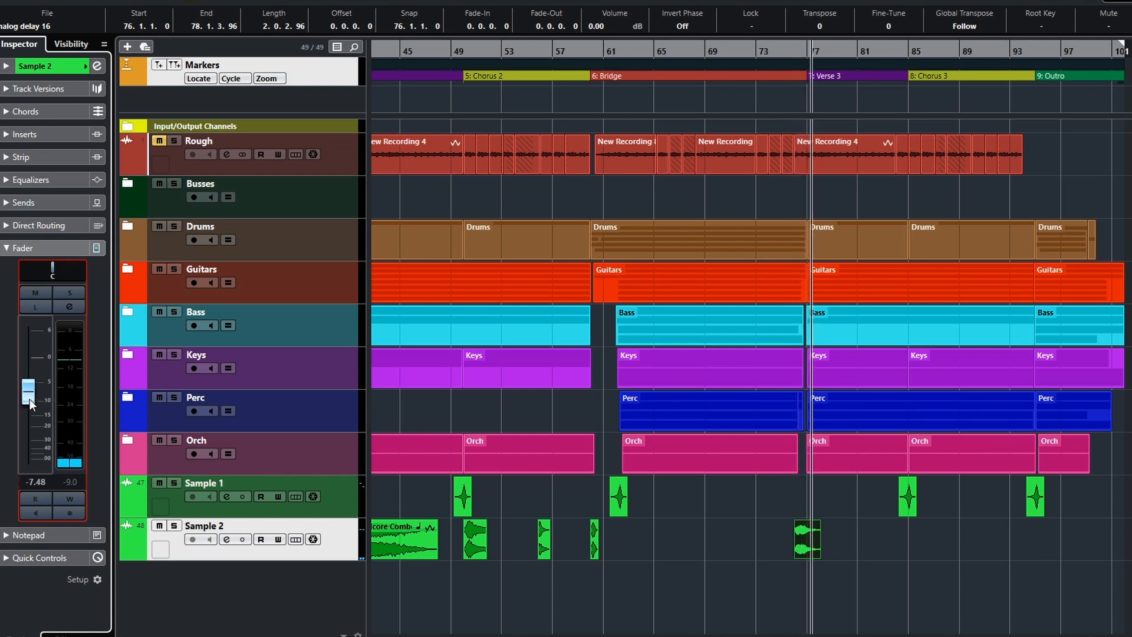
left_click_drag(807, 520, 808, 511)
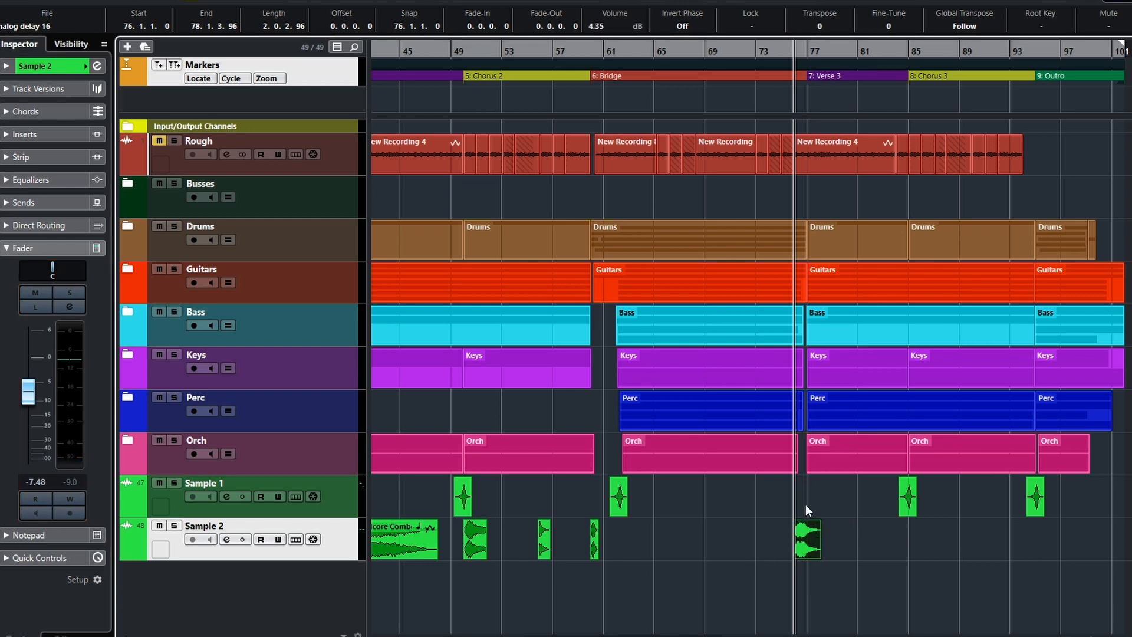
left_click(806, 538)
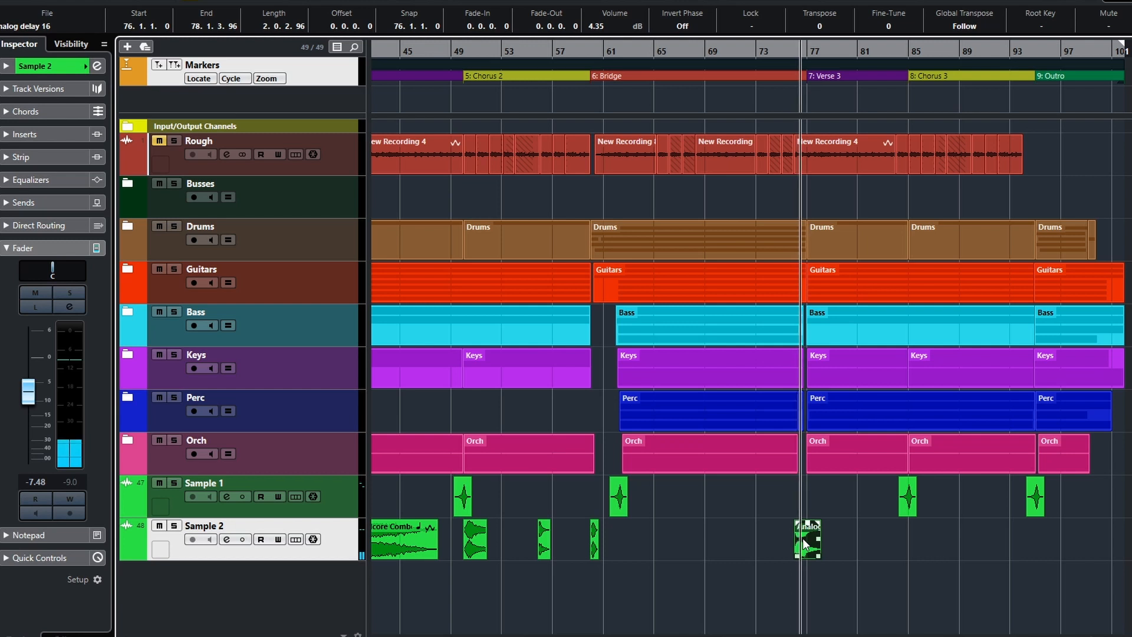
Solo Sample 2 and raise the Analog delay 16 clip volume to 8.74 dB, playing it on its own
left_click(173, 525)
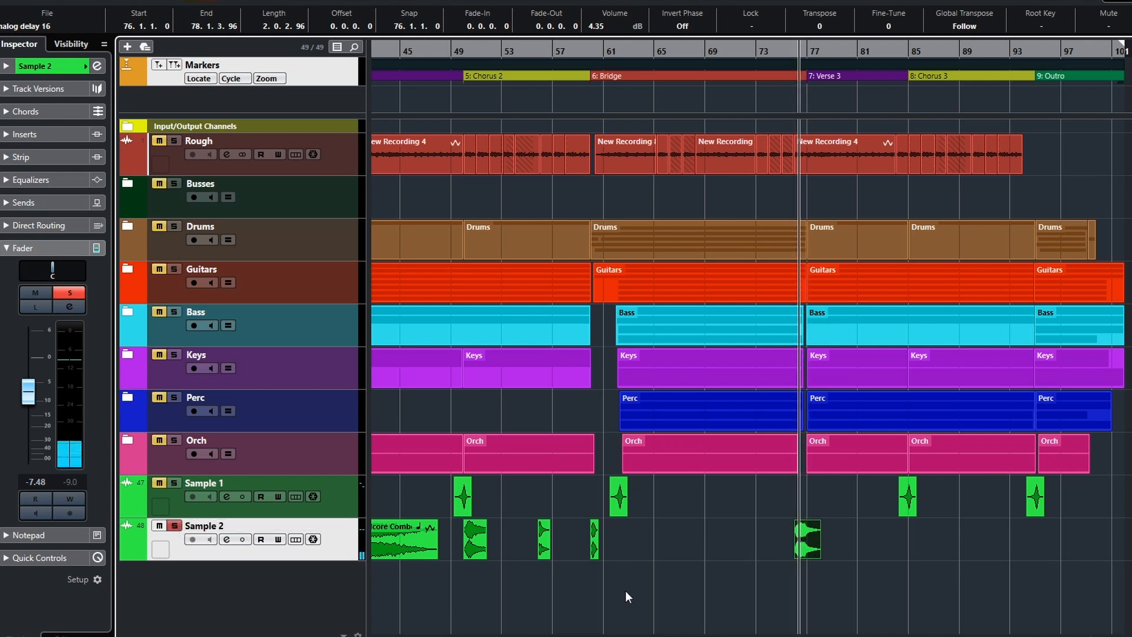
scroll(842, 560, "up", 4, "ctrl")
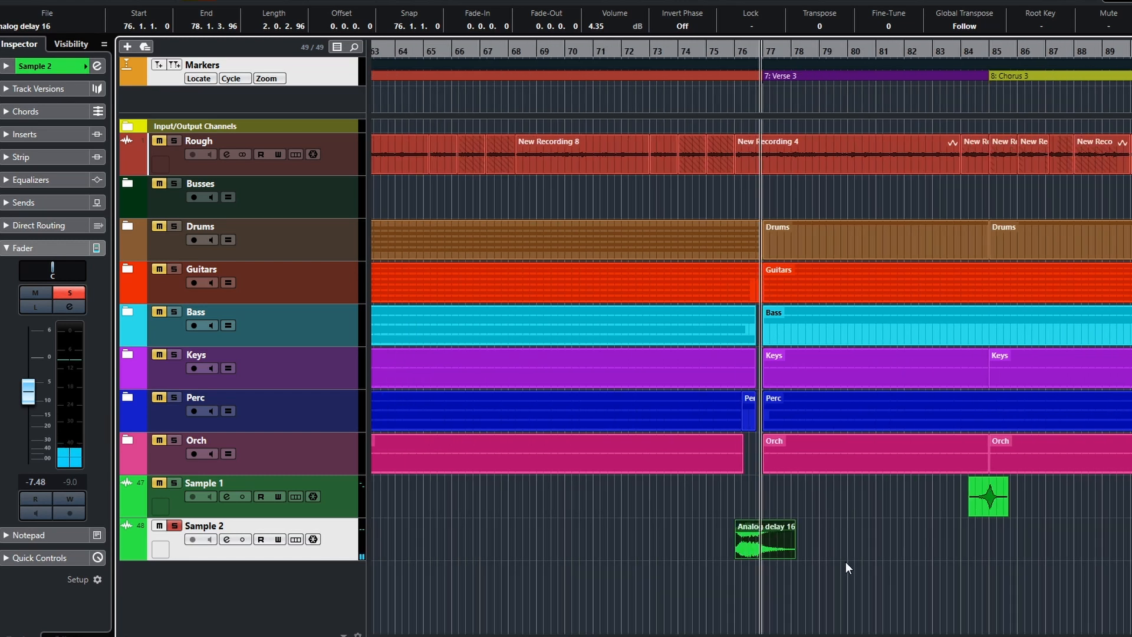
scroll(843, 561, "left", 3)
key("space")
left_click_drag(851, 523, 850, 474)
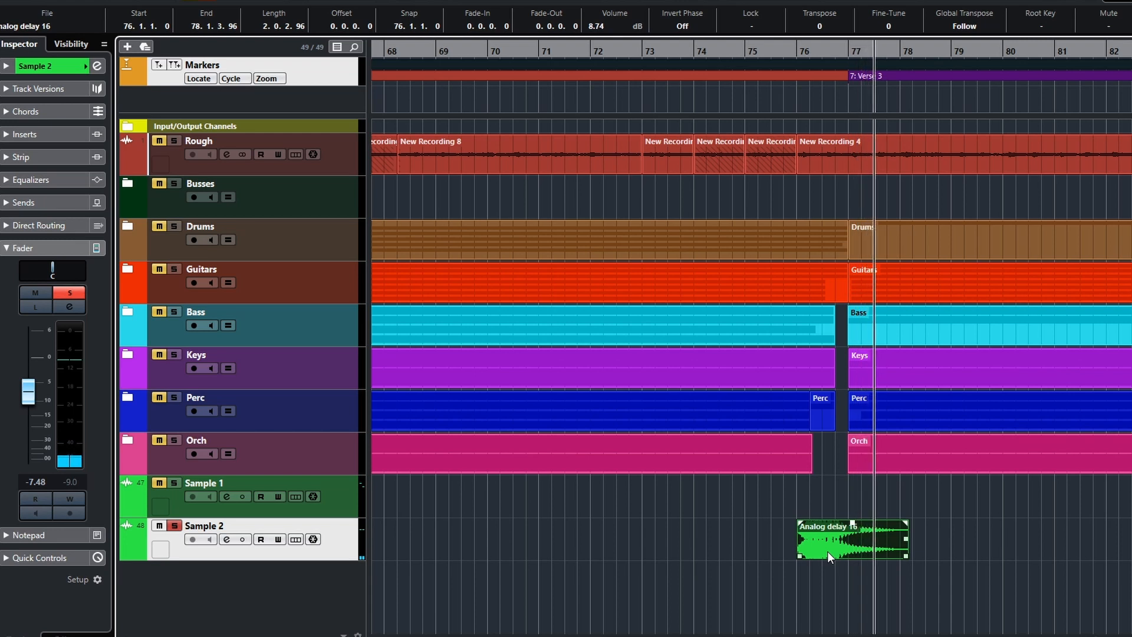
key("space")
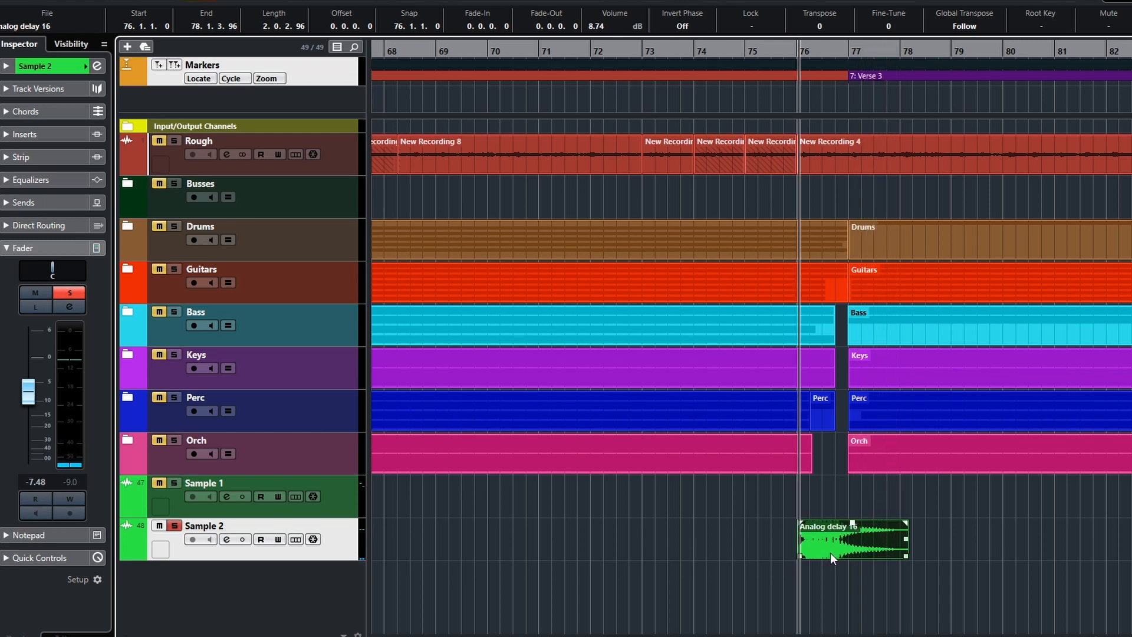
Set up a new stereo audio track below Sample 2 with DI input and SmpBuss output
scroll(698, 560, "left", 7)
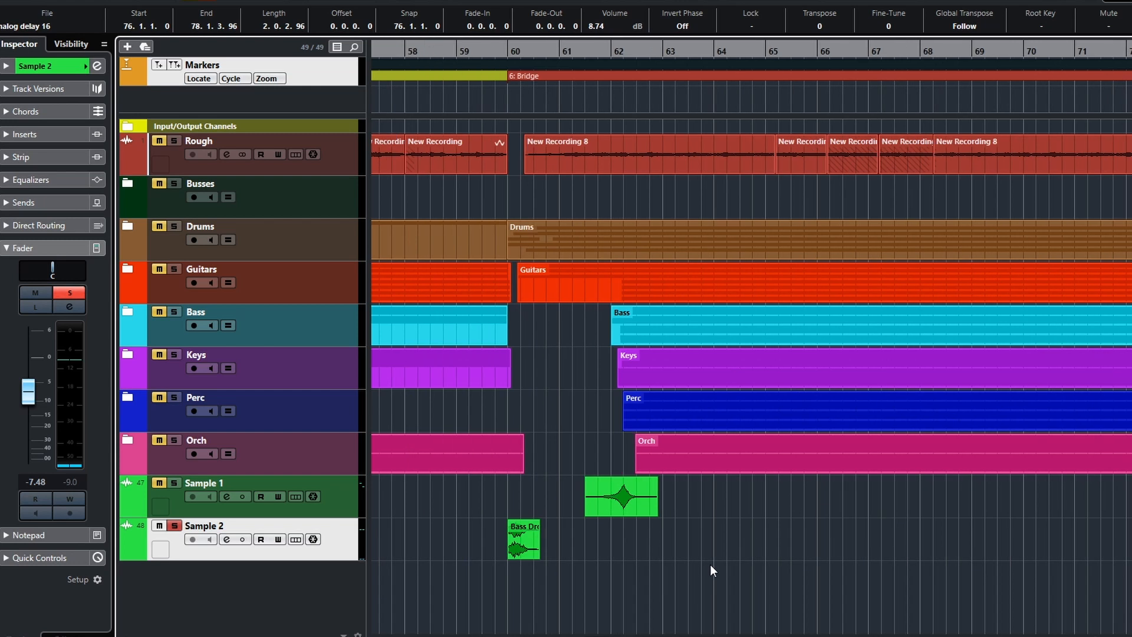
scroll(712, 567, "up", 2)
scroll(712, 568, "down", 2)
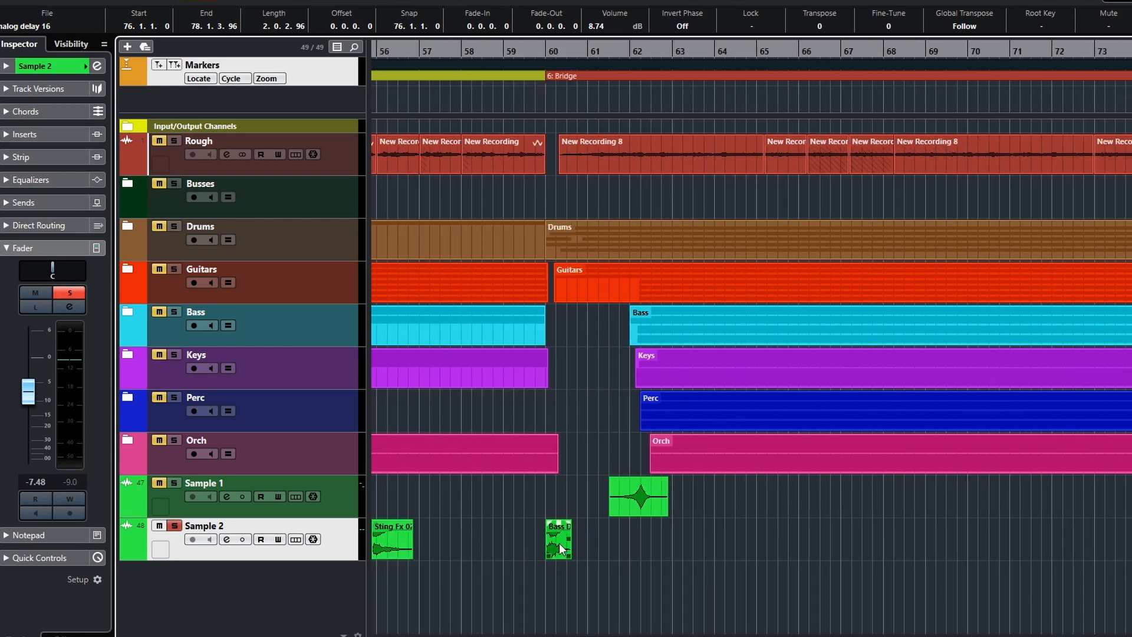
scroll(593, 557, "down", 1)
scroll(614, 571, "down", 2)
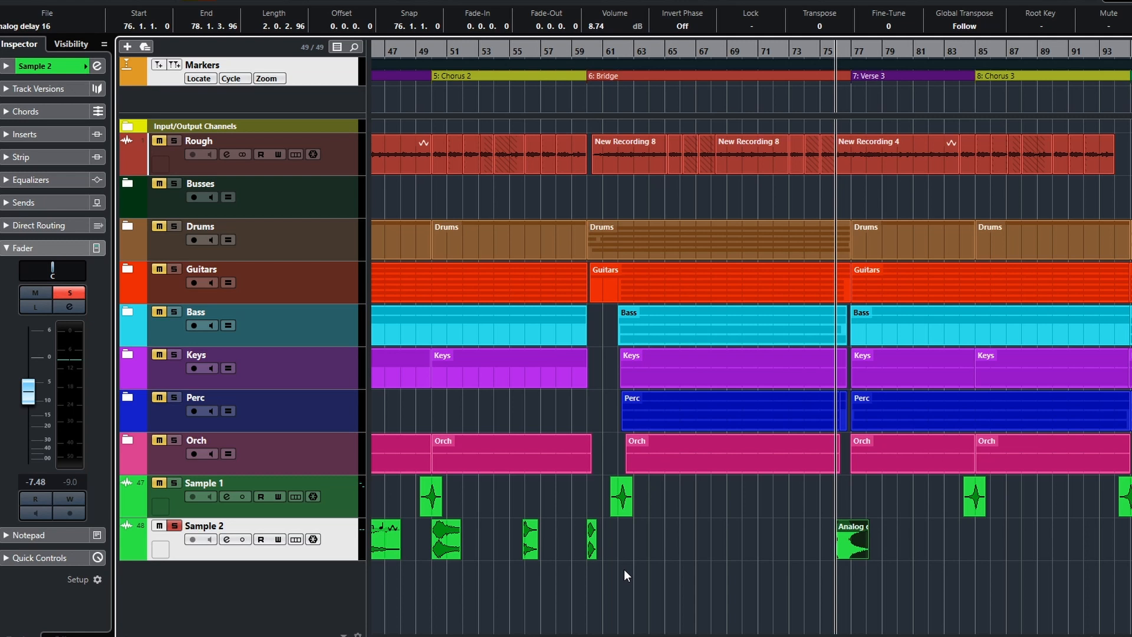
scroll(606, 543, "down", 2)
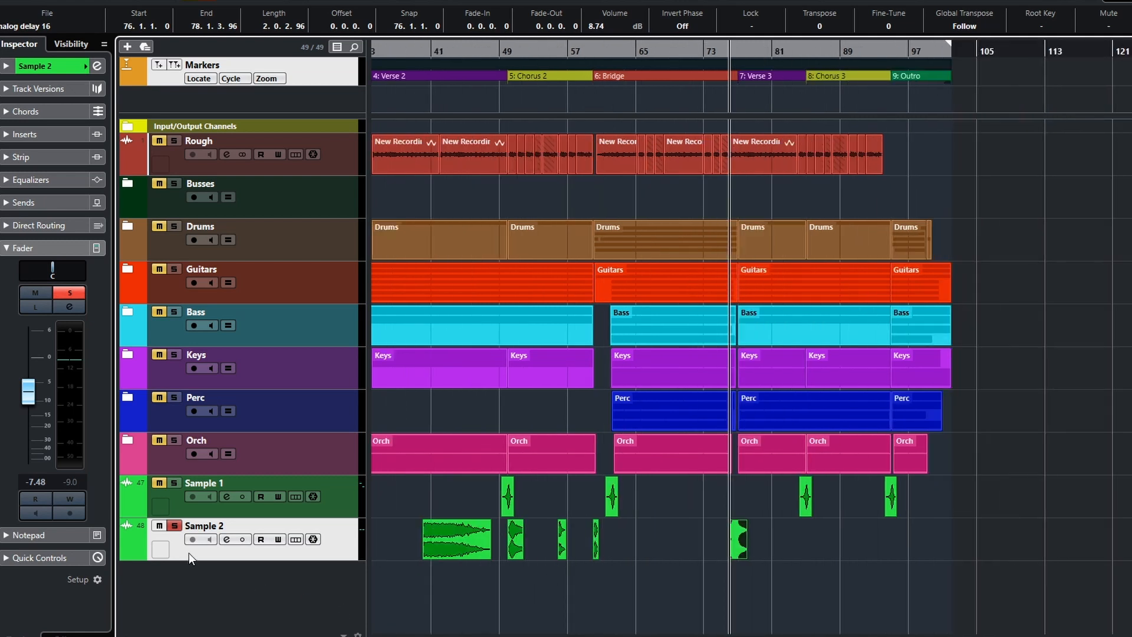
left_click(128, 47)
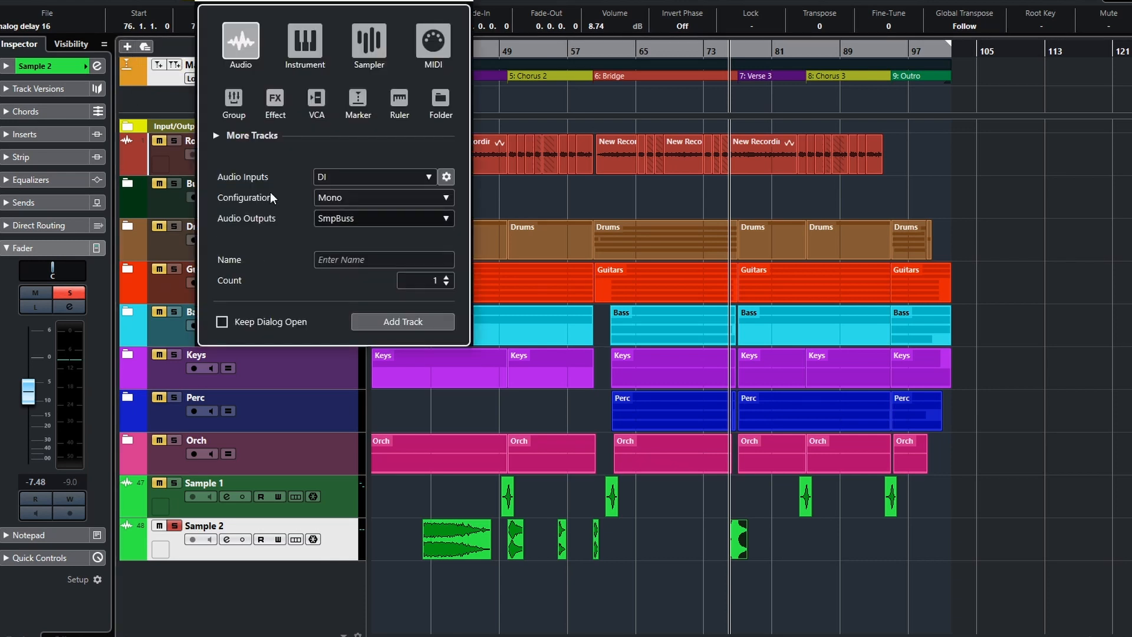
left_click(369, 200)
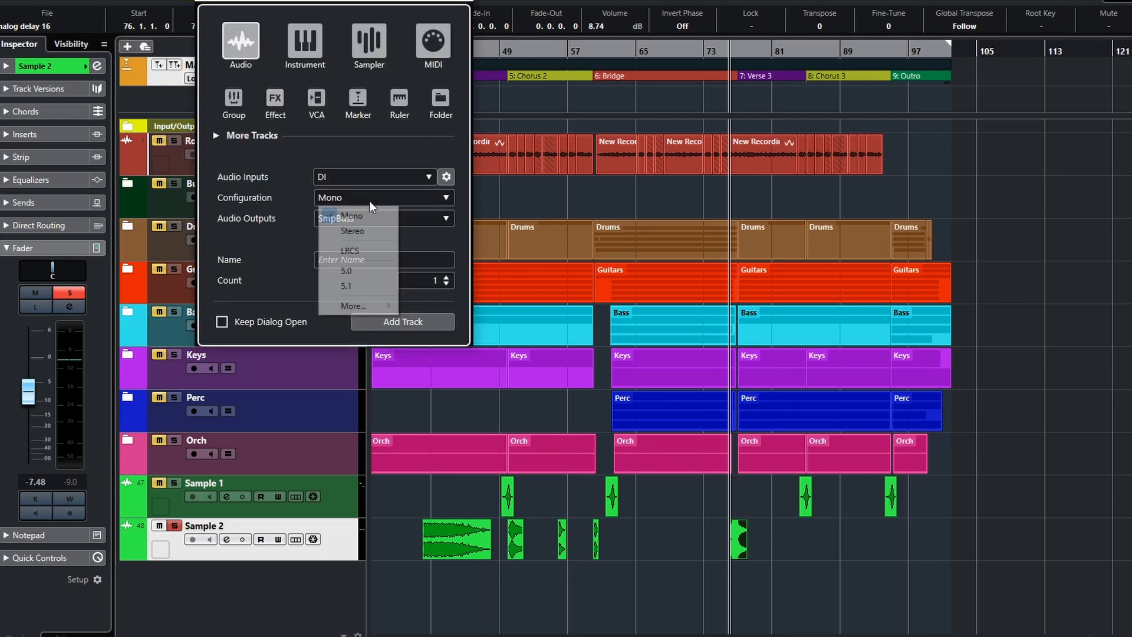
left_click(369, 228)
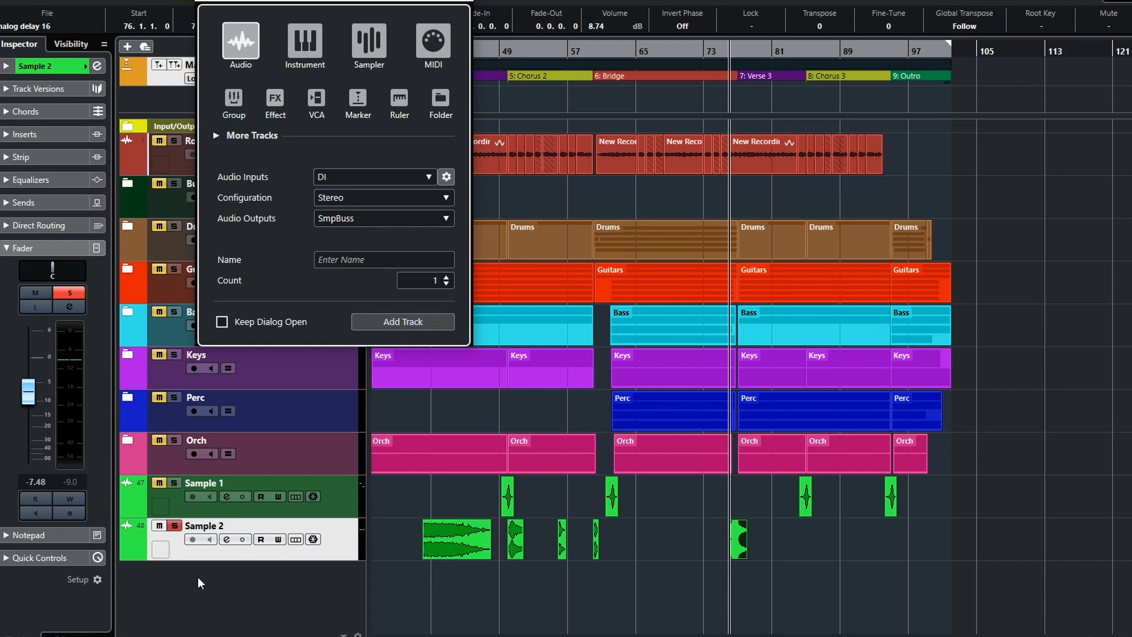
Colour the new Audio 01 track green like the other sample tracks and solo it
left_click(137, 596)
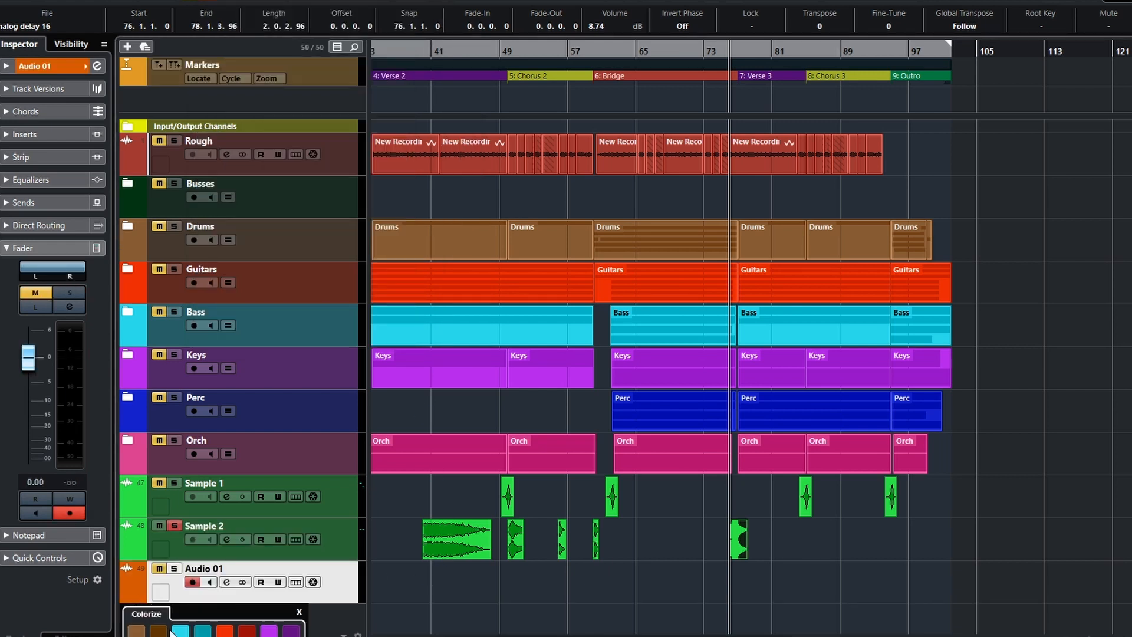
left_click(224, 635)
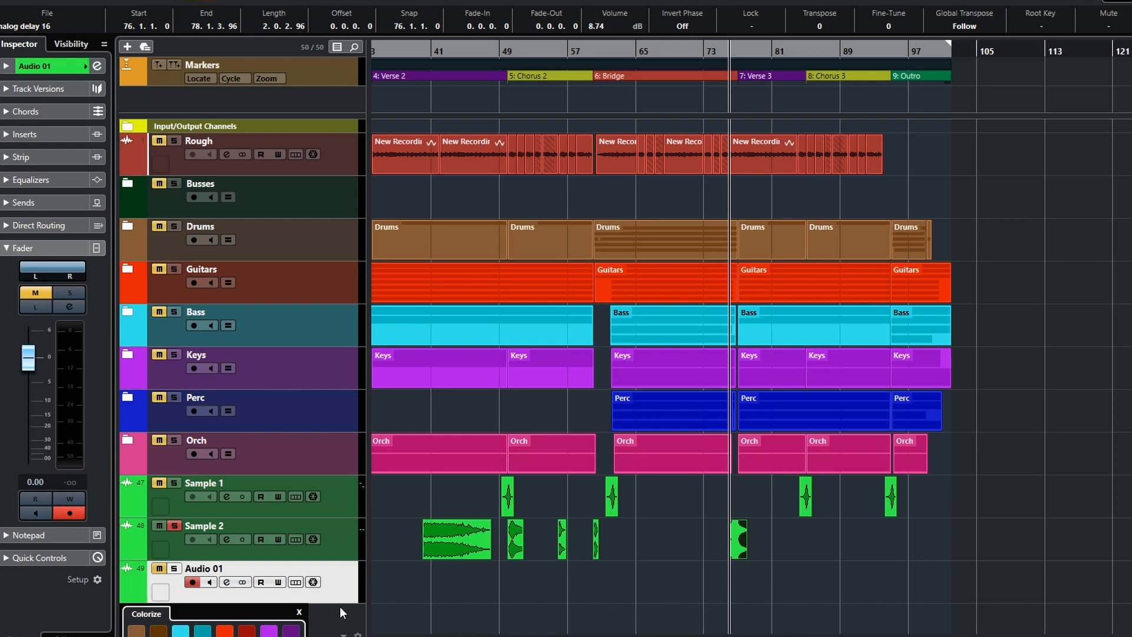
left_click(298, 613)
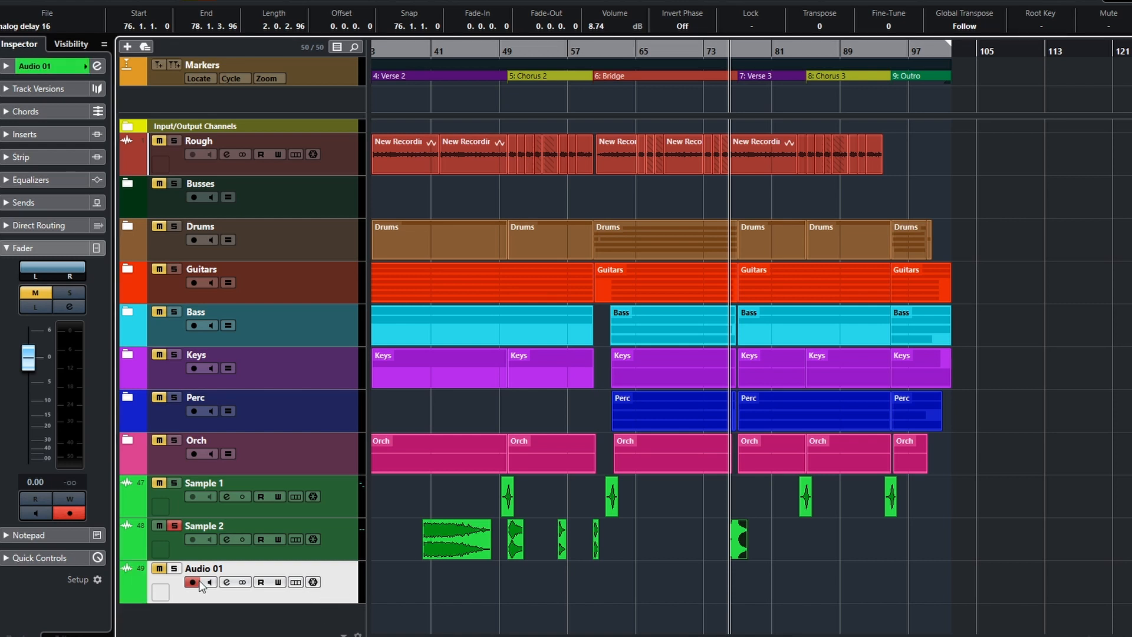
left_click(174, 568)
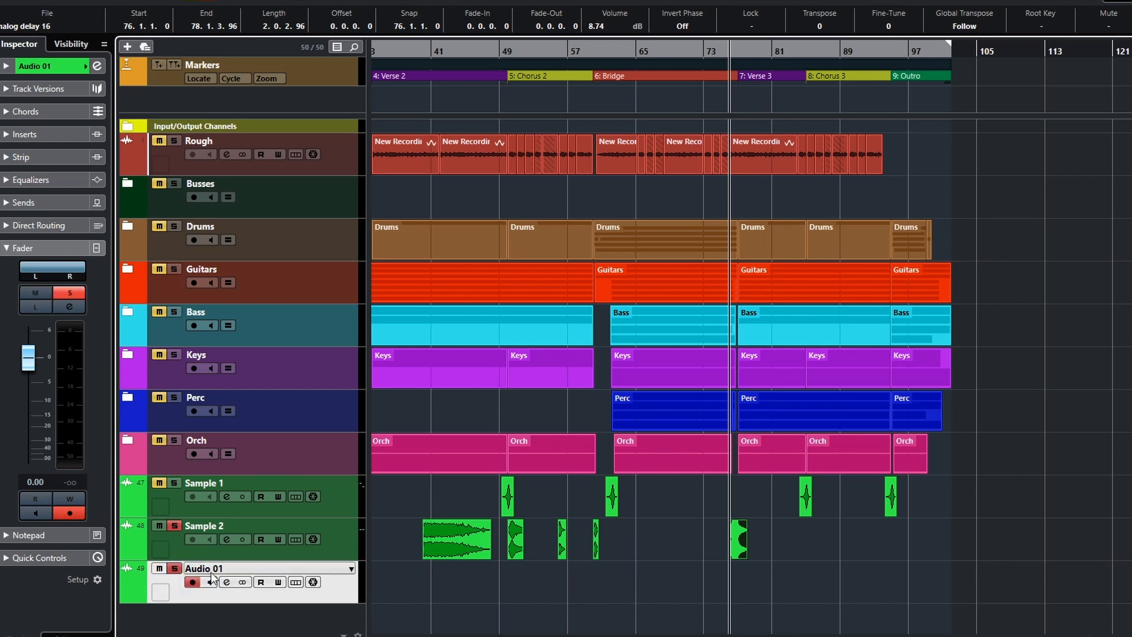
Move all the clips from Sample 2 down to the stereo Audio 01 track at the same time positions
left_click_drag(397, 523, 792, 552)
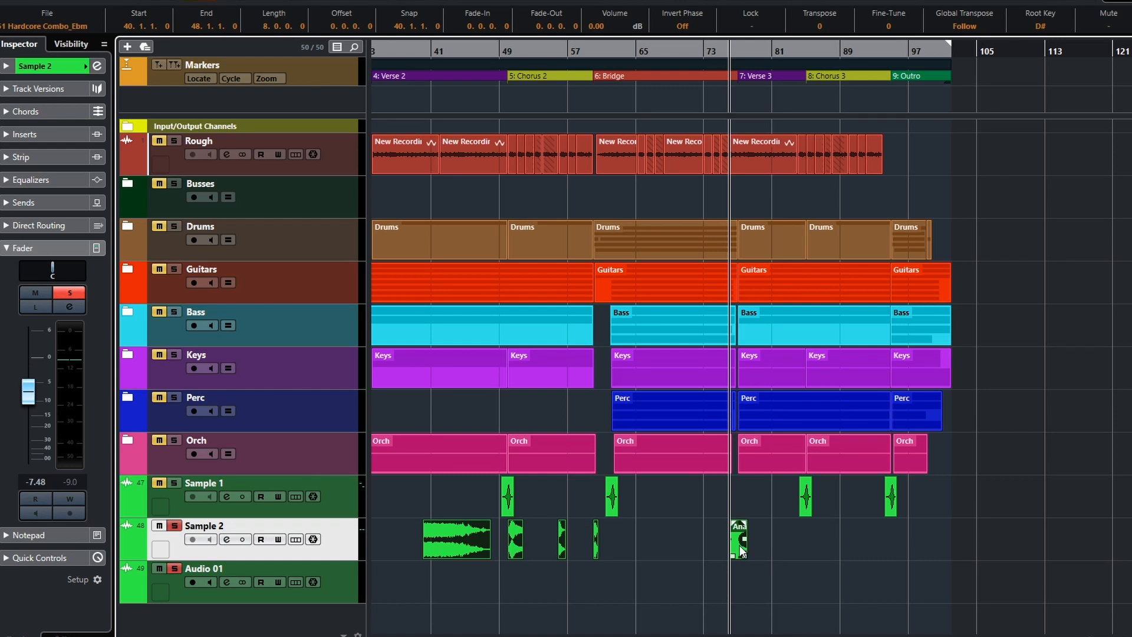
left_click_drag(739, 545, 741, 570)
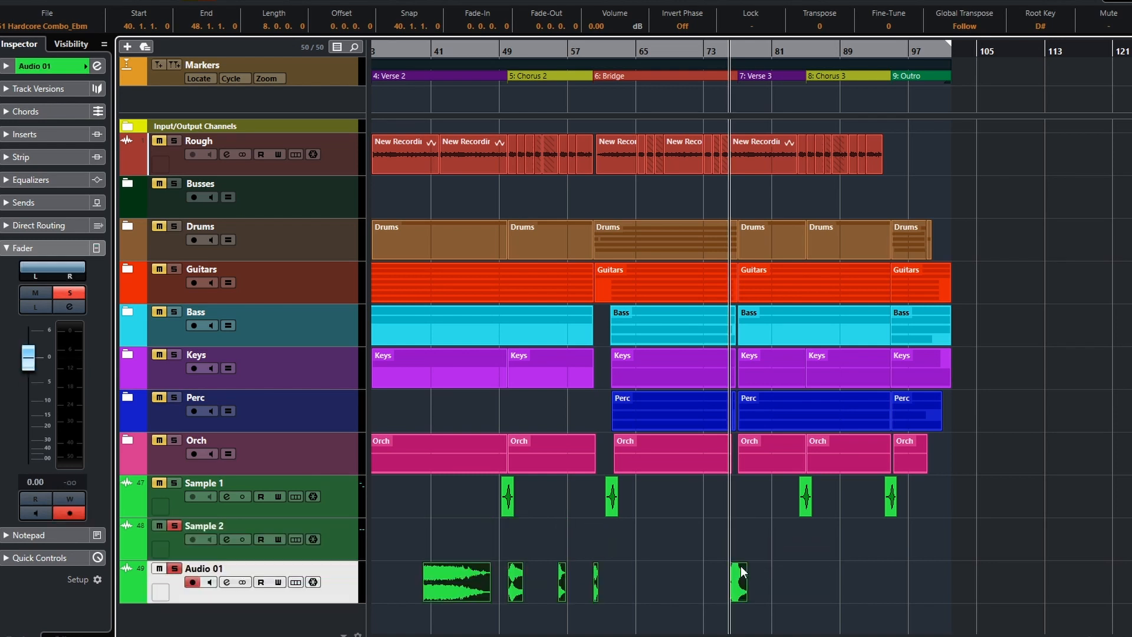
left_click(590, 552)
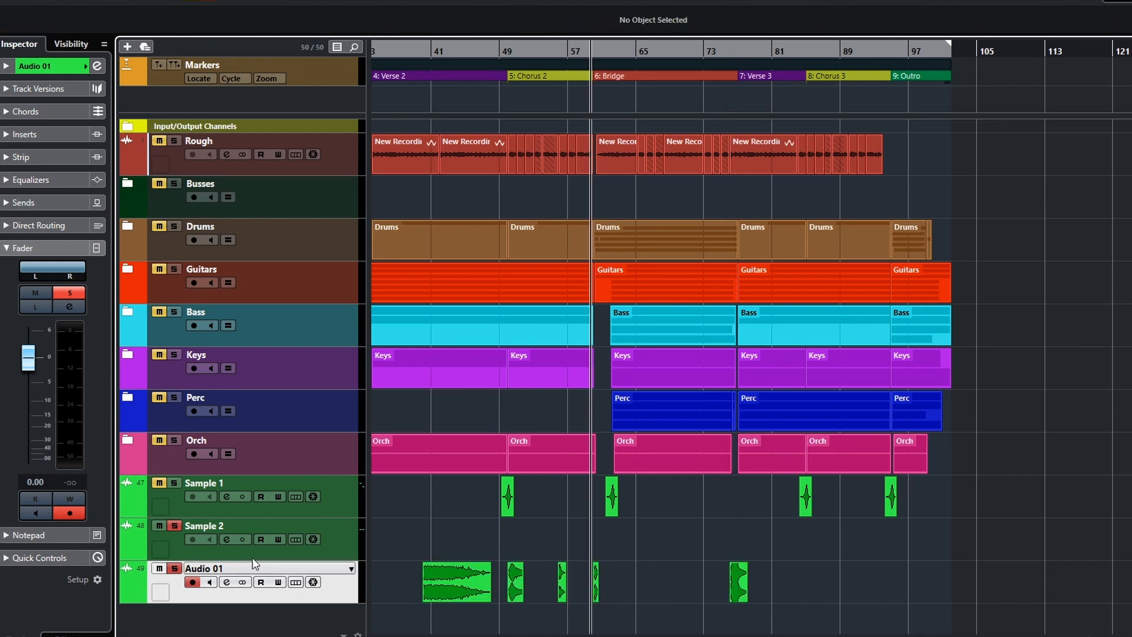
Rename the Audio 01 track as Sample 2
double_click(213, 566)
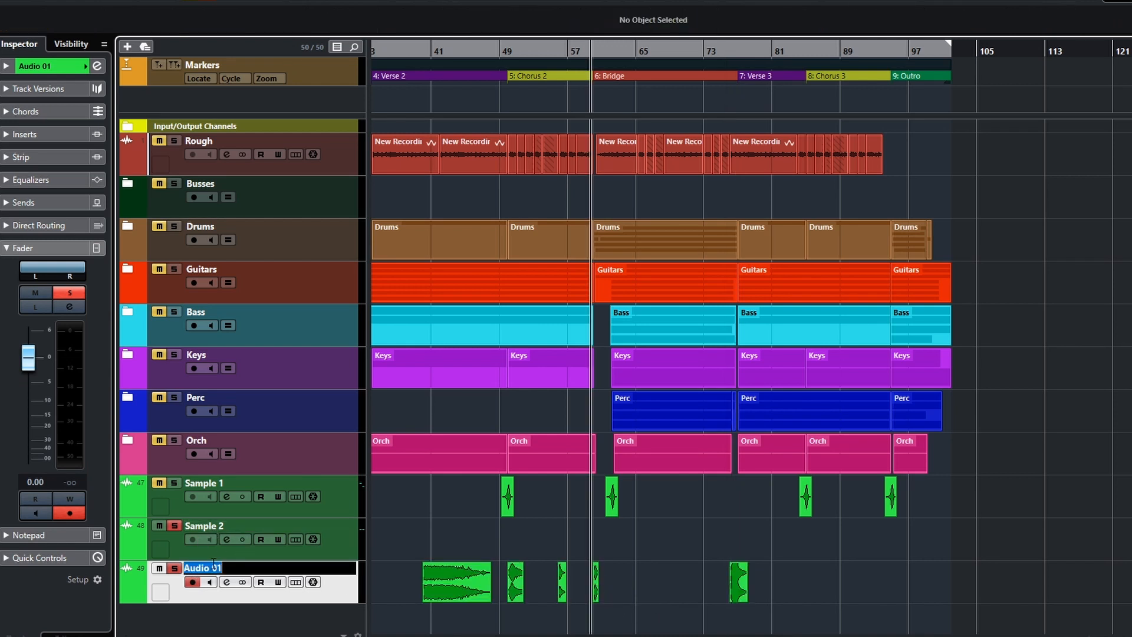
type("Sample 2")
key("Return")
Unsolo and delete the old, empty mono Sample 2 track, and select the stereo Sample 2 track
left_click(210, 529)
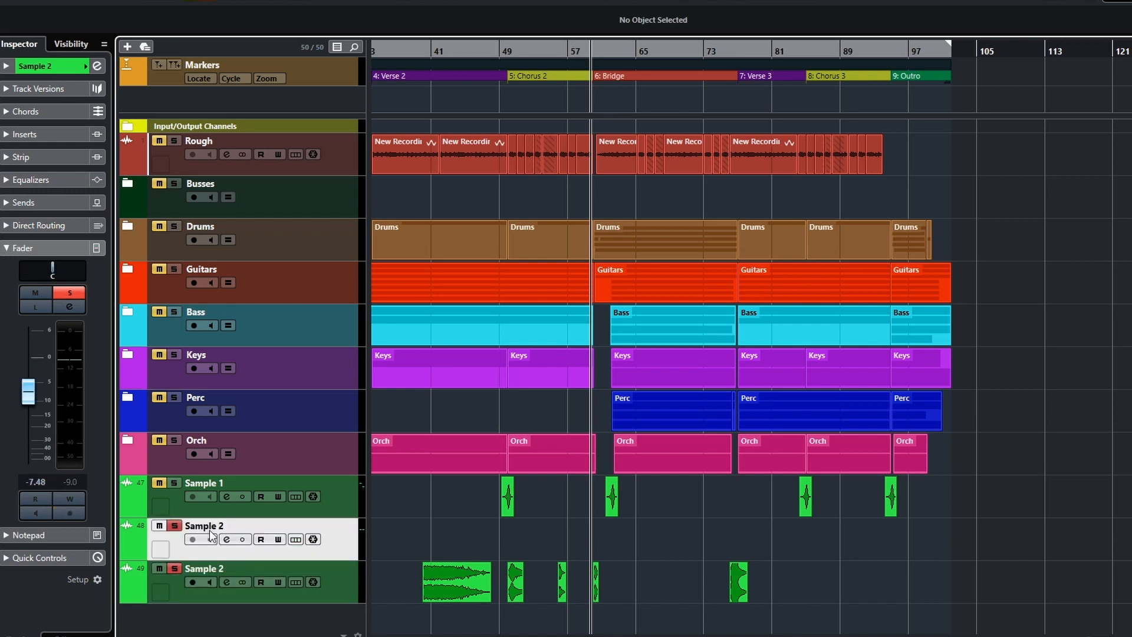
left_click(174, 525)
right_click(331, 540)
left_click(380, 597)
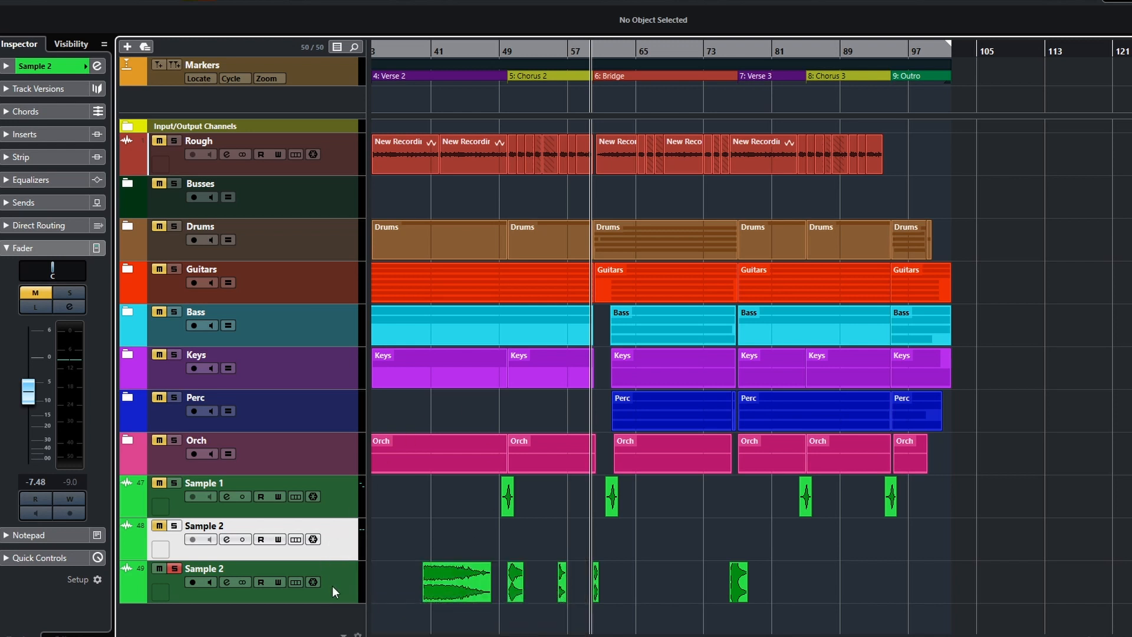
key("Delete")
left_click(345, 546)
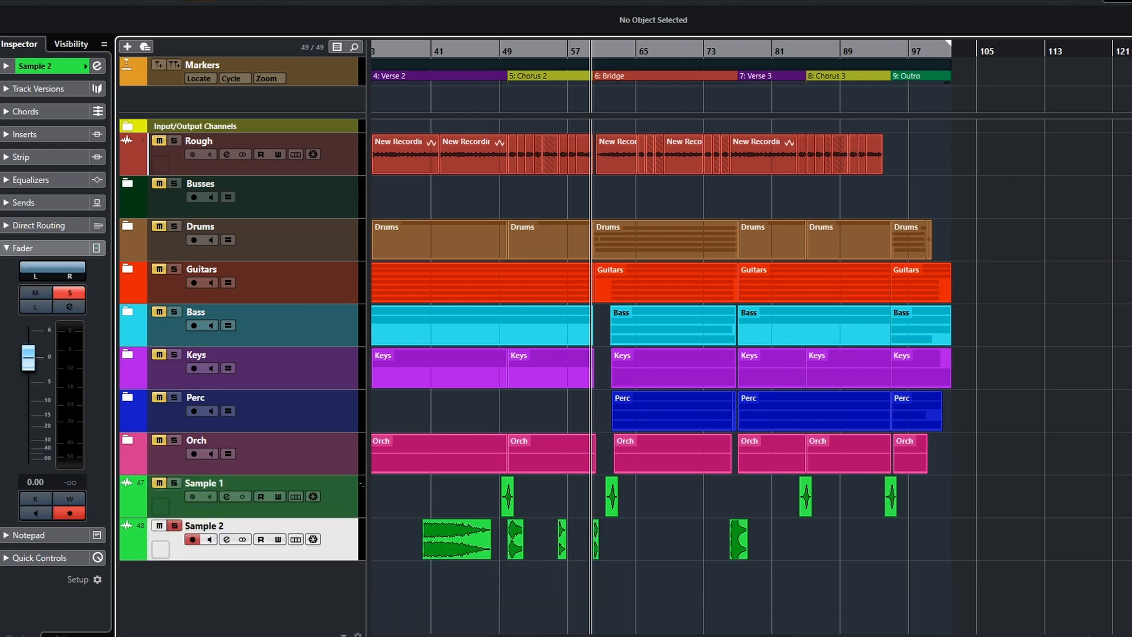
Check the input routing of the stereo Sample 2 track and lower its fader to about -13.4 dB
left_click(30, 67)
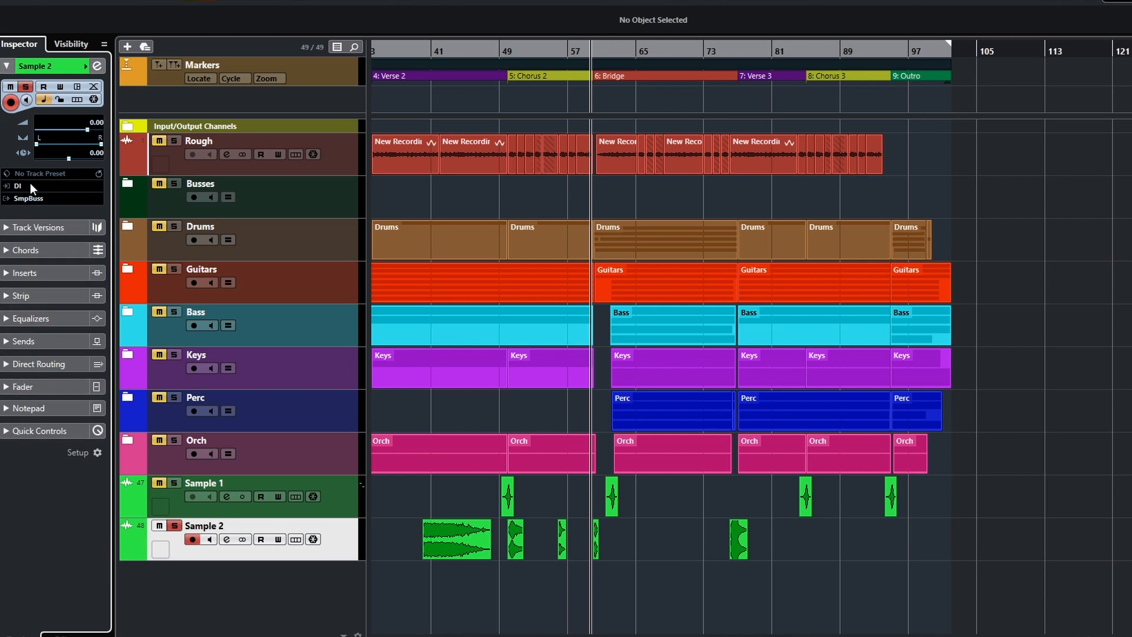
left_click(27, 185)
key("Escape")
left_click(24, 388)
left_click_drag(29, 362, 41, 398)
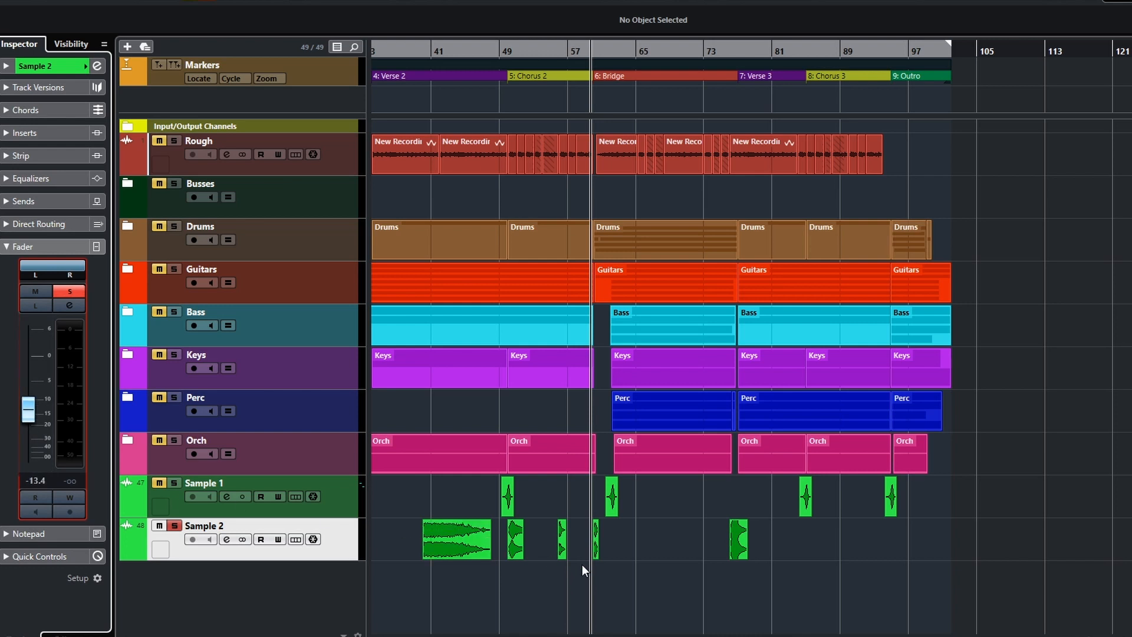
Unsolo Sample 2 and raise its fader to about -10.8 dB while playing the transition into the Bridge
key("space")
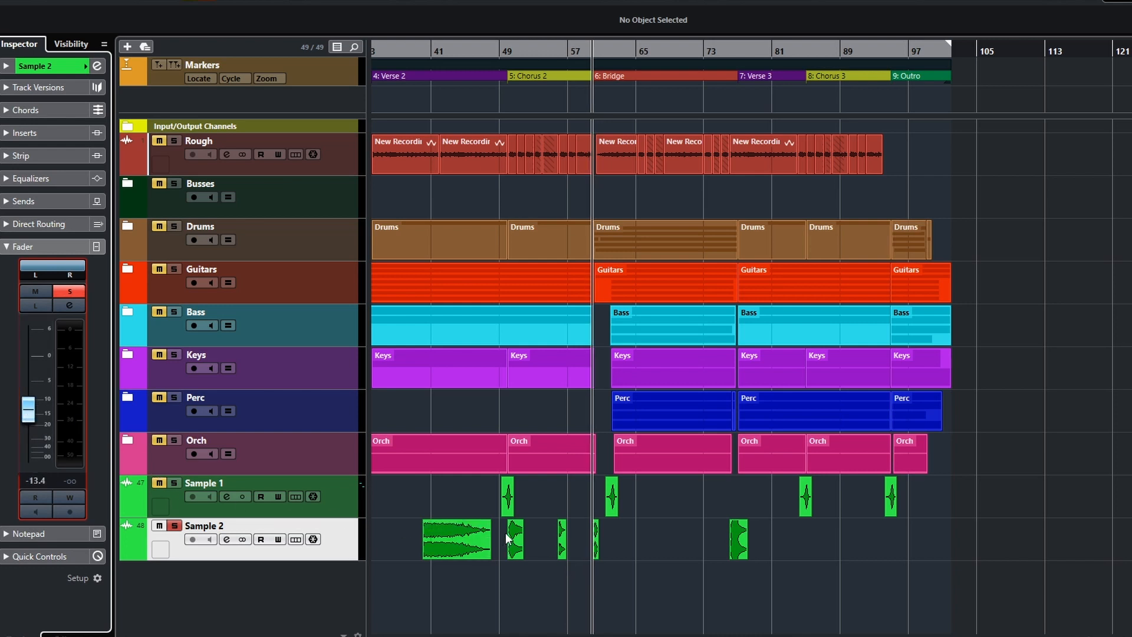
scroll(542, 558, "down", 3)
scroll(542, 559, "up", 4)
scroll(543, 560, "up", 2)
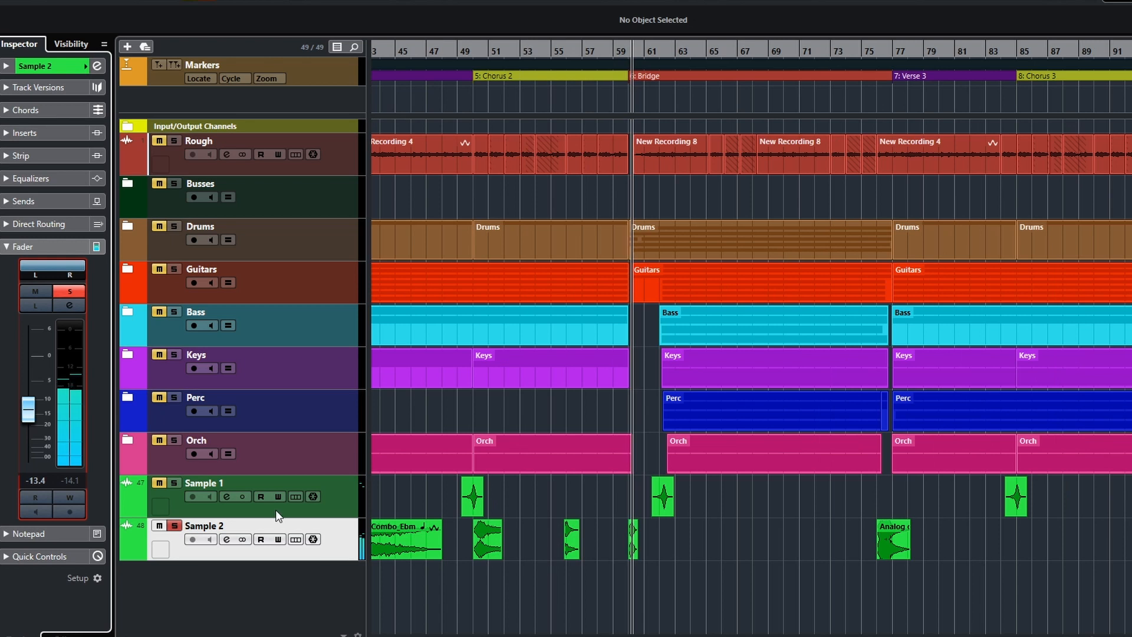
left_click(174, 525)
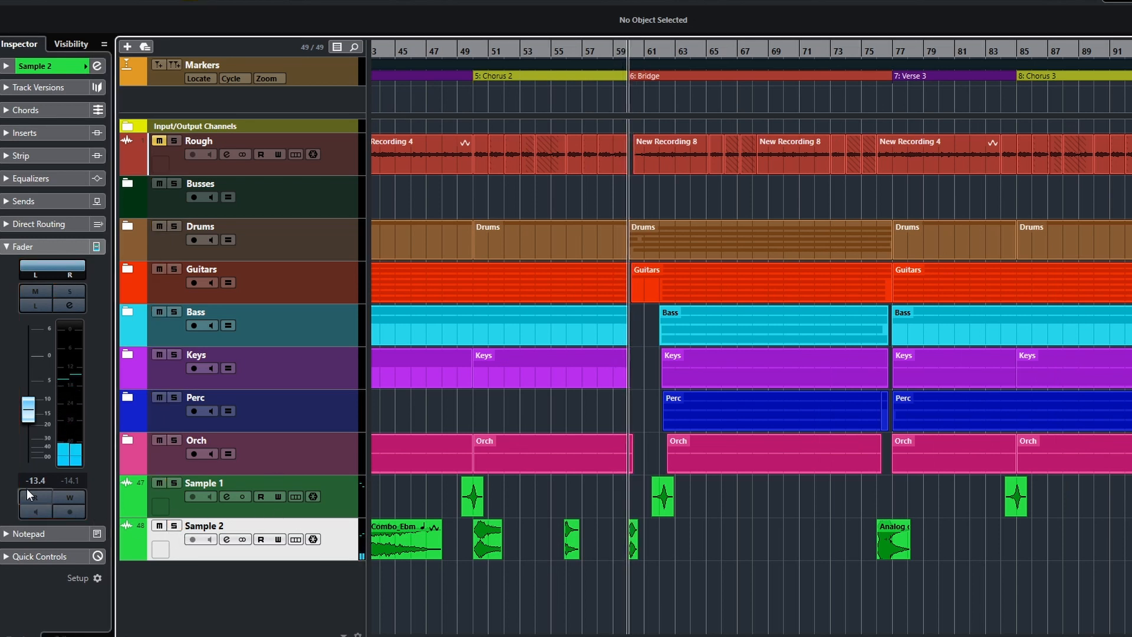
left_click_drag(23, 415, 22, 409)
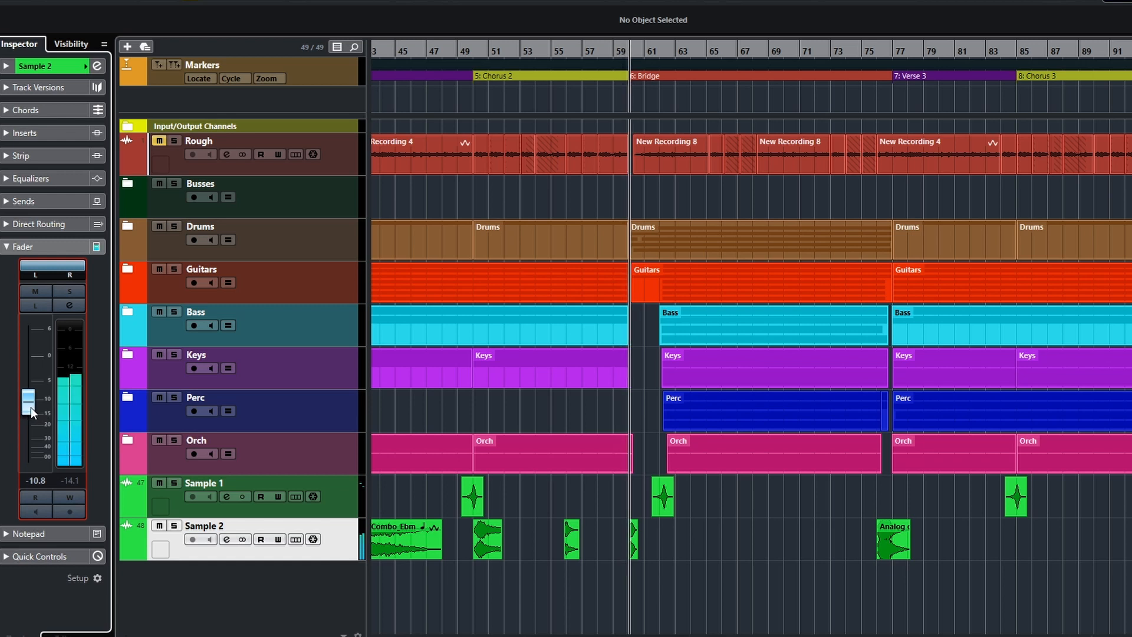
key("space")
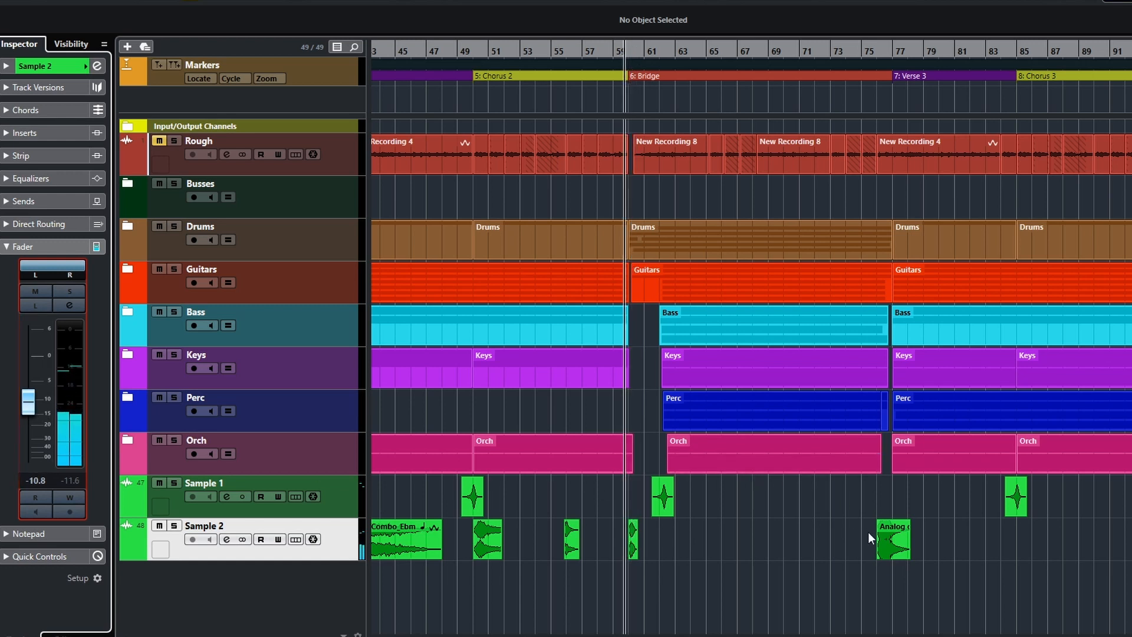
Lower the Analog delay 16 clip's volume to about -1.68 dB, checking it in playback at the transition into Verse 3
left_click(889, 549)
left_click_drag(893, 521, 895, 576)
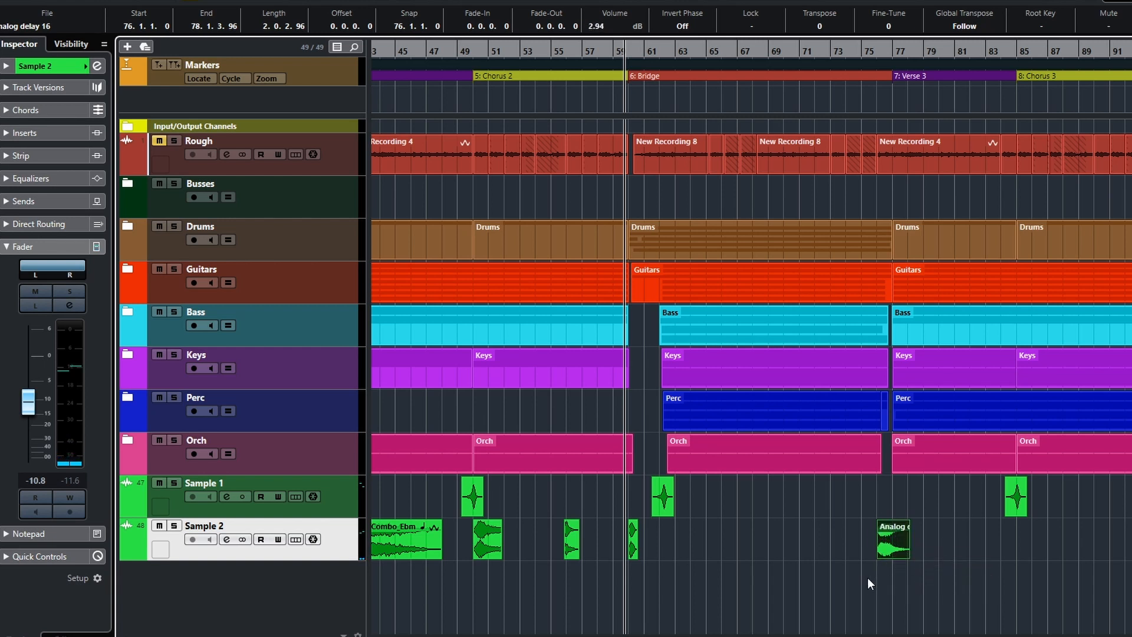
left_click(870, 586)
key("space")
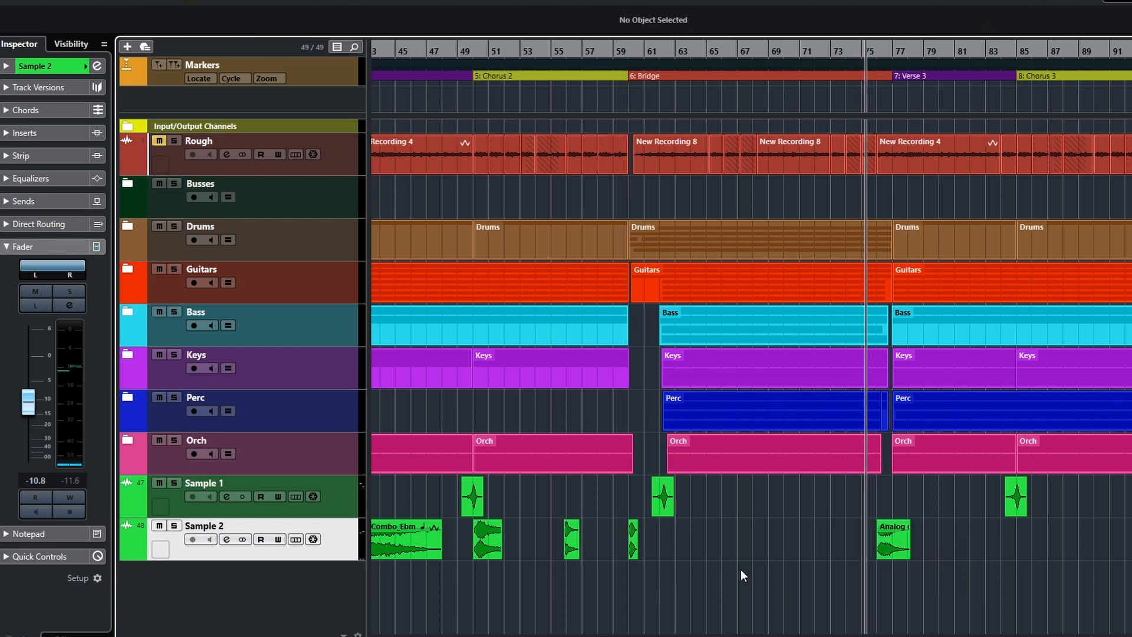
scroll(759, 566, "right", 3)
scroll(760, 565, "down", 2)
scroll(764, 564, "up", 7)
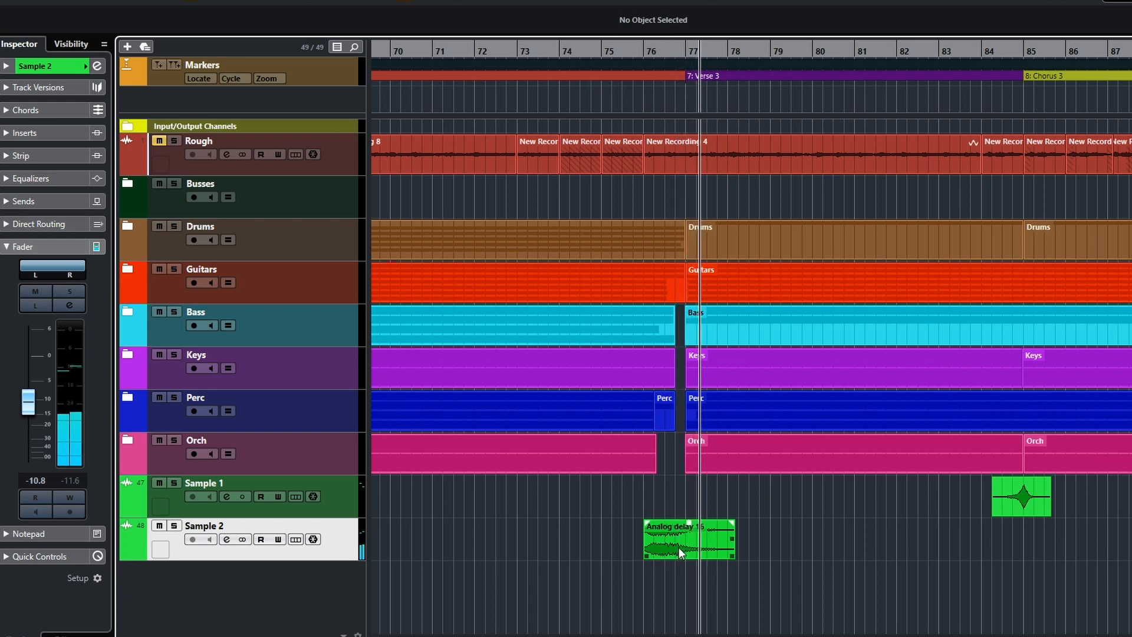
key("space")
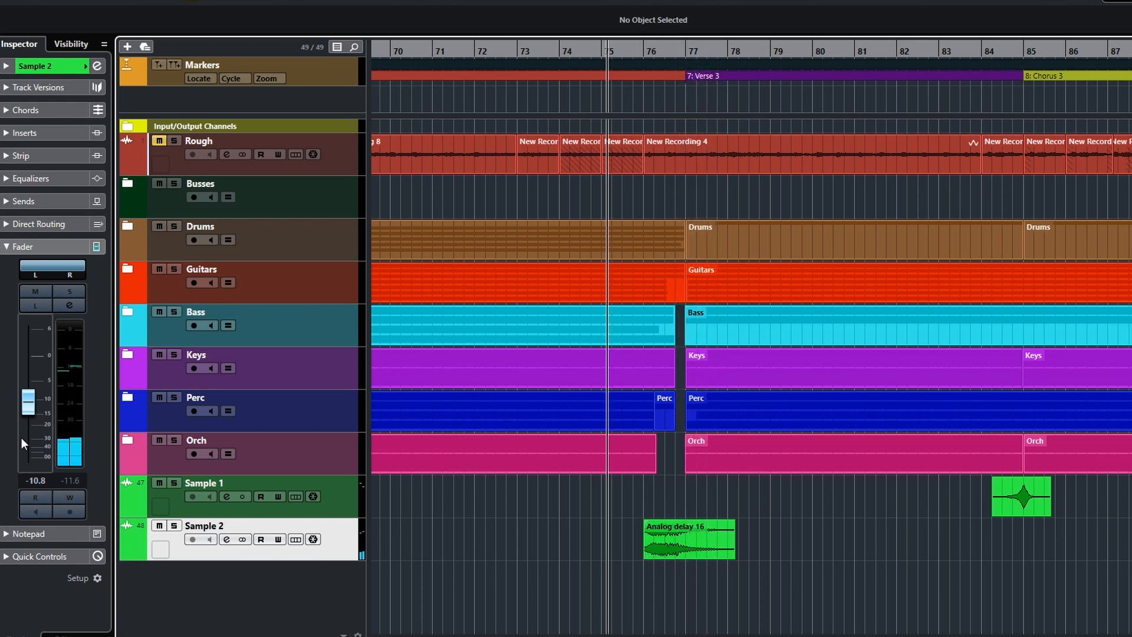
left_click_drag(690, 523, 691, 540)
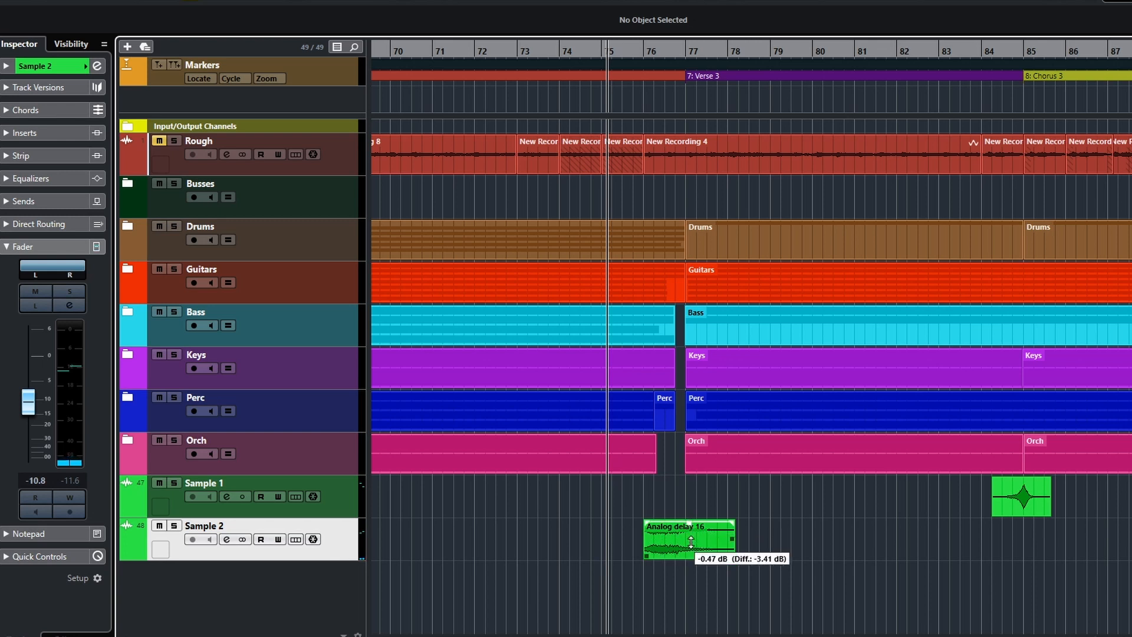
key("space")
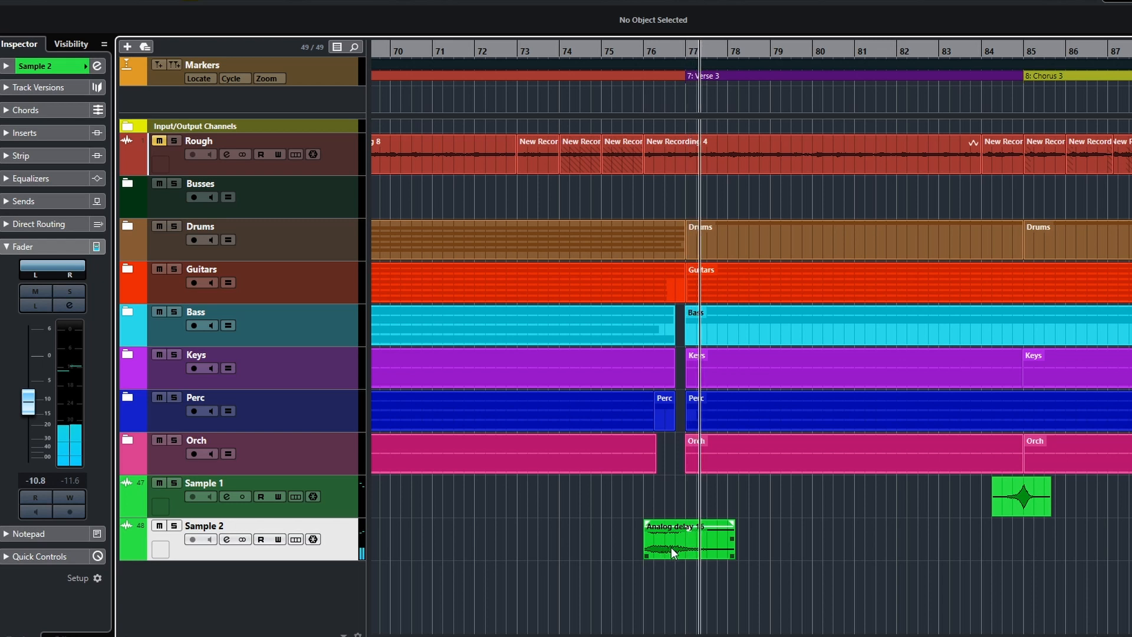
key("space")
scroll(797, 542, "down", 6)
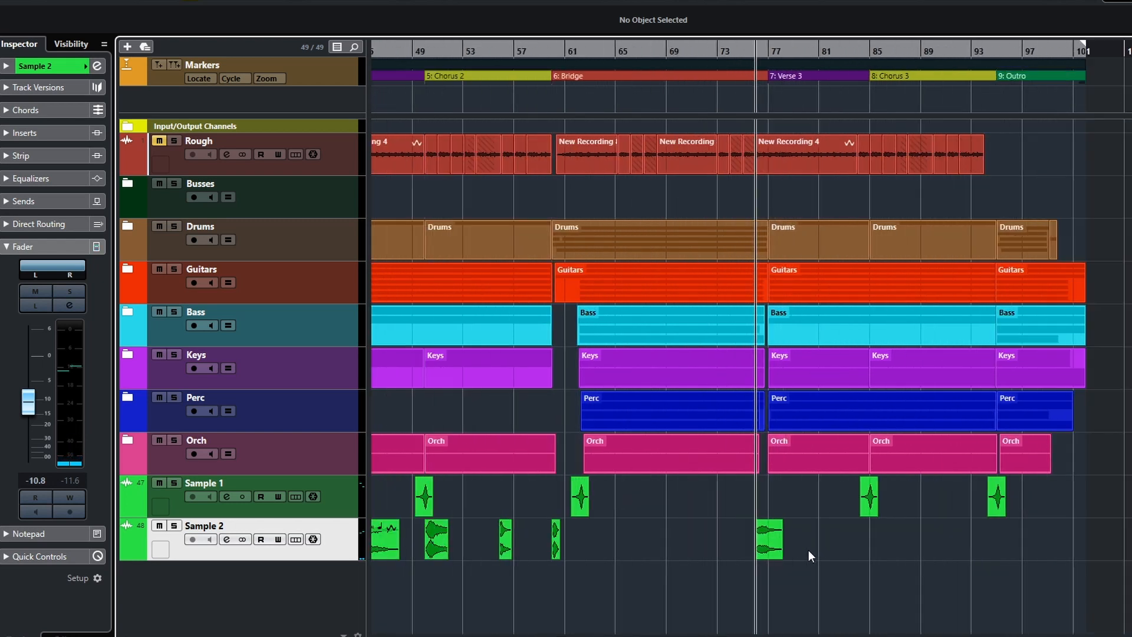
Move Analog delay 16 out of the way, audition the Fx 02 clip from Chorus 2 at bar 76, and park it at bar 65
left_click(551, 504)
key("space")
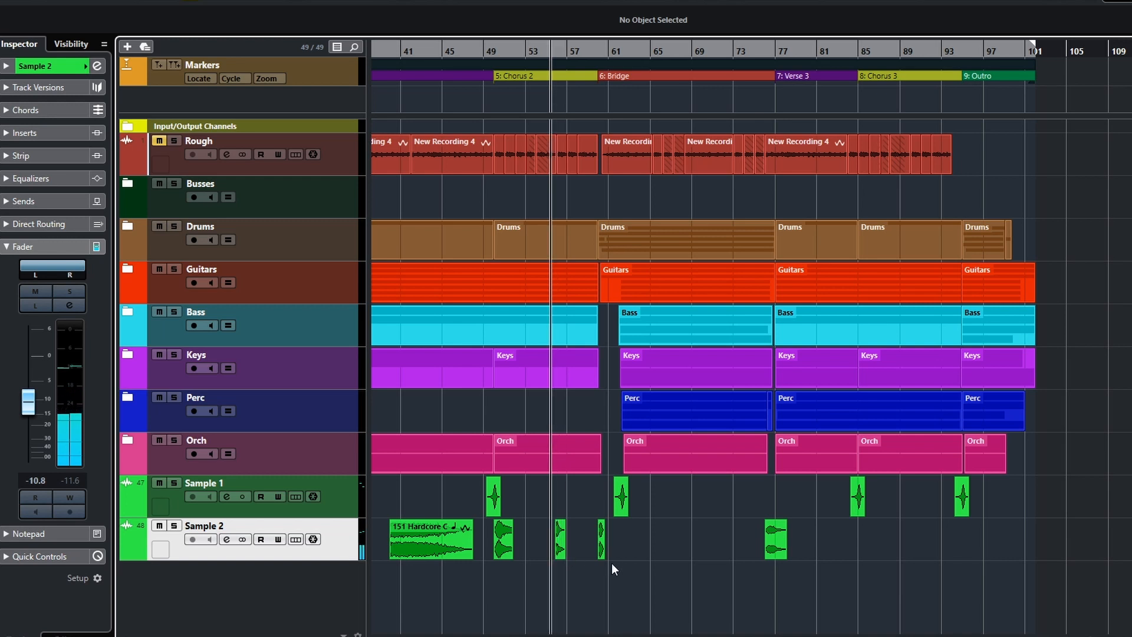
scroll(619, 564, "down", 1)
scroll(646, 571, "up", 4)
left_click_drag(883, 547, 994, 547)
left_click_drag(489, 540, 874, 554)
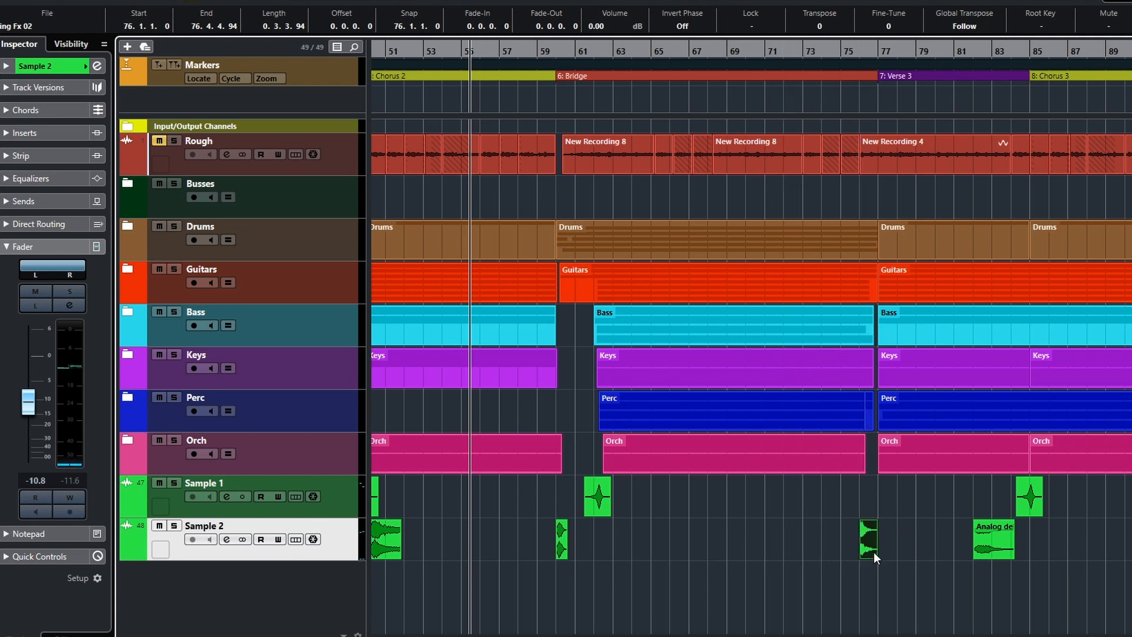
left_click(855, 551)
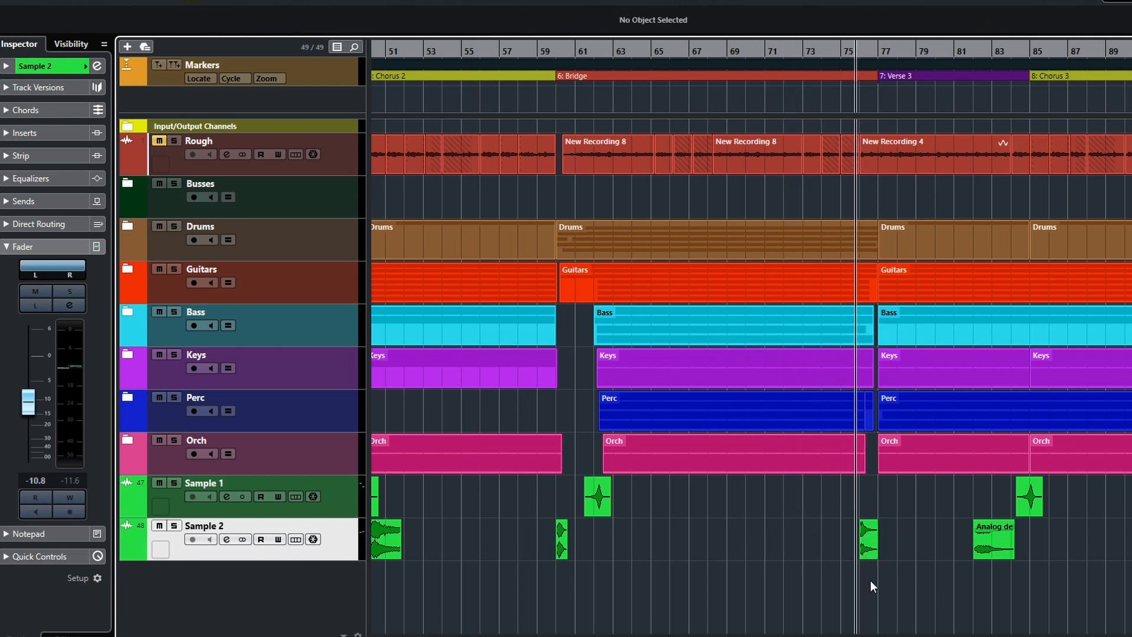
key("space")
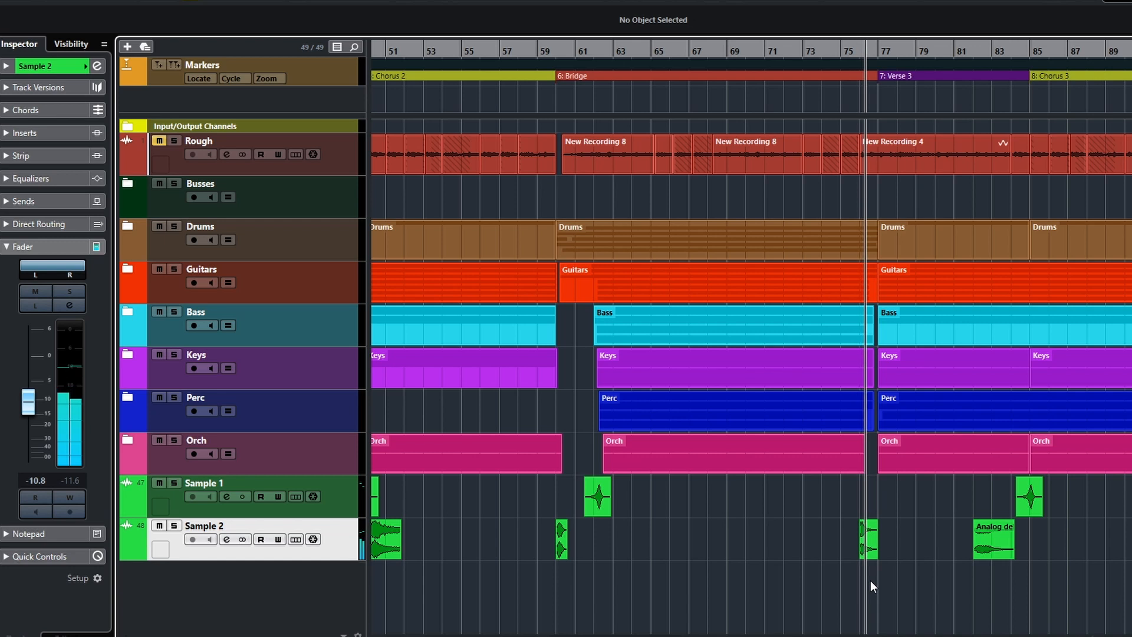
key("space")
left_click_drag(865, 541, 656, 551)
Audition the Abstract Atmosphere 042 clip at bar 76 before Verse 3 and park it at bar 67
scroll(533, 575, "left", 4)
left_click_drag(537, 551, 1022, 554)
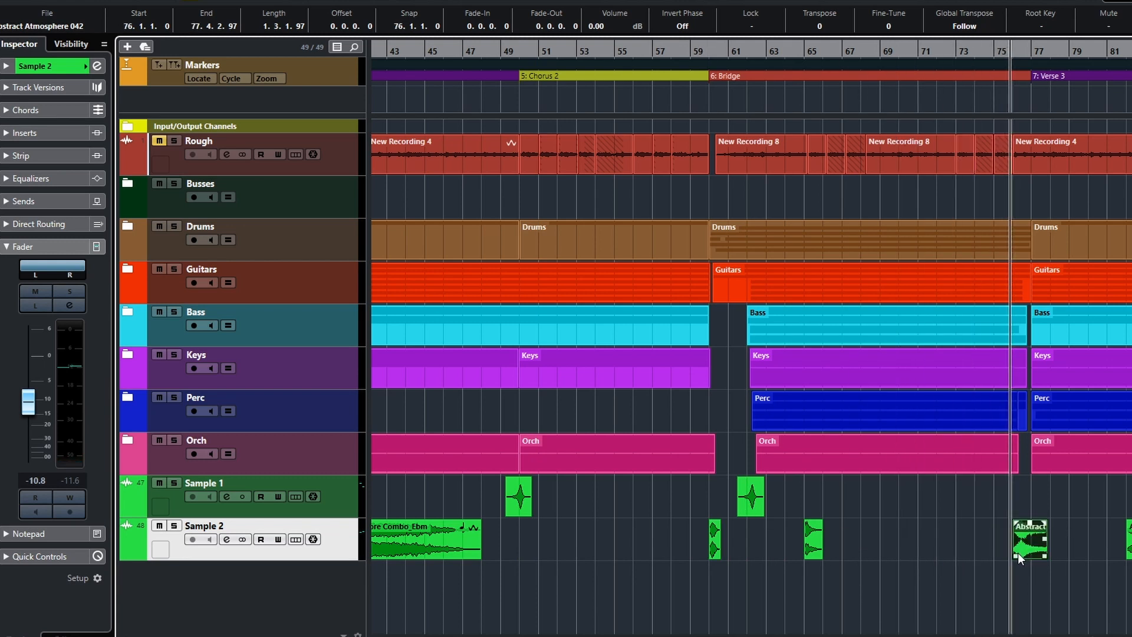
key("space")
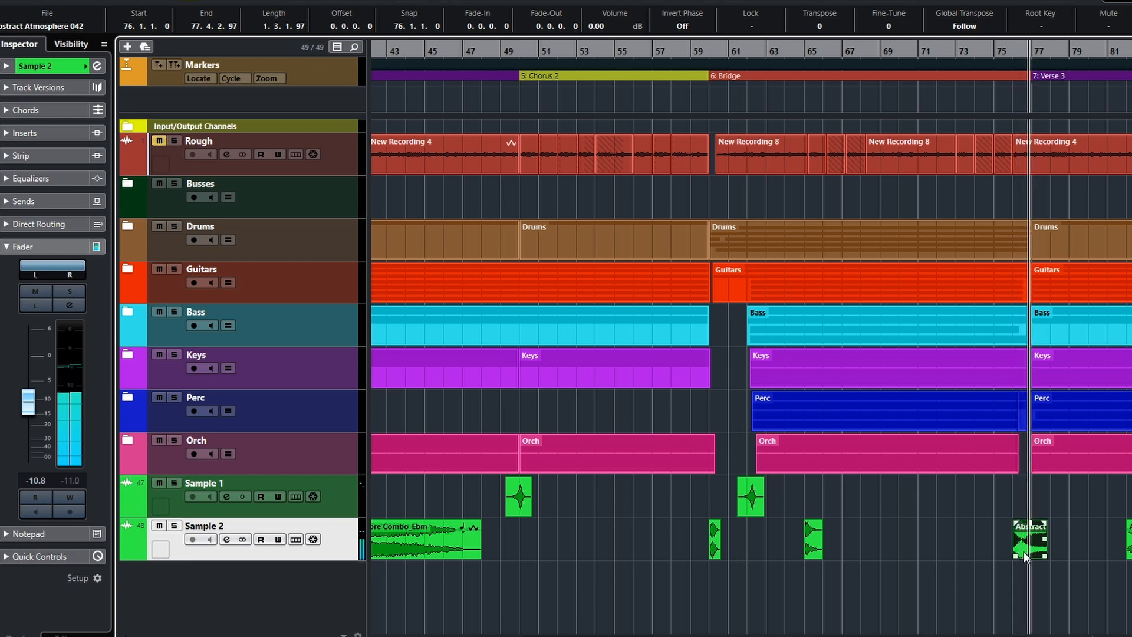
key("space")
left_click_drag(1009, 551, 780, 559)
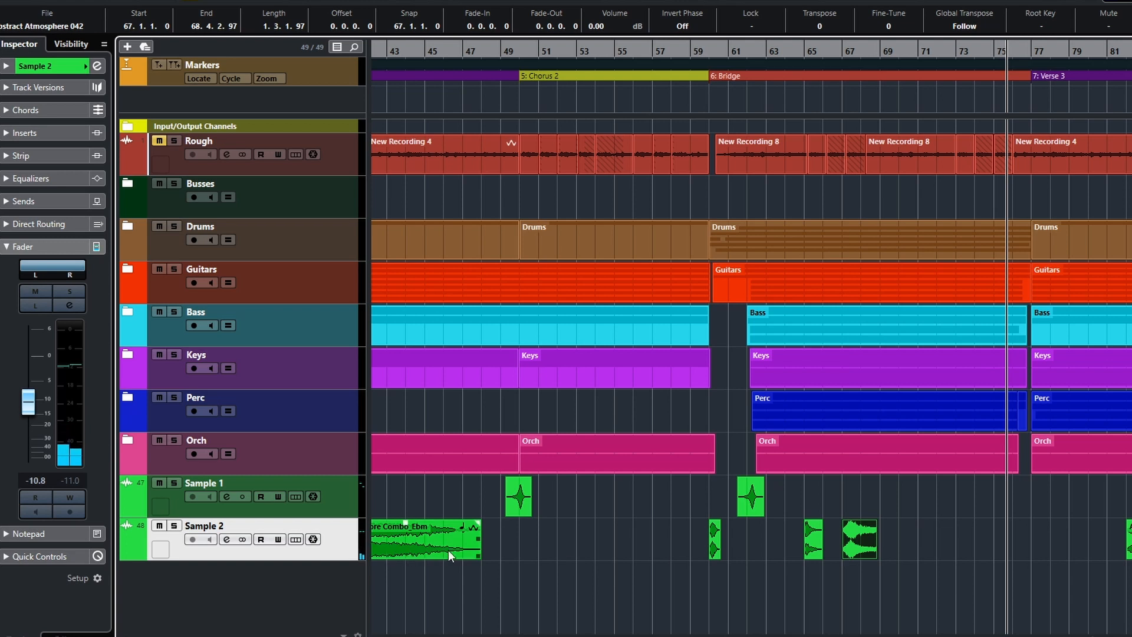
Audition the 151 Hardcore Combo_Ebm clip at bar 76 before Verse 3 and delete it from Sample 2
scroll(515, 557, "left", 3)
left_click_drag(589, 542, 769, 550)
left_click_drag(915, 543, 1085, 541)
left_click_drag(791, 543, 852, 545)
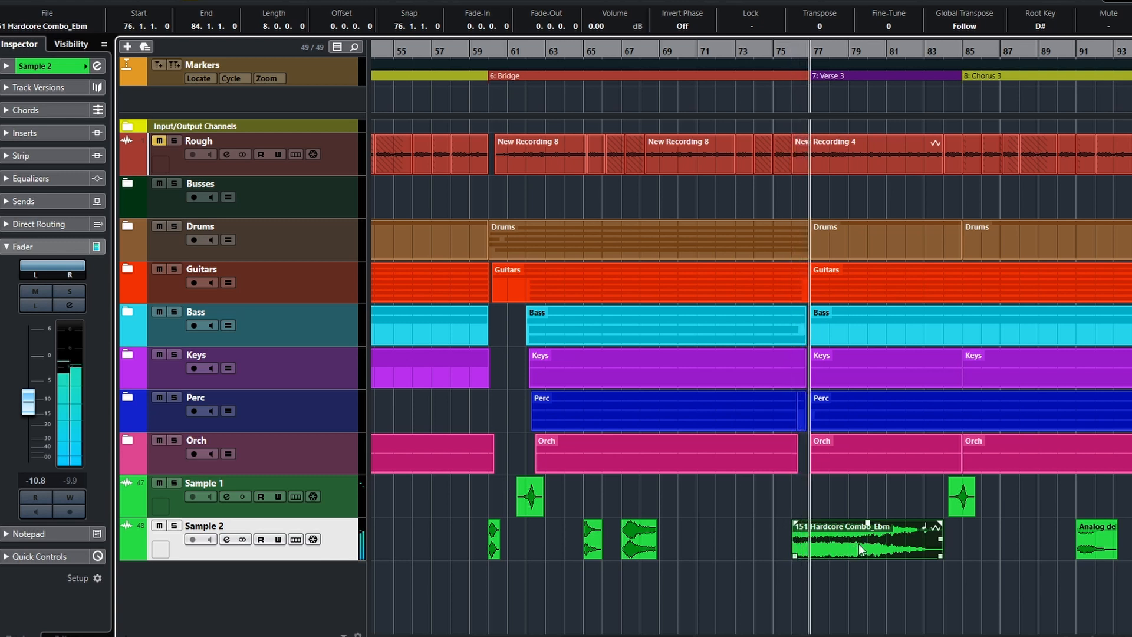
key("space")
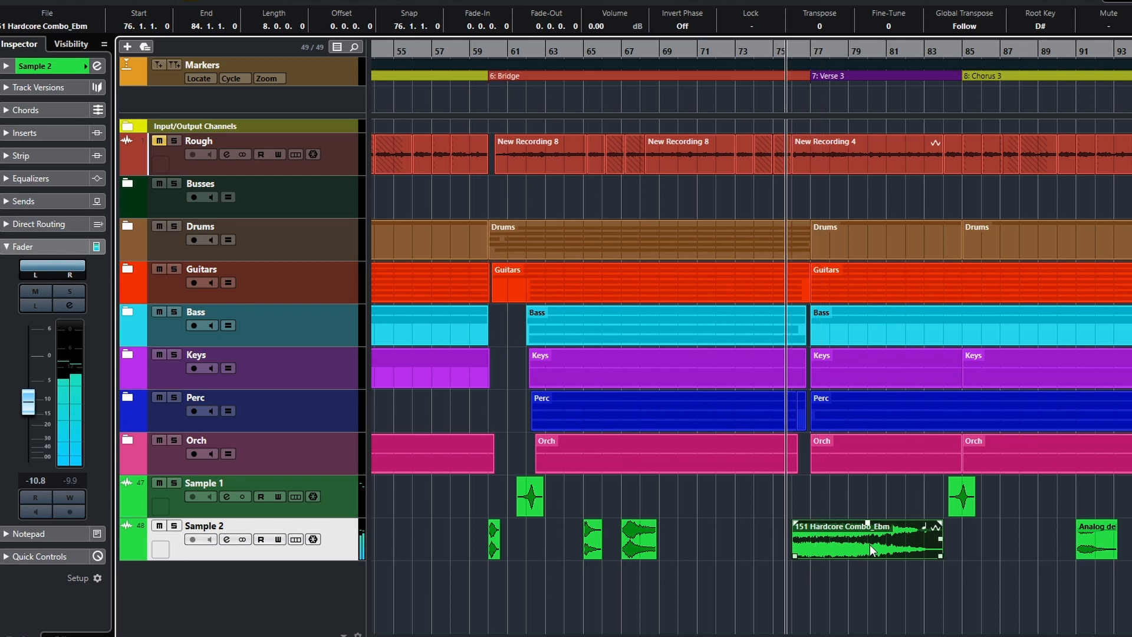
left_click(950, 547)
left_click(887, 545)
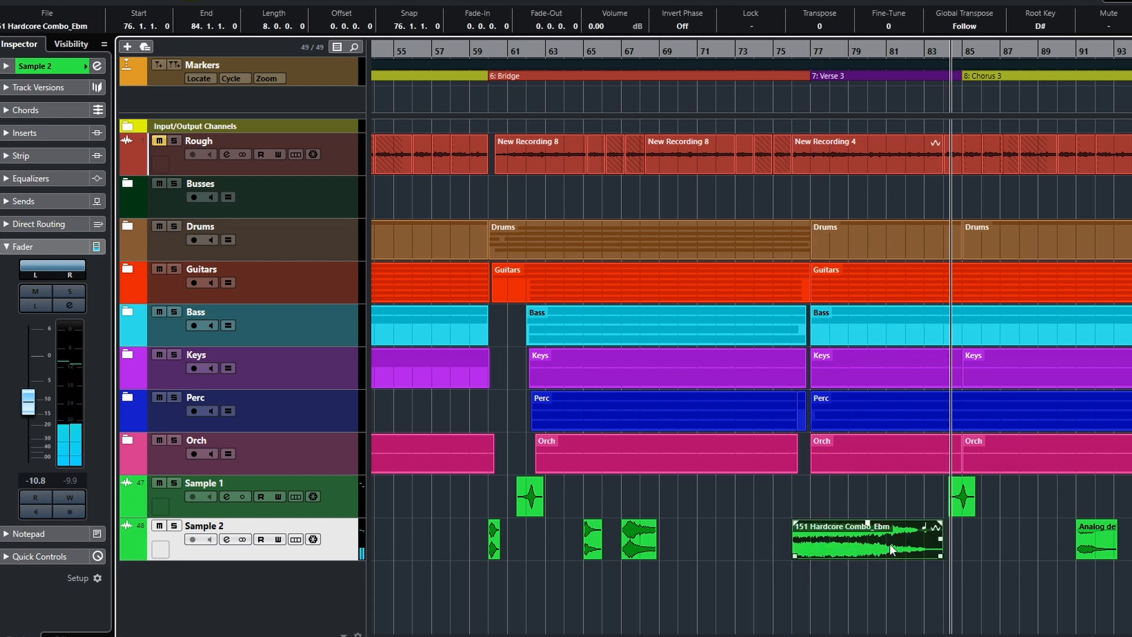
key("Delete")
Move Analog delay 16 back to just after the start of bar 76 and audition it leading into Verse 3
left_click_drag(1098, 550, 818, 556)
scroll(846, 535, "up", 7)
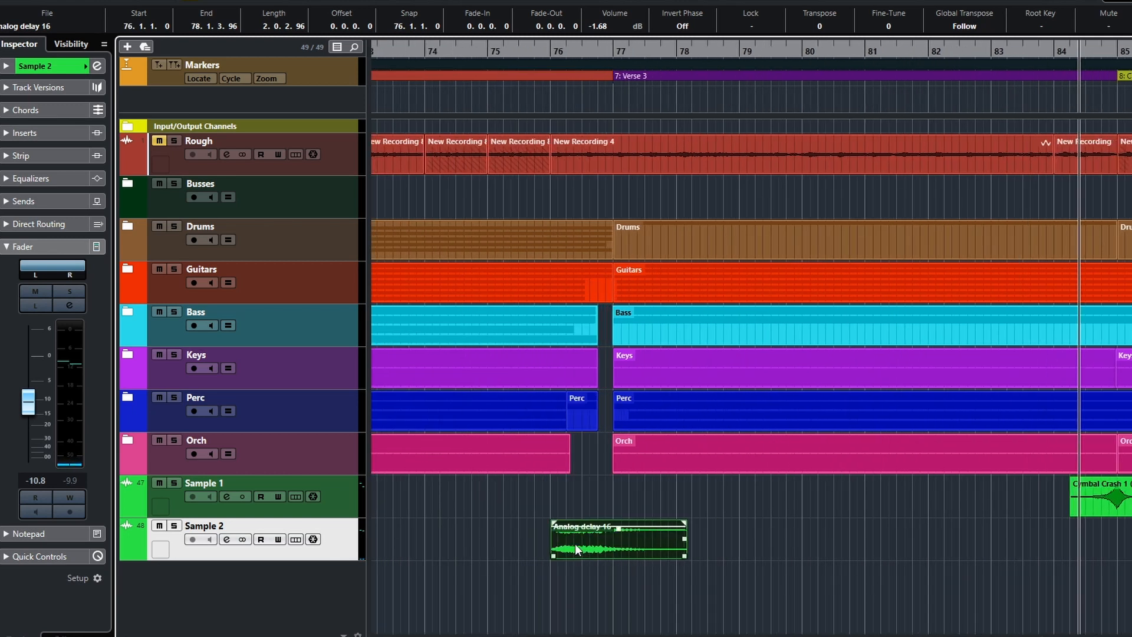
left_click_drag(575, 543, 586, 543)
left_click(525, 556)
key("space")
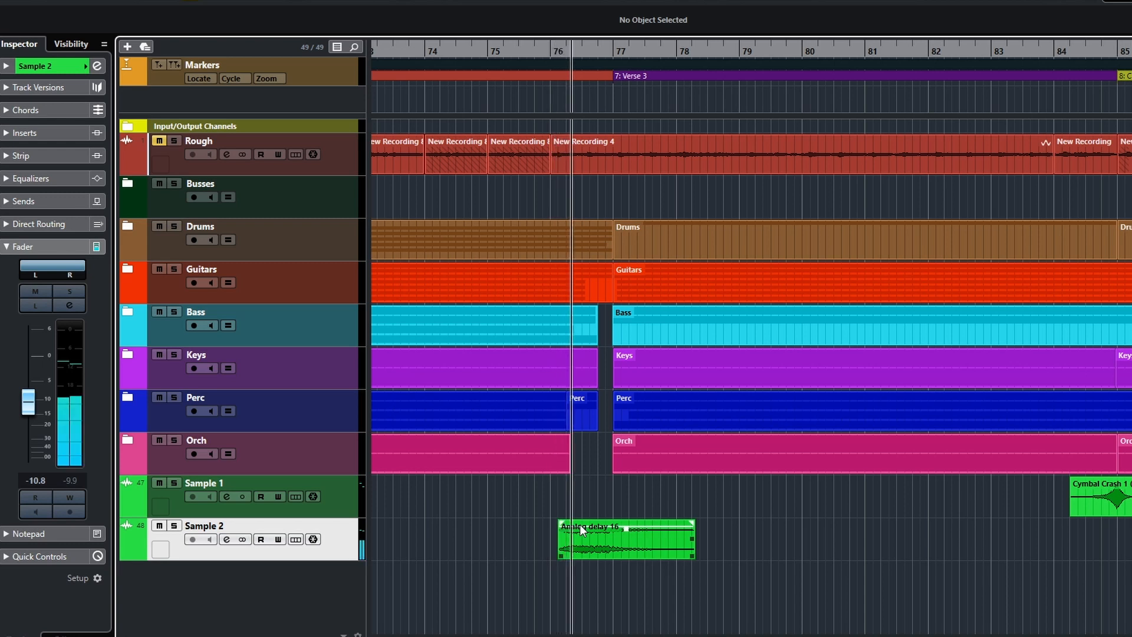
key("space")
Shift Analog delay 16 earlier so it starts at 75.4.1.0, checking the timing against the song in playback
left_click_drag(593, 540, 559, 549)
key("space")
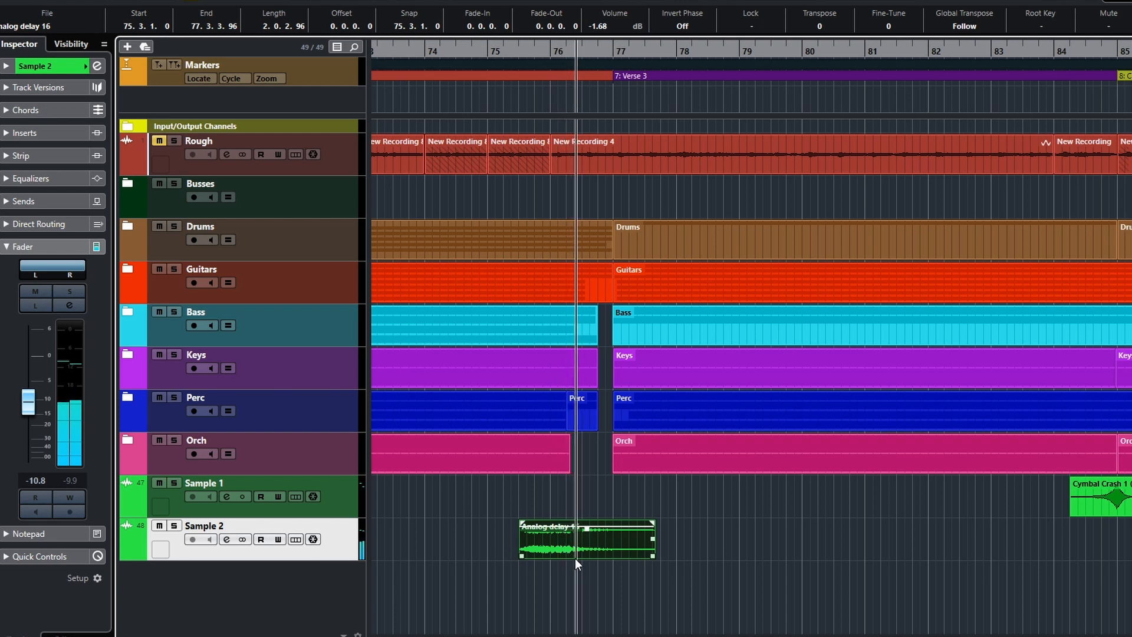
key("space")
left_click(441, 547)
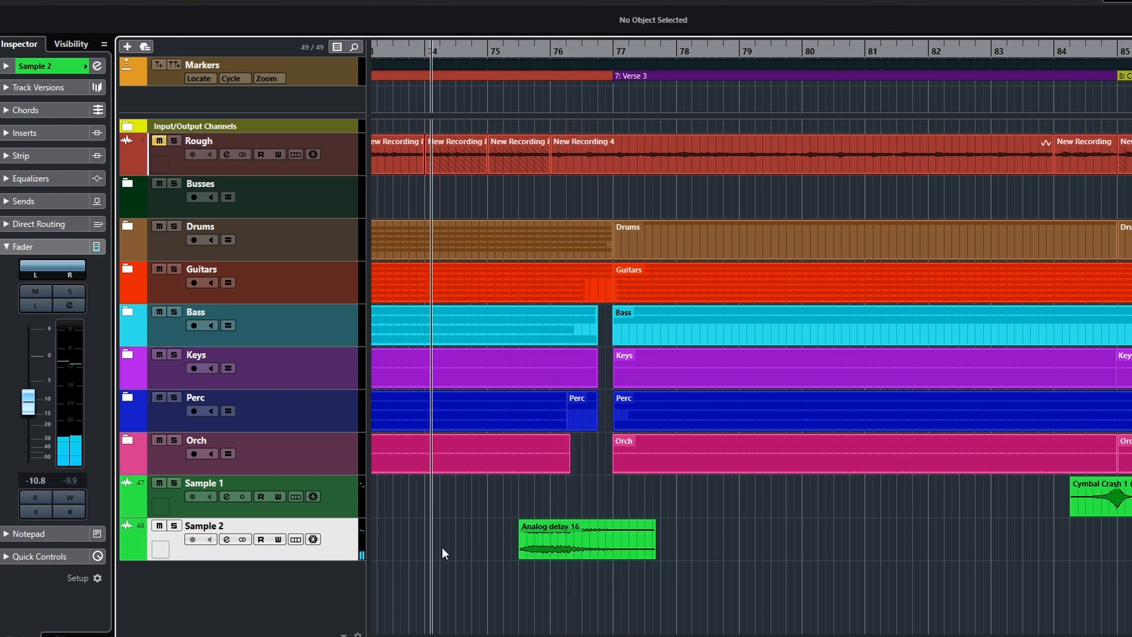
key("space")
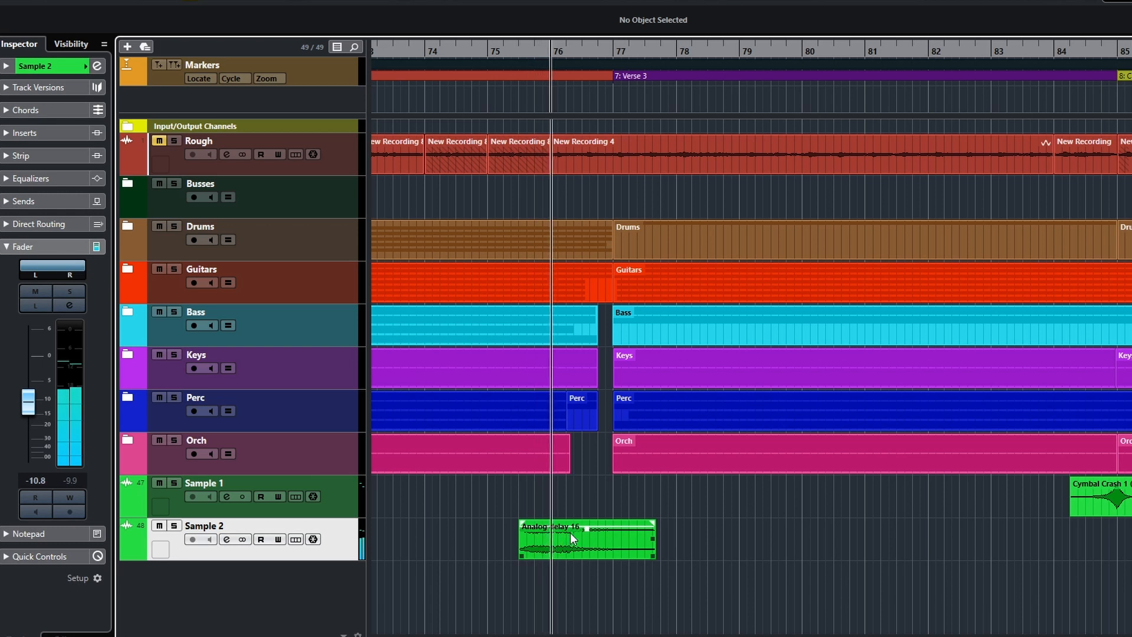
left_click_drag(551, 540, 567, 540)
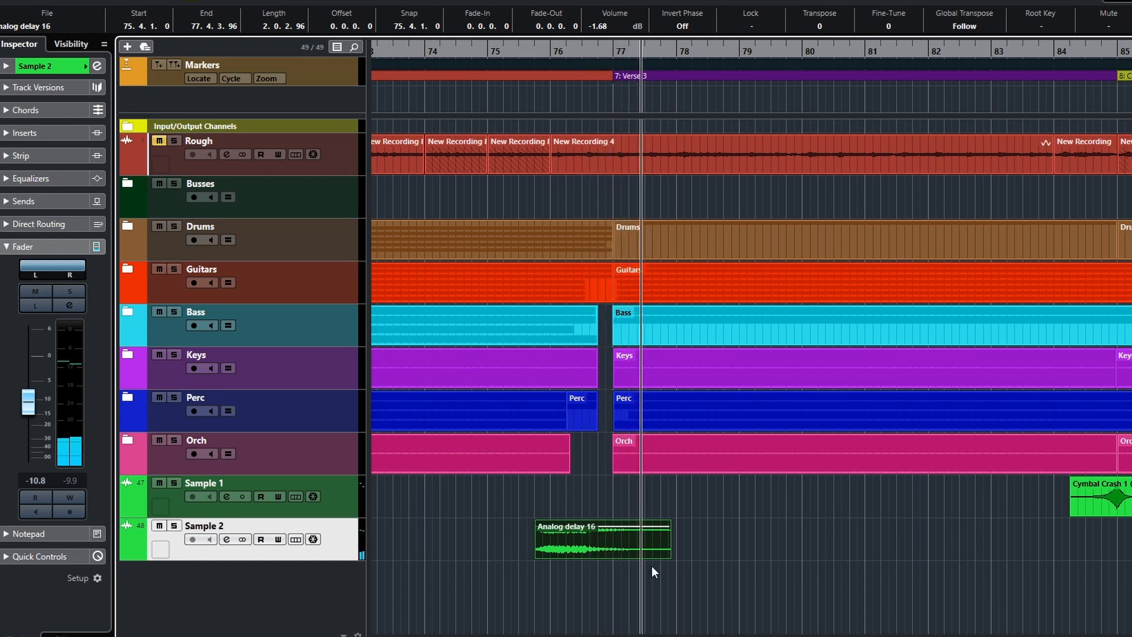
key("space")
Trim the end of Analog delay 16 to 77.3.1.0, add a fade-out of 0.1.0.88, and play the transition into Verse 3
left_click_drag(669, 556, 645, 556)
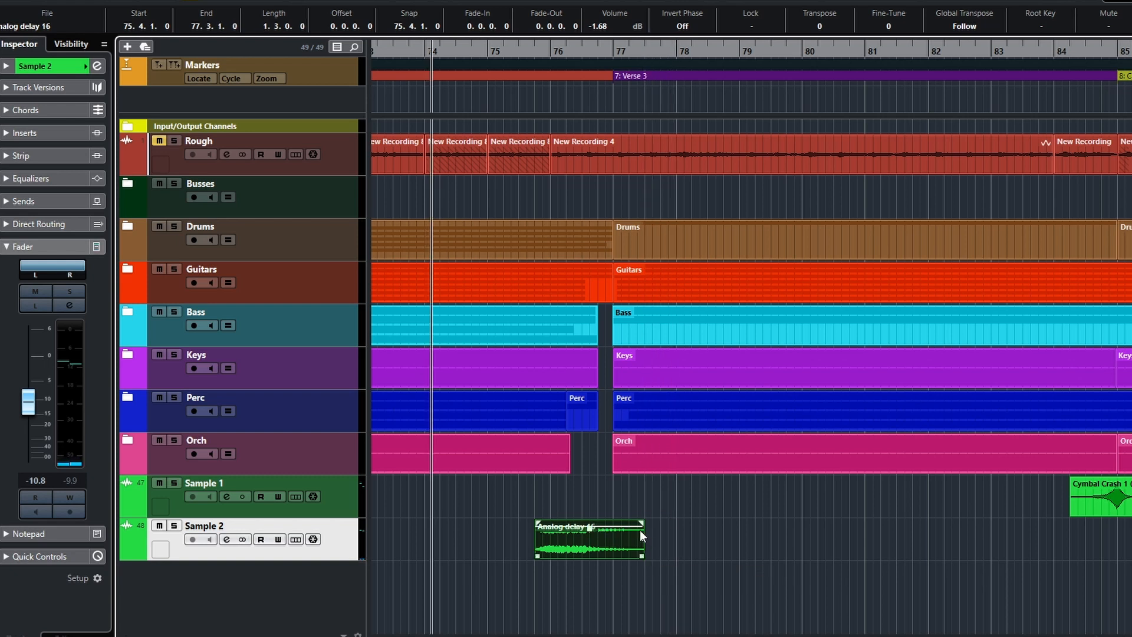
left_click_drag(641, 518, 623, 521)
key("space")
left_click(578, 558)
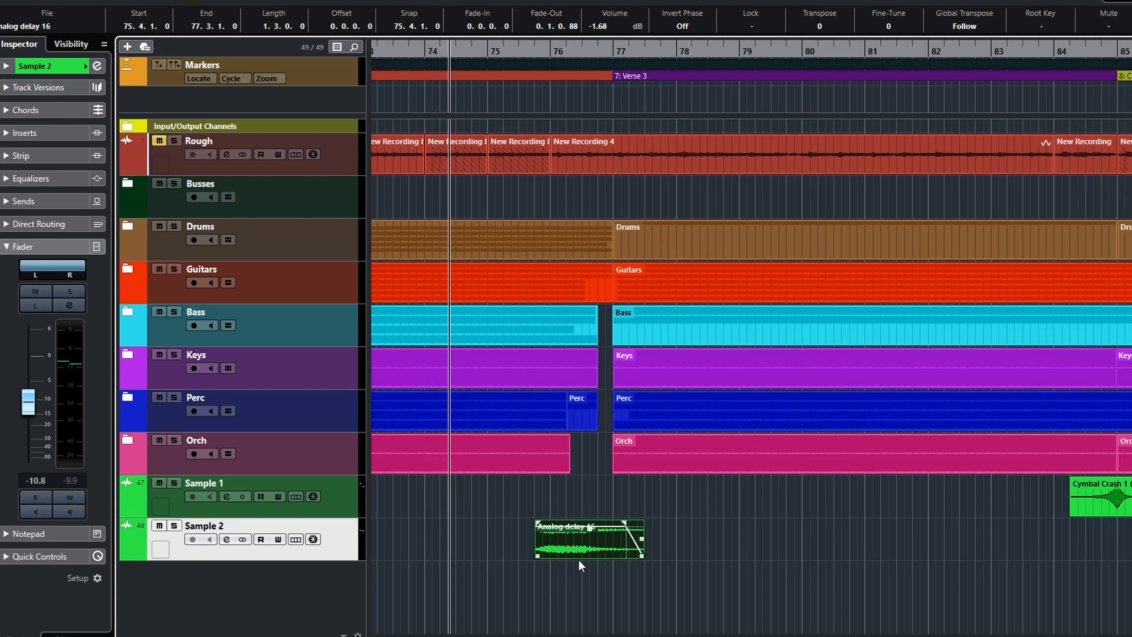
scroll(578, 559, "down", 4)
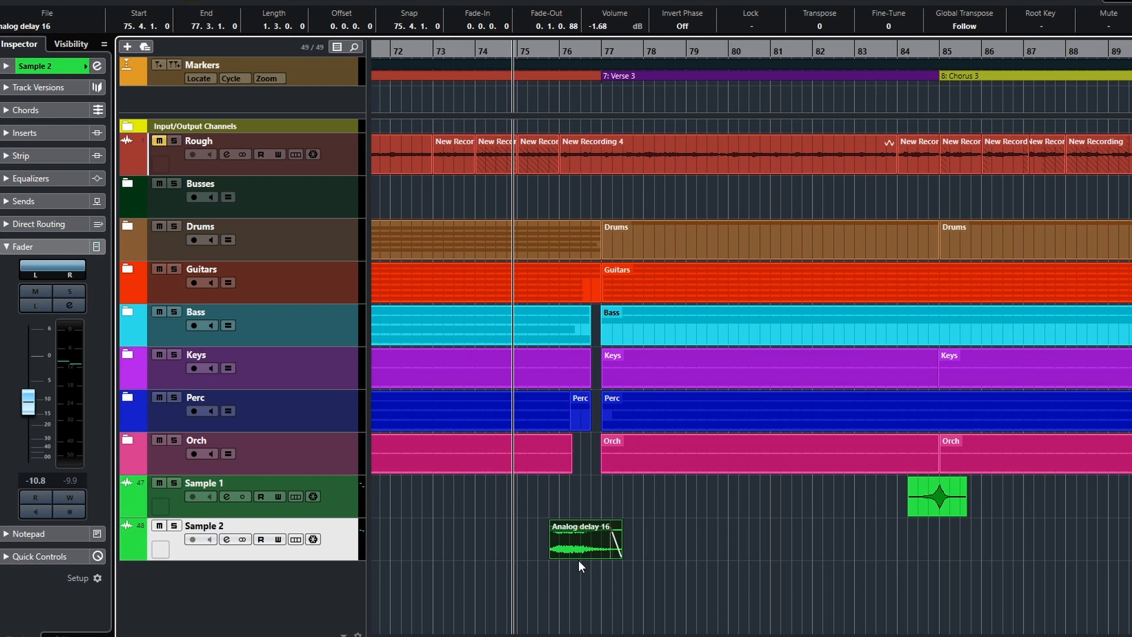
scroll(586, 564, "down", 2)
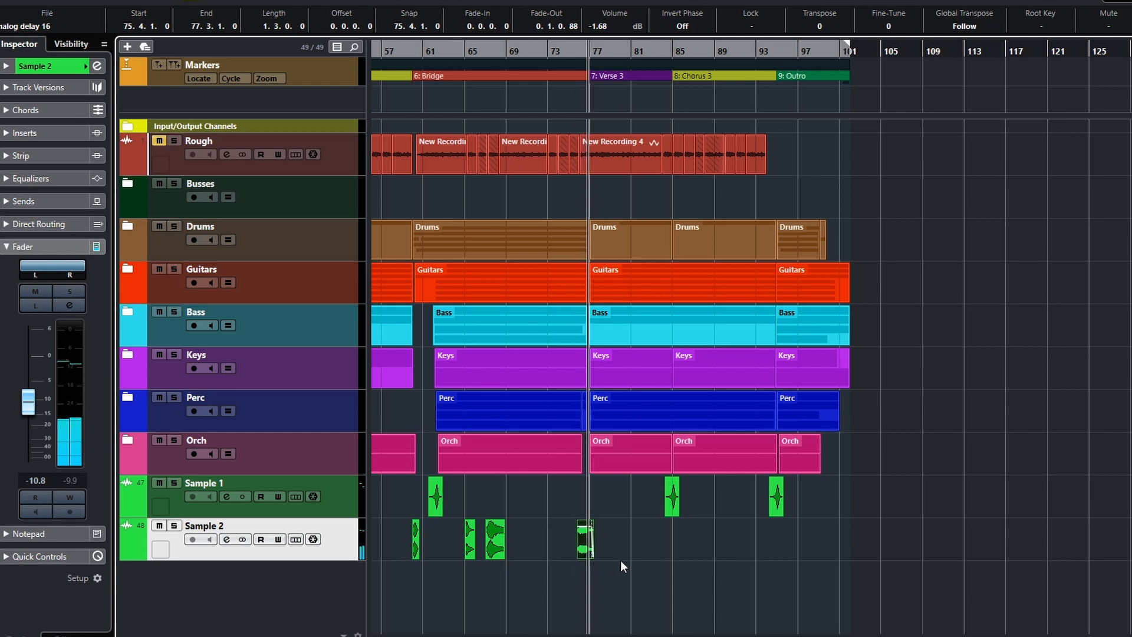
Listen to the transition from Chorus 3 into the Outro and return to the start of the Bridge
left_click(767, 552)
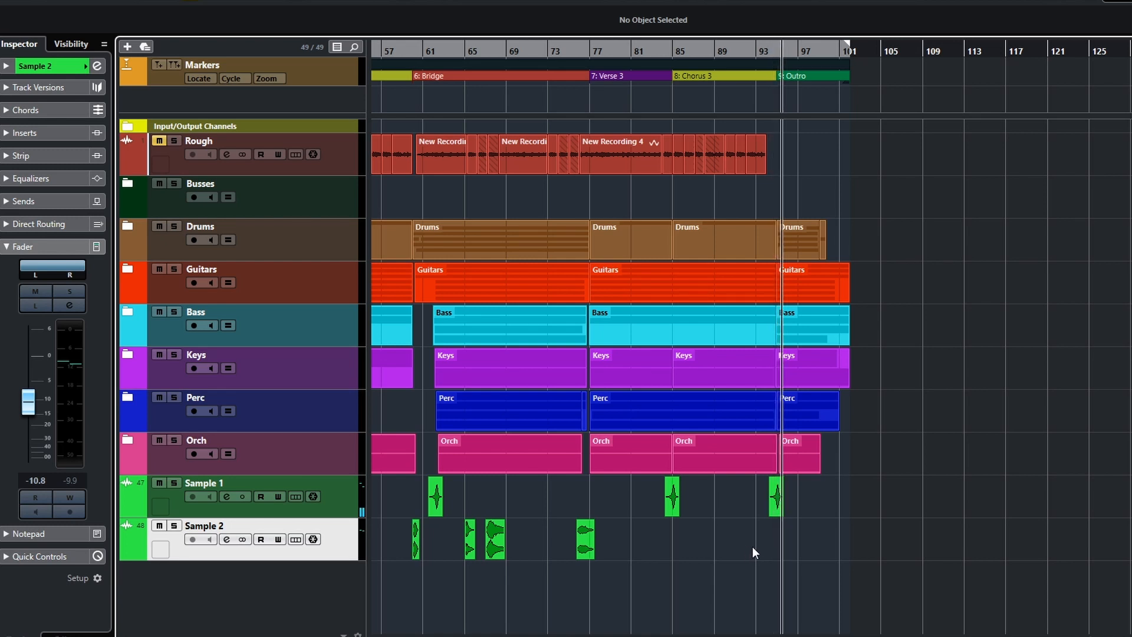
scroll(755, 551, "down", 2)
scroll(762, 555, "up", 3)
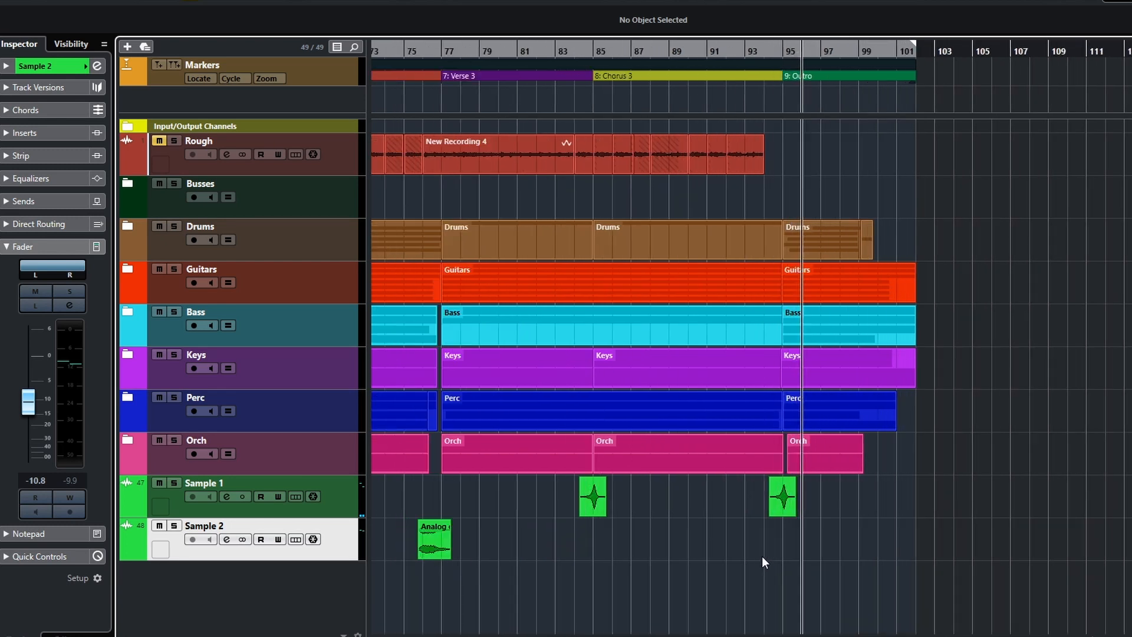
scroll(766, 557, "up", 2)
scroll(669, 565, "left", 6)
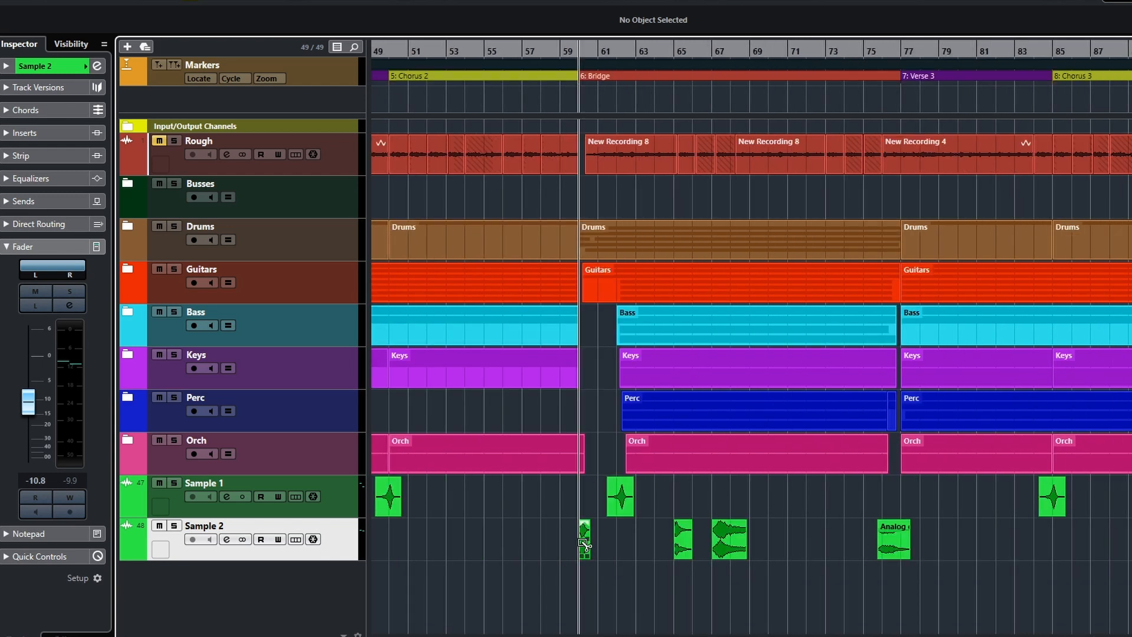
Copy Bass Drop 05 from the start of the Bridge to 95.1.1.0 at the Outro start on Sample 2 and play it
left_click_drag(584, 541, 1114, 567)
scroll(887, 570, "right", 8)
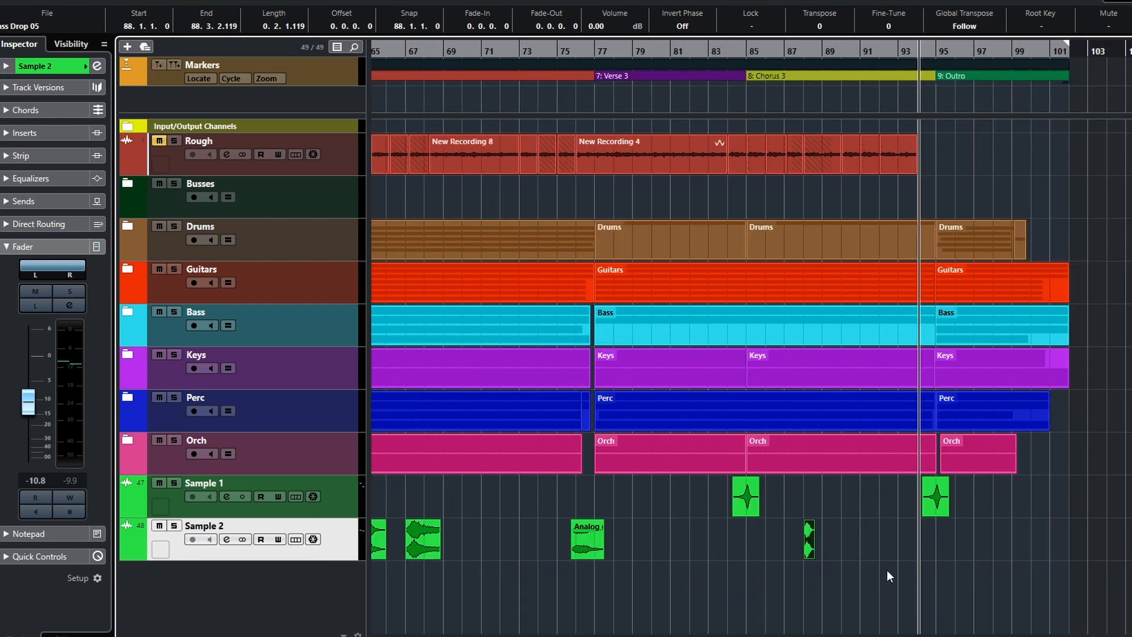
left_click_drag(580, 551, 713, 557)
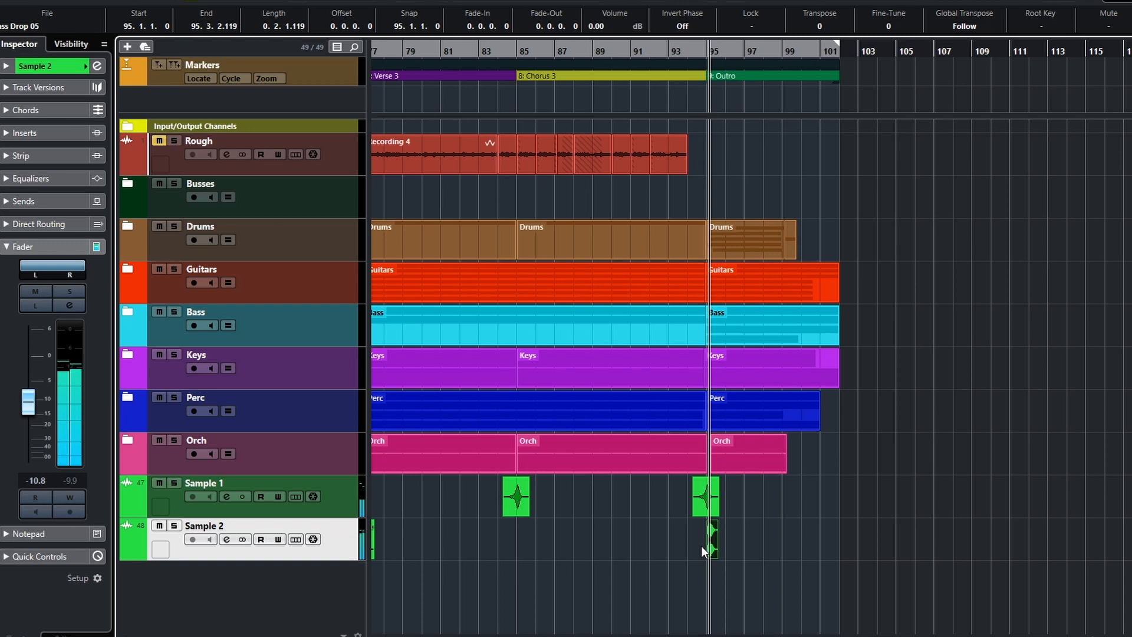
scroll(743, 554, "up", 2)
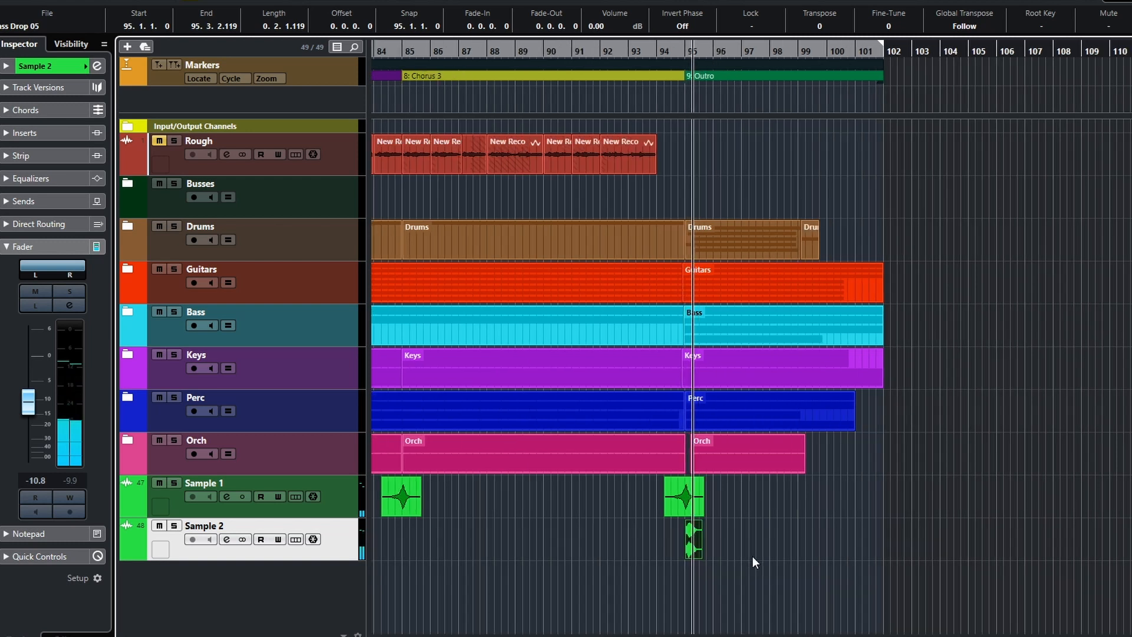
scroll(752, 557, "up", 2)
scroll(756, 557, "up", 2)
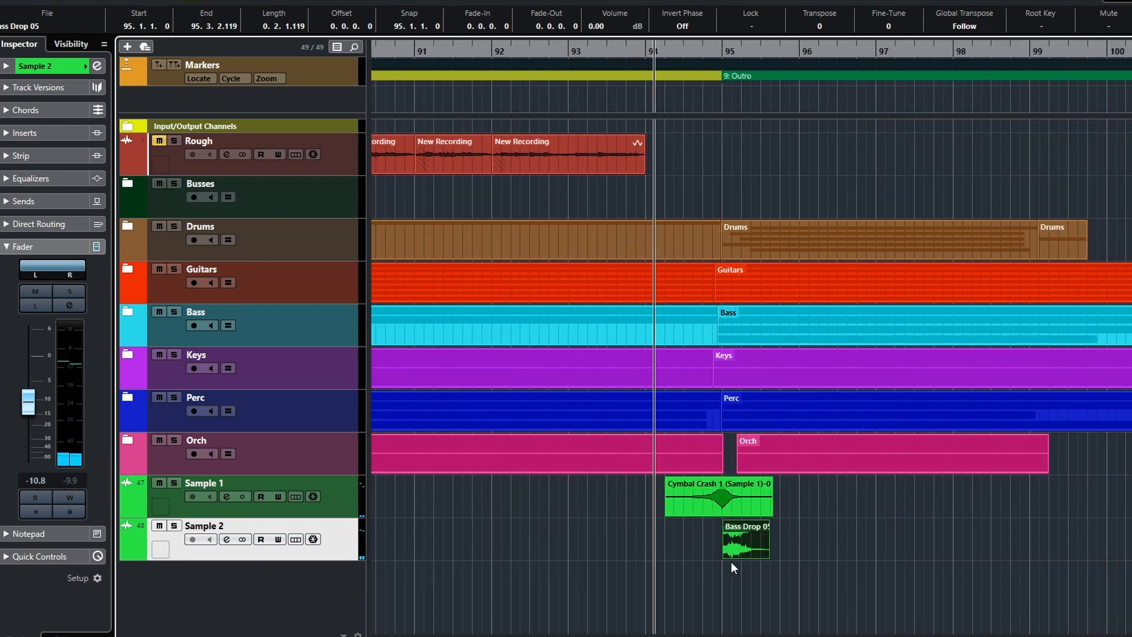
Try Bass Drop 05 starting at 94.4.3.0 and move it back to 95.1.1.0, comparing both timings in playback
left_click_drag(732, 550, 727, 550)
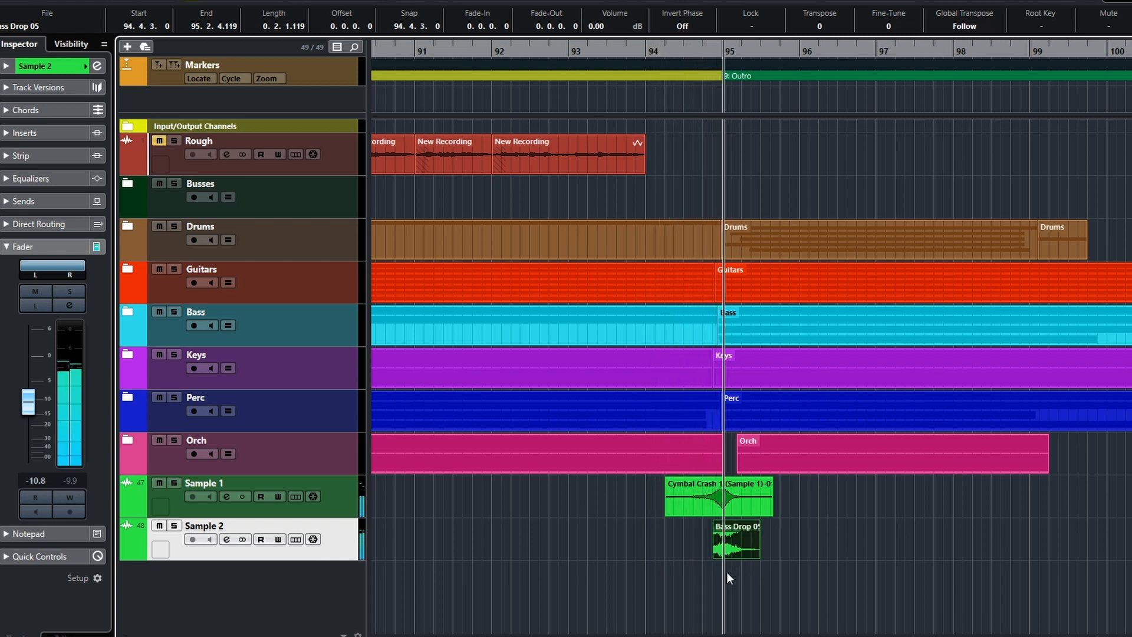
key("space")
left_click_drag(727, 549, 733, 550)
key("space")
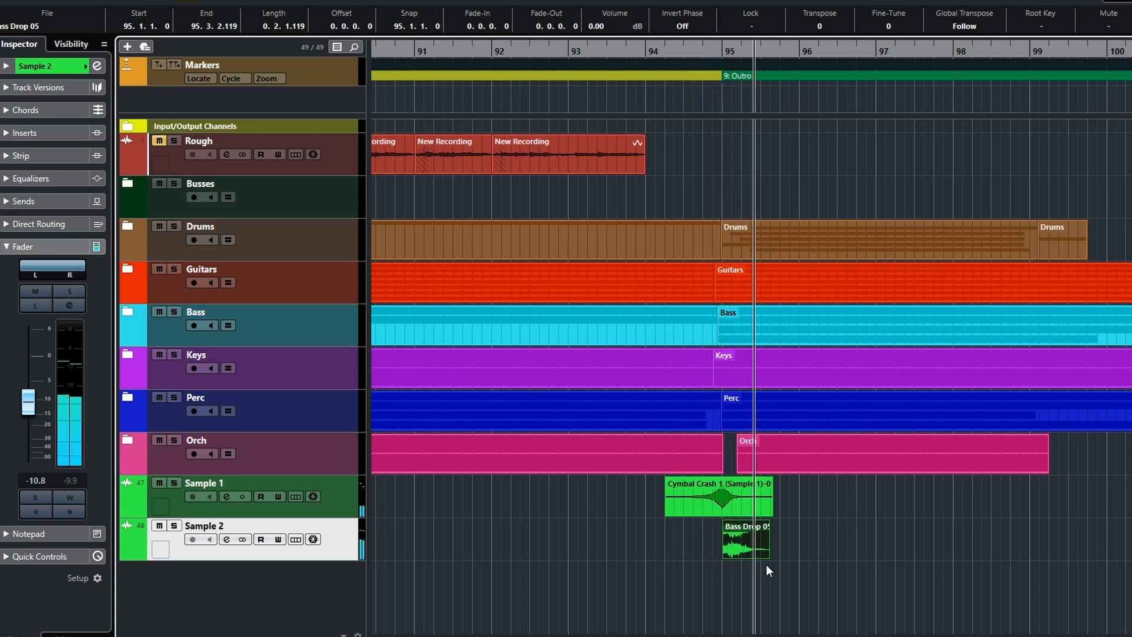
Deselect Bass Drop 05 and listen to the end of the Outro for another sample spot
scroll(768, 565, "up", 2)
scroll(773, 567, "down", 4)
scroll(773, 567, "down", 2)
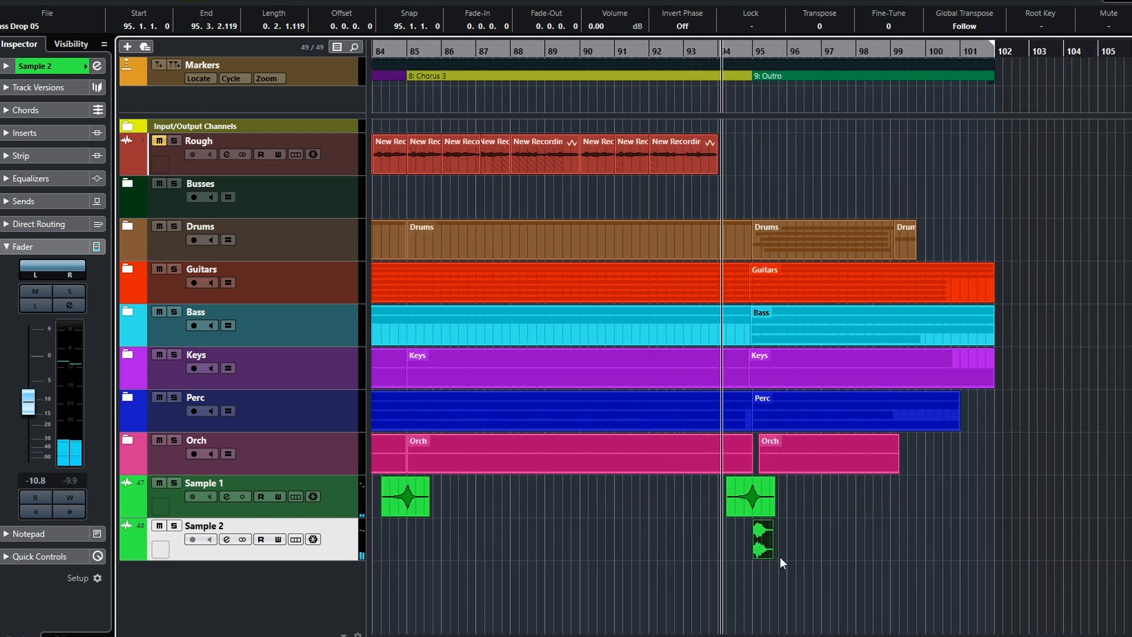
scroll(784, 574, "up", 1)
scroll(784, 577, "down", 2)
scroll(690, 576, "up", 1)
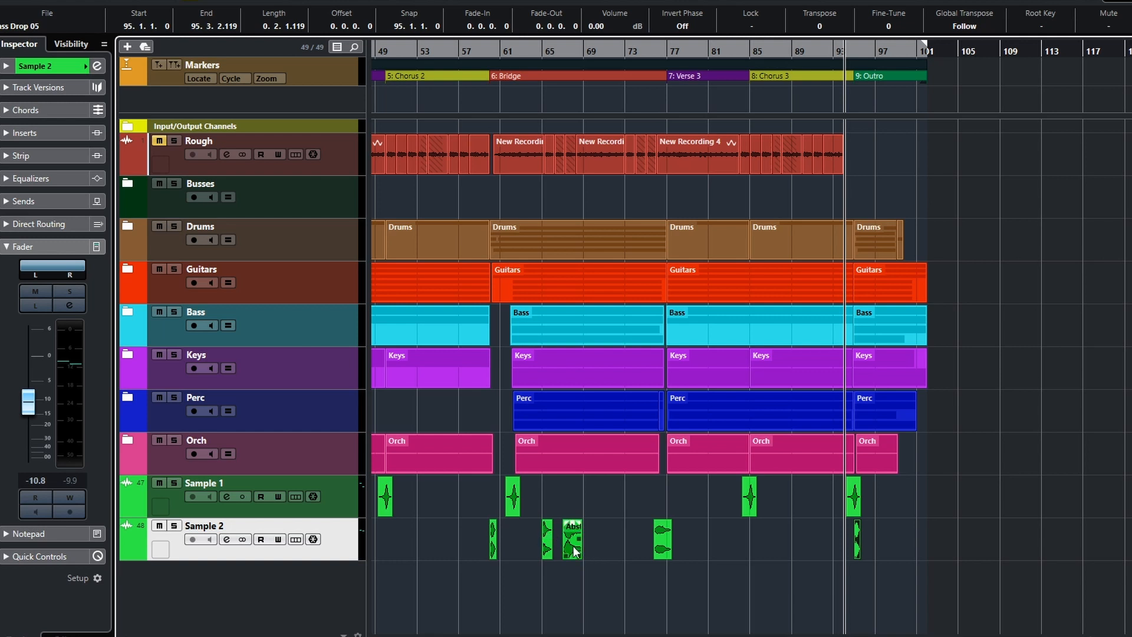
left_click(883, 544)
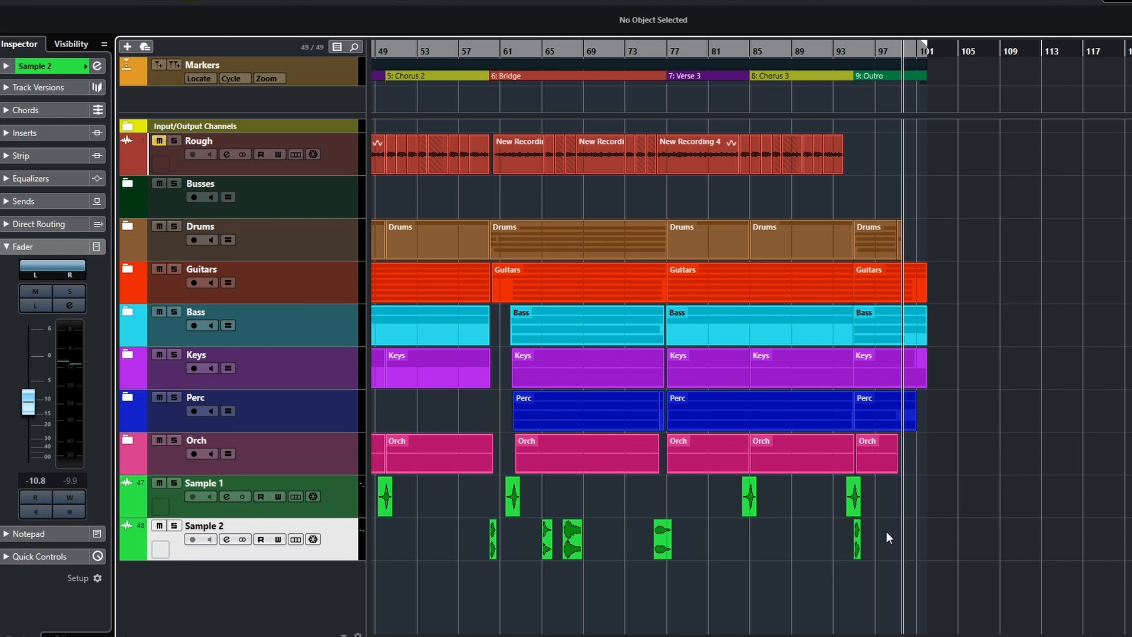
key("space")
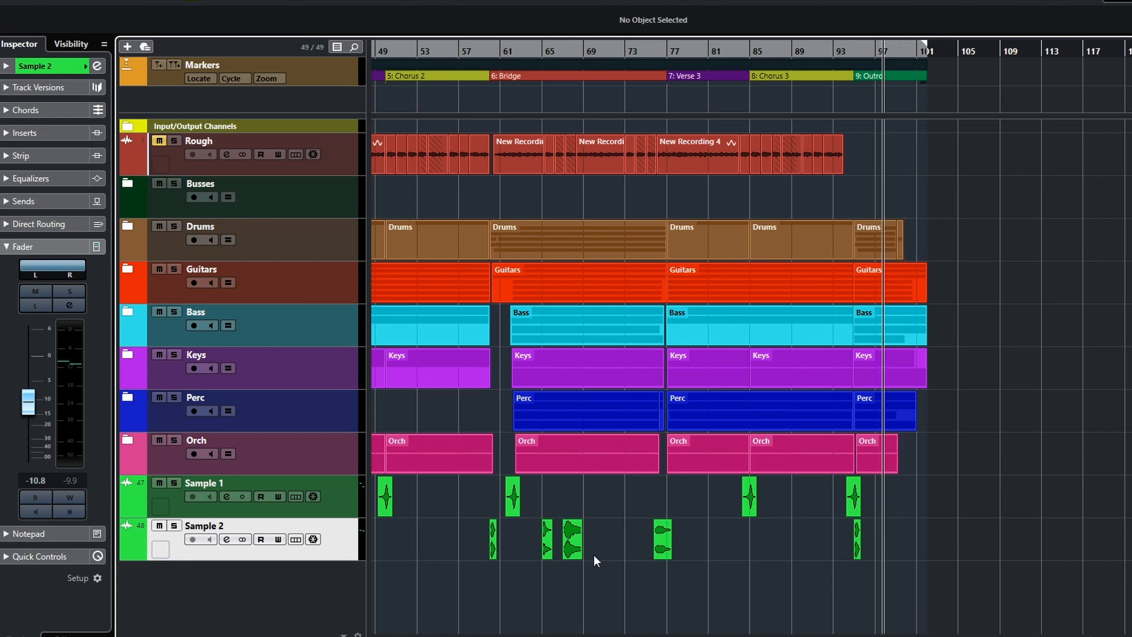
Copy Analog delay 16 from before Verse 3 to 99.1.1.0 in the Outro on Sample 2 and audition it
left_click_drag(665, 545, 902, 558)
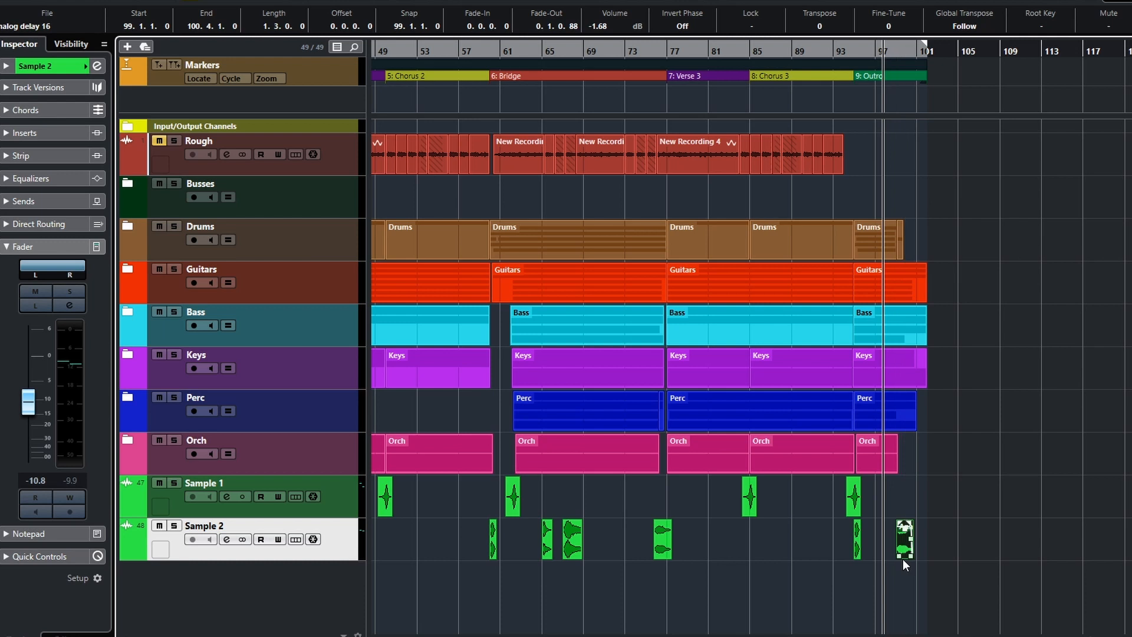
scroll(938, 574, "down", 2)
scroll(936, 586, "up", 9)
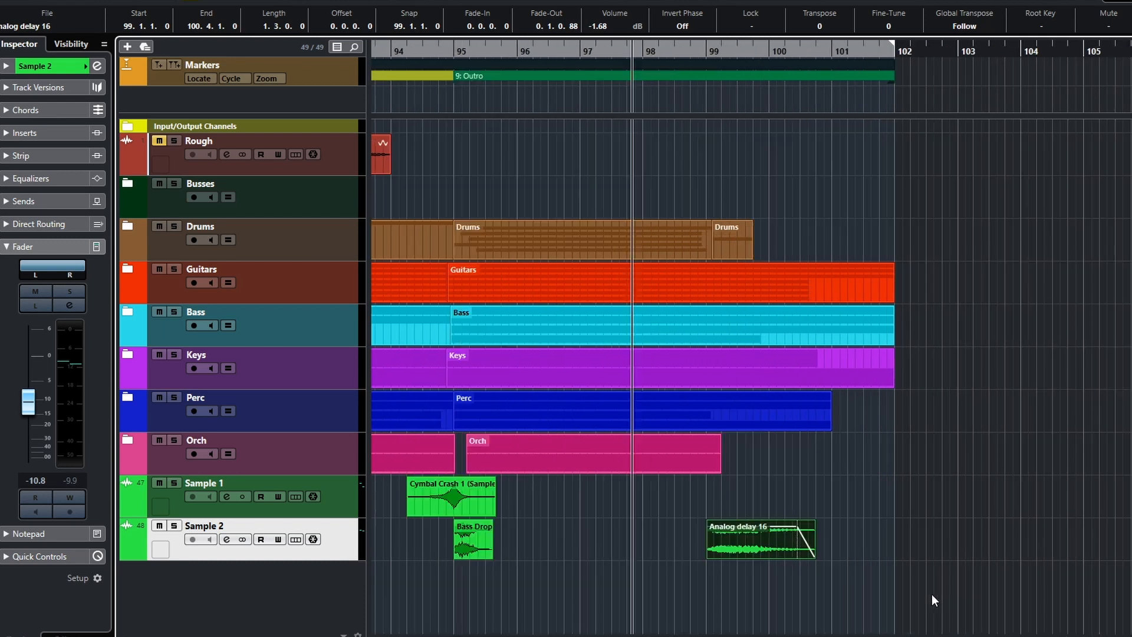
scroll(743, 557, "up", 2)
key("space")
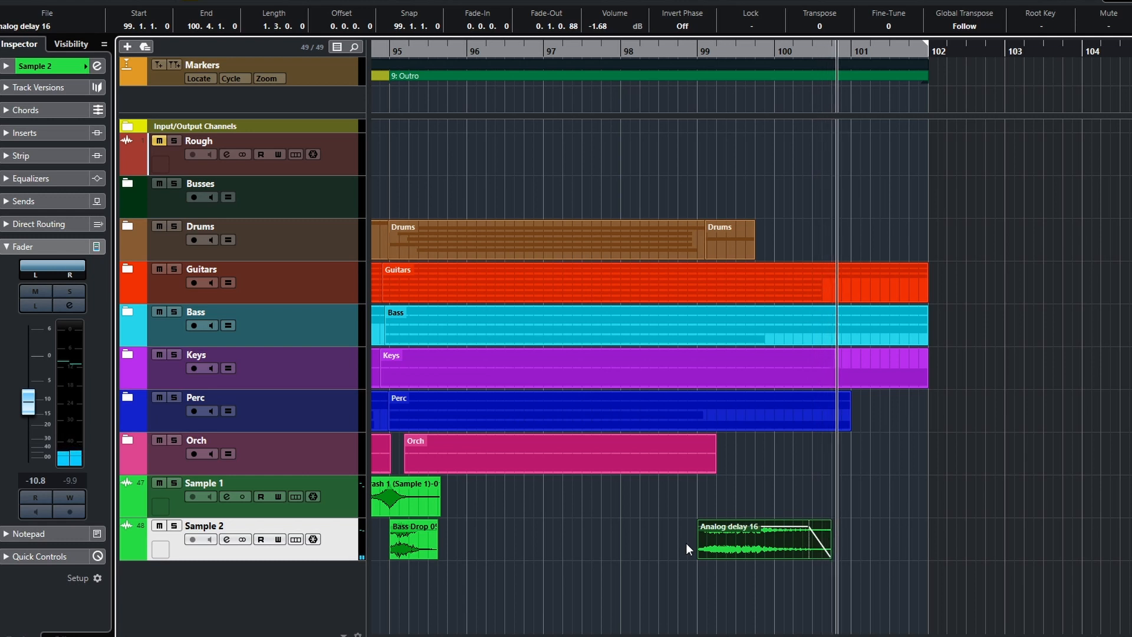
key("space")
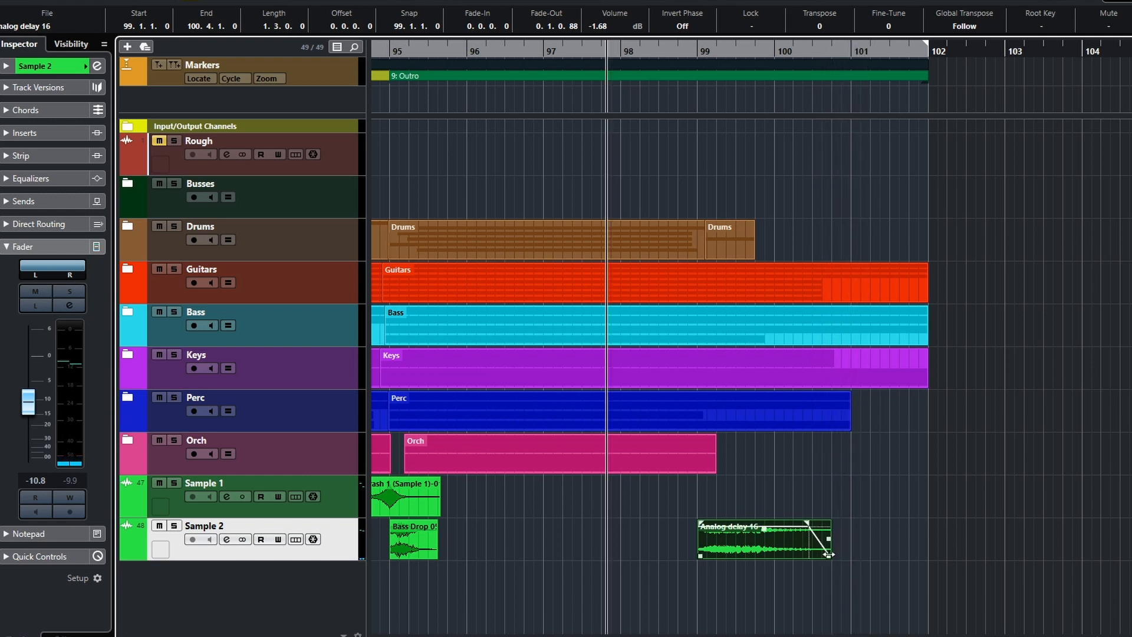
Extend the Outro's Analog delay 16 to end at 101.1.3.95, set its fade-out to 0.1.3.37, and audition the ending
left_click_drag(828, 554, 873, 556)
left_click_drag(941, 561, 833, 523)
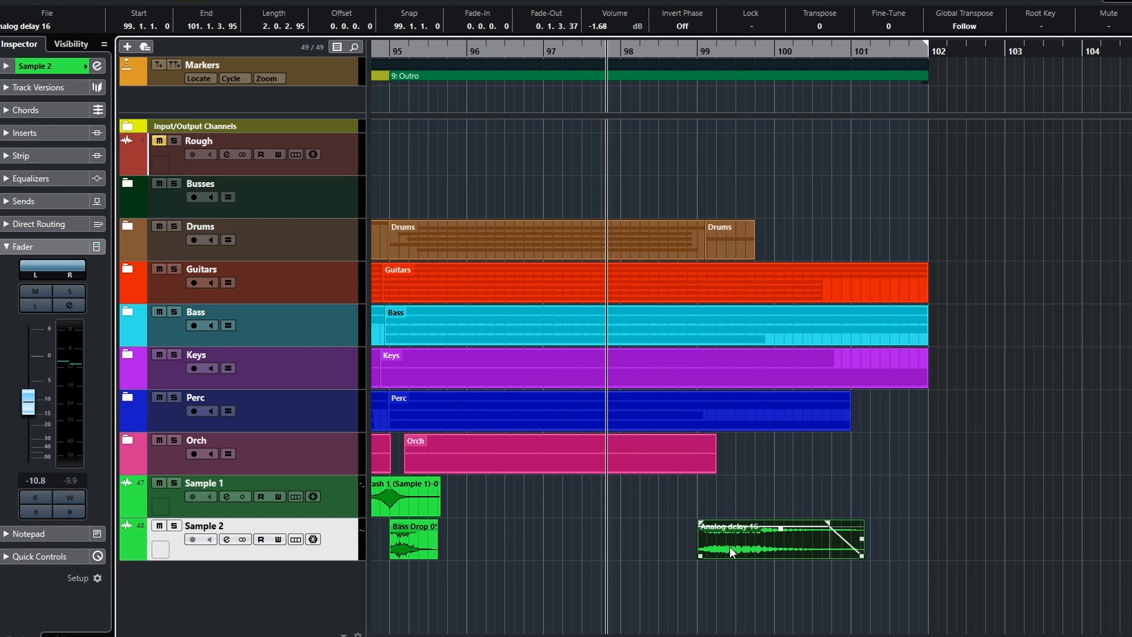
key("space")
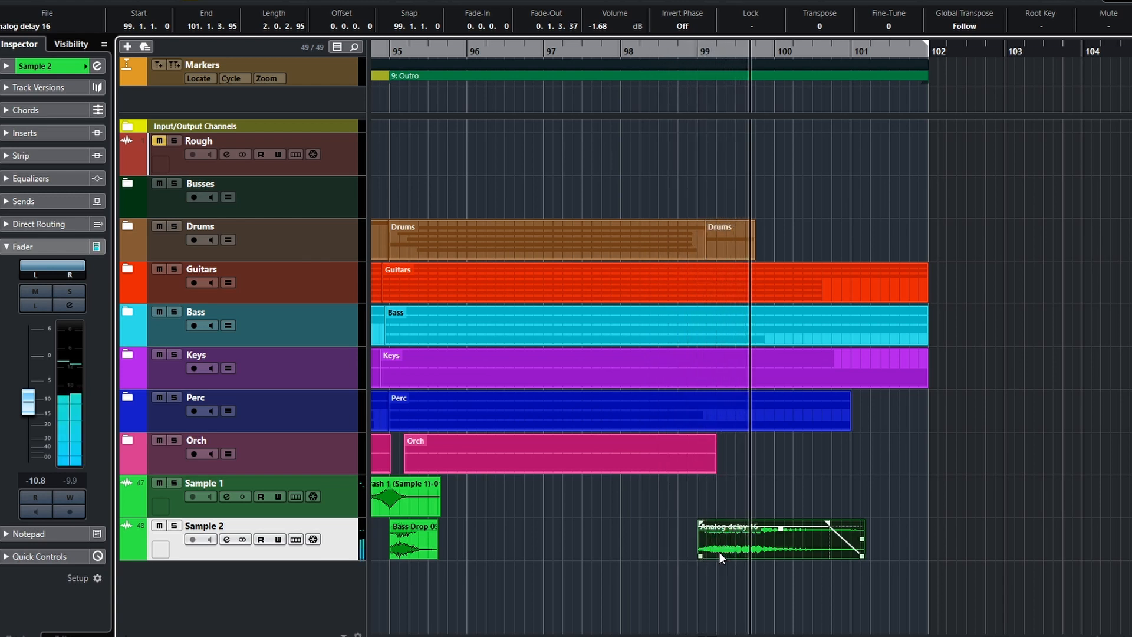
left_click(660, 548)
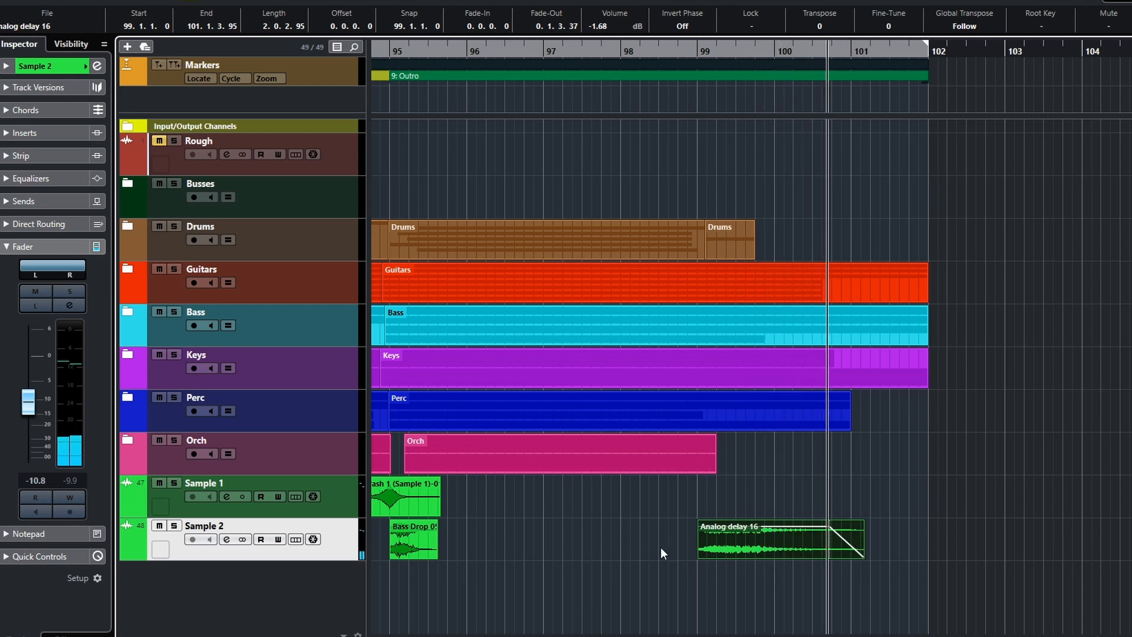
key("space")
Delete the two Sample 2 events at bars 65 and 67 in the Bridge
scroll(666, 546, "up", 3)
scroll(668, 550, "down", 5)
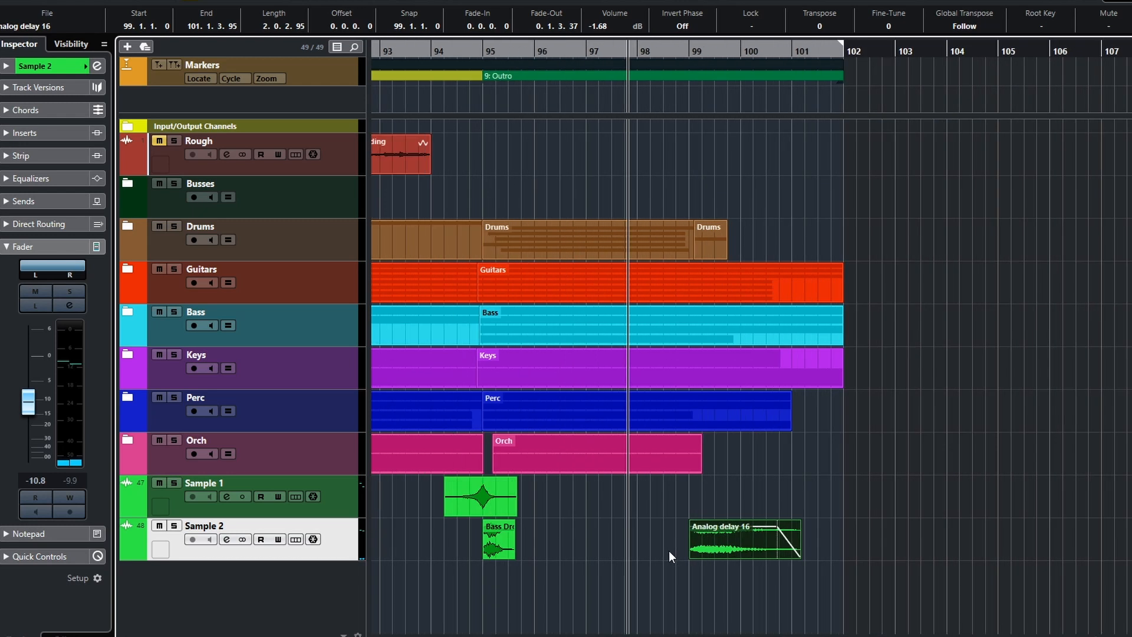
scroll(668, 550, "down", 8)
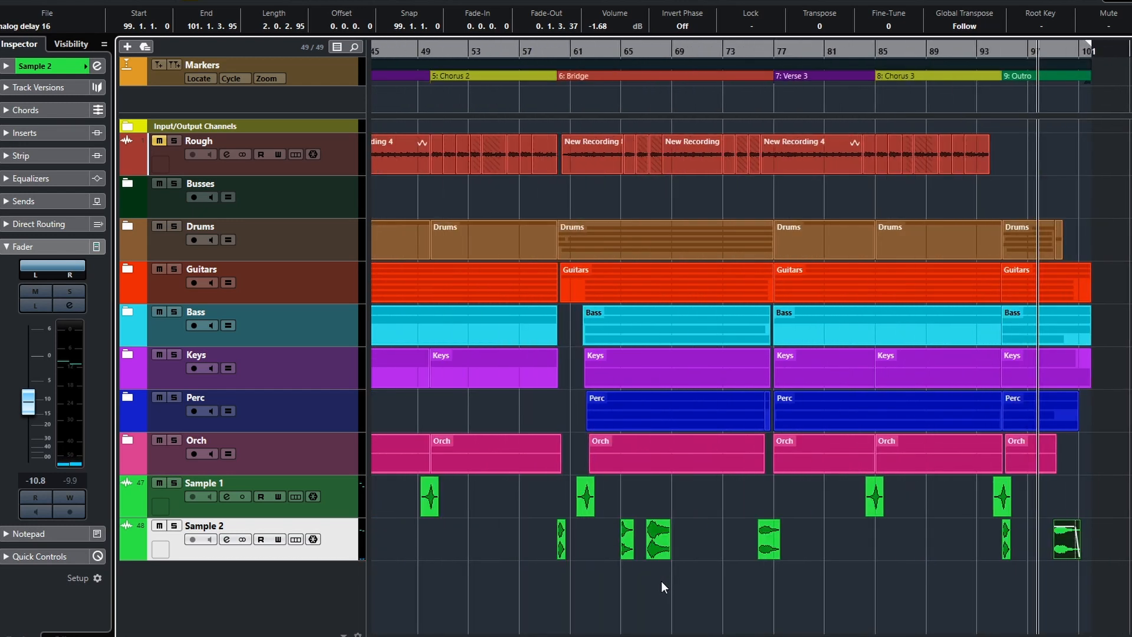
left_click_drag(688, 545, 618, 556)
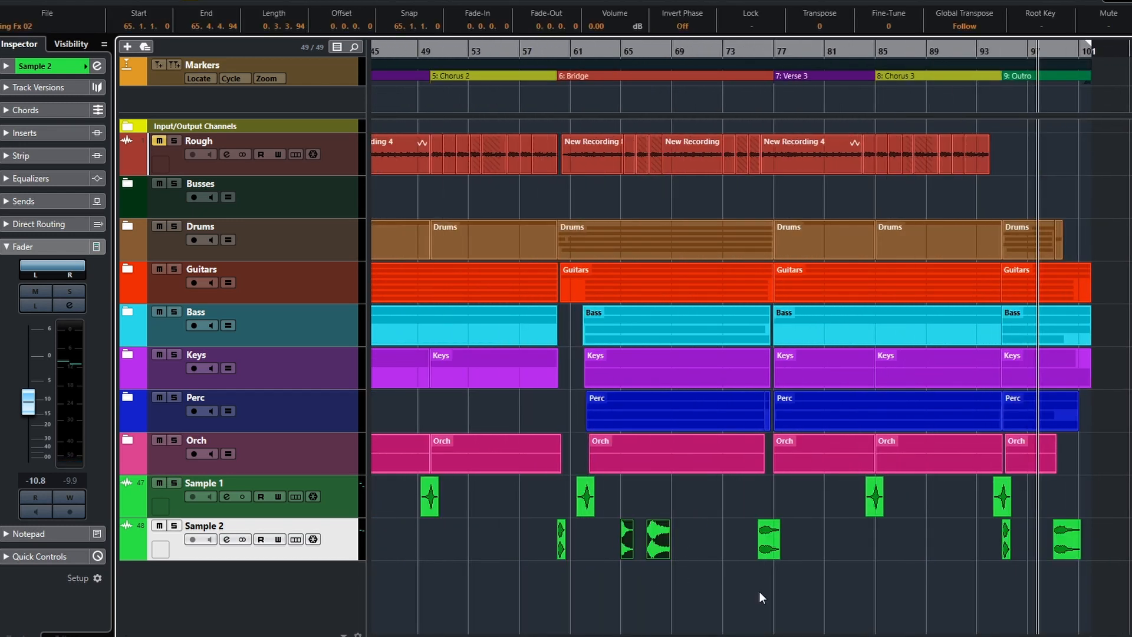
left_click(769, 539)
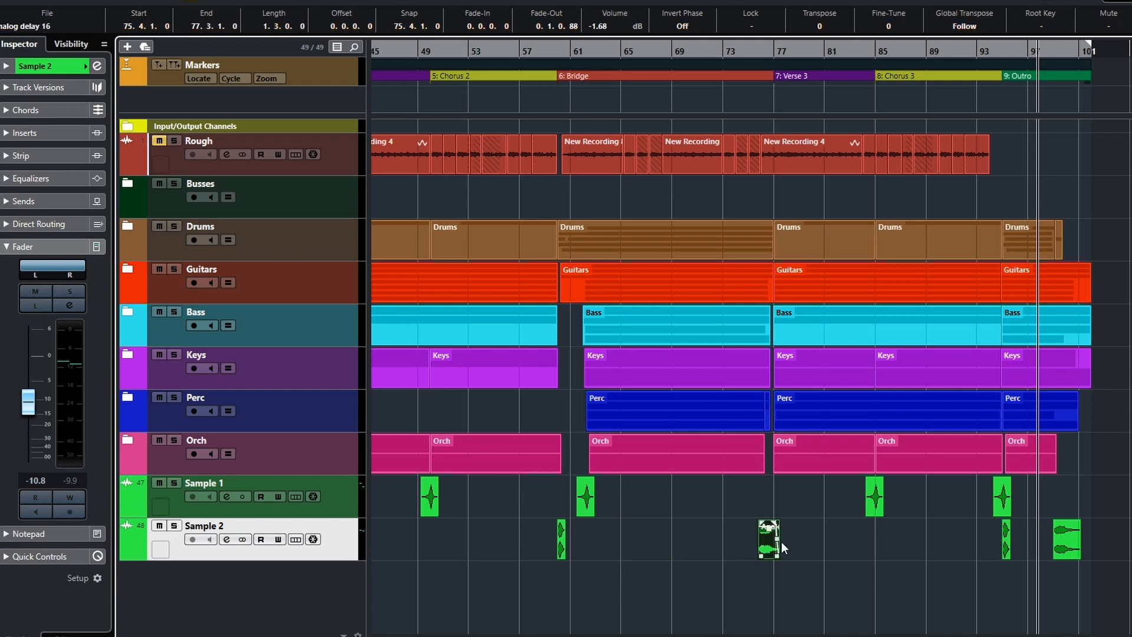
Move the Sample 1 and Sample 2 tracks together into a new folder
scroll(765, 575, "down", 4)
scroll(693, 592, "left", 2)
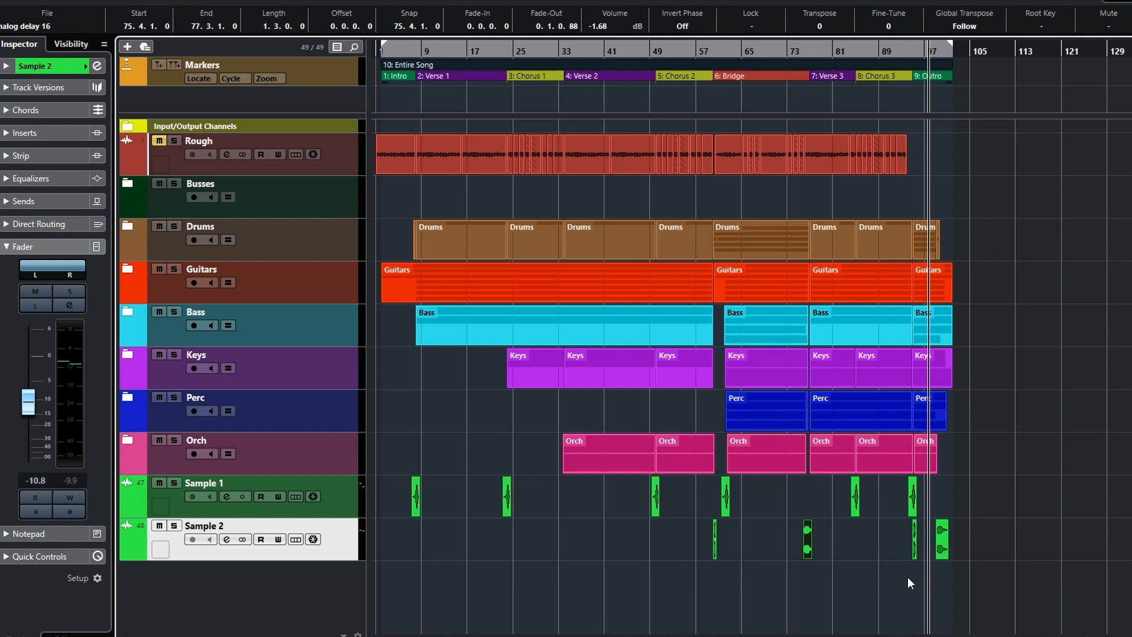
scroll(914, 575, "up", 4)
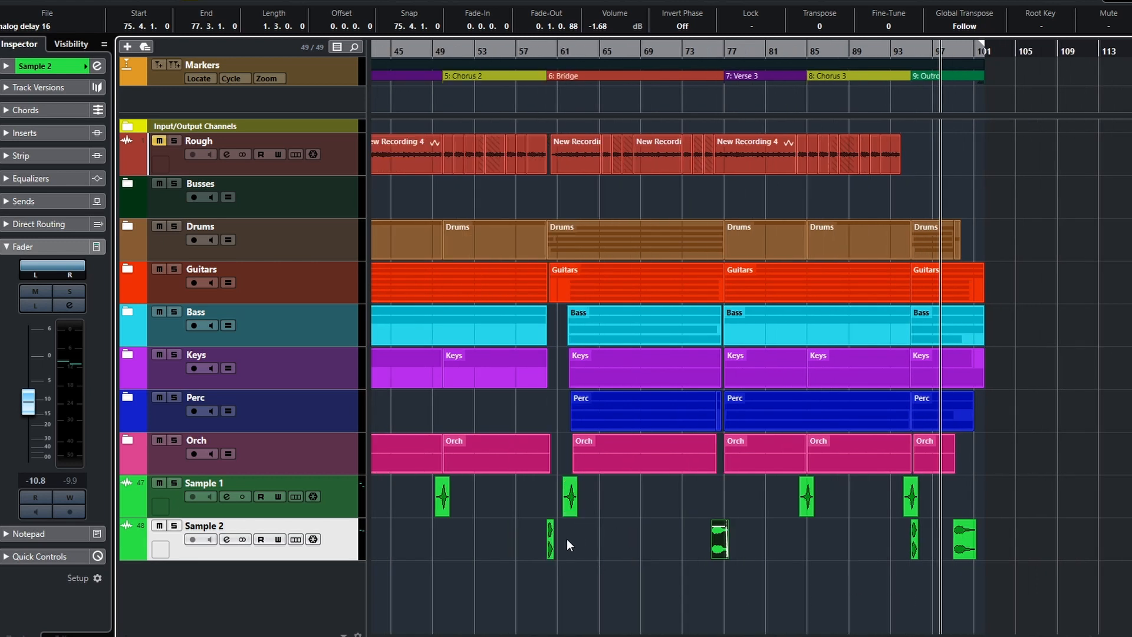
left_click(323, 498)
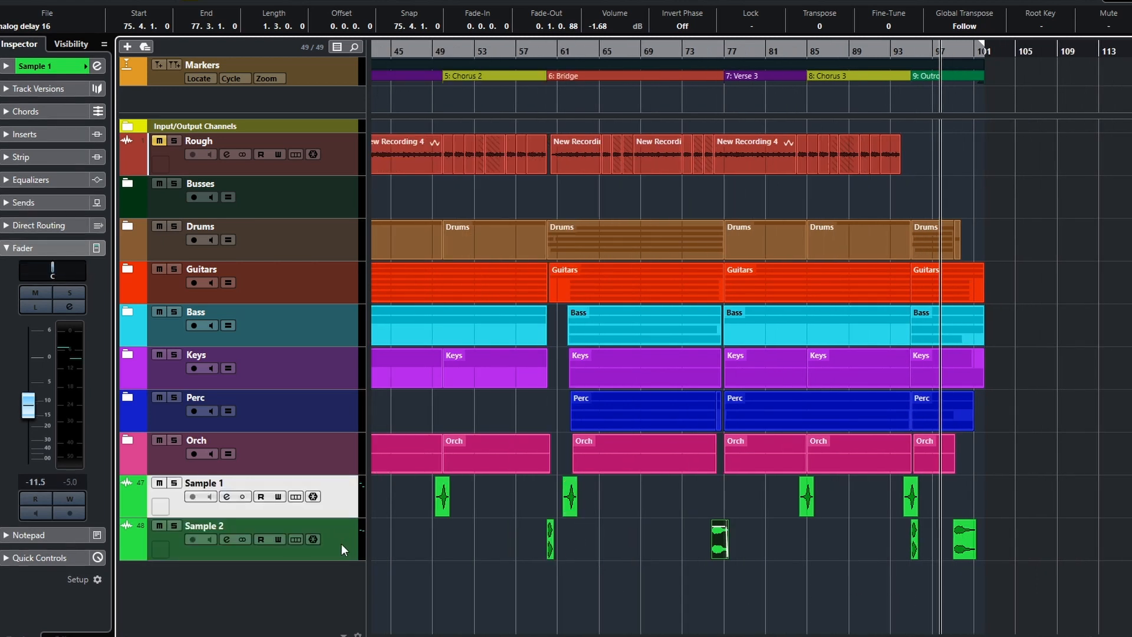
left_click(341, 539, "ctrl")
right_click(340, 539)
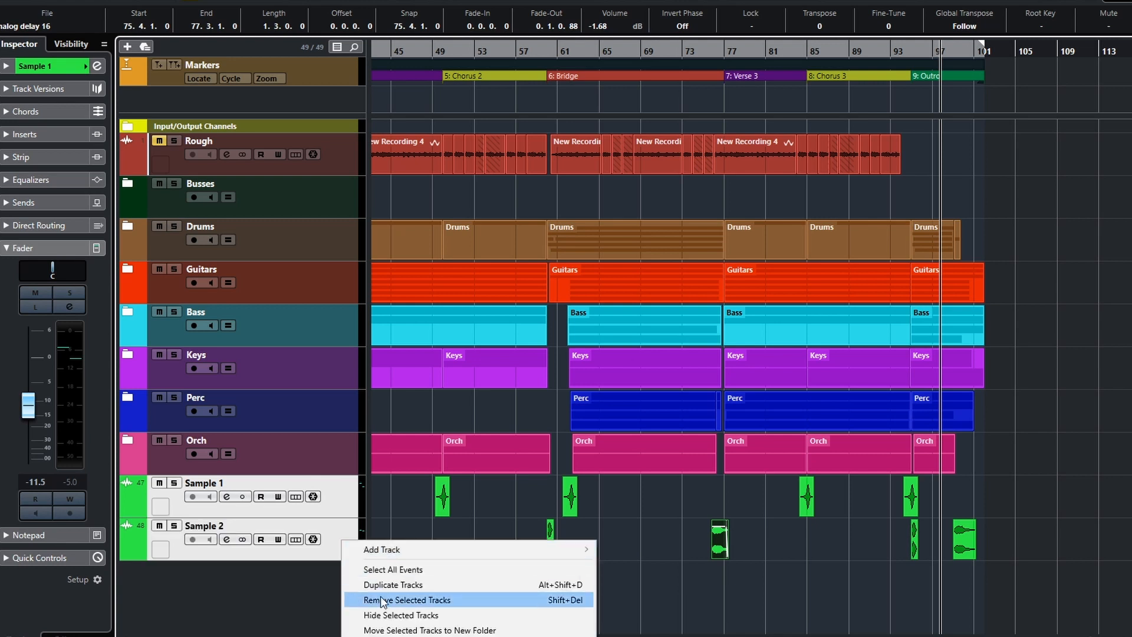
left_click(414, 630)
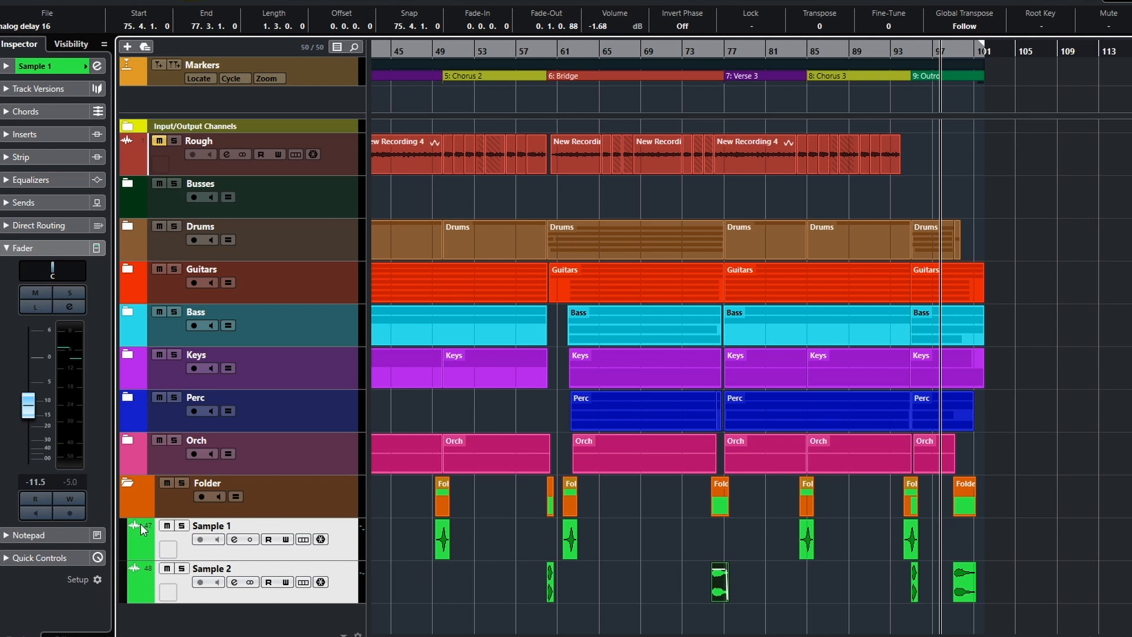
Colour the new folder track bright green to match its sample tracks and rename it Samples
left_click(146, 509)
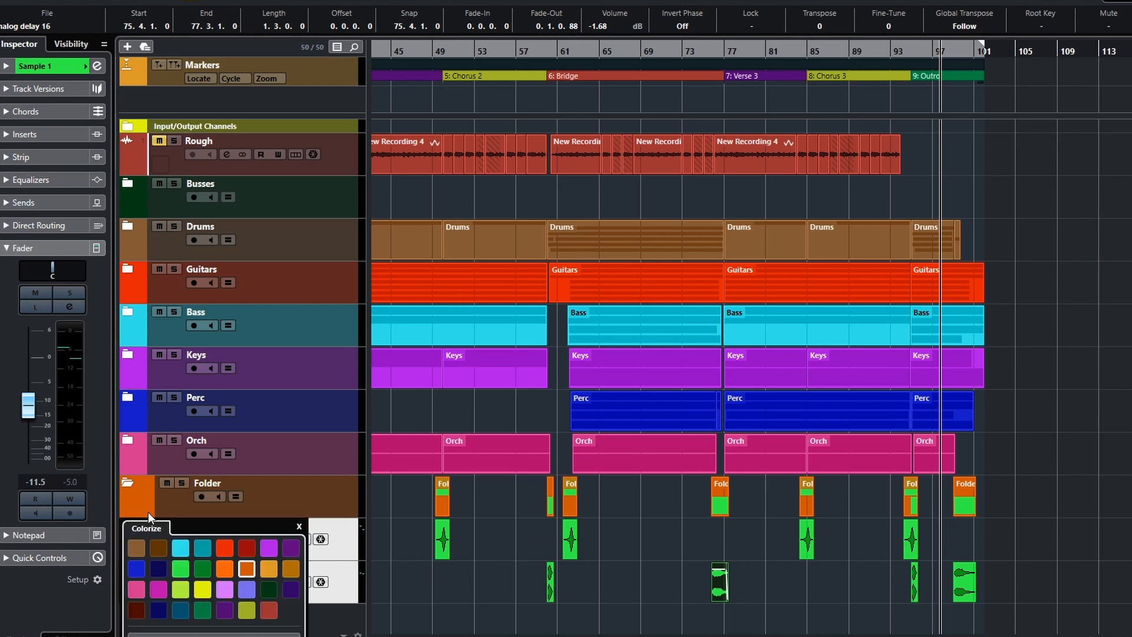
left_click(187, 568)
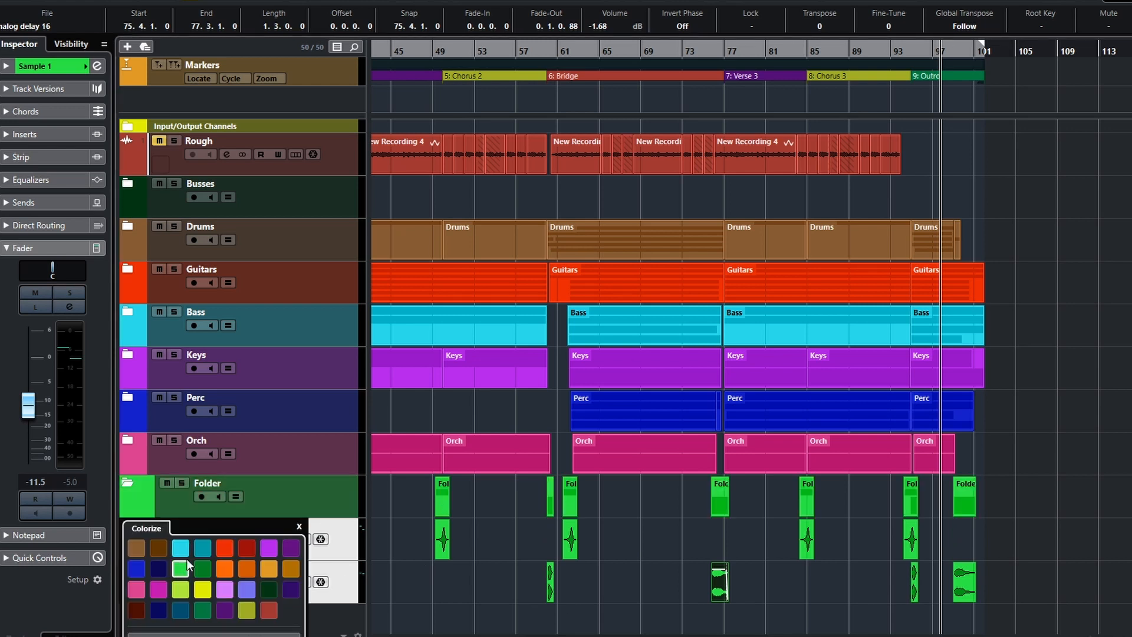
left_click(298, 527)
double_click(208, 483)
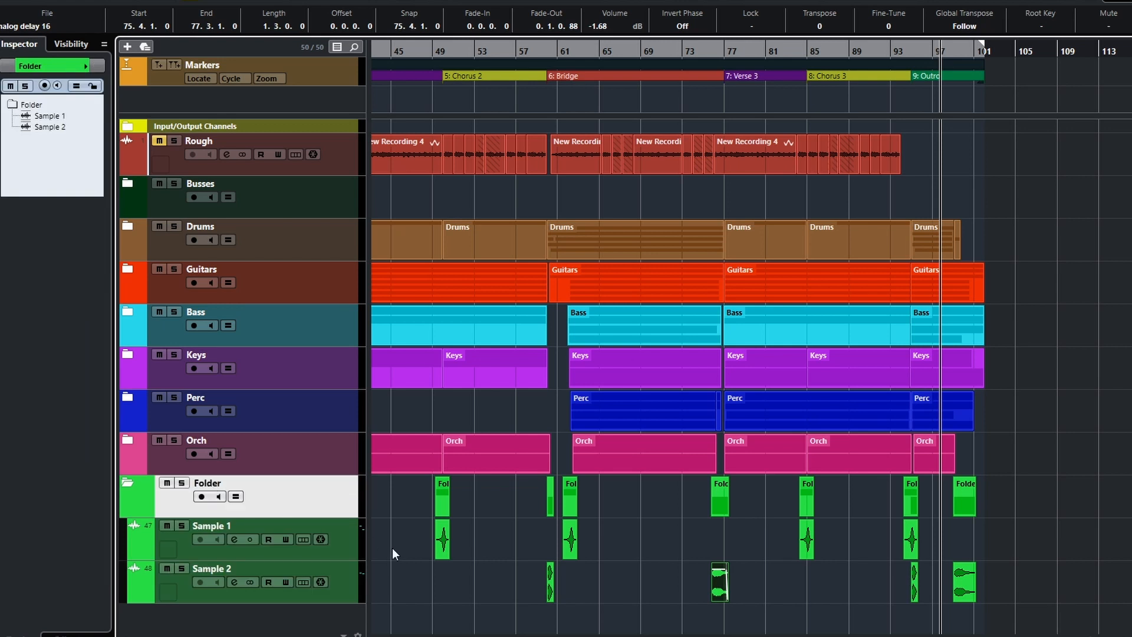
left_click(132, 483)
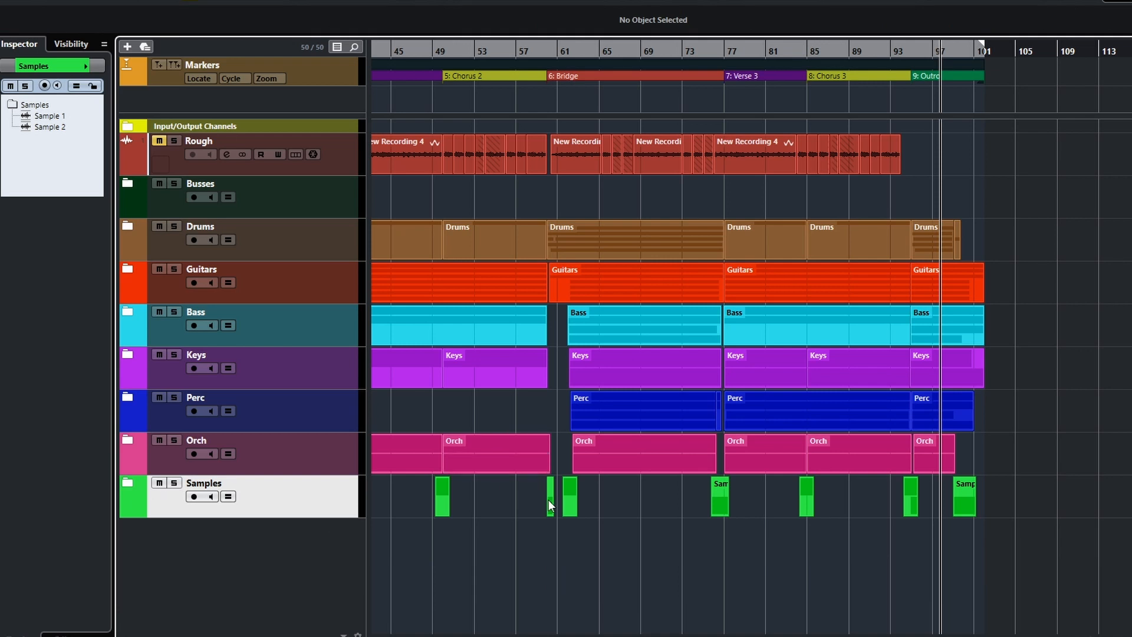
left_click(141, 490)
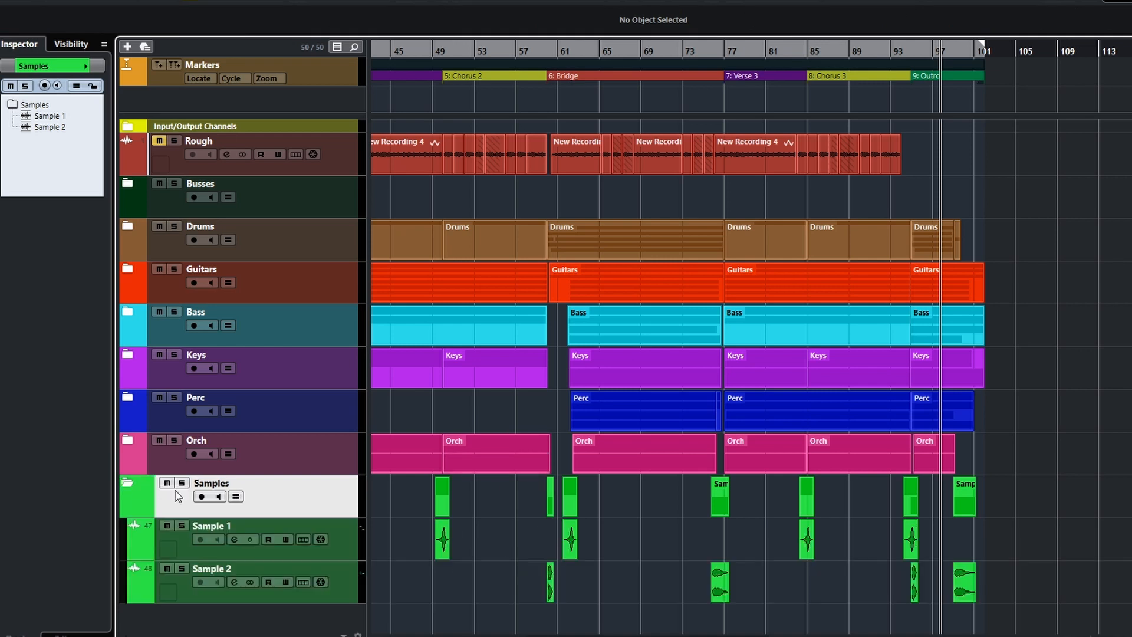
Play the song from about bar 47 to hear the sample leading into Chorus 2
scroll(518, 542, "left", 4)
scroll(593, 609, "right", 2)
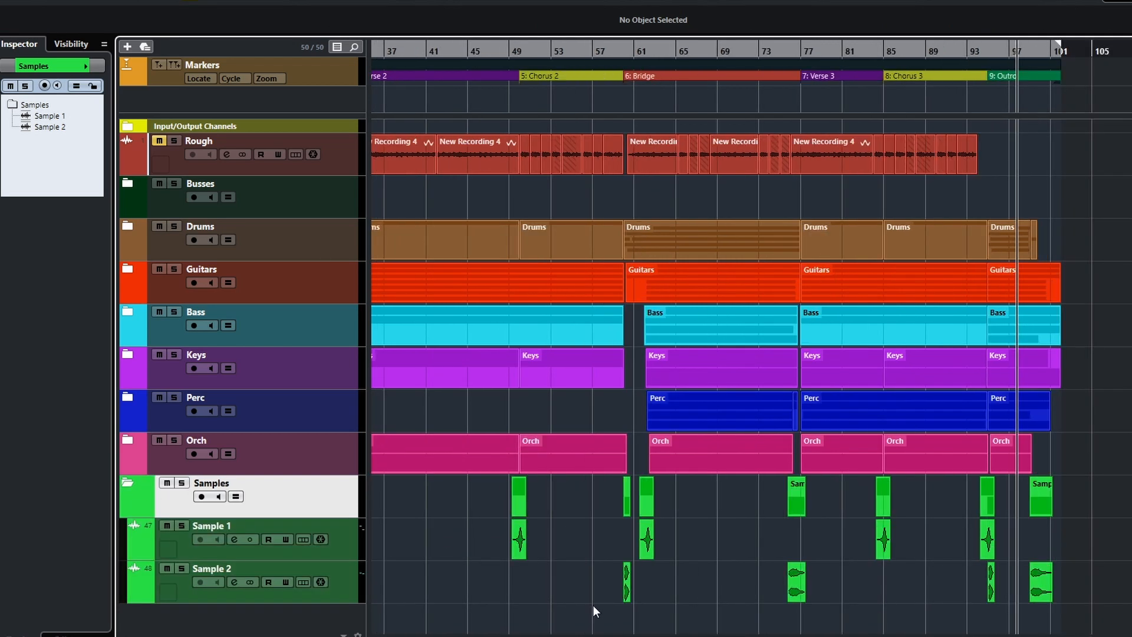
left_click(503, 613)
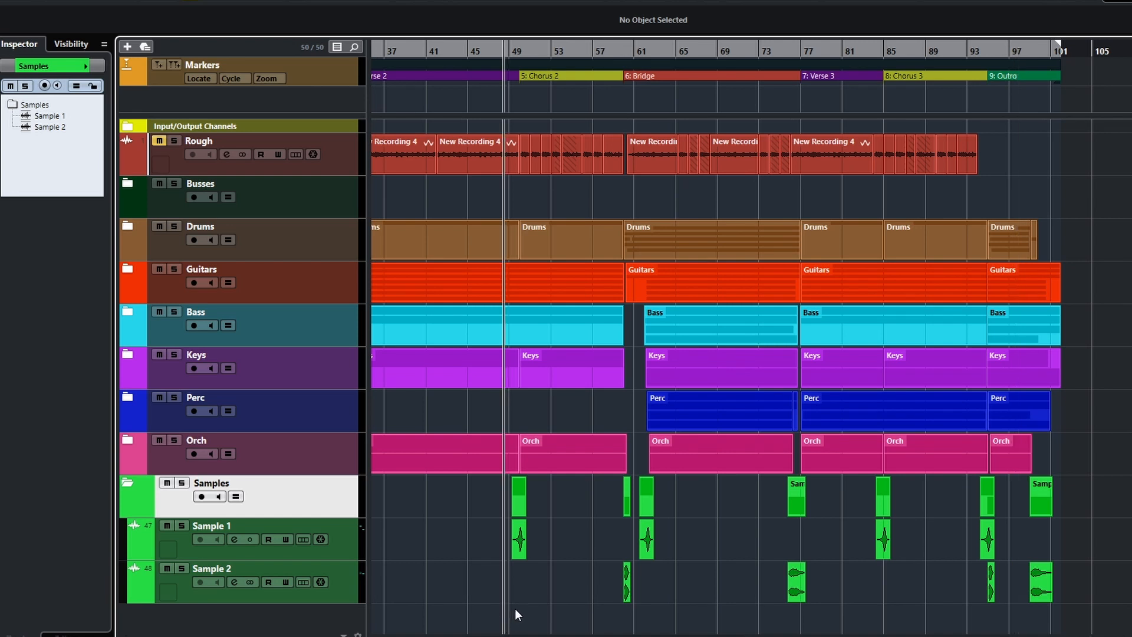
left_click(494, 613)
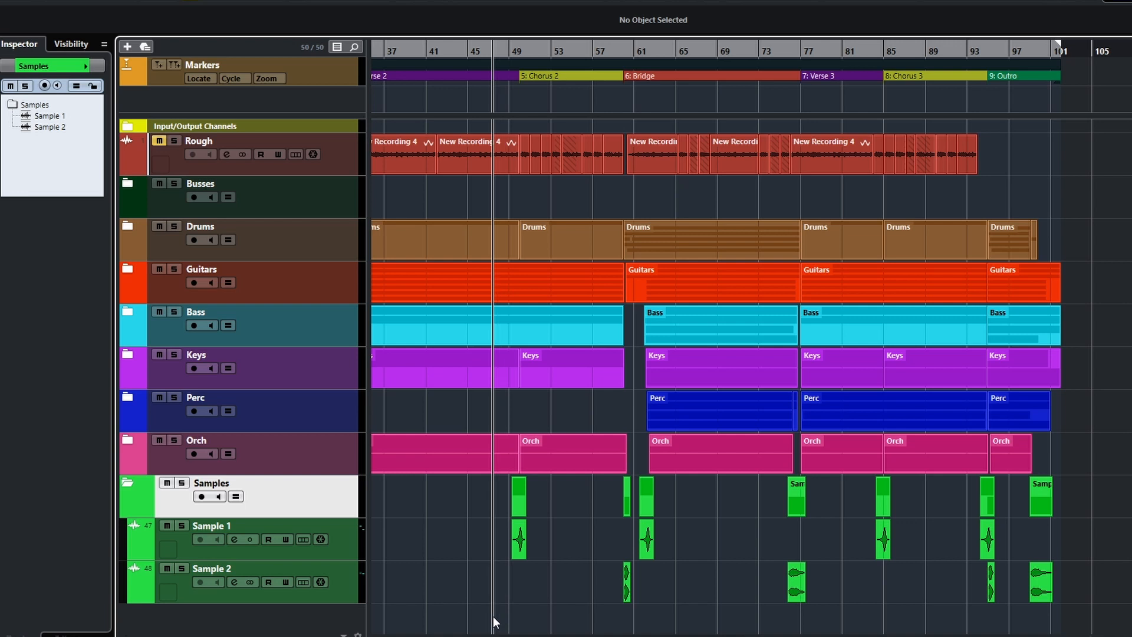
key("space")
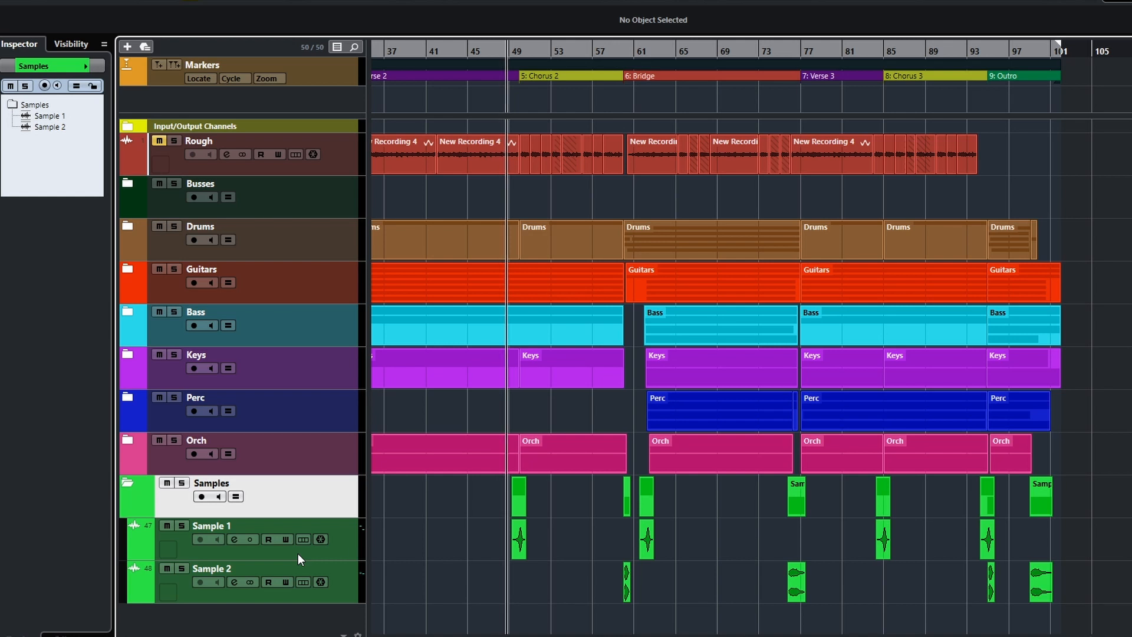
Play the sample transitions into the Bridge from about bar 57 and into Verse 3 from about bar 71, and stop playback
scroll(372, 554, "left", 3)
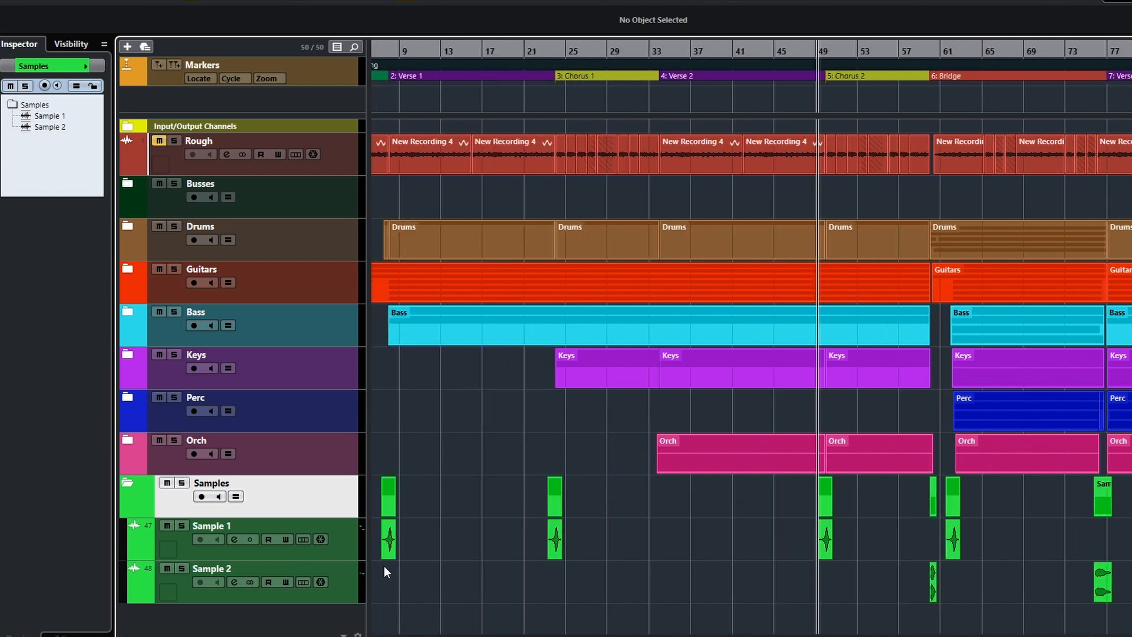
scroll(383, 574, "right", 2)
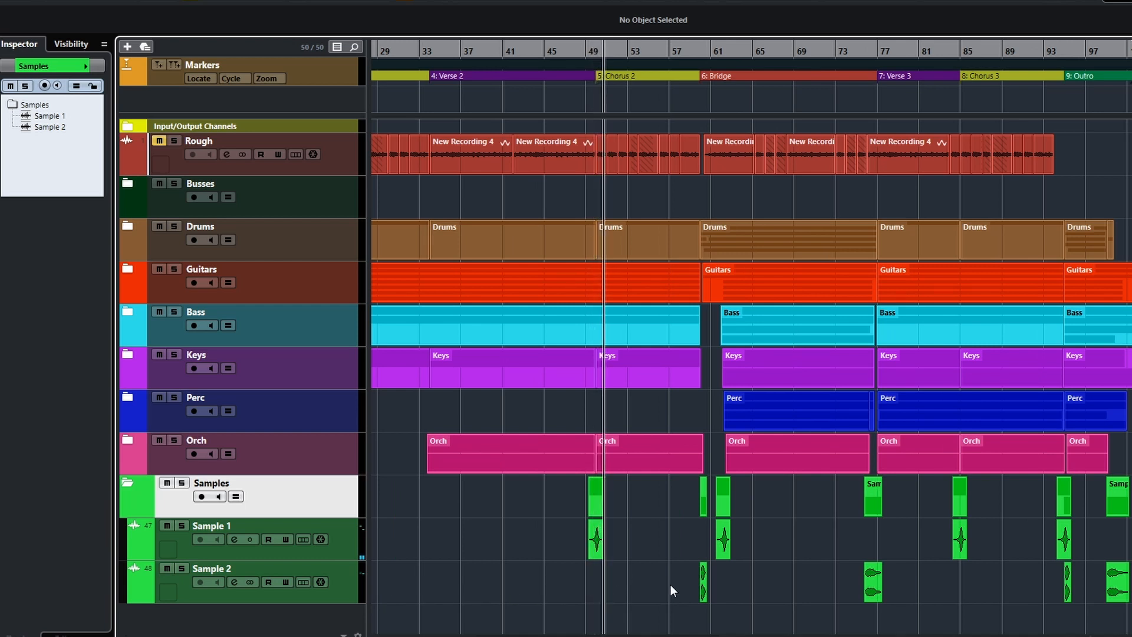
left_click(672, 616)
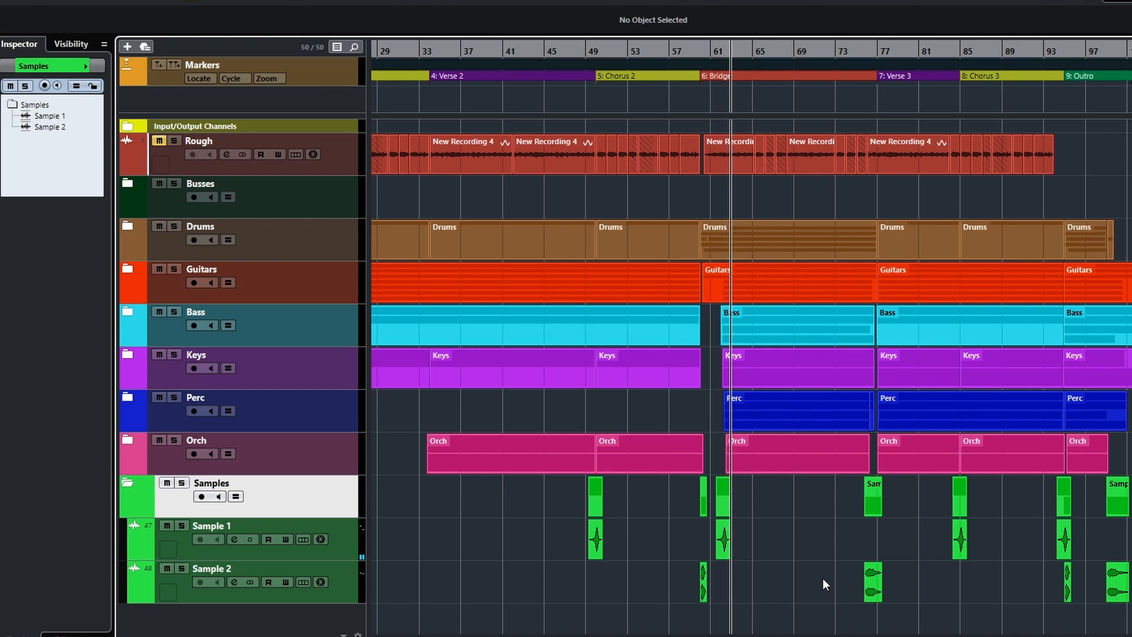
left_click(811, 609)
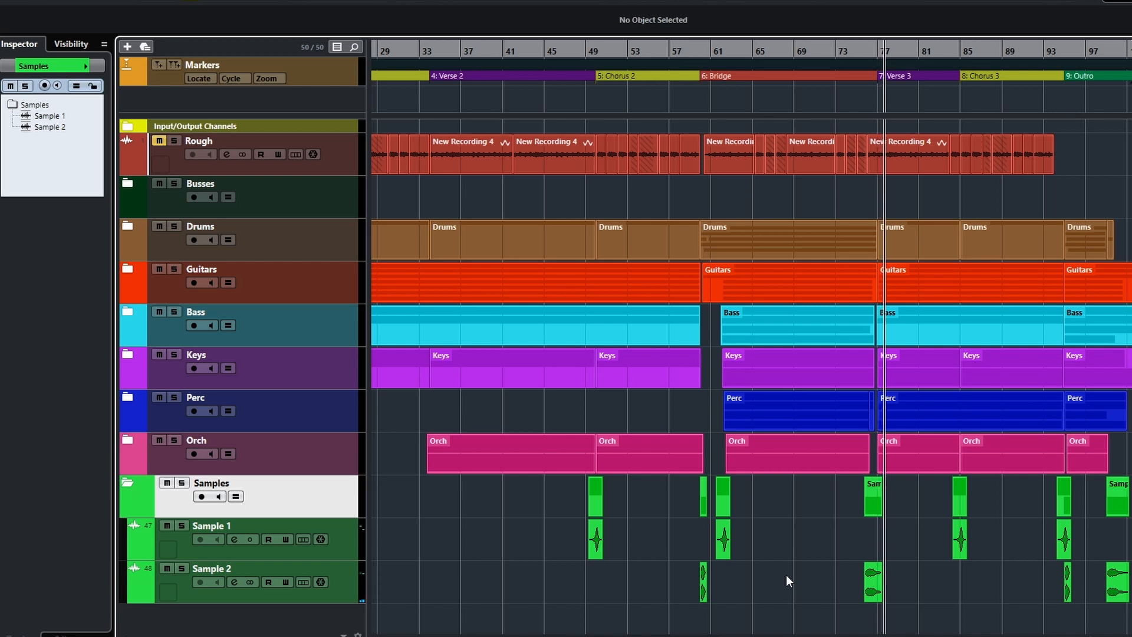
key("space")
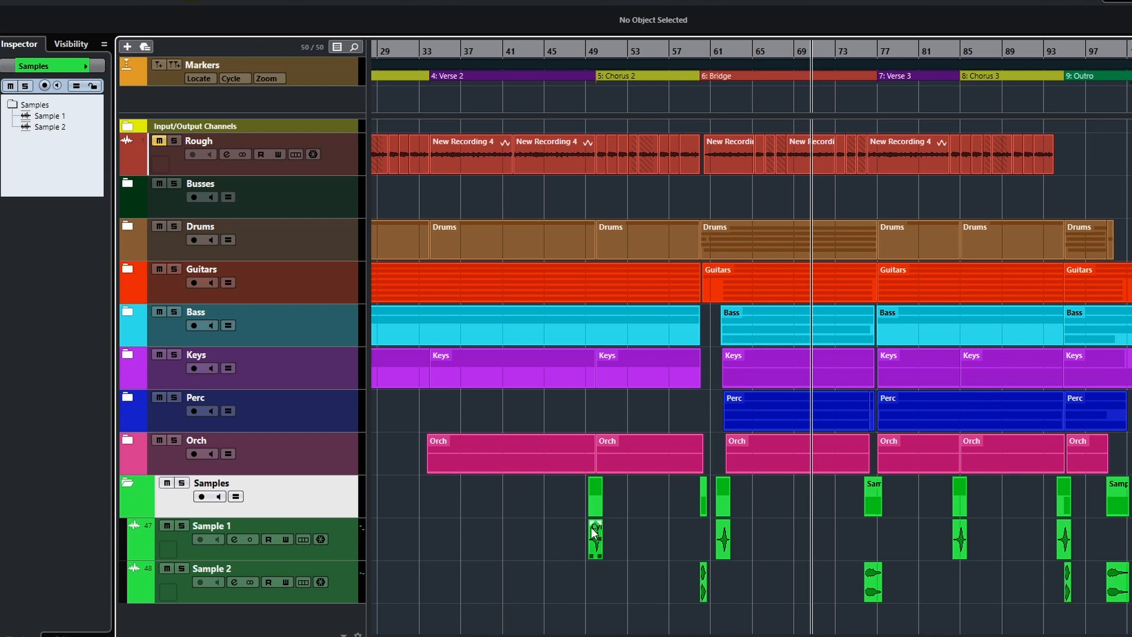
Collapse the Samples folder and show the whole arrangement from Intro to Outro
key("g")
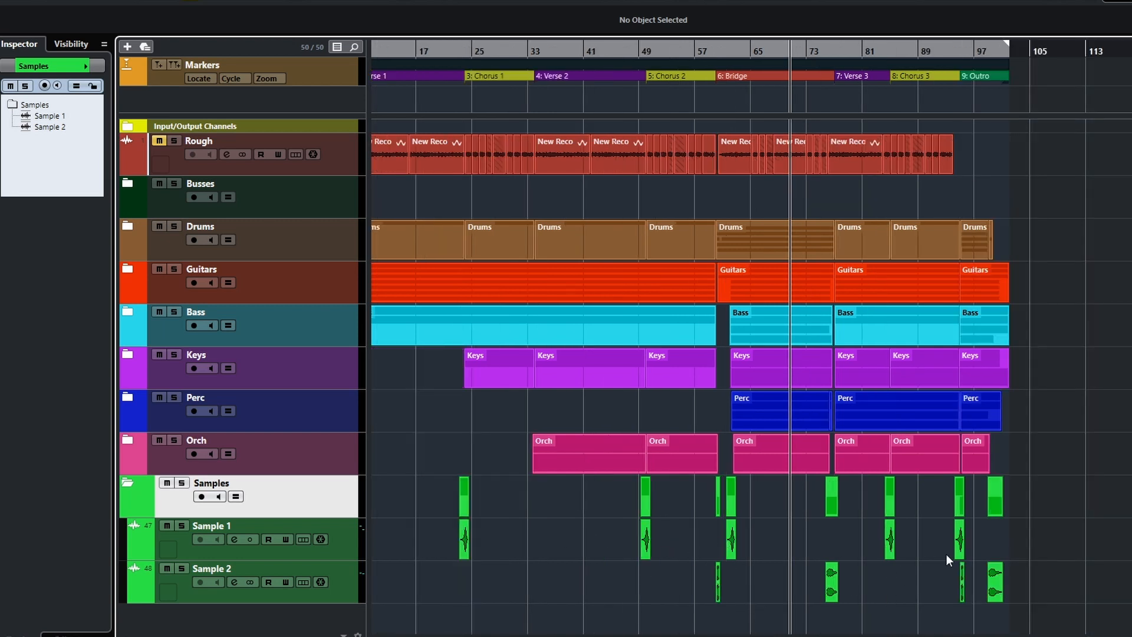
key("g")
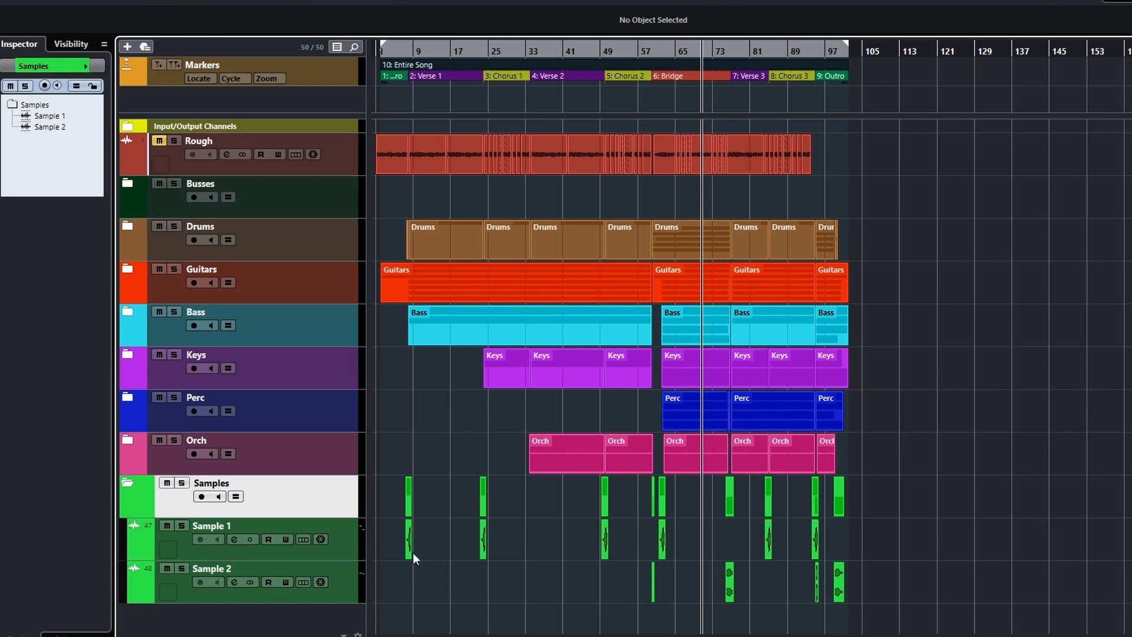
left_click(129, 483)
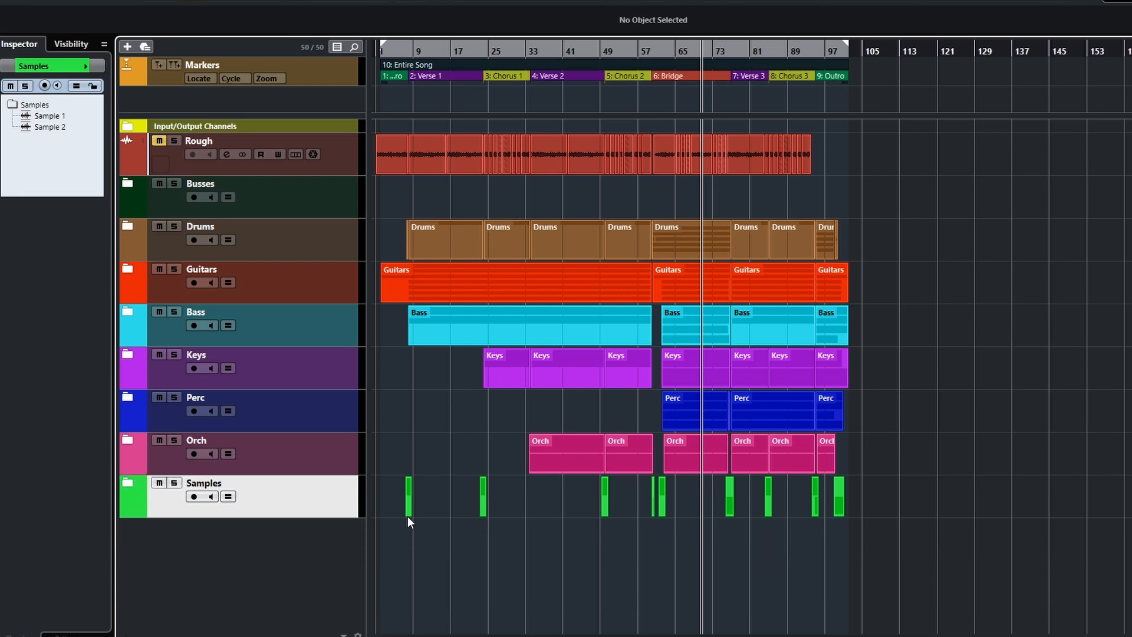
key("h")
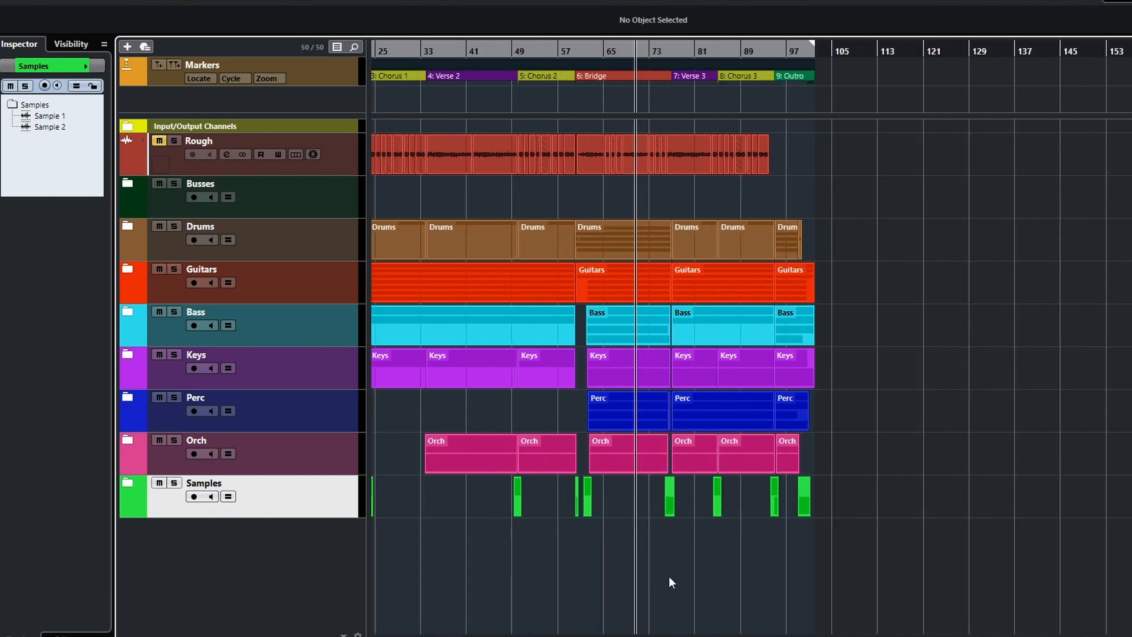
scroll(669, 575, "left", 3)
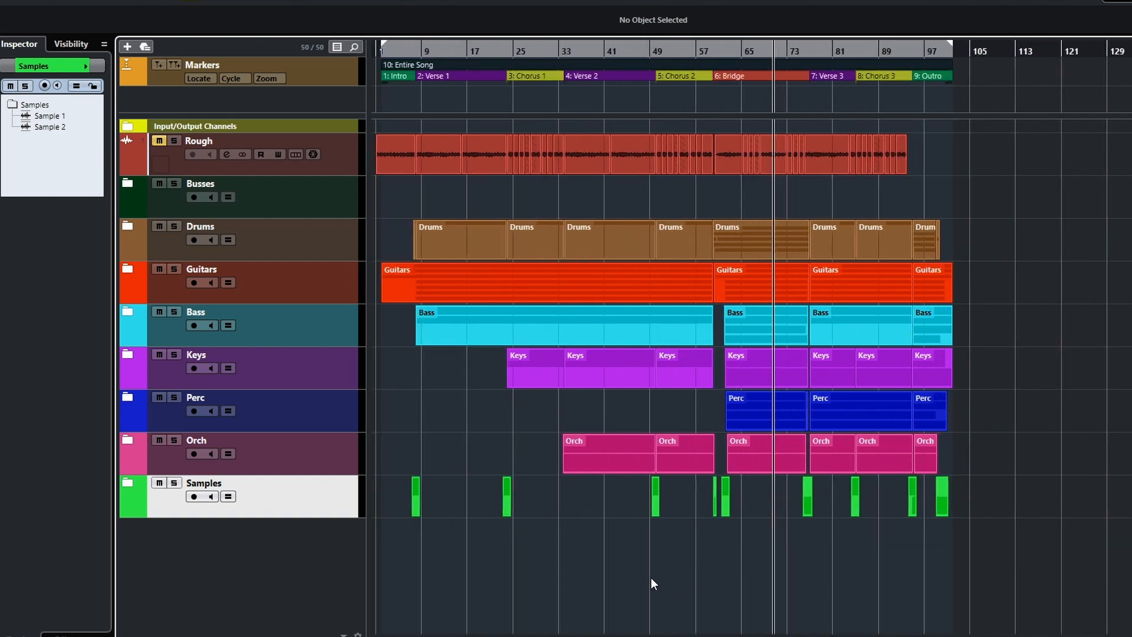